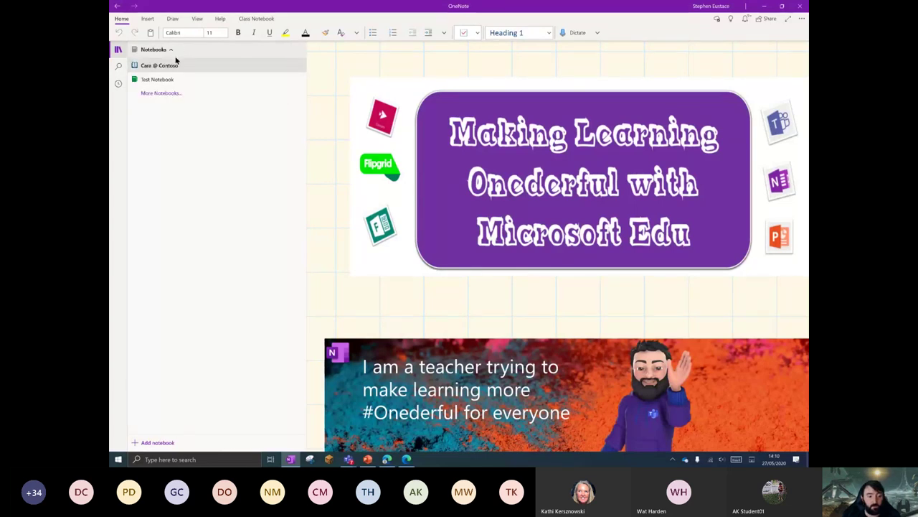
- Create a new notebook named "Maths lovely notes" under the selected work or school account
{"action": "left_click", "coordinate": [159, 442]}
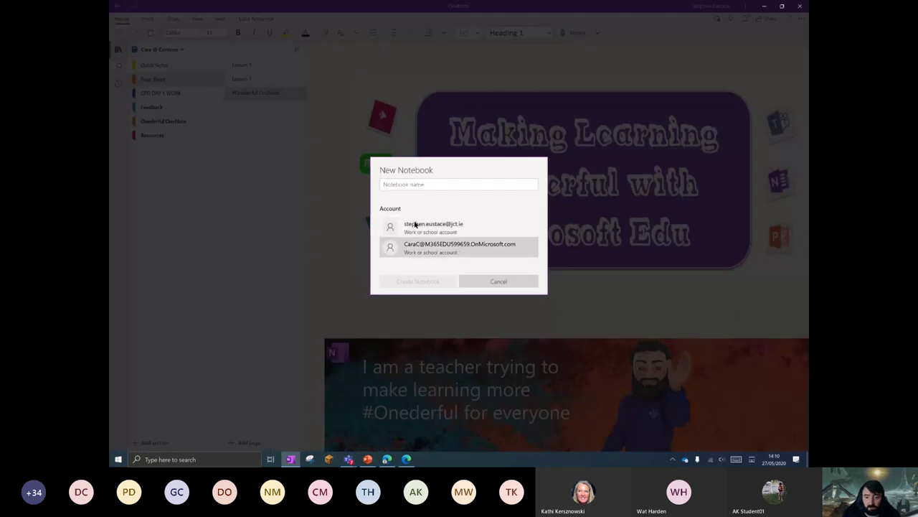
{"action": "left_click", "coordinate": [419, 184]}
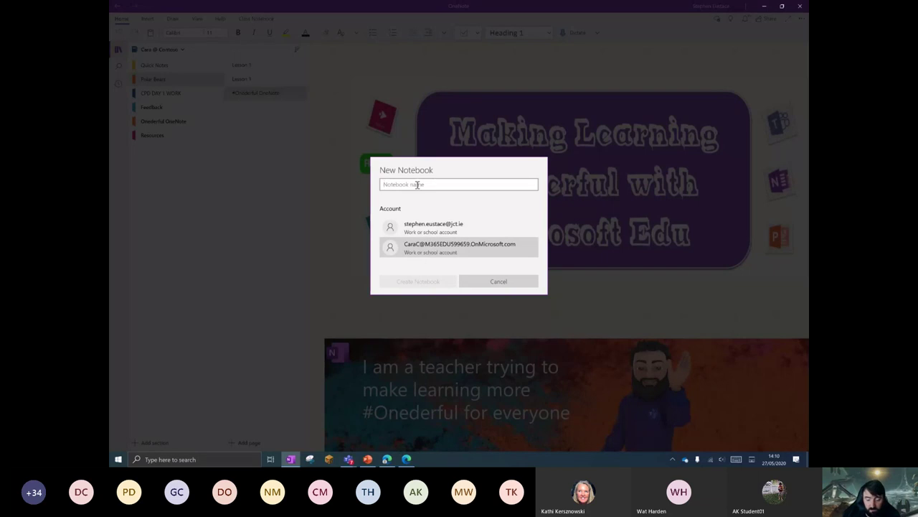
{"action": "type", "text": "Maths "}
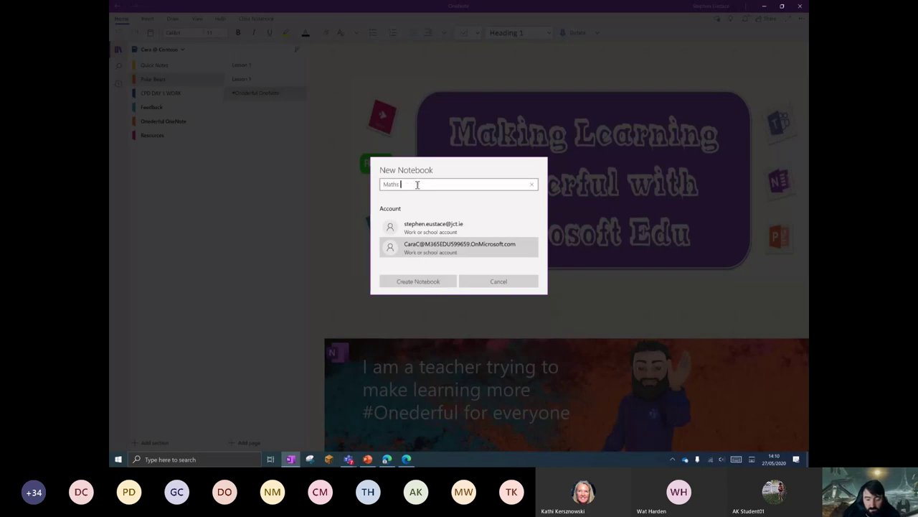
{"action": "type", "text": "lovely"}
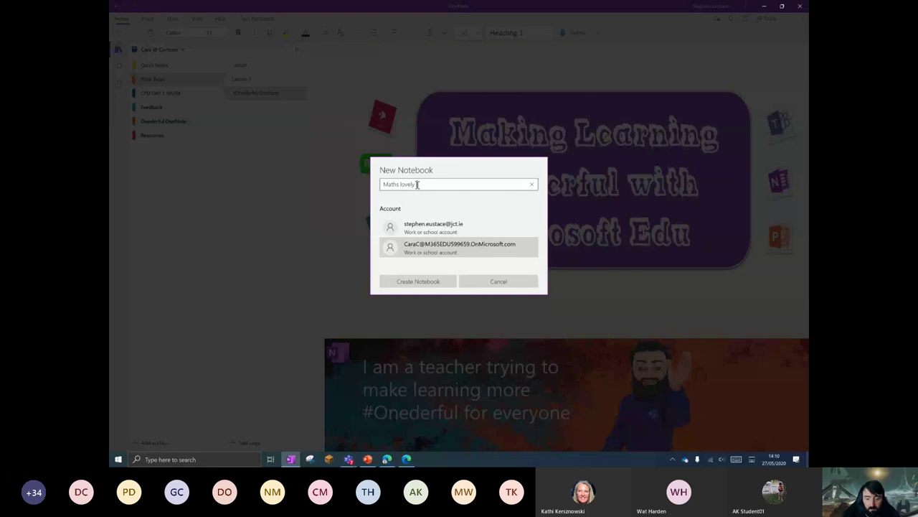
{"action": "type", "text": " notes"}
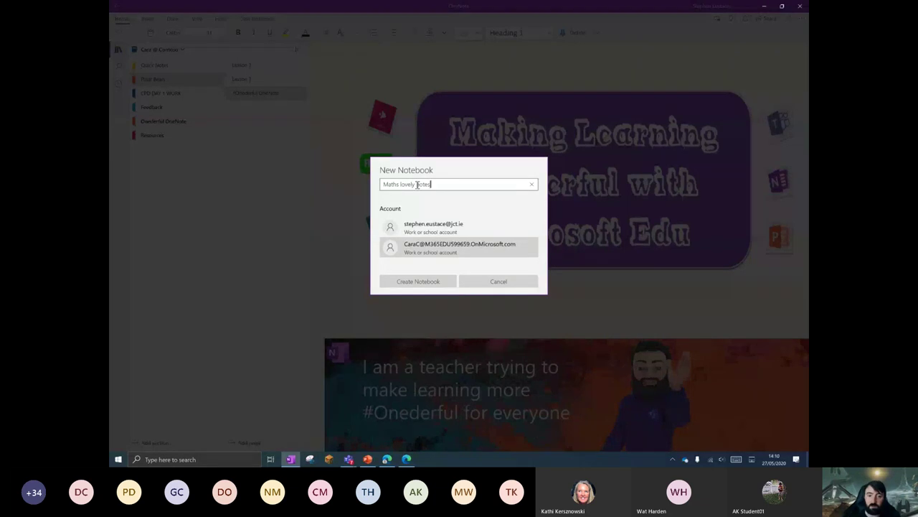
{"action": "left_click", "coordinate": [418, 281]}
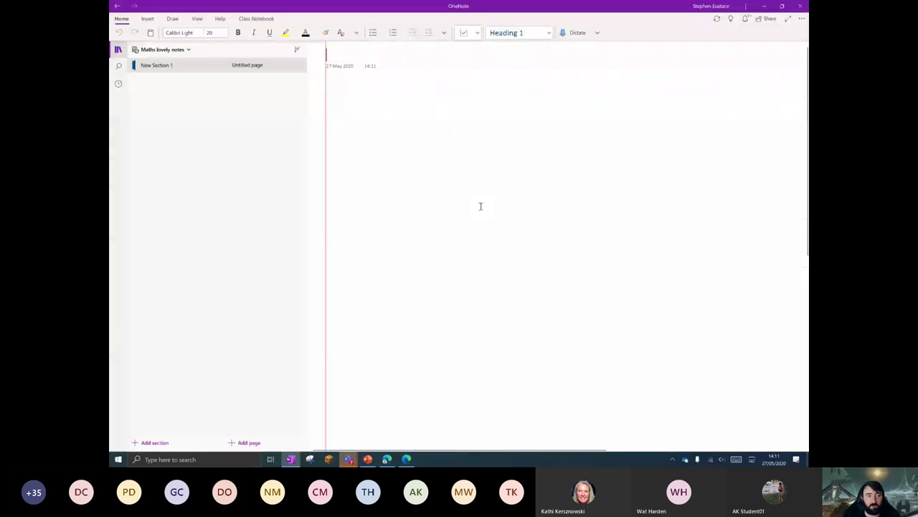
- Rename the first section of the "Maths lovely notes" notebook as "Algebra"
{"action": "left_click", "coordinate": [172, 50]}
{"action": "left_click", "coordinate": [172, 50]}
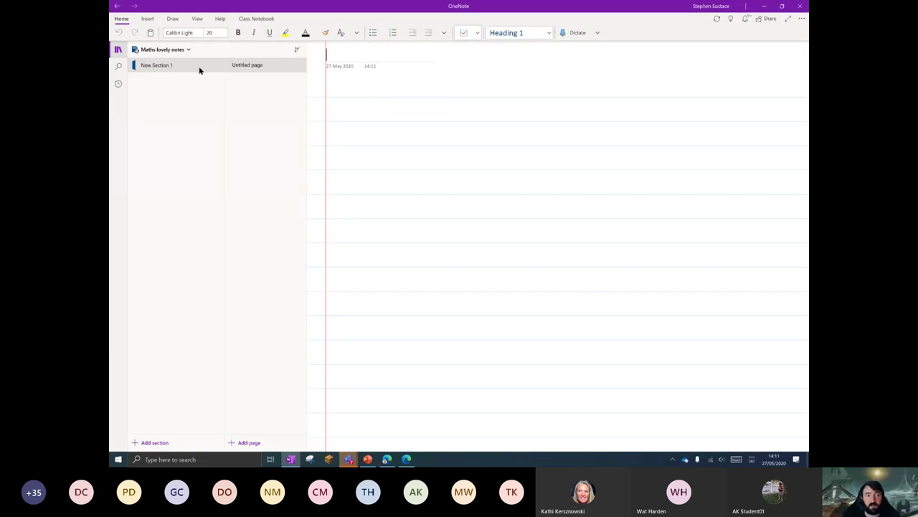
{"action": "right_click", "coordinate": [160, 68]}
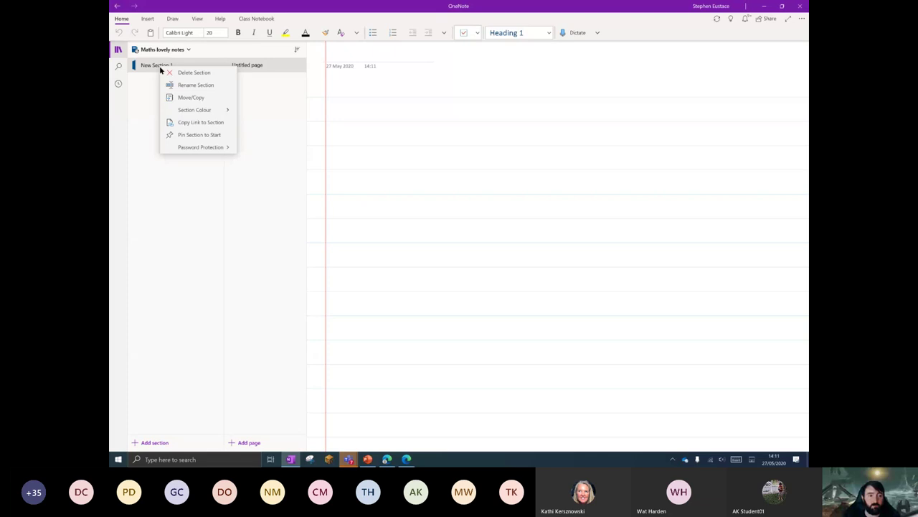
{"action": "left_click", "coordinate": [198, 86]}
{"action": "type", "text": "Al"}
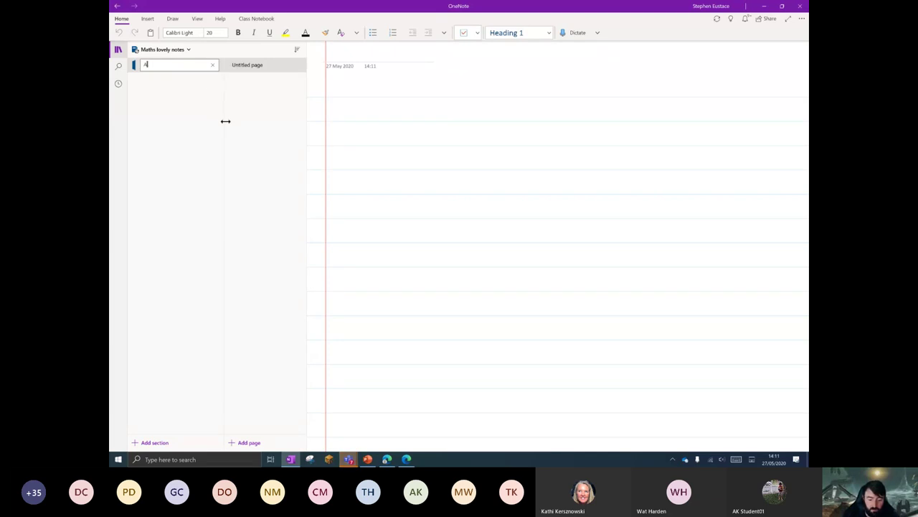
{"action": "type", "text": "gebra"}
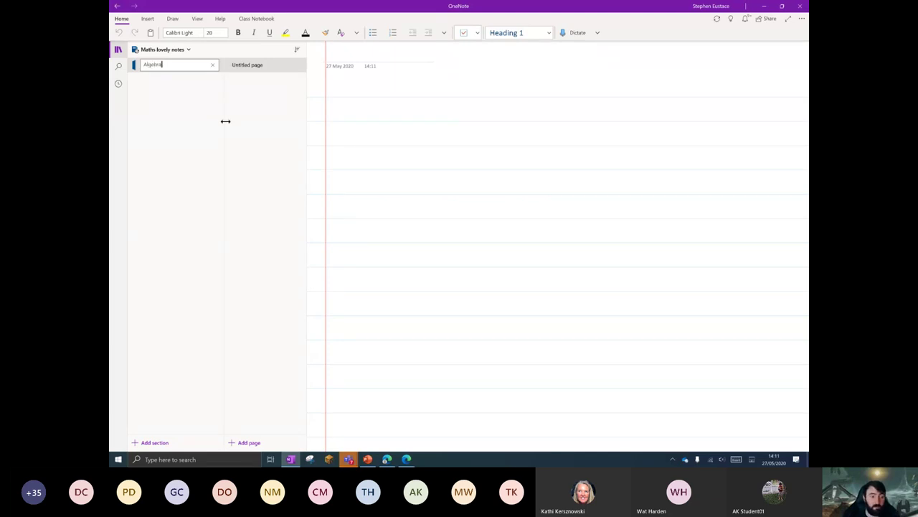
{"action": "key", "text": "Return"}
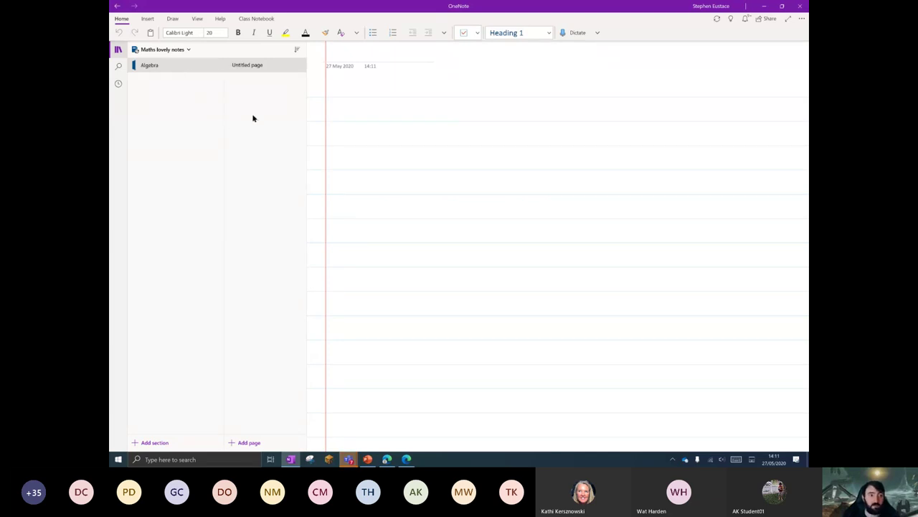
- Title the untitled page in the Algebra section "Lesson 1" and place the text cursor in the page body
{"action": "right_click", "coordinate": [244, 69]}
{"action": "left_click", "coordinate": [272, 79]}
{"action": "type", "text": "Le"}
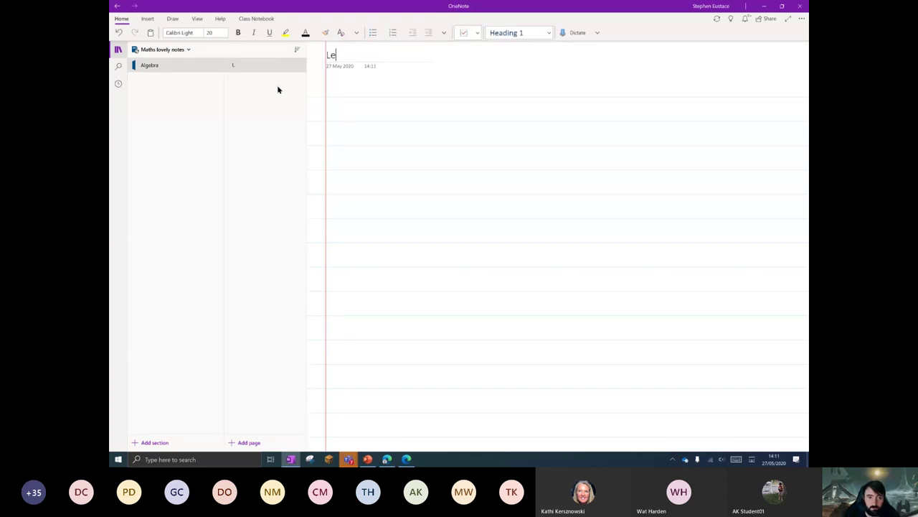
{"action": "type", "text": "sson 1"}
{"action": "key", "text": "Return"}
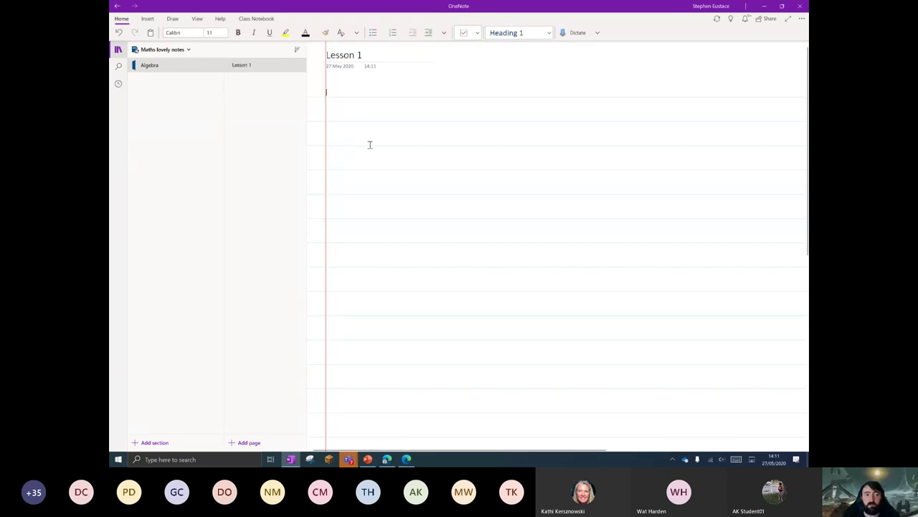
{"action": "scroll", "coordinate": [370, 144], "scroll_direction": "up", "scroll_amount": 3}
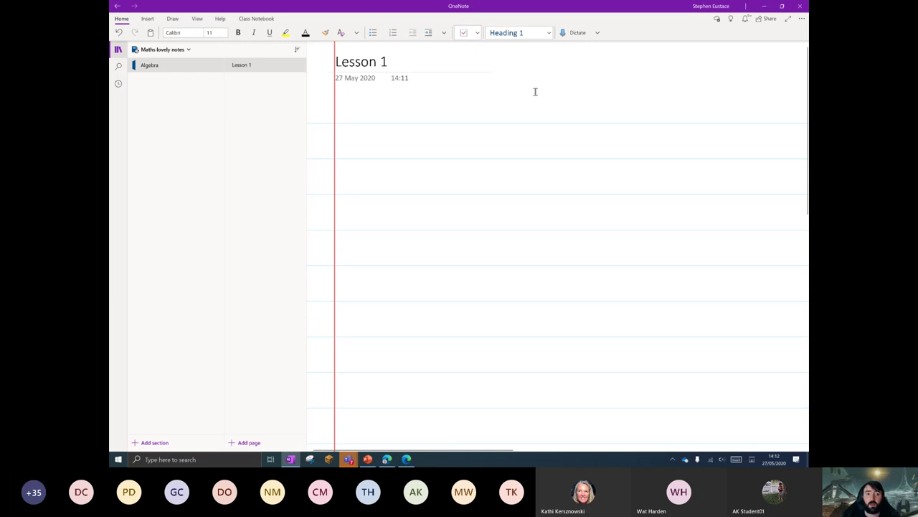
{"action": "left_click", "coordinate": [343, 109]}
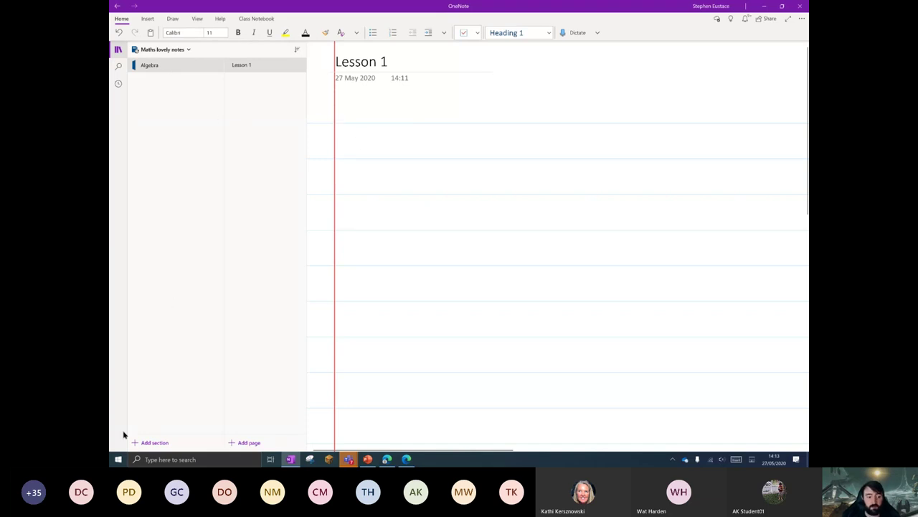
- Add a new section named "Simple" below the Algebra section
{"action": "left_click", "coordinate": [163, 443]}
{"action": "type", "text": "Sim"}
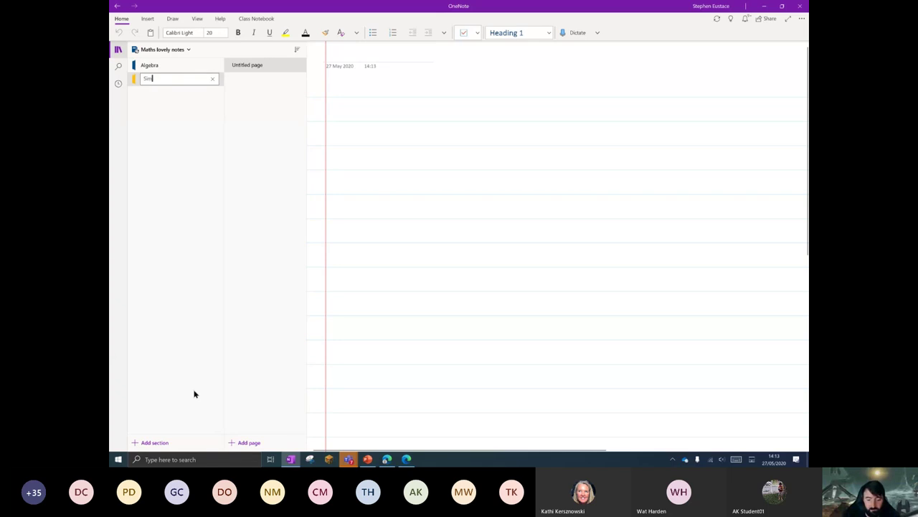
{"action": "type", "text": "ple"}
{"action": "key", "text": "Return"}
{"action": "left_click", "coordinate": [248, 443]}
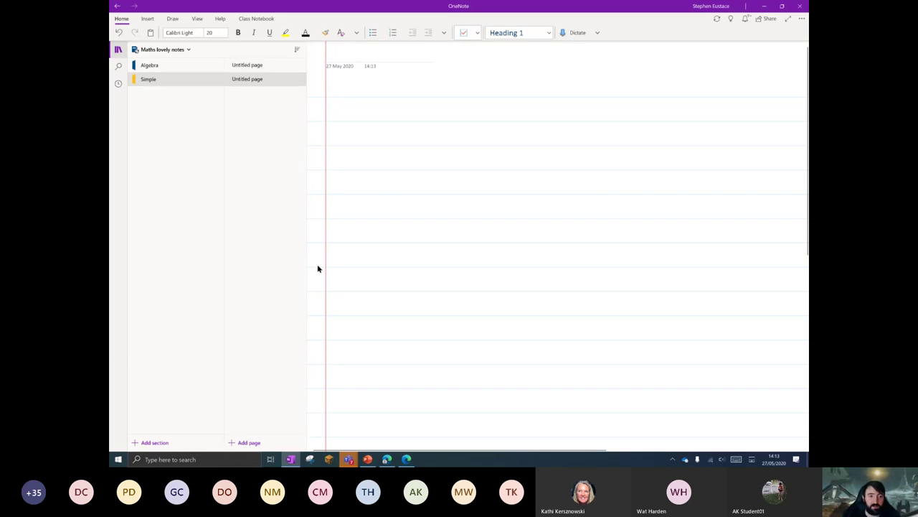
- Delete the "Simple" section from the notebook
{"action": "right_click", "coordinate": [149, 79]}
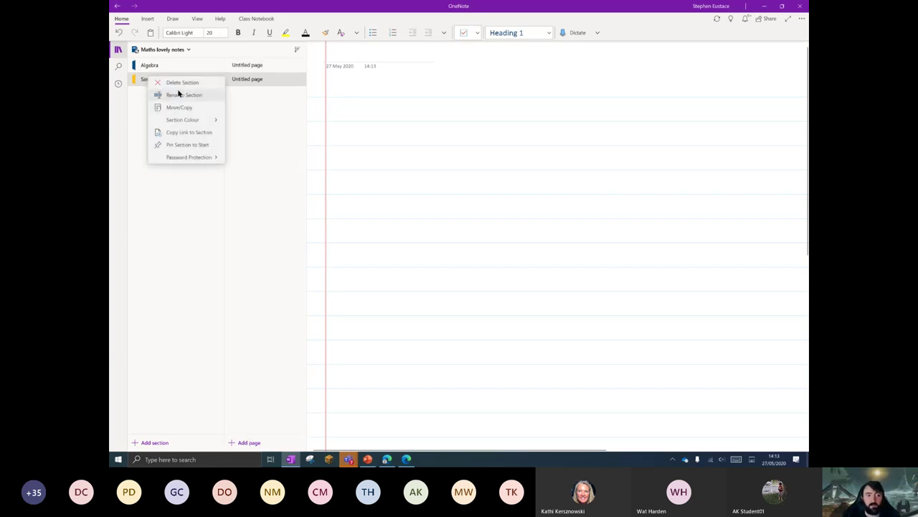
{"action": "left_click", "coordinate": [180, 84]}
{"action": "left_click", "coordinate": [445, 235]}
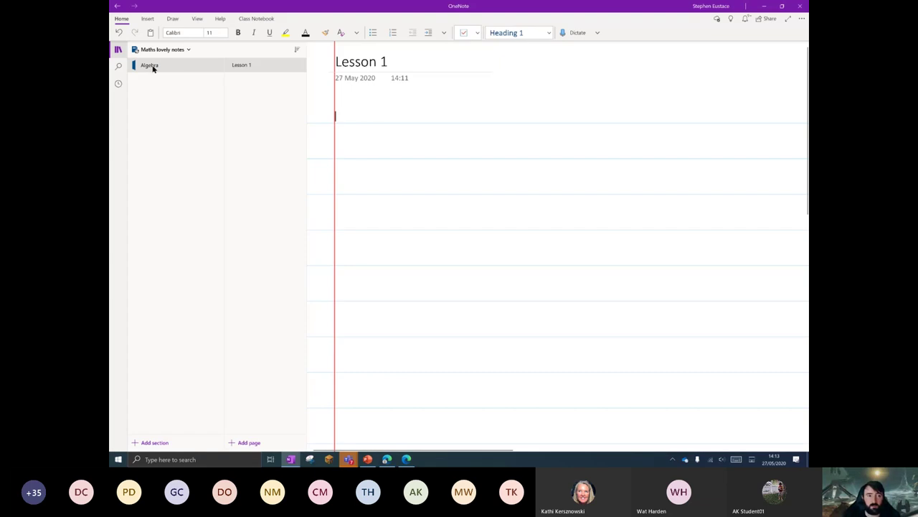
- Add two more sections to the notebook, named "Geometry" and "Measure"
{"action": "left_click", "coordinate": [155, 442]}
{"action": "type", "text": "Geometry"}
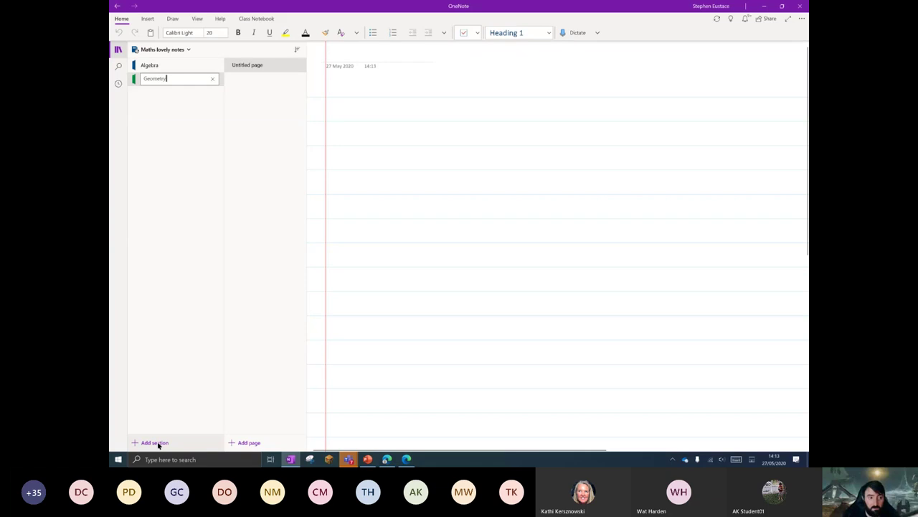
{"action": "key", "text": "Return"}
{"action": "left_click", "coordinate": [155, 443]}
{"action": "type", "text": "Measure"}
{"action": "key", "text": "Return"}
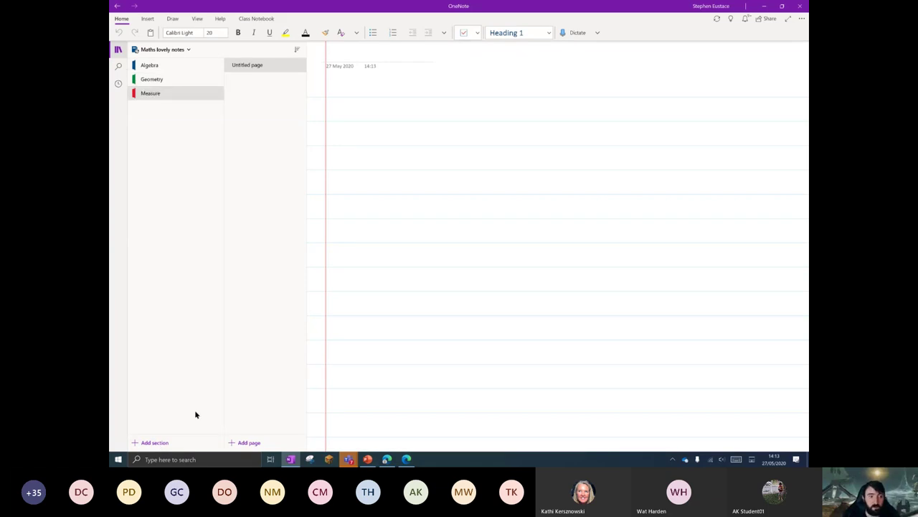
- Look through the Algebra, Geometry and Measure sections to see which pages each one holds
{"action": "left_click", "coordinate": [150, 65]}
{"action": "left_click", "coordinate": [149, 93]}
{"action": "left_click", "coordinate": [149, 65]}
{"action": "left_click", "coordinate": [153, 93]}
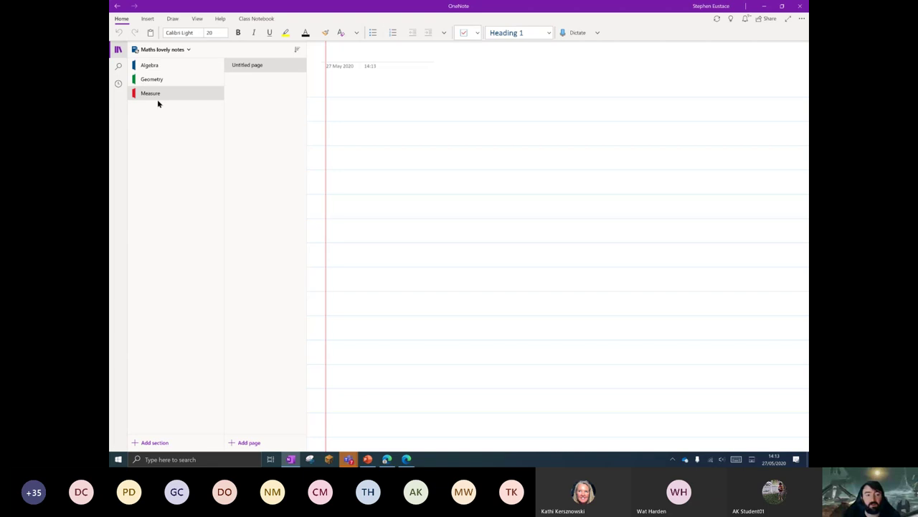
{"action": "left_click", "coordinate": [151, 65]}
{"action": "left_click", "coordinate": [153, 93]}
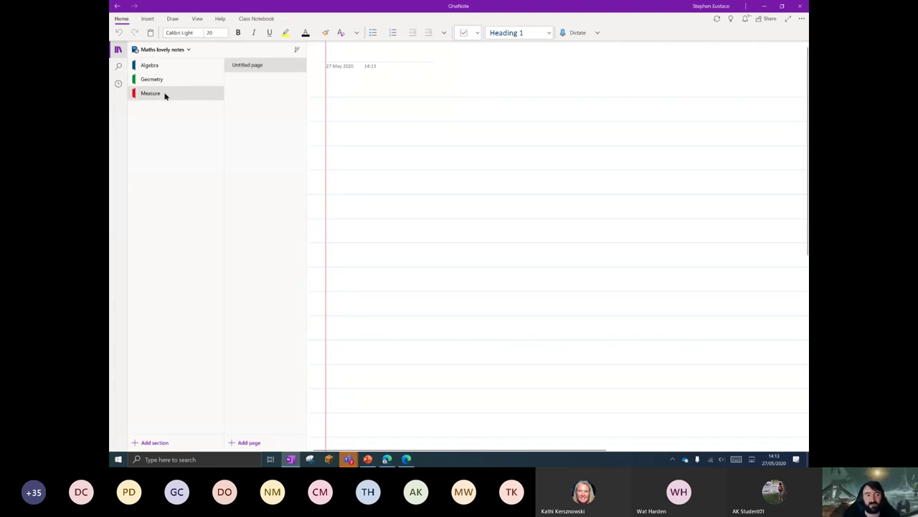
{"action": "left_click", "coordinate": [150, 66]}
{"action": "left_click", "coordinate": [155, 80]}
{"action": "left_click", "coordinate": [153, 93]}
- Switch to the Contoso notebook and hide the navigation pane so its #Onederful OneNote page fills the window
{"action": "left_click", "coordinate": [180, 50]}
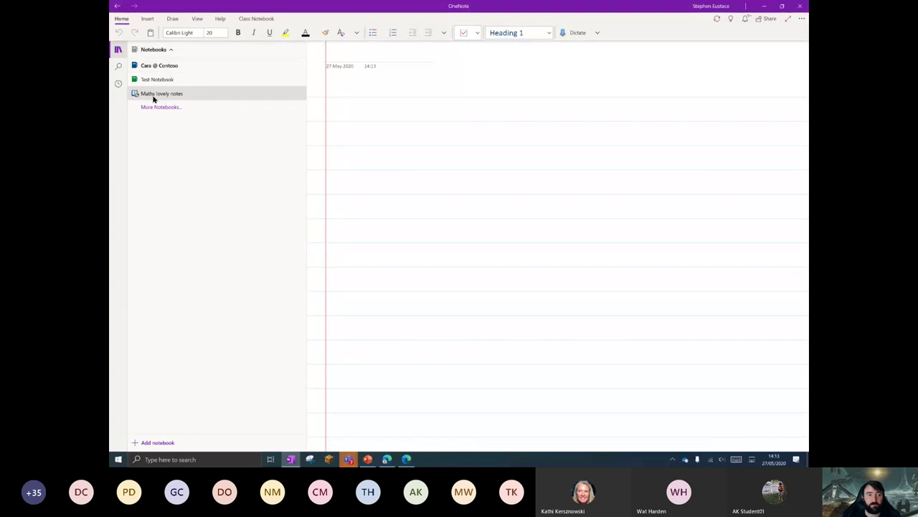
{"action": "left_click", "coordinate": [168, 67]}
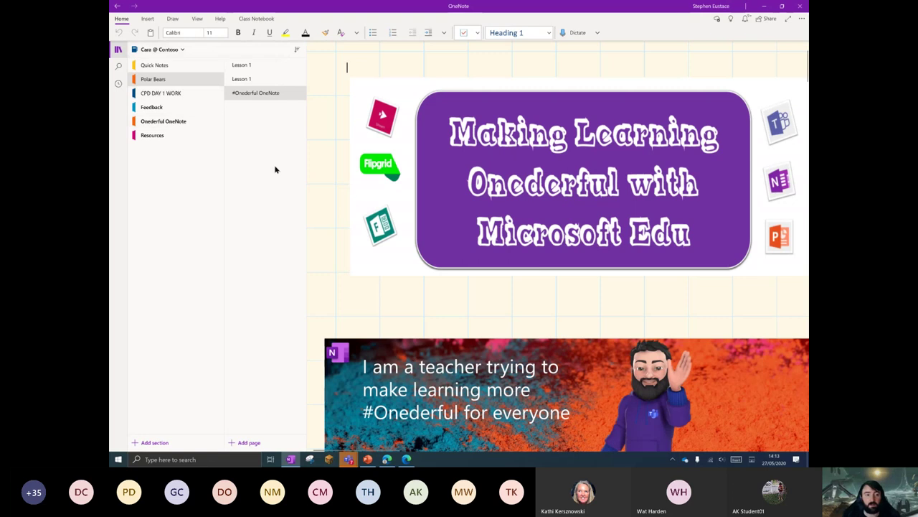
{"action": "key", "text": "ctrl+shift+g"}
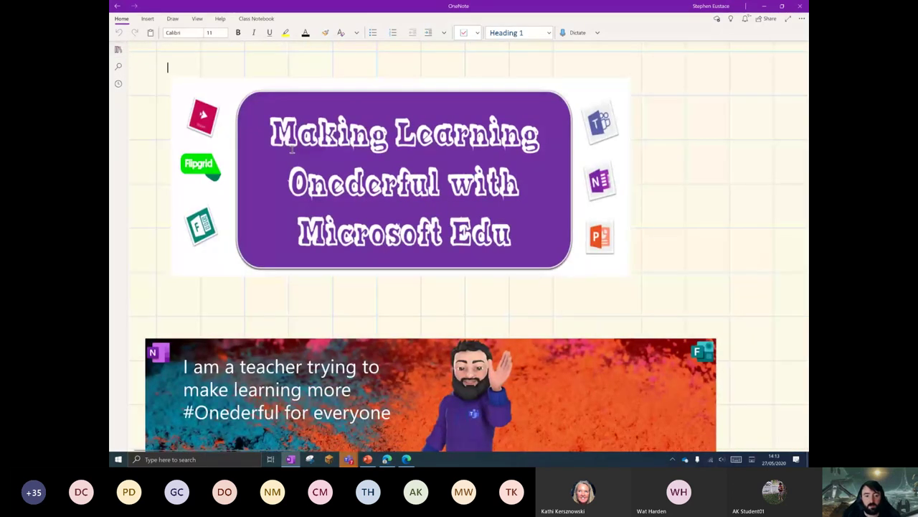
- Tick the Tags checkbox in the feature list beside "Teaching and assessing math, reimagined with Microsoft Education" and clear it again
{"action": "scroll", "coordinate": [292, 149], "scroll_direction": "down", "scroll_amount": 2}
{"action": "scroll", "coordinate": [293, 149], "scroll_direction": "down", "scroll_amount": 6}
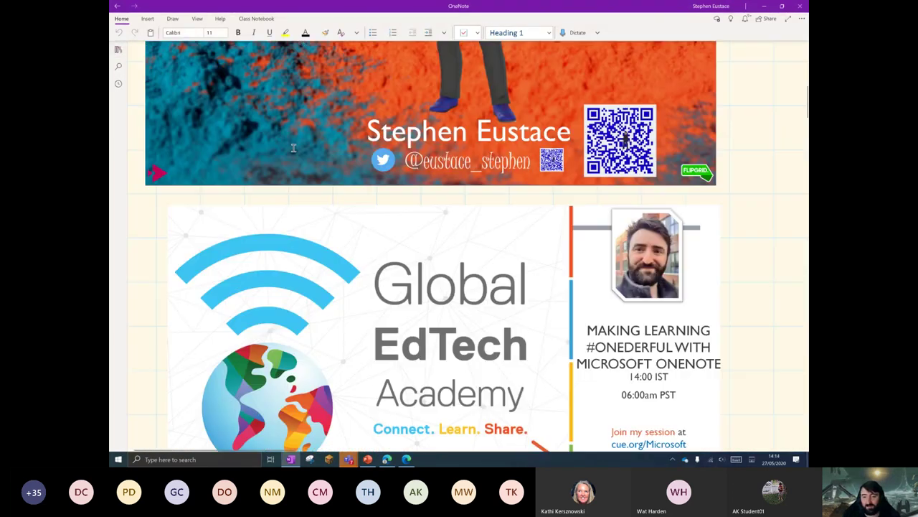
{"action": "scroll", "coordinate": [293, 149], "scroll_direction": "down", "scroll_amount": 10}
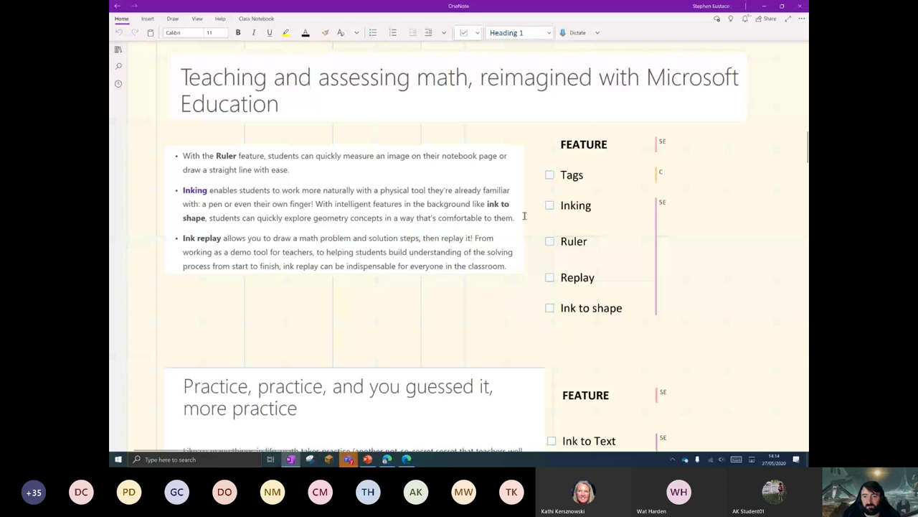
{"action": "left_click", "coordinate": [584, 176]}
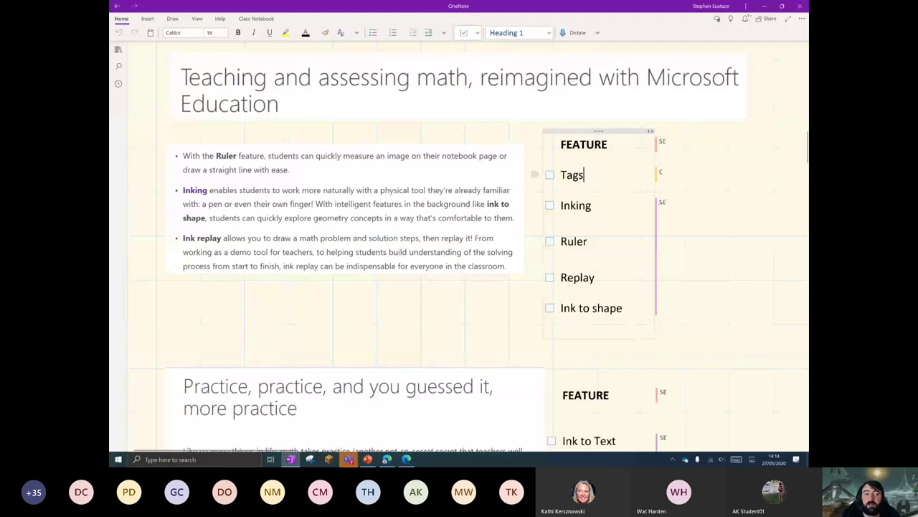
{"action": "scroll", "coordinate": [456, 310], "scroll_direction": "up", "scroll_amount": 3}
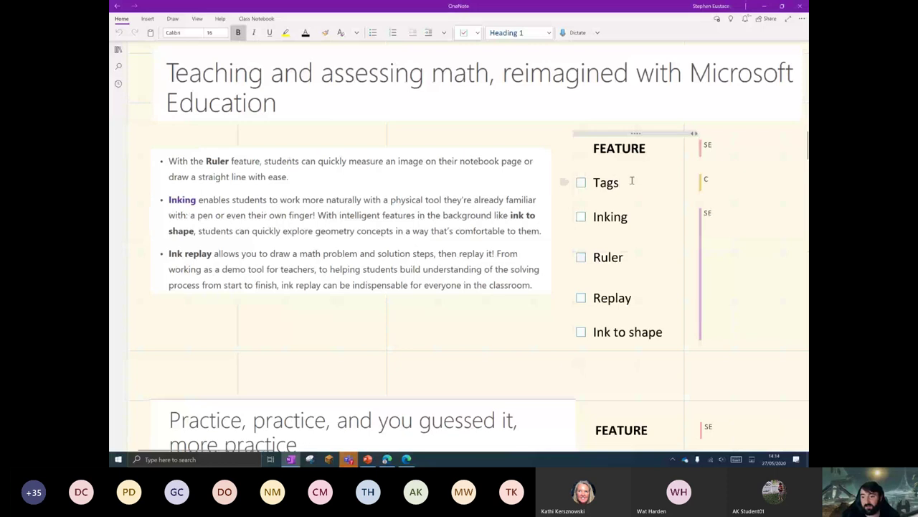
{"action": "scroll", "coordinate": [375, 348], "scroll_direction": "right", "scroll_amount": 3}
{"action": "scroll", "coordinate": [374, 348], "scroll_direction": "right", "scroll_amount": 2}
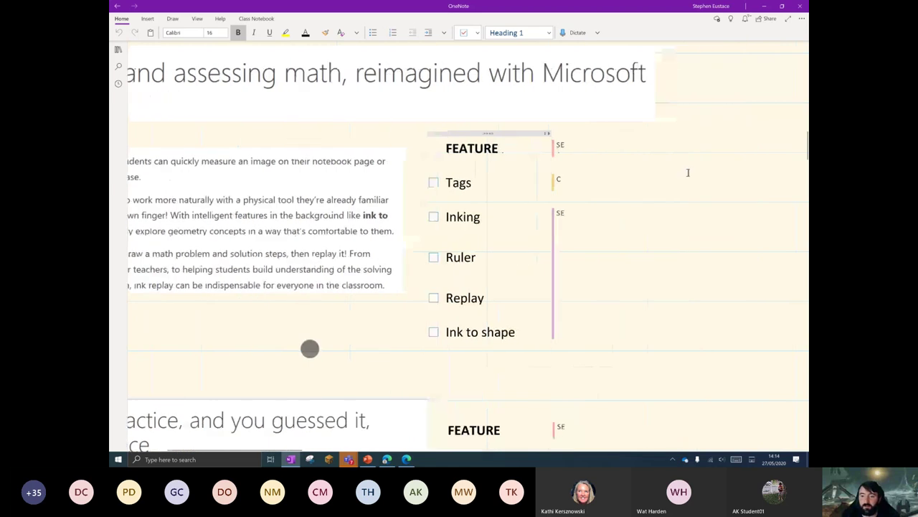
{"action": "left_click", "coordinate": [433, 182]}
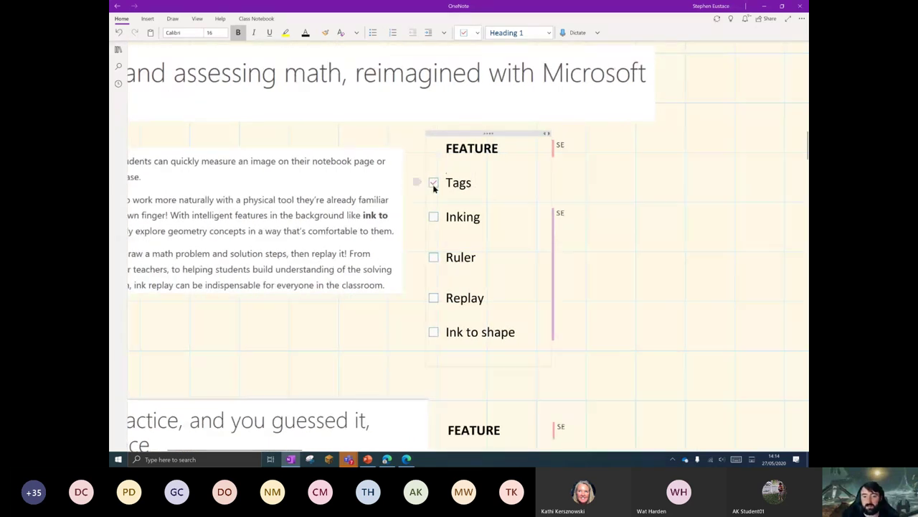
{"action": "left_click", "coordinate": [434, 184]}
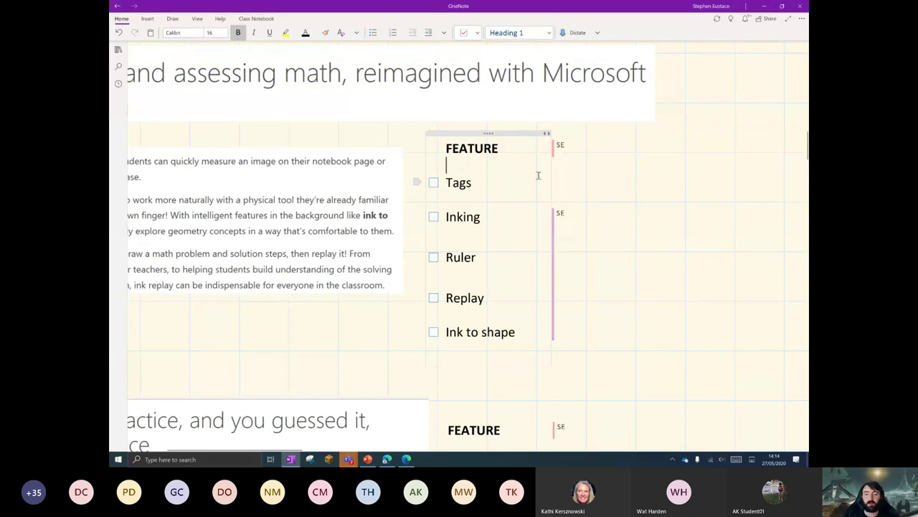
- View the available note tags with the text cursor in the blank area beside the feature list
{"action": "left_click", "coordinate": [603, 180]}
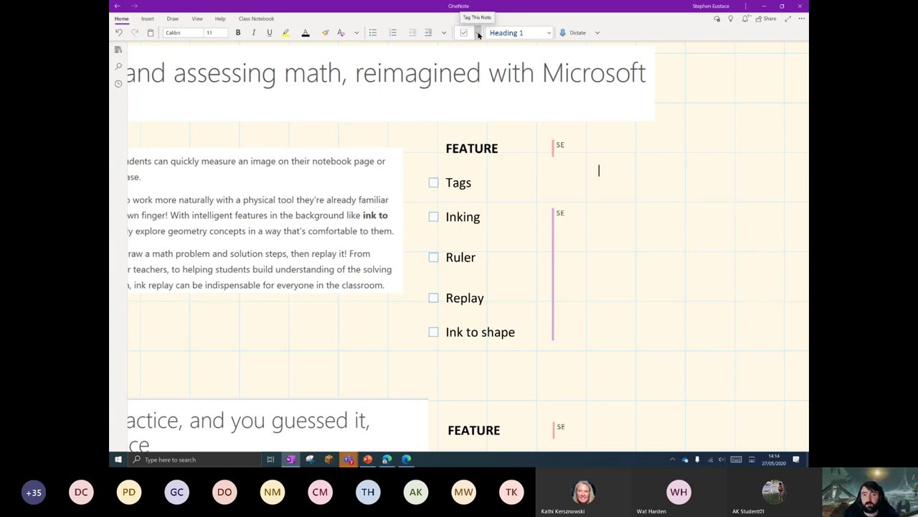
{"action": "left_click", "coordinate": [479, 33]}
{"action": "left_click", "coordinate": [601, 138]}
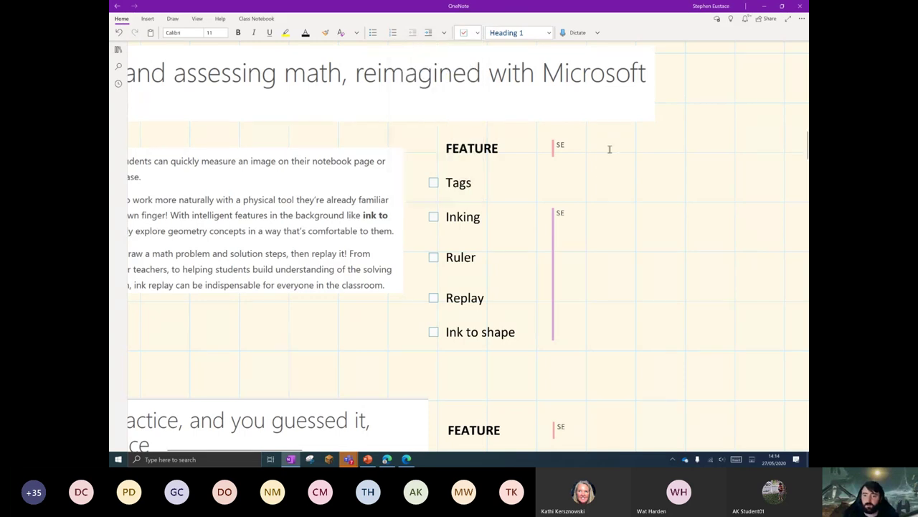
- Add the note "Take out the garbage" in the blank area beside the FEATURE heading and tag it as To Do
{"action": "left_click", "coordinate": [617, 148]}
{"action": "type", "text": "Take out the "}
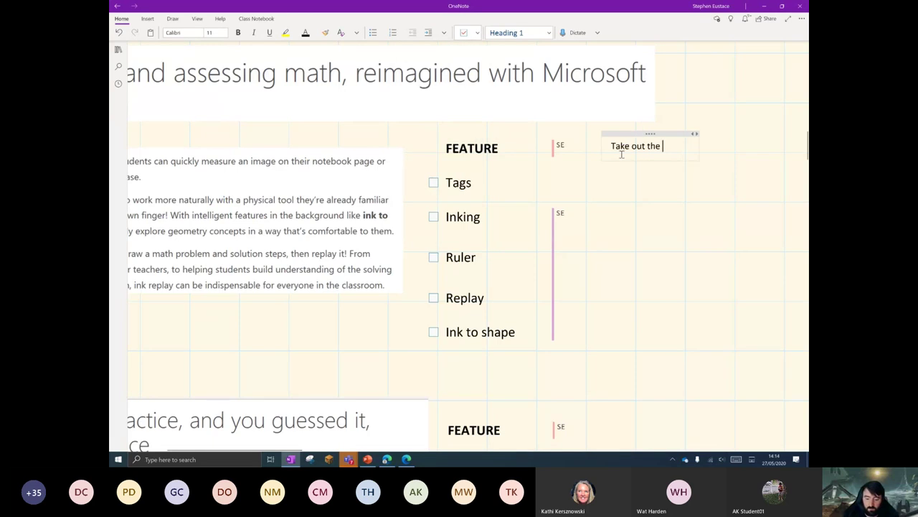
{"action": "type", "text": "garbage"}
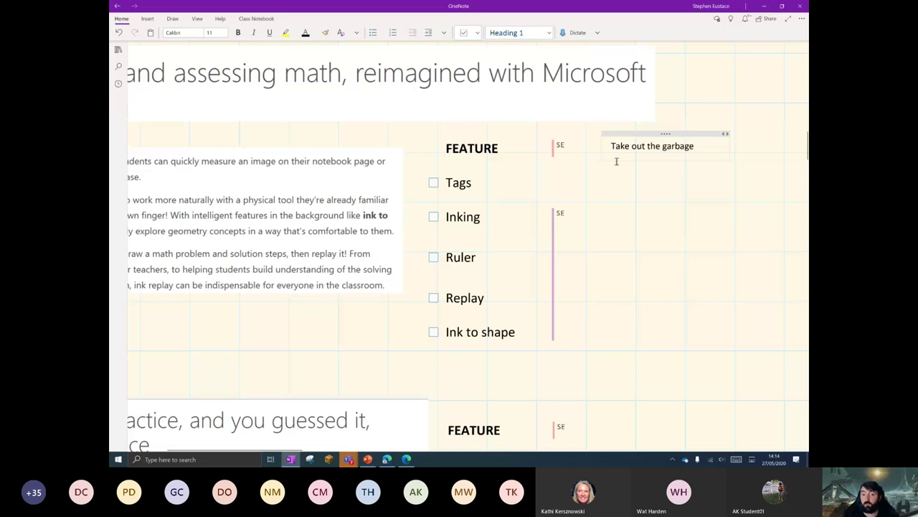
{"action": "left_click", "coordinate": [477, 33]}
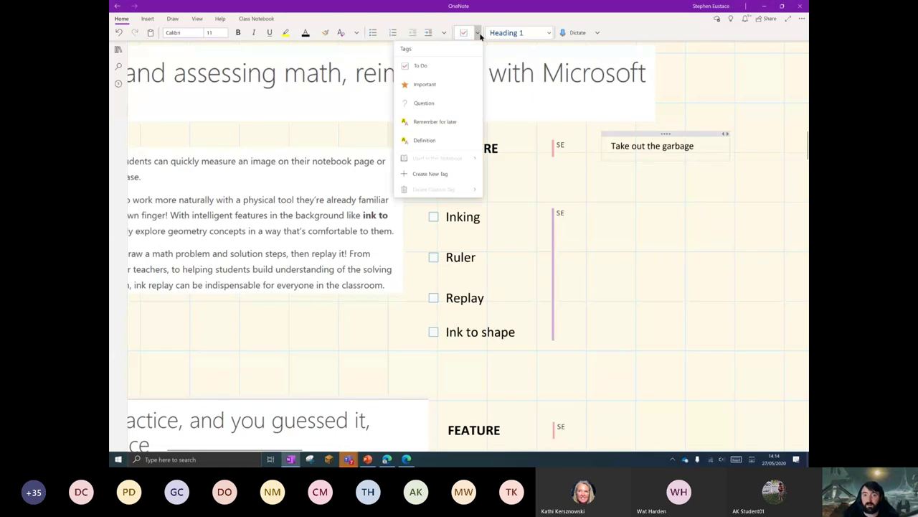
{"action": "left_click", "coordinate": [424, 66]}
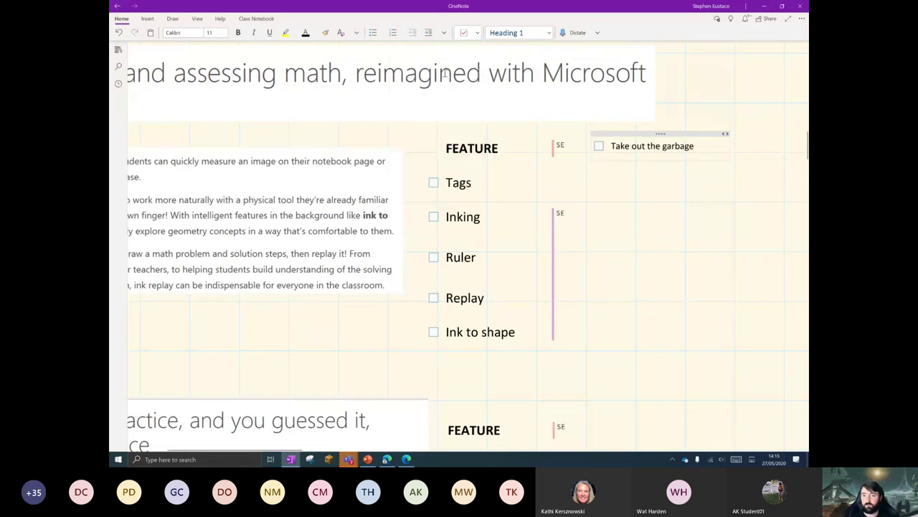
- Add the note "Ring mom" tagged as Important and align it beneath the "Take out the garbage" note
{"action": "left_click", "coordinate": [592, 183]}
{"action": "type", "text": "R"}
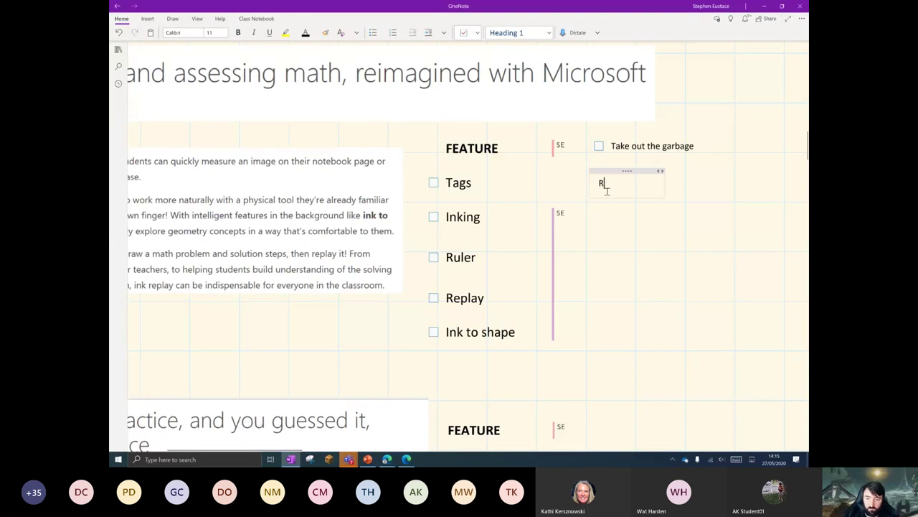
{"action": "type", "text": "ing mom"}
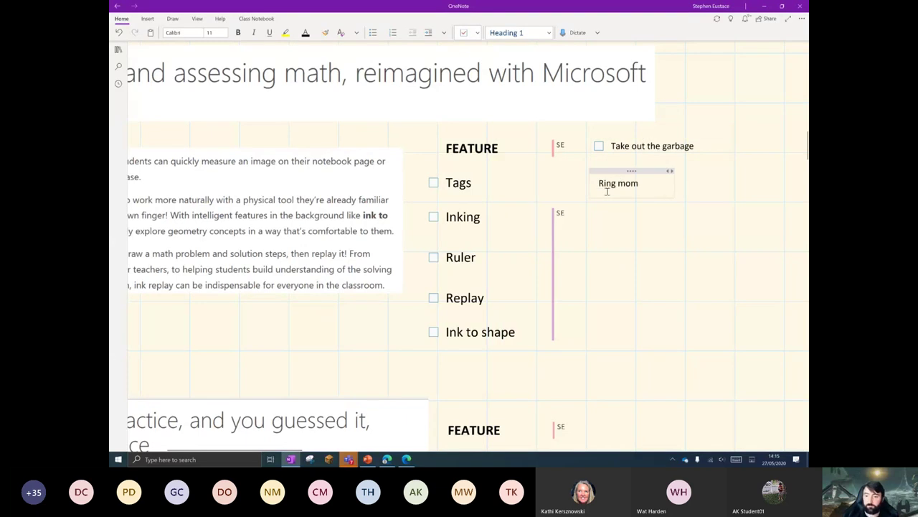
{"action": "left_click", "coordinate": [581, 182]}
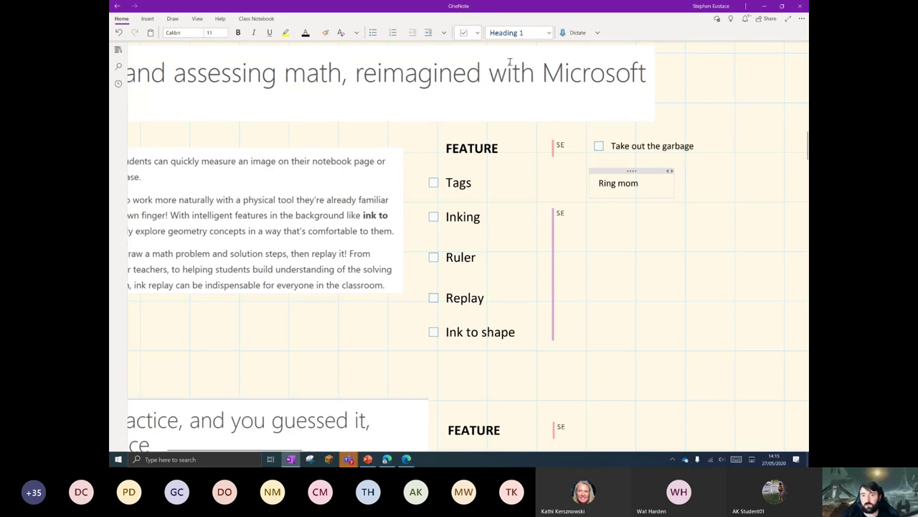
{"action": "left_click", "coordinate": [477, 33]}
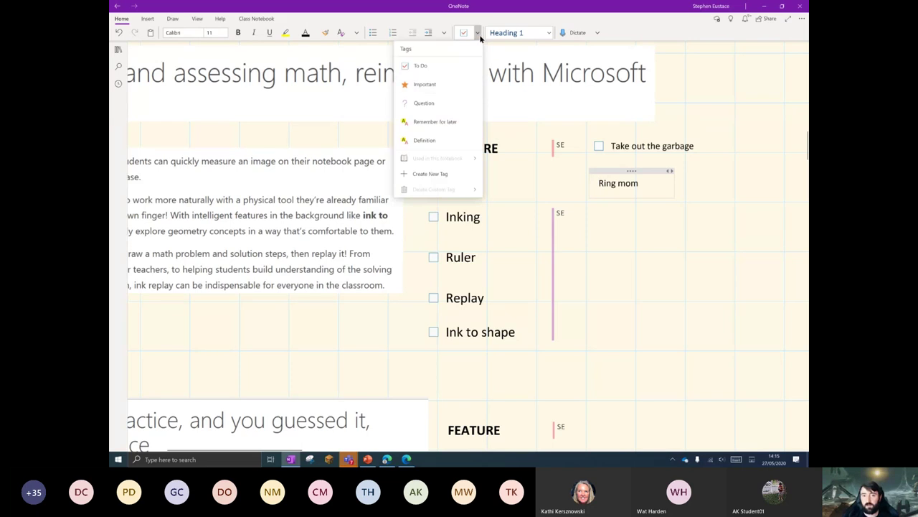
{"action": "left_click", "coordinate": [426, 86]}
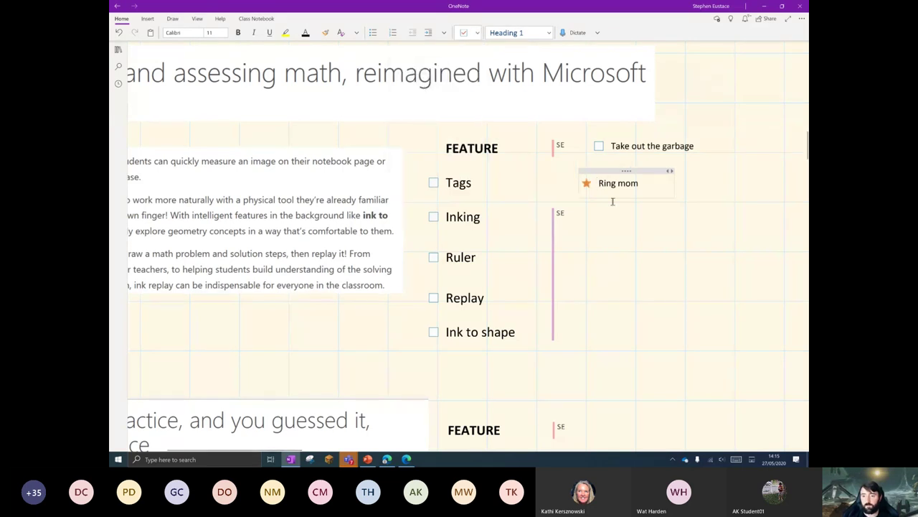
{"action": "left_click_drag", "start_coordinate": [618, 172], "coordinate": [630, 172]}
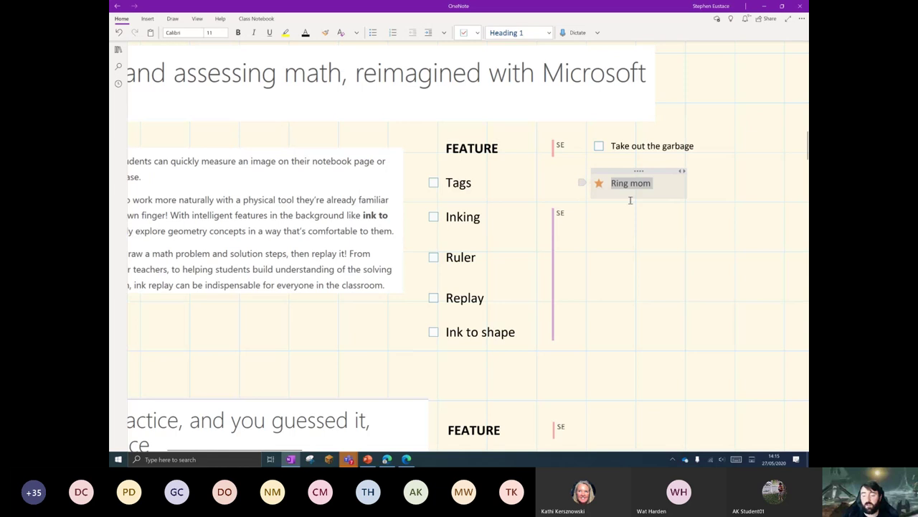
- Examine the name and icon options for creating a custom tag, leaving without creating one
{"action": "left_click", "coordinate": [594, 214]}
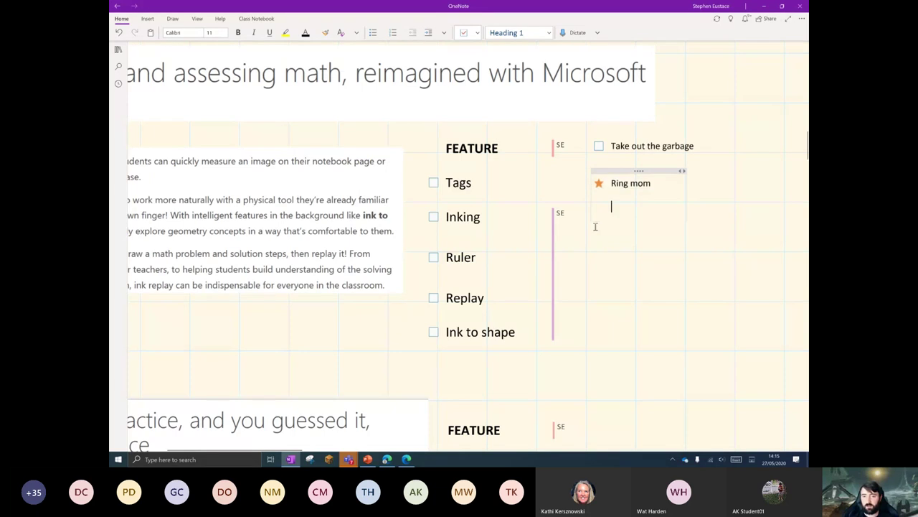
{"action": "left_click", "coordinate": [478, 33]}
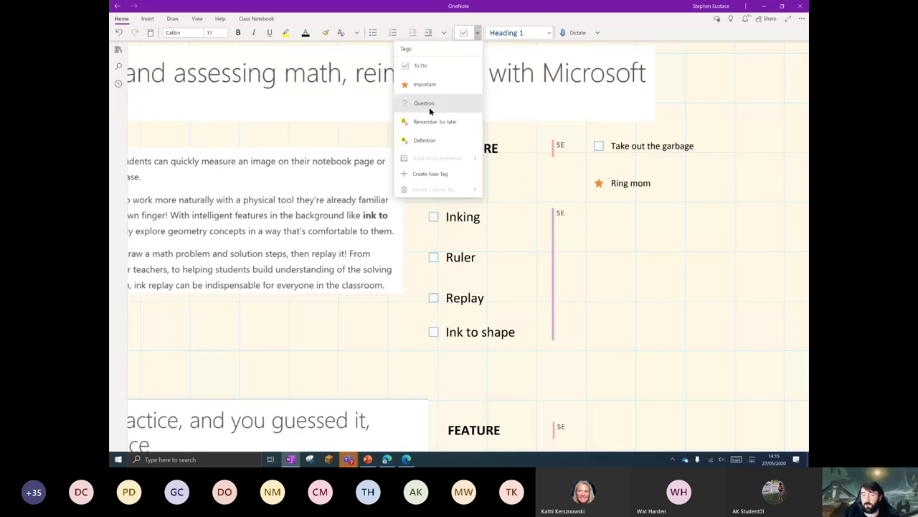
{"action": "left_click", "coordinate": [437, 175]}
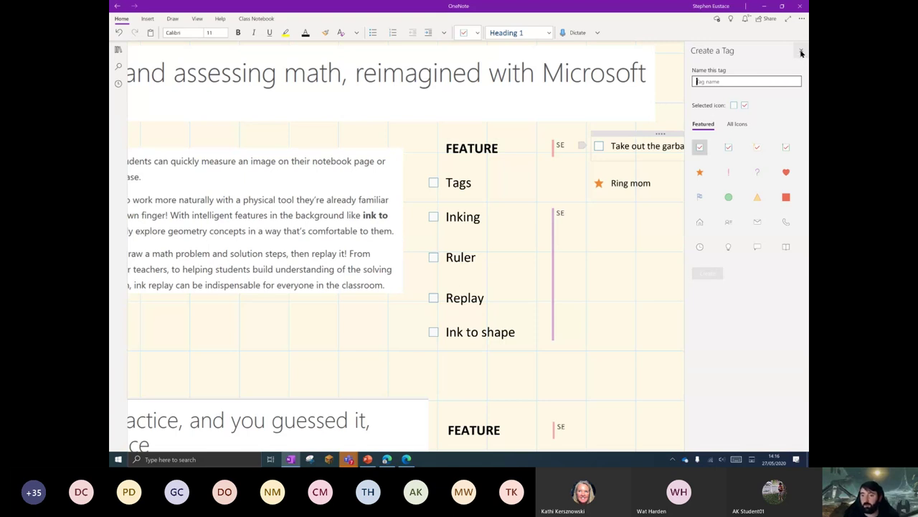
{"action": "left_click", "coordinate": [802, 53]}
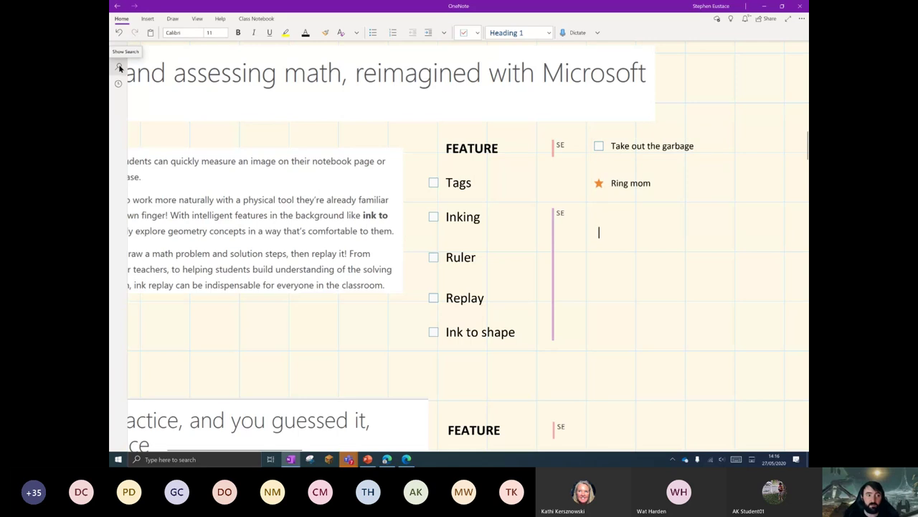
- Search the current page for items tagged To Do
{"action": "left_click", "coordinate": [604, 227]}
{"action": "key", "text": "ctrl+e"}
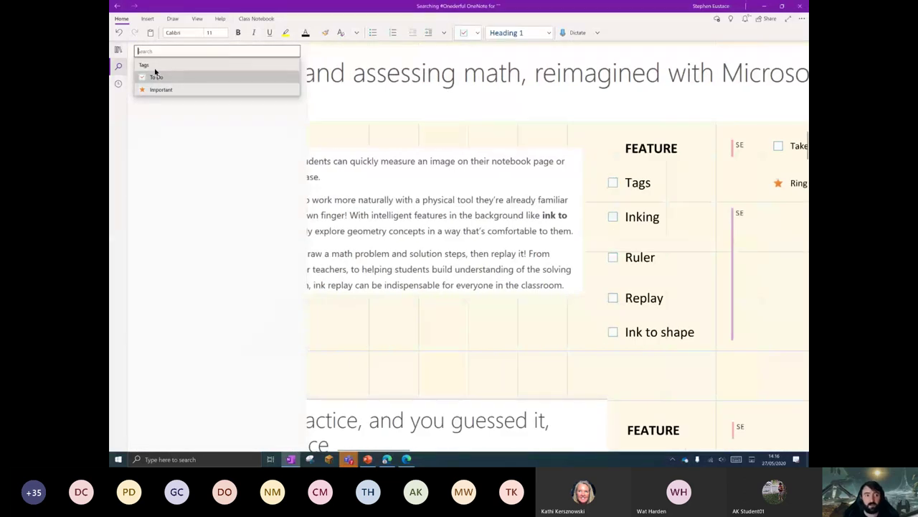
{"action": "left_click", "coordinate": [157, 79]}
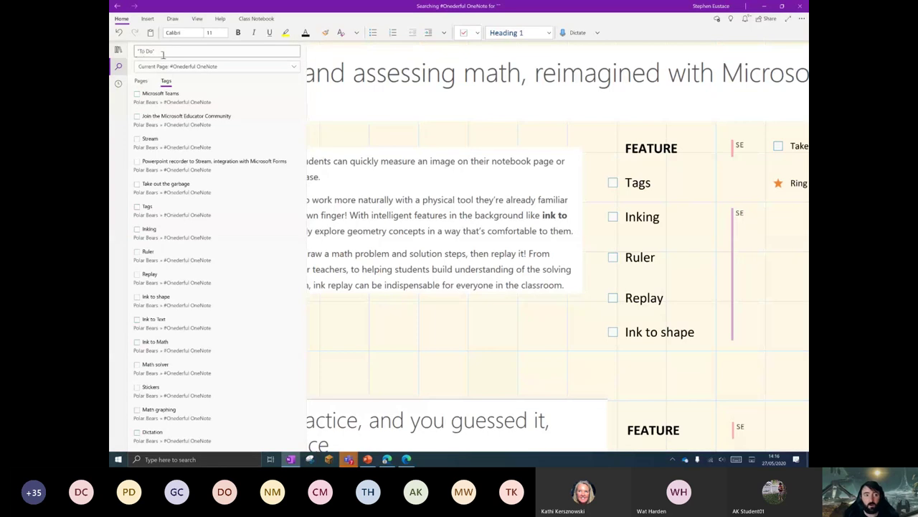
- Search the current page for items tagged Important and view the available search scopes
{"action": "left_click", "coordinate": [159, 52]}
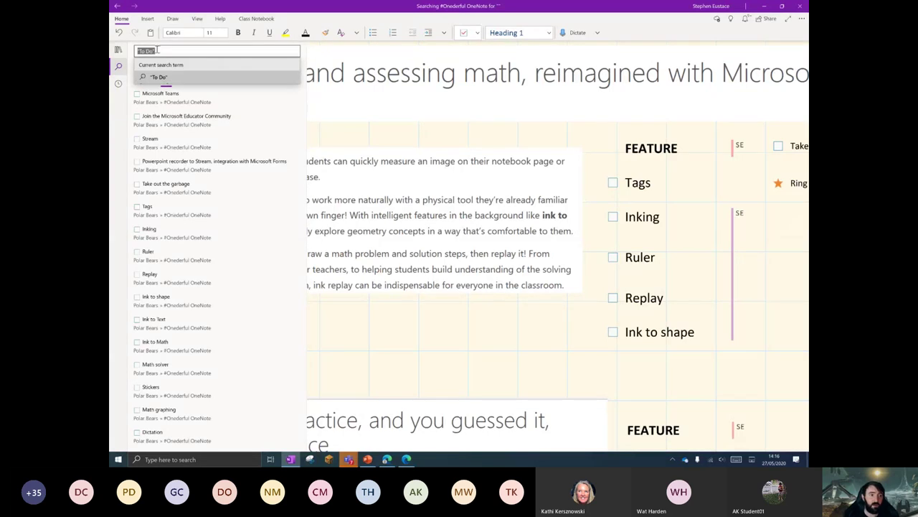
{"action": "left_click_drag", "start_coordinate": [175, 51], "coordinate": [136, 48]}
{"action": "key", "text": "BackSpace"}
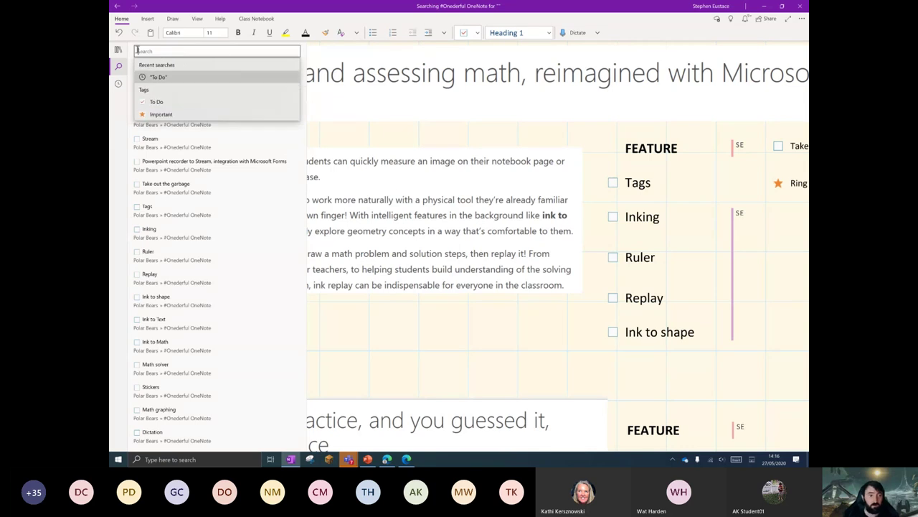
{"action": "left_click", "coordinate": [160, 115]}
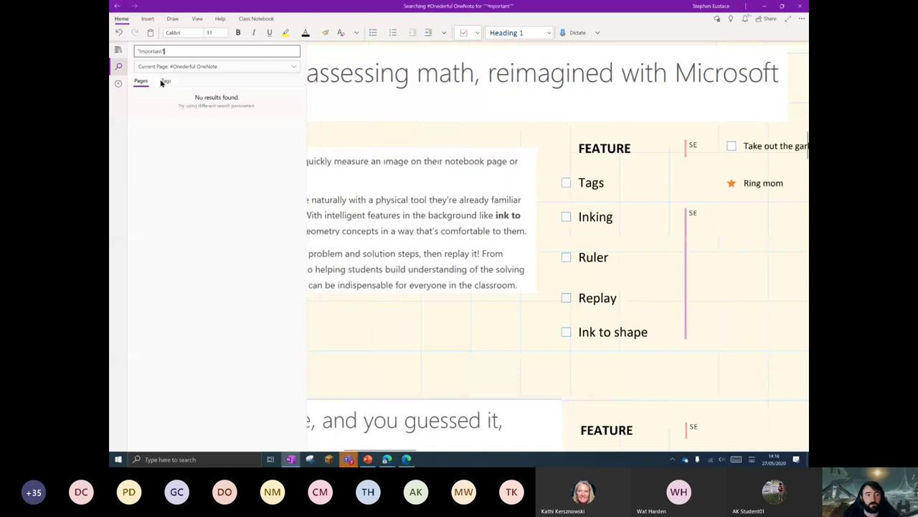
{"action": "left_click", "coordinate": [165, 81]}
{"action": "left_click", "coordinate": [191, 67]}
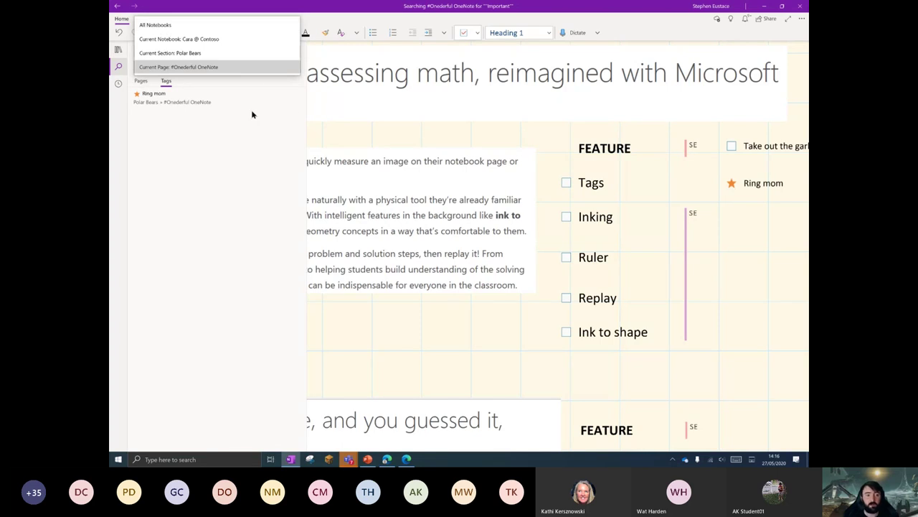
{"action": "left_click", "coordinate": [359, 131]}
- Hide the navigation pane and tick the Tags checkbox in the feature list
{"action": "scroll", "coordinate": [393, 343], "scroll_direction": "right", "scroll_amount": 2}
{"action": "left_click", "coordinate": [120, 50]}
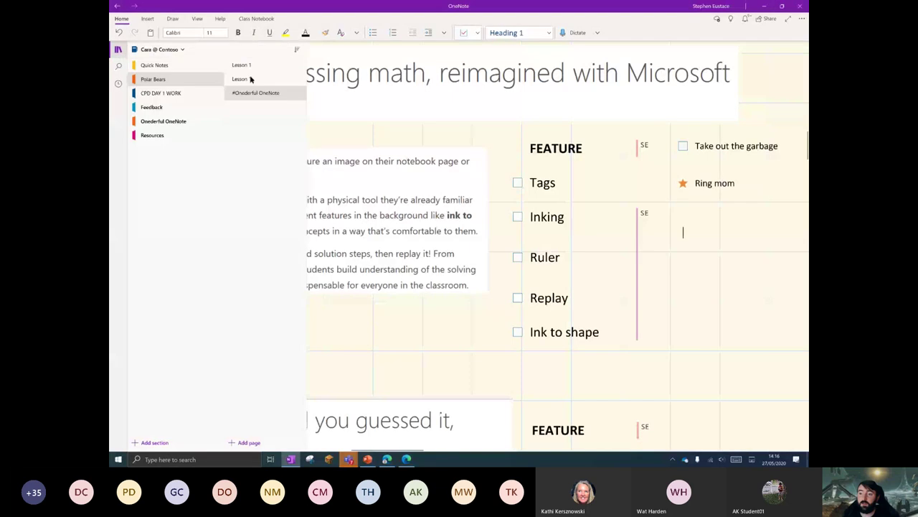
{"action": "left_click", "coordinate": [202, 80]}
{"action": "left_click", "coordinate": [338, 182]}
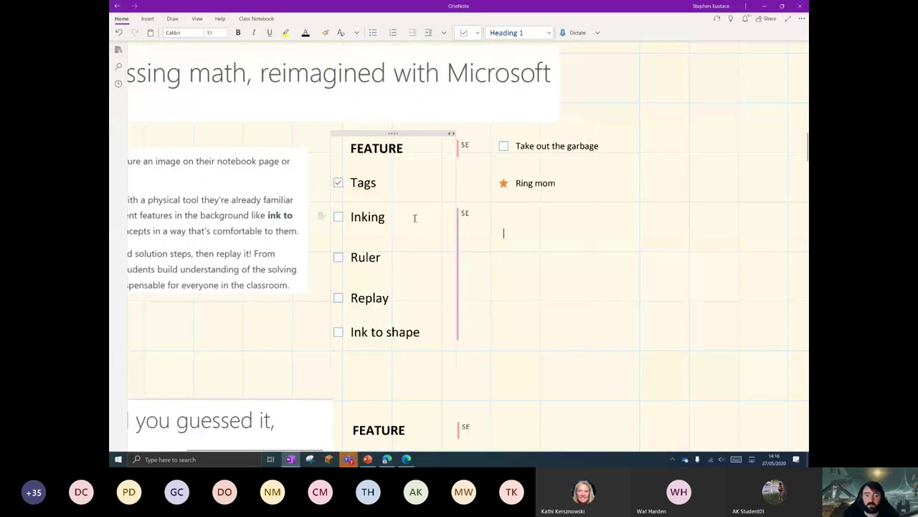
- Bring up the drawing tools for the Inking feature and select one of the pens
{"action": "scroll", "coordinate": [365, 366], "scroll_direction": "up", "scroll_amount": 3}
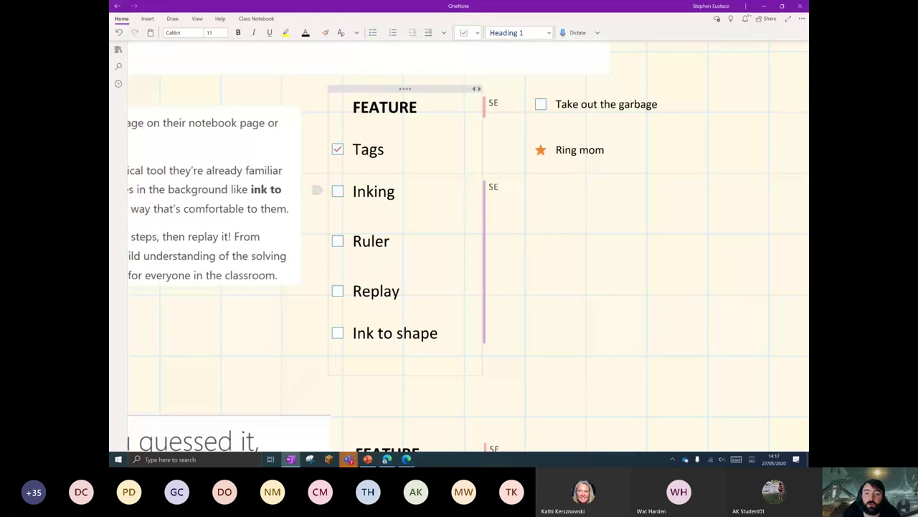
{"action": "scroll", "coordinate": [320, 369], "scroll_direction": "up", "scroll_amount": 2}
{"action": "scroll", "coordinate": [320, 368], "scroll_direction": "up", "scroll_amount": 2}
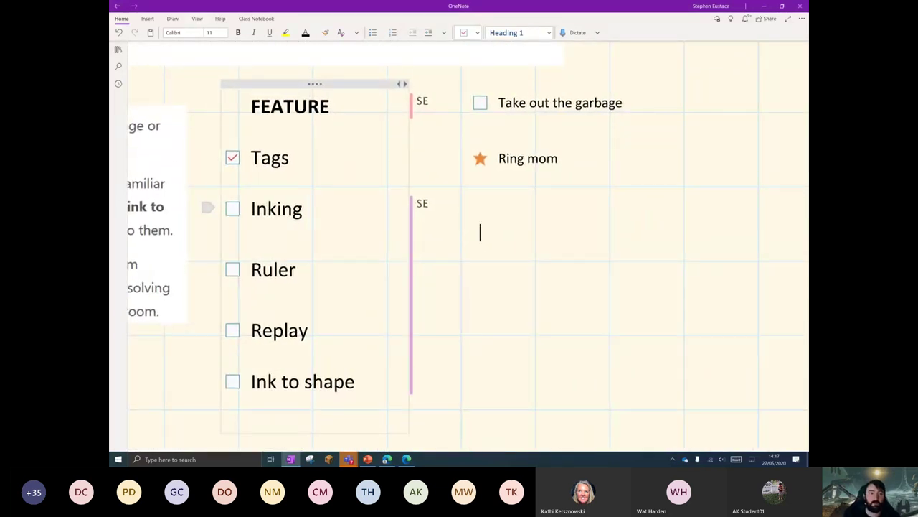
{"action": "left_click", "coordinate": [173, 19]}
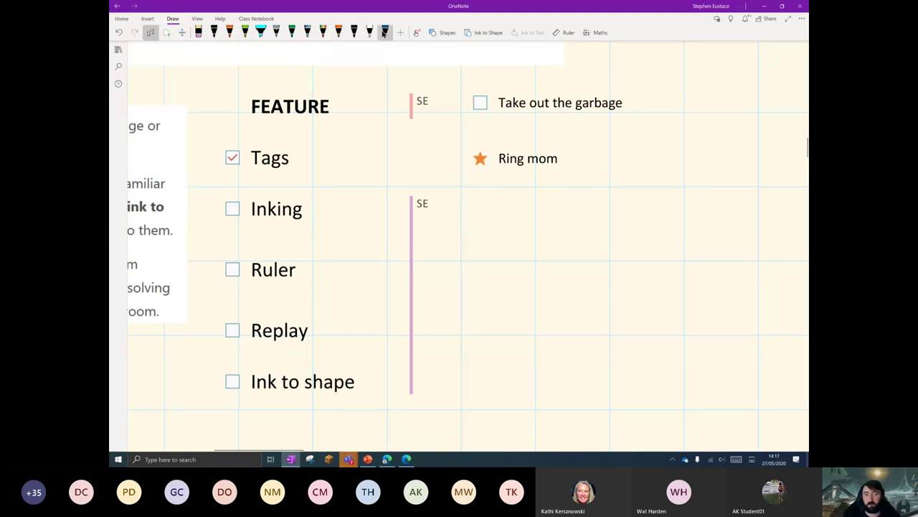
{"action": "left_click", "coordinate": [323, 33]}
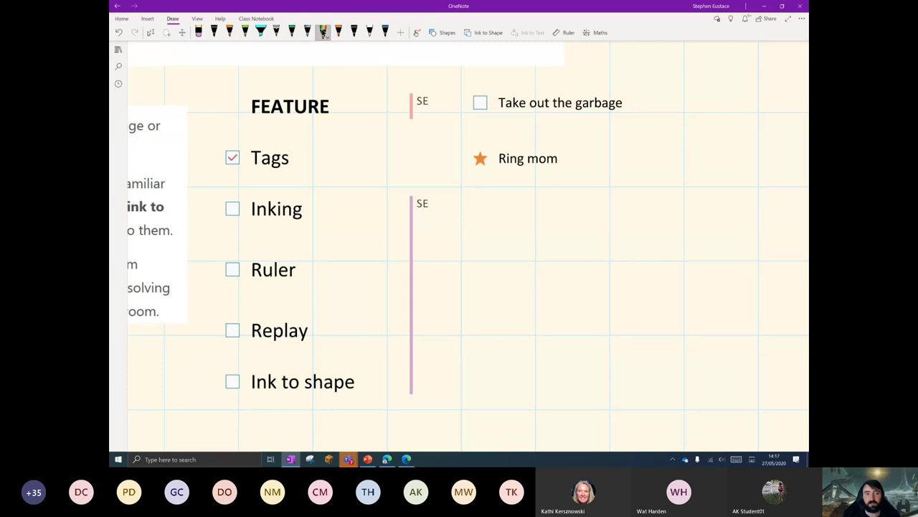
- Zoom in and out around the feature list to show how the page canvas scales and extends
{"action": "scroll", "coordinate": [381, 287], "scroll_direction": "up", "scroll_amount": 5}
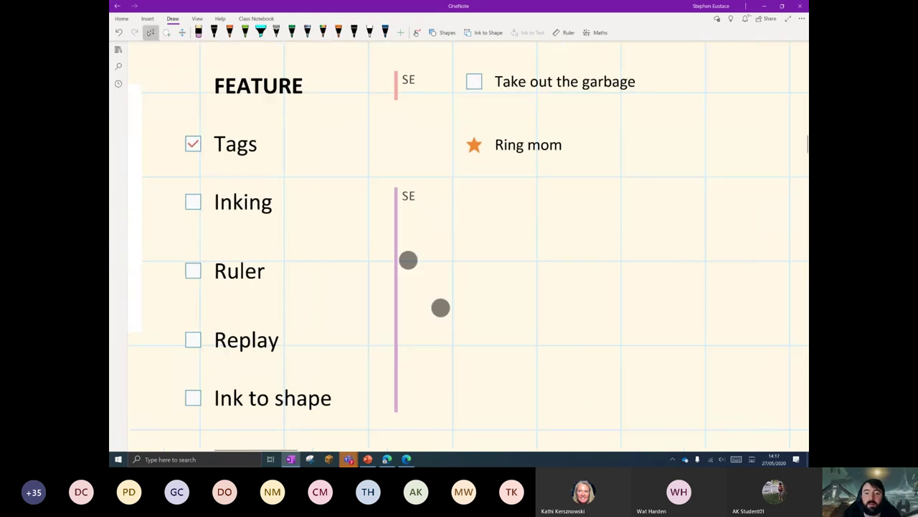
{"action": "scroll", "coordinate": [355, 299], "scroll_direction": "up", "scroll_amount": 2}
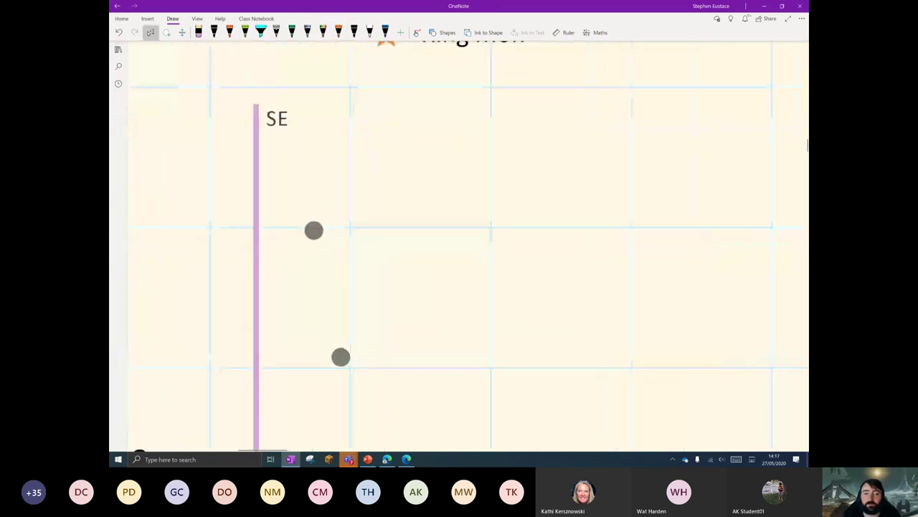
{"action": "scroll", "coordinate": [354, 299], "scroll_direction": "down", "scroll_amount": 5}
{"action": "scroll", "coordinate": [384, 294], "scroll_direction": "down", "scroll_amount": 2}
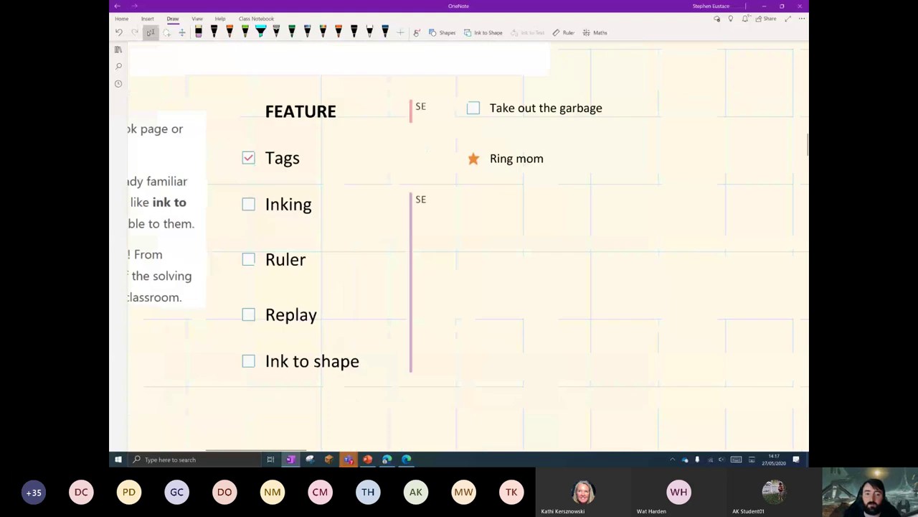
{"action": "scroll", "coordinate": [364, 273], "scroll_direction": "up", "scroll_amount": 4}
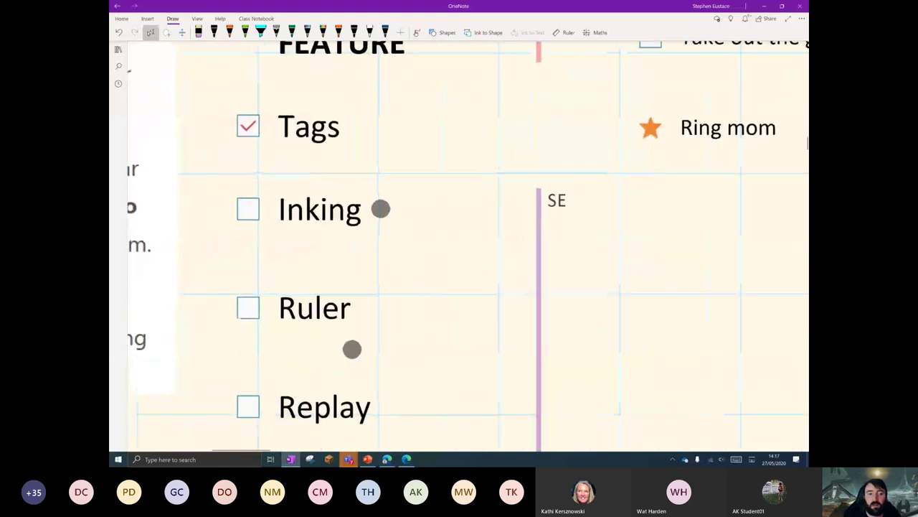
{"action": "scroll", "coordinate": [358, 277], "scroll_direction": "down", "scroll_amount": 6}
{"action": "scroll", "coordinate": [335, 279], "scroll_direction": "up", "scroll_amount": 3}
{"action": "scroll", "coordinate": [336, 280], "scroll_direction": "up", "scroll_amount": 3}
{"action": "scroll", "coordinate": [347, 277], "scroll_direction": "down", "scroll_amount": 4}
{"action": "scroll", "coordinate": [337, 284], "scroll_direction": "up", "scroll_amount": 3}
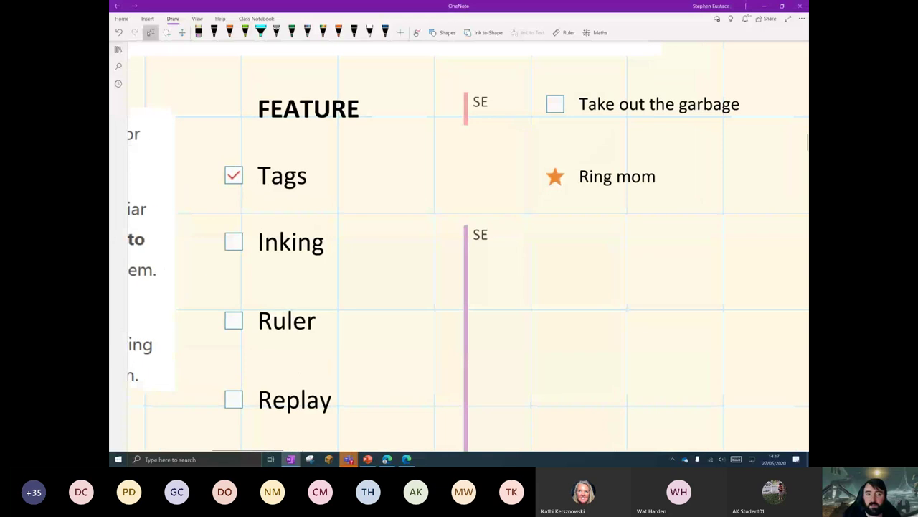
{"action": "scroll", "coordinate": [445, 255], "scroll_direction": "down", "scroll_amount": 6}
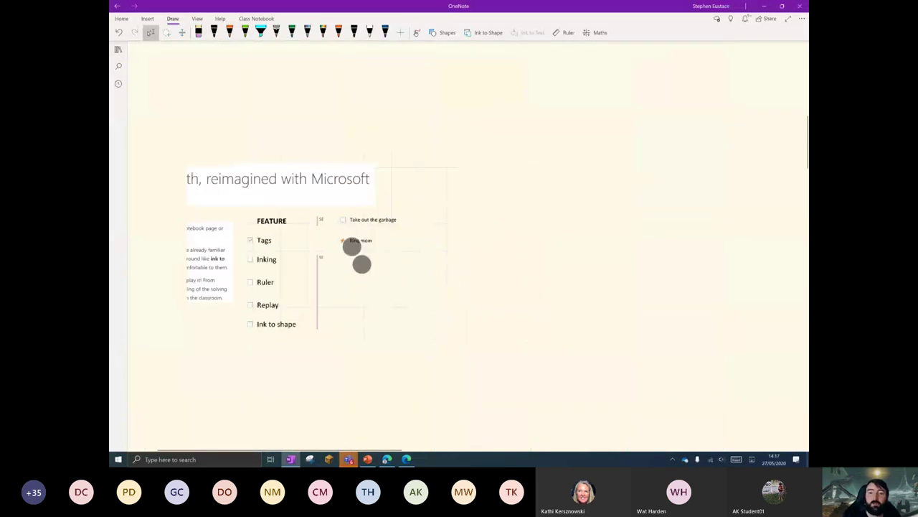
{"action": "scroll", "coordinate": [356, 255], "scroll_direction": "down", "scroll_amount": 3}
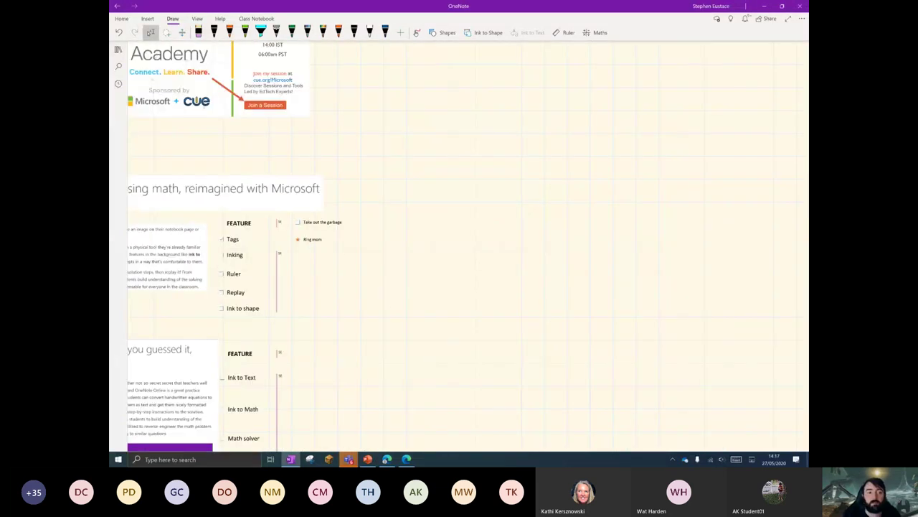
- Handwrite the equation x + 2 = 4 with the thin black pen in the blank area beside the feature list
{"action": "left_click", "coordinate": [214, 32]}
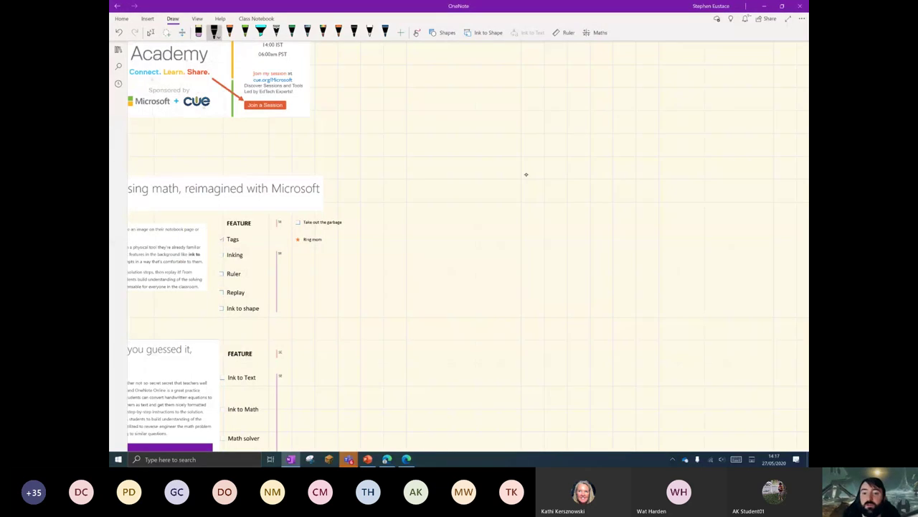
{"action": "left_click_drag", "start_coordinate": [538, 178], "coordinate": [548, 177]}
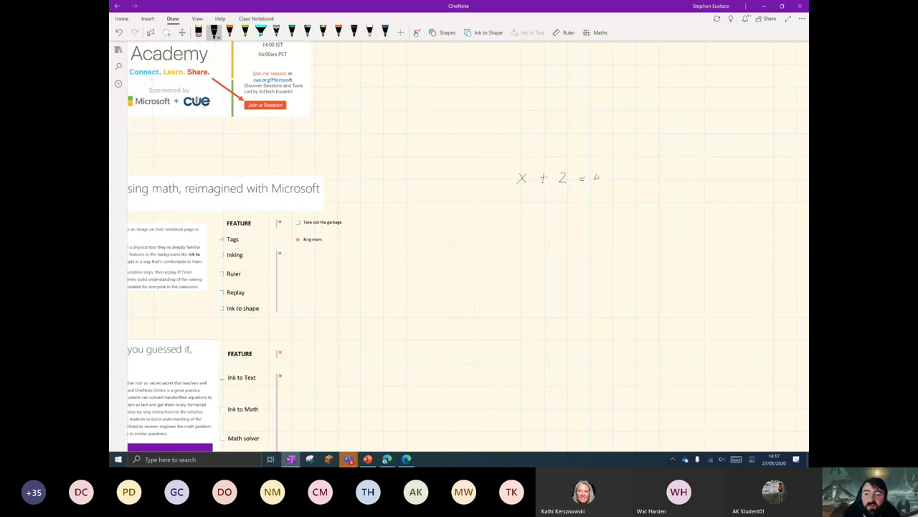
{"action": "key", "text": "ctrl+z"}
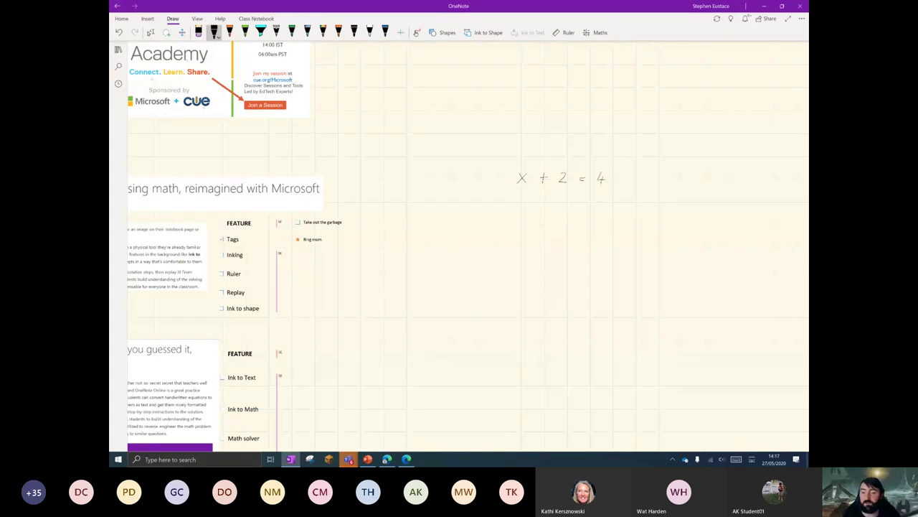
- Handwrite x + 2 = 4 again in thick rainbow glitter ink directly beneath the black equation
{"action": "scroll", "coordinate": [515, 188], "scroll_direction": "up", "scroll_amount": 5}
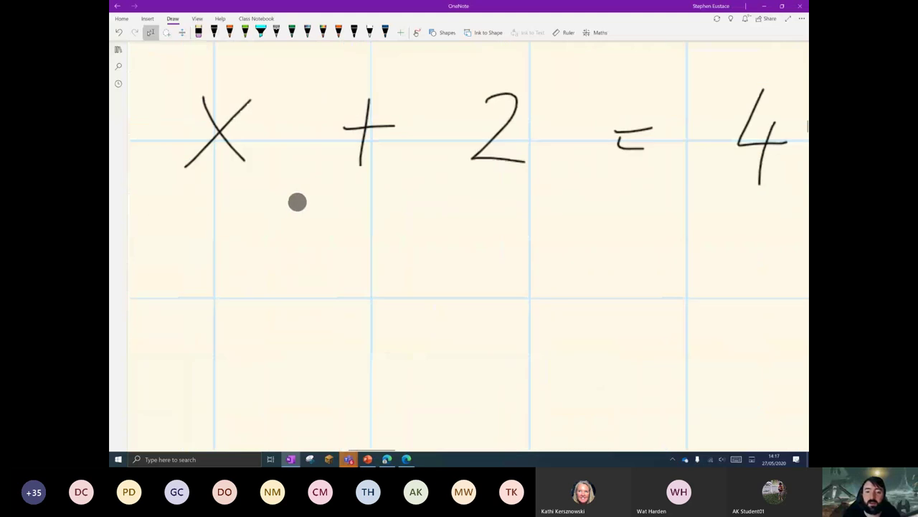
{"action": "scroll", "coordinate": [295, 192], "scroll_direction": "down", "scroll_amount": 1}
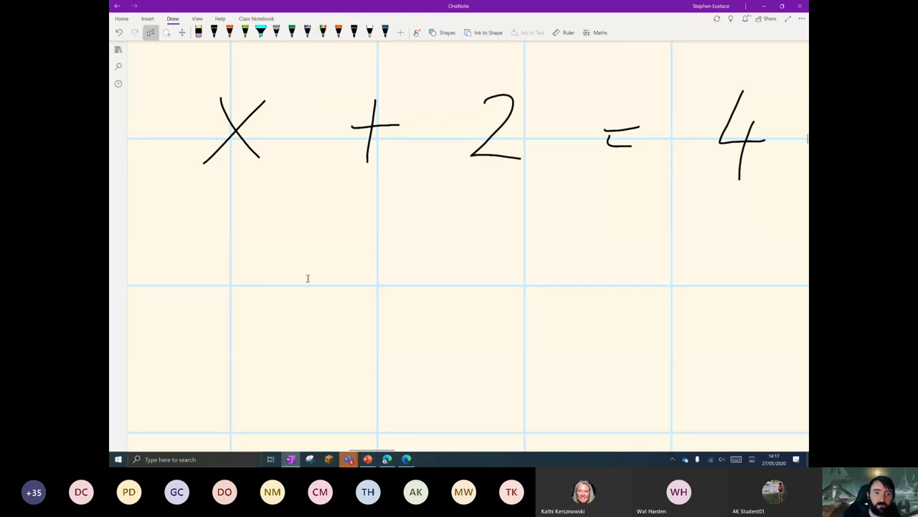
{"action": "left_click_drag", "start_coordinate": [262, 228], "coordinate": [234, 263]}
{"action": "left_click_drag", "start_coordinate": [229, 229], "coordinate": [291, 275]}
{"action": "key", "text": "ctrl+z"}
{"action": "left_click_drag", "start_coordinate": [266, 208], "coordinate": [194, 311]}
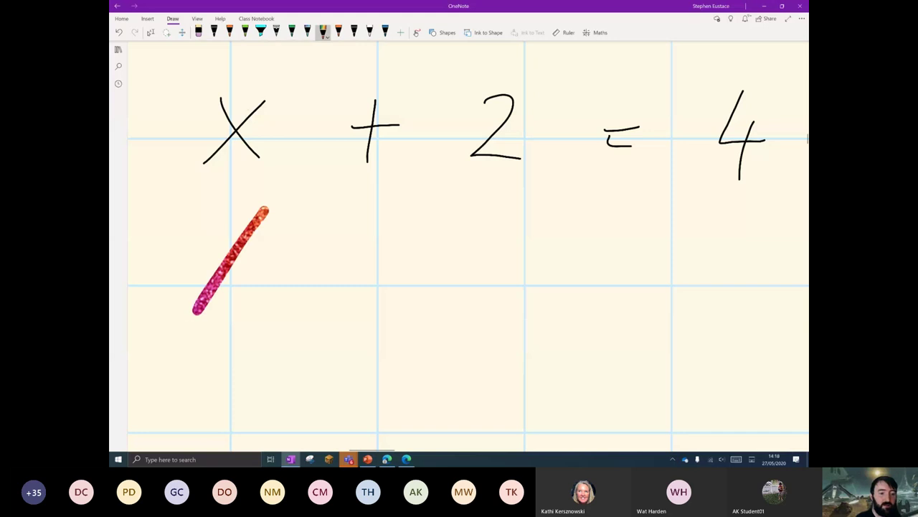
{"action": "left_click_drag", "start_coordinate": [195, 217], "coordinate": [279, 317]}
{"action": "left_click_drag", "start_coordinate": [383, 207], "coordinate": [384, 327]}
{"action": "left_click_drag", "start_coordinate": [343, 267], "coordinate": [422, 269]}
{"action": "mouse_move", "coordinate": [465, 217]}
{"action": "left_mouse_down"}
{"action": "mouse_move", "coordinate": [471, 210]}
{"action": "mouse_move", "coordinate": [487, 319]}
{"action": "mouse_move", "coordinate": [556, 321]}
{"action": "left_mouse_up"}
{"action": "left_click_drag", "start_coordinate": [595, 266], "coordinate": [655, 266]}
{"action": "left_click_drag", "start_coordinate": [587, 295], "coordinate": [650, 294]}
{"action": "mouse_move", "coordinate": [717, 216]}
{"action": "left_mouse_down"}
{"action": "mouse_move", "coordinate": [724, 287]}
{"action": "mouse_move", "coordinate": [780, 297]}
{"action": "left_mouse_up"}
{"action": "left_click_drag", "start_coordinate": [737, 259], "coordinate": [732, 346]}
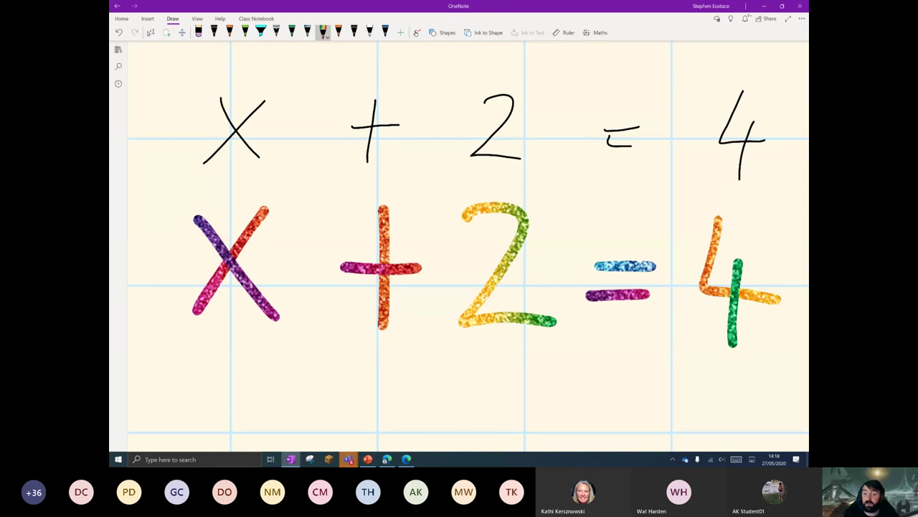
- Change the thick black pen to a thinner dark green stroke and look at the extended colour palette
{"action": "scroll", "coordinate": [344, 321], "scroll_direction": "down", "scroll_amount": 3}
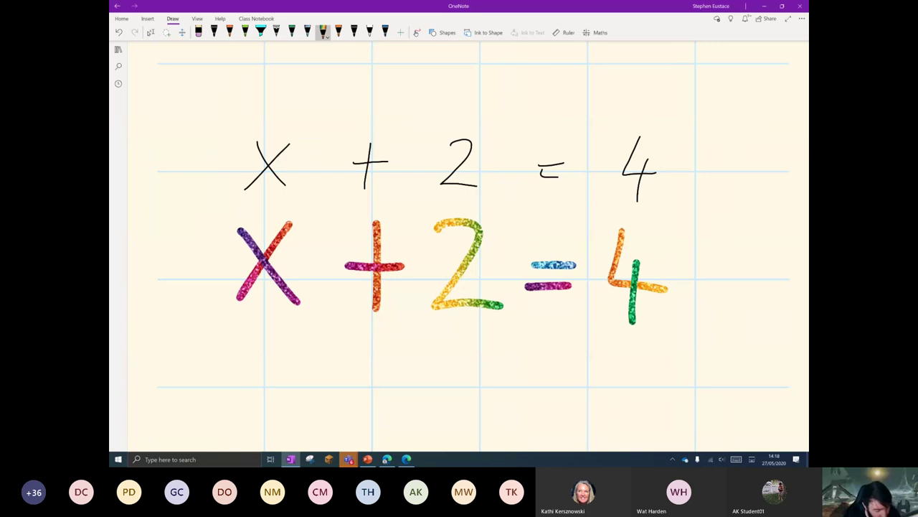
{"action": "scroll", "coordinate": [348, 281], "scroll_direction": "down", "scroll_amount": 3}
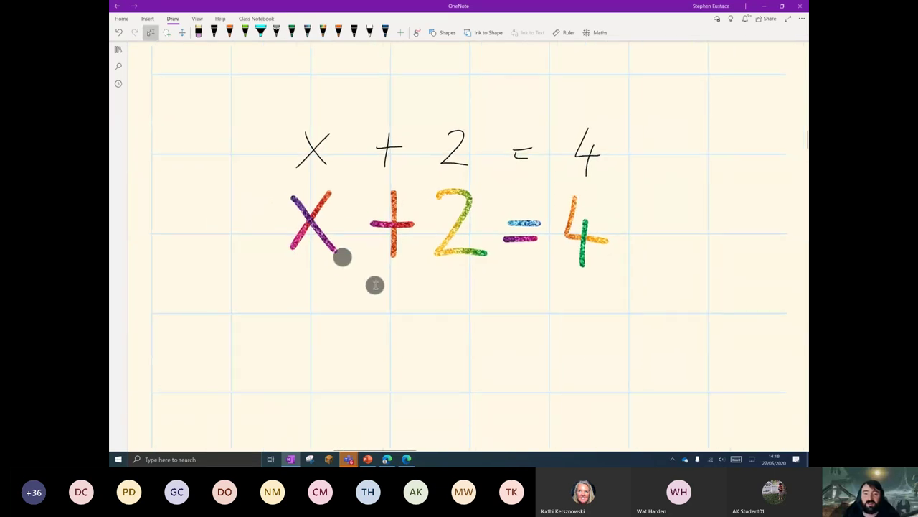
{"action": "scroll", "coordinate": [335, 270], "scroll_direction": "down", "scroll_amount": 3}
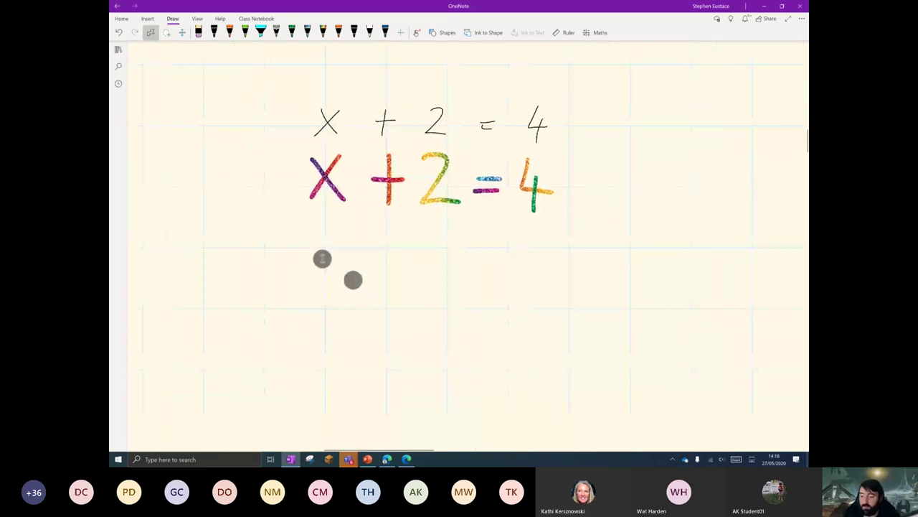
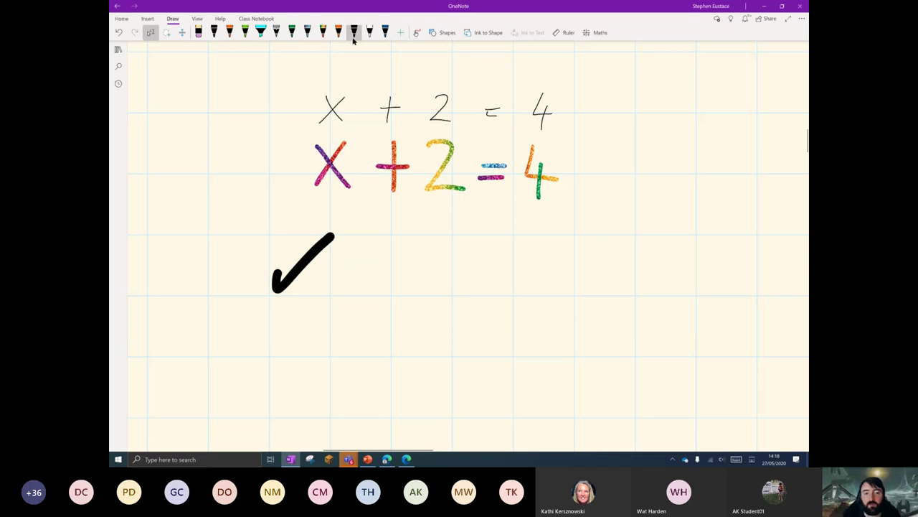
{"action": "left_click", "coordinate": [354, 40]}
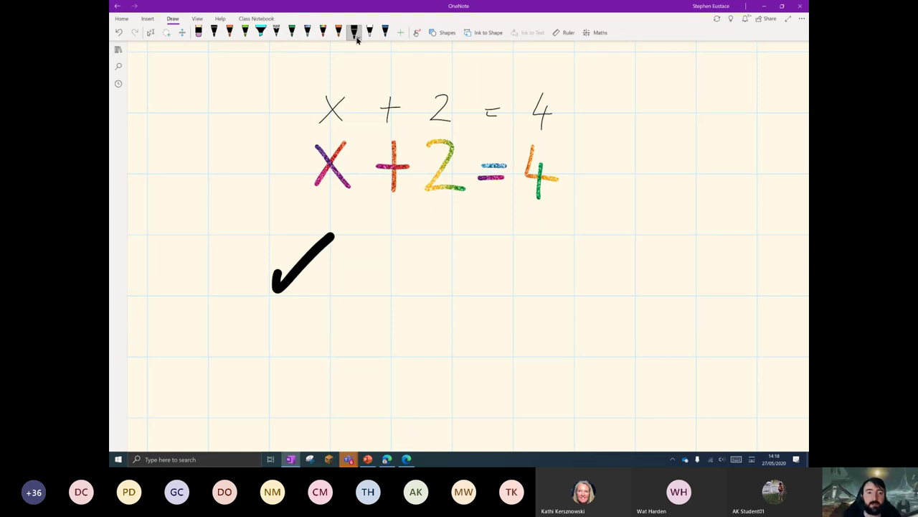
{"action": "left_click", "coordinate": [355, 33]}
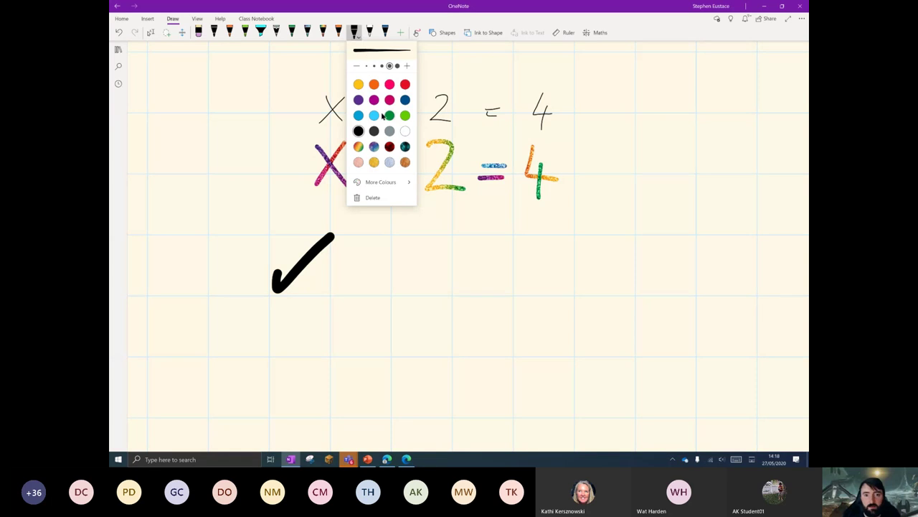
{"action": "left_click", "coordinate": [381, 66]}
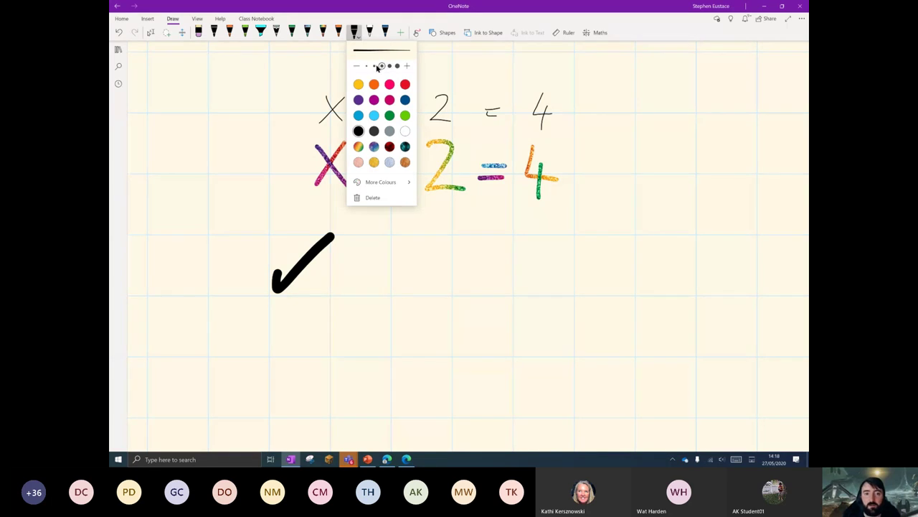
{"action": "left_click", "coordinate": [375, 67]}
{"action": "left_click", "coordinate": [375, 116]}
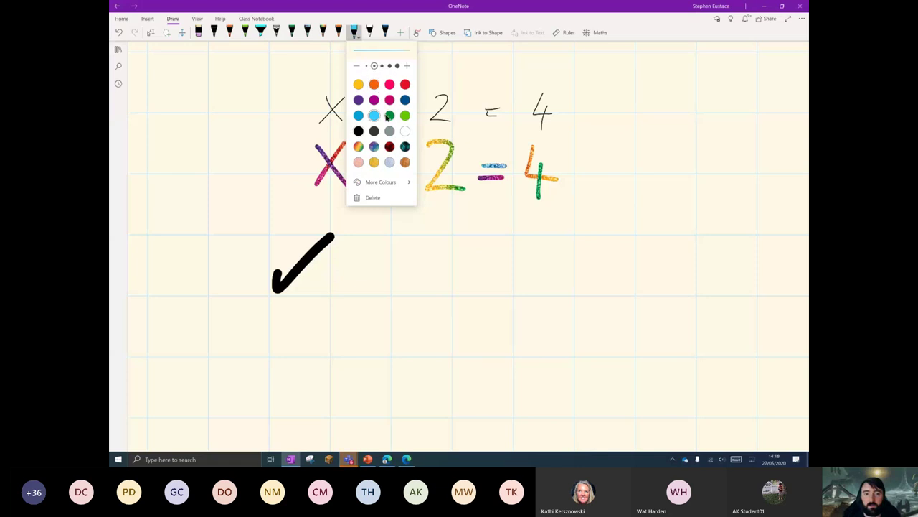
{"action": "left_click", "coordinate": [388, 116]}
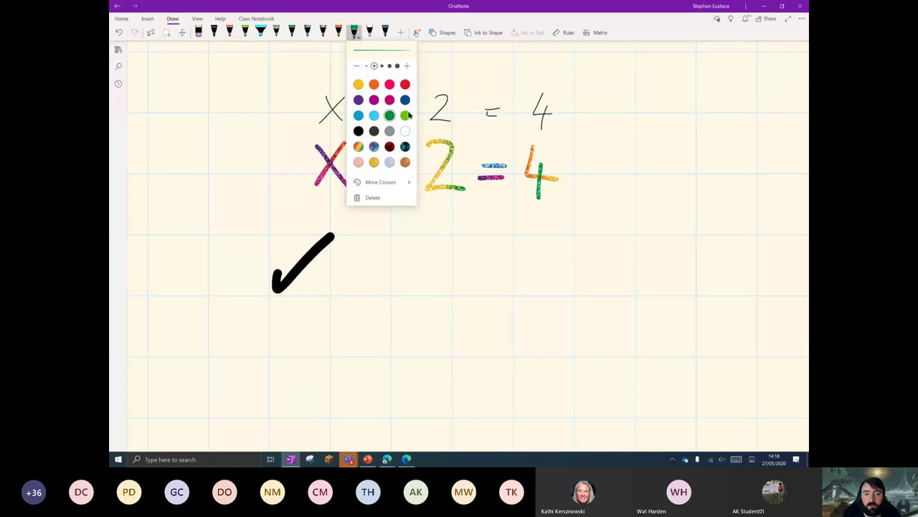
{"action": "left_click", "coordinate": [404, 183]}
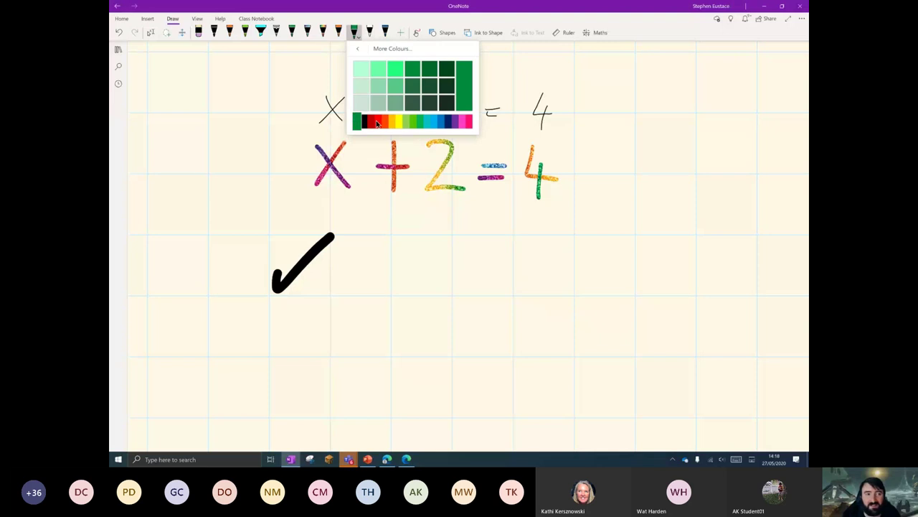
{"action": "left_click", "coordinate": [354, 33]}
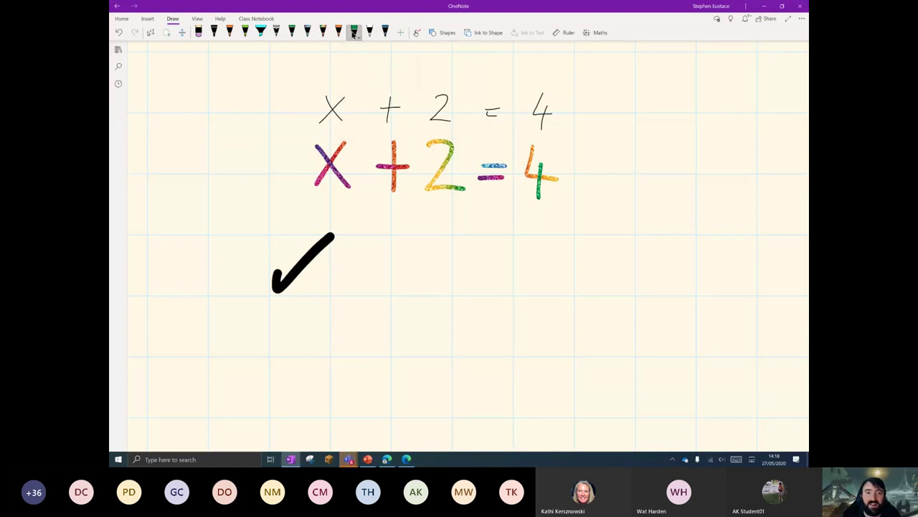
- View the green pen's options for modifying, moving or deleting it
{"action": "right_click", "coordinate": [354, 33]}
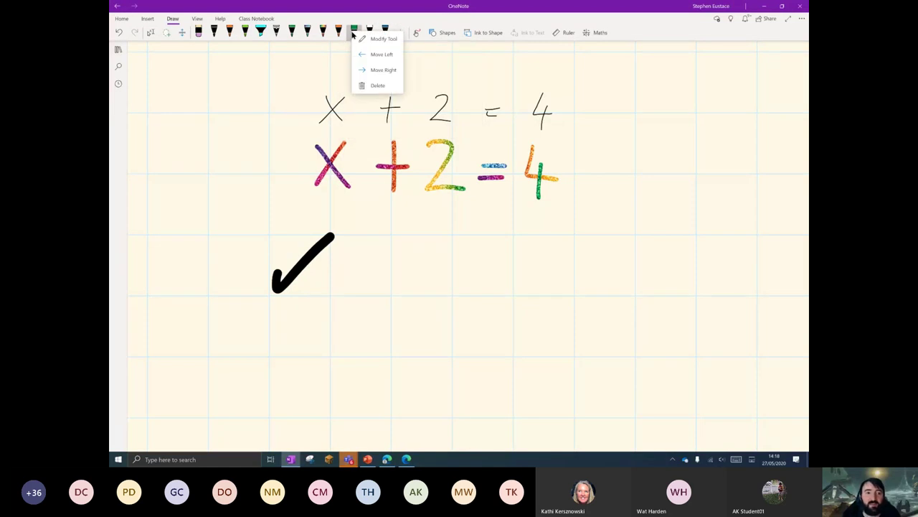
{"action": "left_click", "coordinate": [355, 36]}
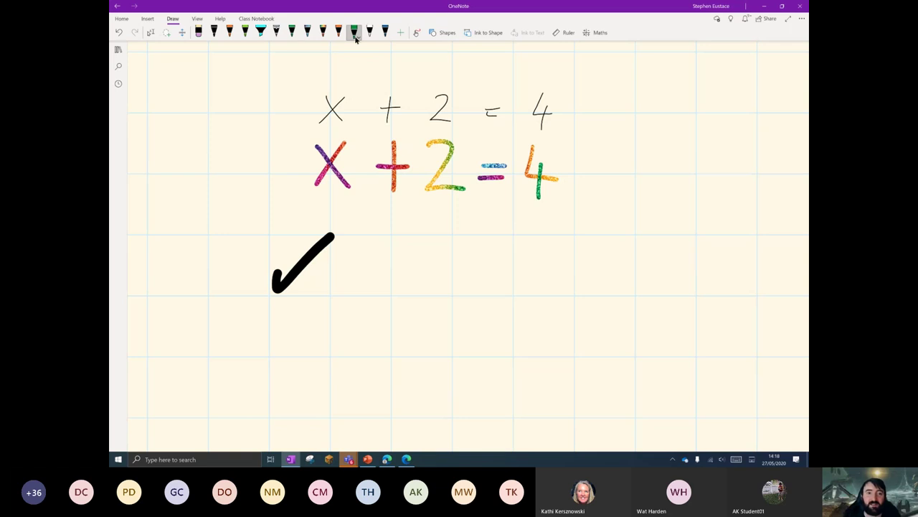
{"action": "left_click", "coordinate": [355, 36]}
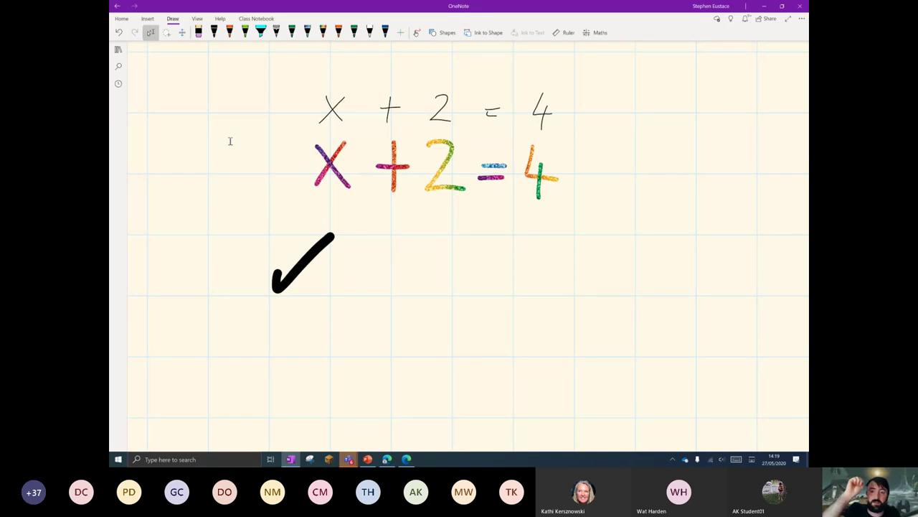
- Undo the black tick and erase the black handwritten equation above the rainbow one
{"action": "key", "text": "ctrl+z"}
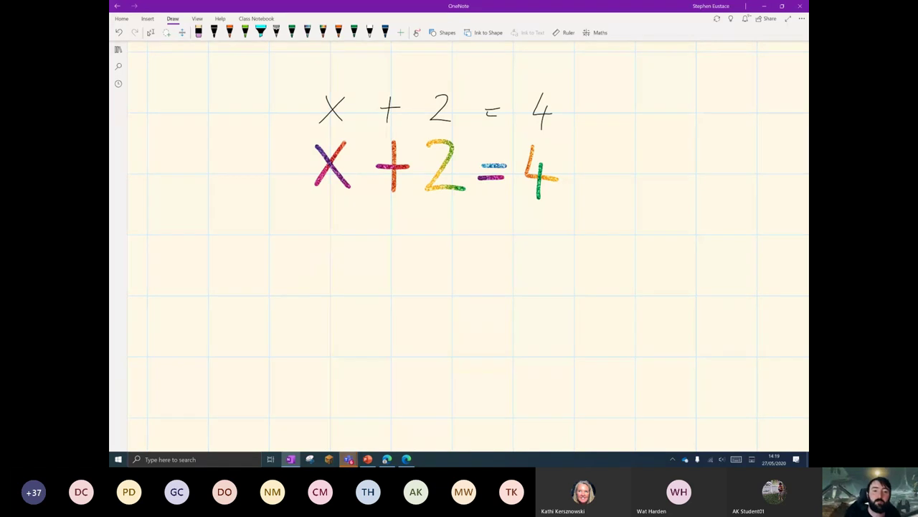
{"action": "left_click", "coordinate": [151, 33]}
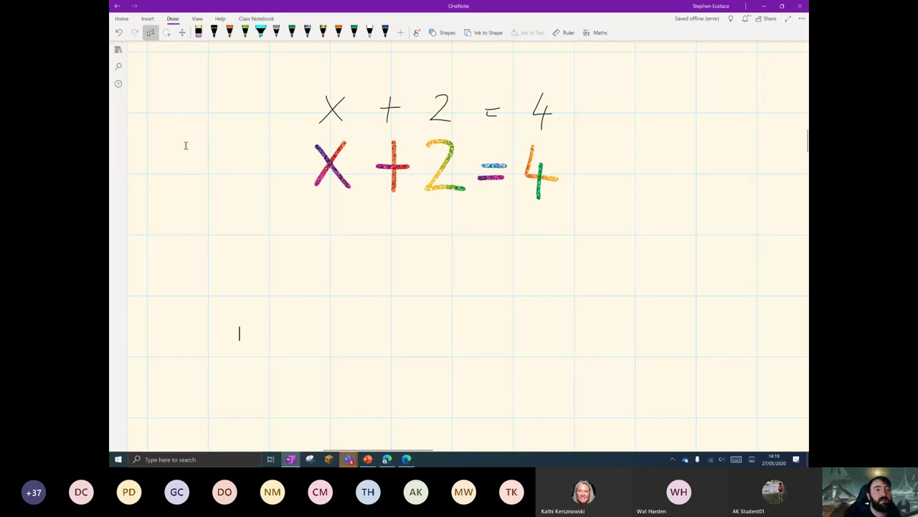
{"action": "left_click", "coordinate": [199, 32]}
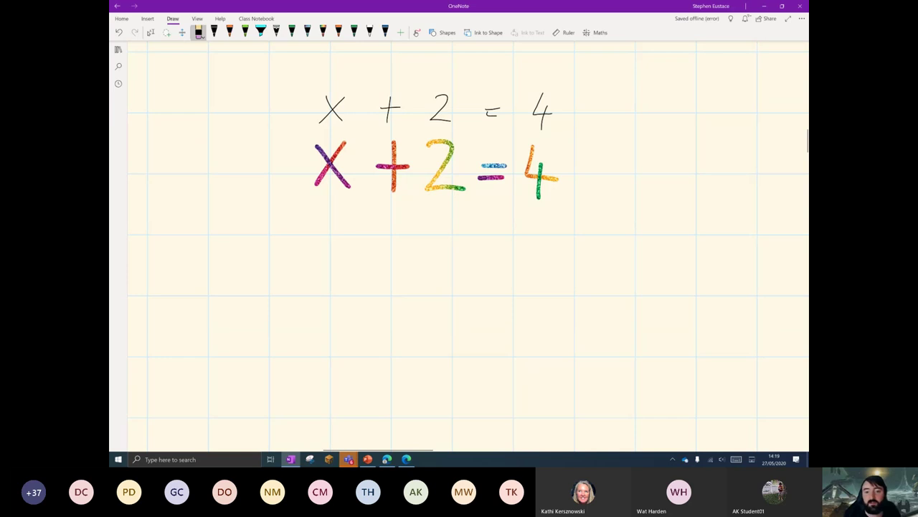
{"action": "left_click_drag", "start_coordinate": [547, 106], "coordinate": [350, 108]}
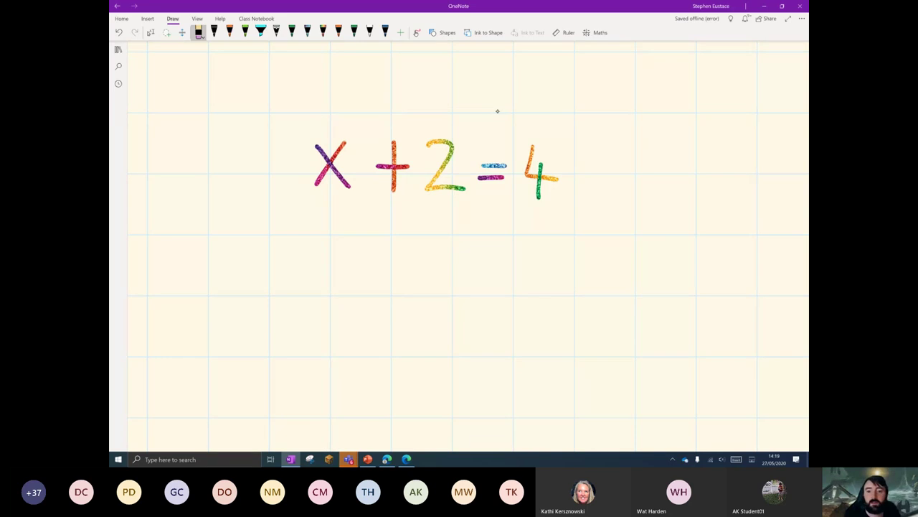
{"action": "left_click", "coordinate": [150, 32]}
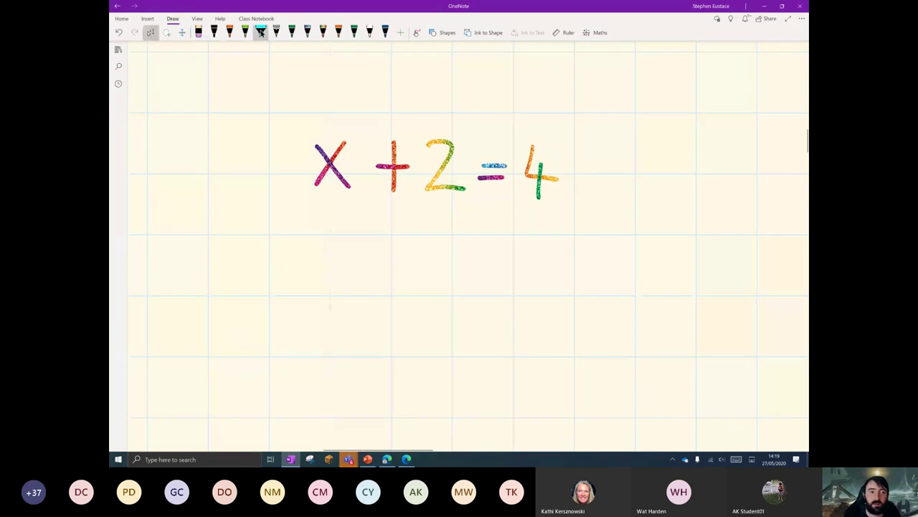
- Highlight the whole rainbow equation x + 2 = 4 with the cyan highlighter
{"action": "left_click", "coordinate": [261, 32]}
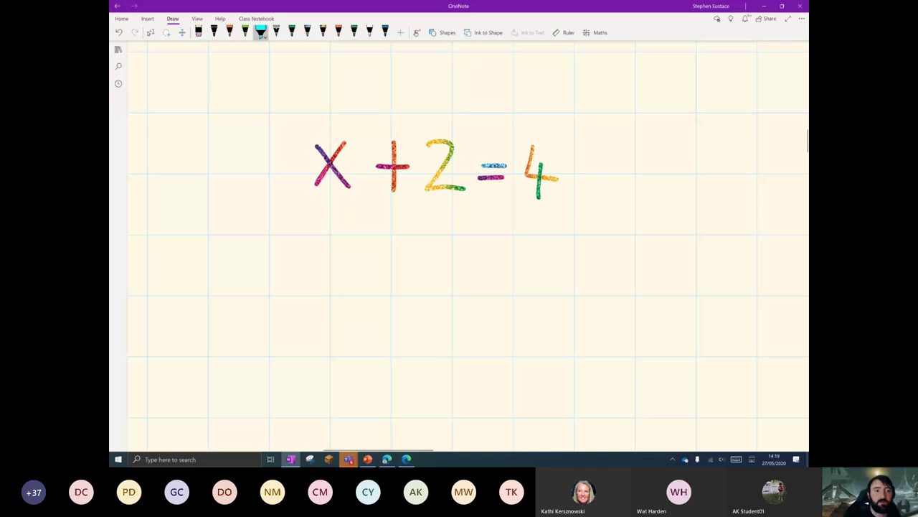
{"action": "mouse_move", "coordinate": [303, 143]}
{"action": "left_mouse_down"}
{"action": "mouse_move", "coordinate": [573, 148]}
{"action": "mouse_move", "coordinate": [306, 154]}
{"action": "left_mouse_up"}
{"action": "left_click", "coordinate": [261, 32]}
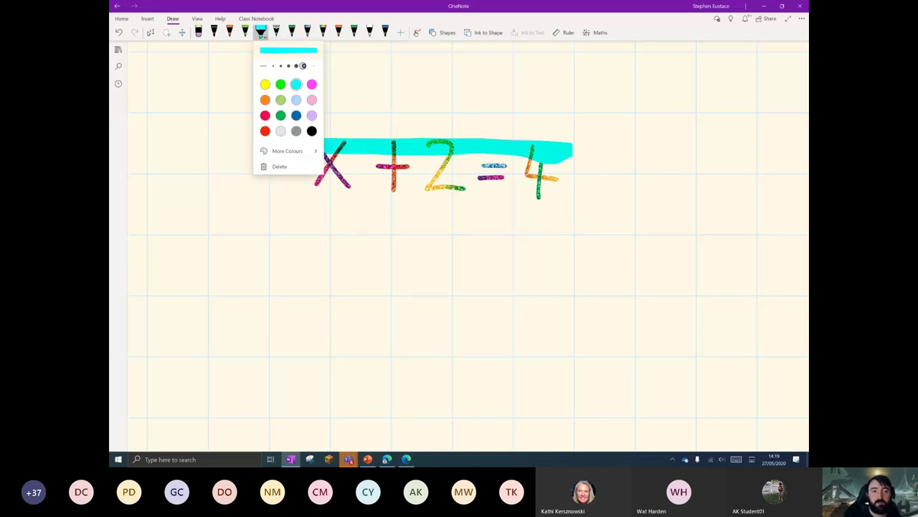
{"action": "left_click", "coordinate": [364, 149]}
{"action": "mouse_move", "coordinate": [307, 164]}
{"action": "left_mouse_down"}
{"action": "mouse_move", "coordinate": [550, 169]}
{"action": "mouse_move", "coordinate": [503, 190]}
{"action": "mouse_move", "coordinate": [296, 191]}
{"action": "mouse_move", "coordinate": [542, 208]}
{"action": "mouse_move", "coordinate": [466, 136]}
{"action": "mouse_move", "coordinate": [298, 130]}
{"action": "left_mouse_up"}
{"action": "mouse_move", "coordinate": [556, 130]}
{"action": "left_mouse_down"}
{"action": "mouse_move", "coordinate": [574, 213]}
{"action": "mouse_move", "coordinate": [491, 129]}
{"action": "mouse_move", "coordinate": [435, 129]}
{"action": "left_mouse_up"}
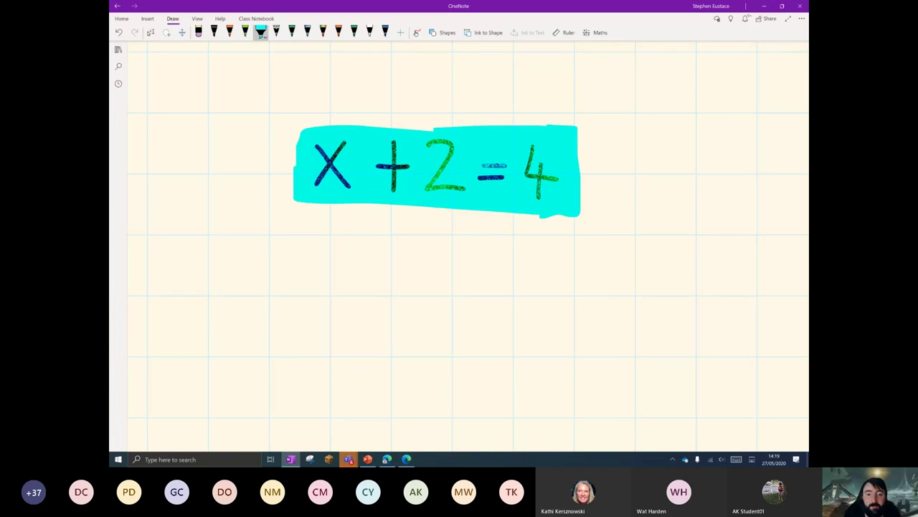
{"action": "left_click", "coordinate": [150, 33]}
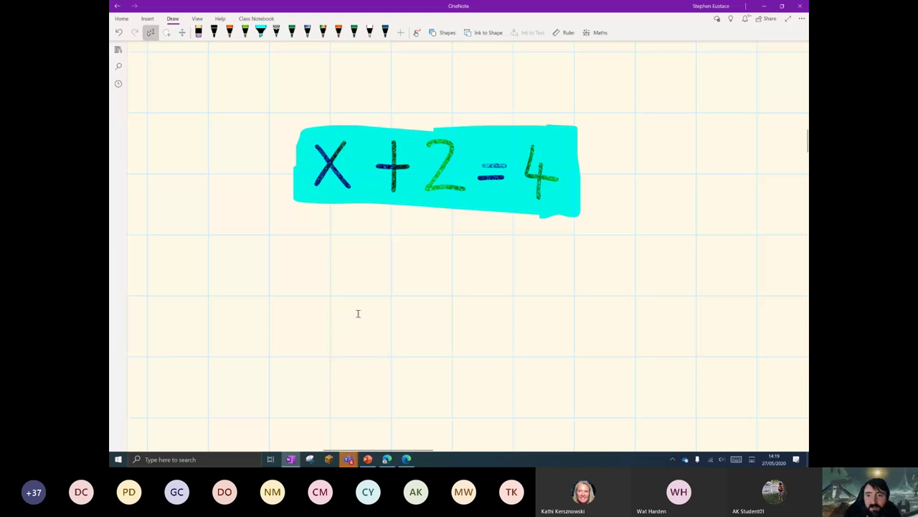
- Show the ruler and rotate it to 0° just below the highlighted equation
{"action": "left_click", "coordinate": [564, 33]}
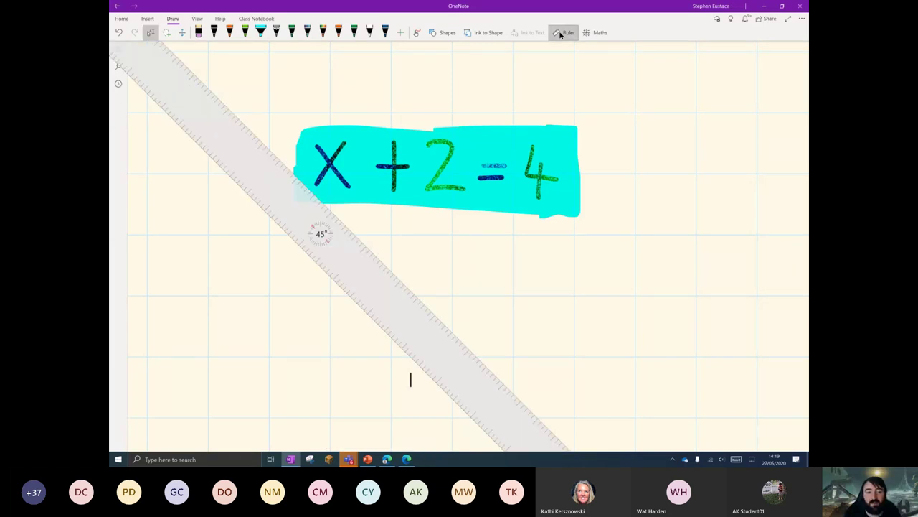
{"action": "left_click_drag", "start_coordinate": [483, 393], "coordinate": [545, 281]}
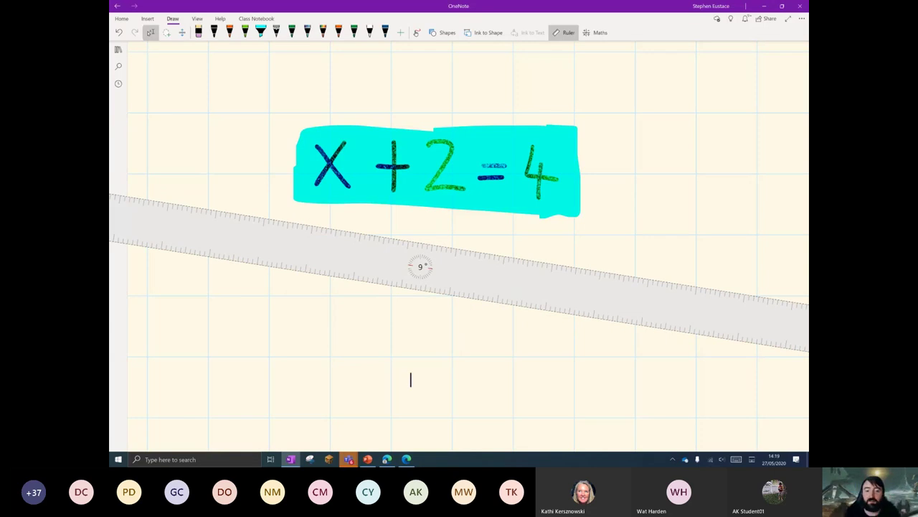
{"action": "left_click_drag", "start_coordinate": [598, 295], "coordinate": [602, 275]}
- Draw a straight horizontal black line along the ruler's upper edge beneath the equation
{"action": "left_click", "coordinate": [214, 32]}
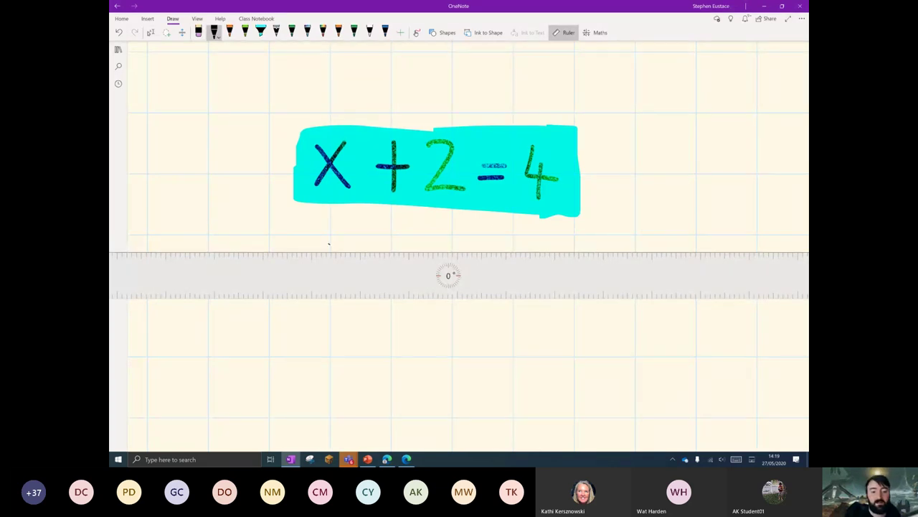
{"action": "left_click_drag", "start_coordinate": [327, 252], "coordinate": [409, 251]}
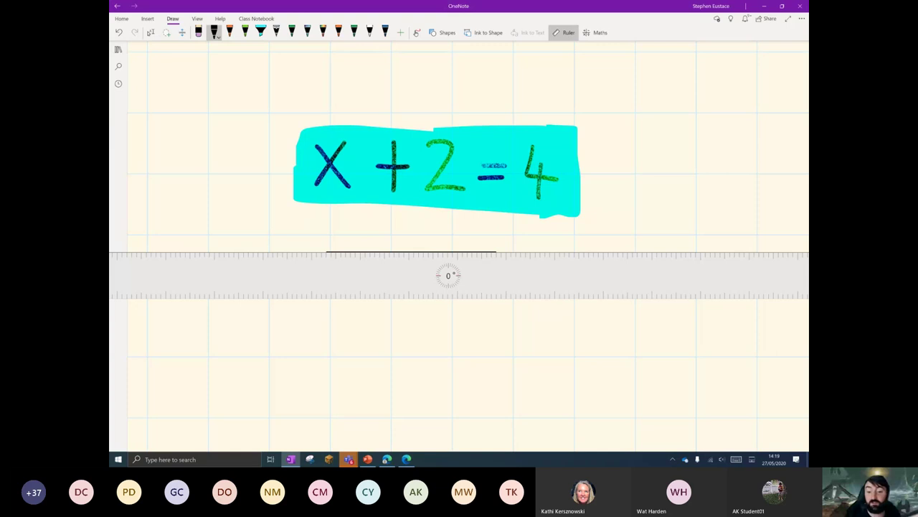
{"action": "left_click_drag", "start_coordinate": [496, 252], "coordinate": [599, 252]}
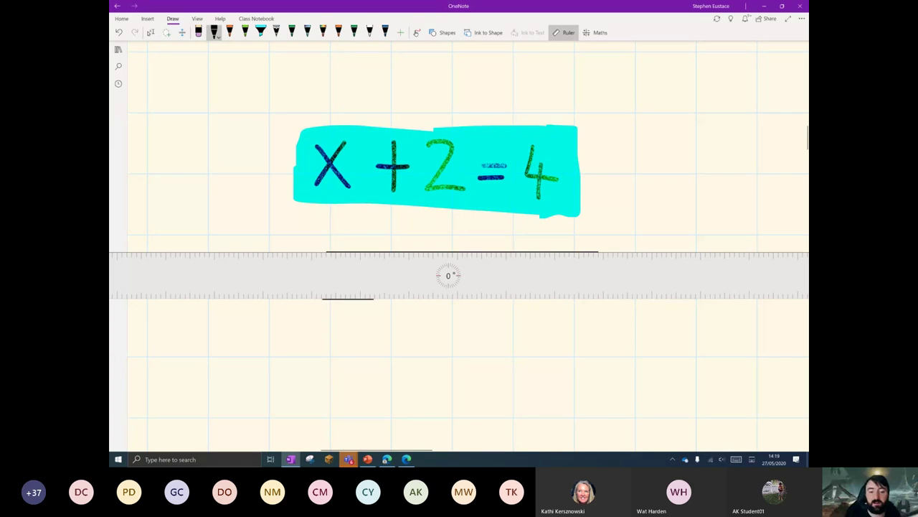
- Complete the horizontal black line along the ruler's lower edge and draw a diagonal line along the ruler rotated to 45°
{"action": "left_click_drag", "start_coordinate": [374, 299], "coordinate": [598, 298]}
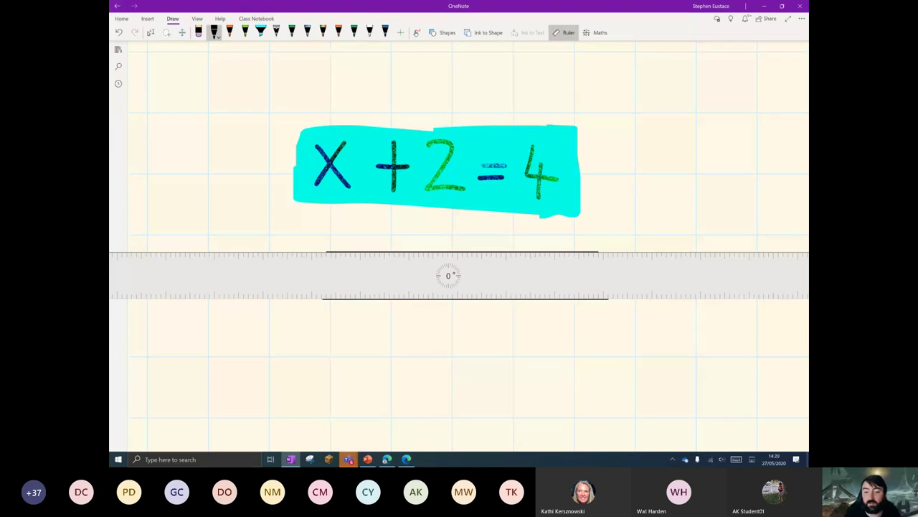
{"action": "mouse_move", "coordinate": [289, 277]}
{"action": "left_mouse_down"}
{"action": "mouse_move", "coordinate": [297, 211]}
{"action": "mouse_move", "coordinate": [331, 165]}
{"action": "left_mouse_up"}
{"action": "left_click", "coordinate": [150, 32]}
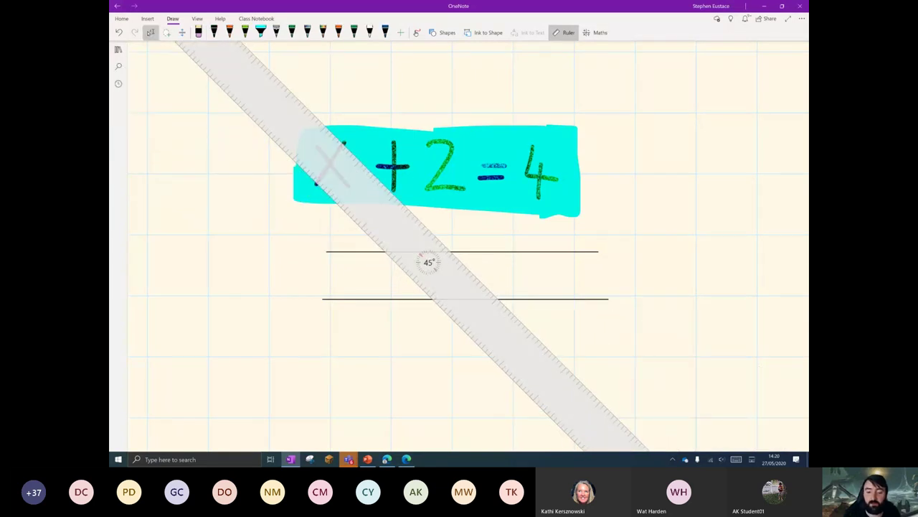
{"action": "left_click", "coordinate": [214, 32]}
{"action": "left_click_drag", "start_coordinate": [425, 228], "coordinate": [547, 348]}
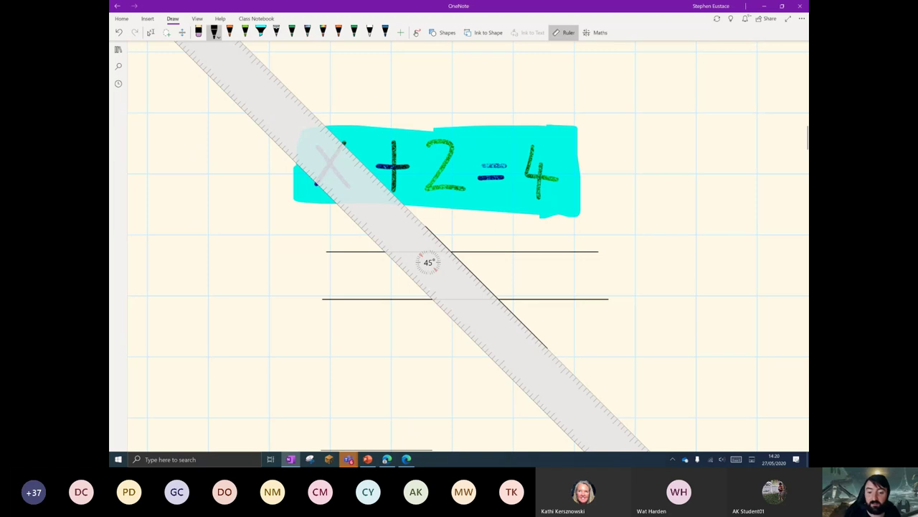
- Shift the 45° ruler sideways and draw a second black diagonal line parallel to the first
{"action": "left_click", "coordinate": [151, 32]}
{"action": "mouse_move", "coordinate": [447, 324]}
{"action": "left_mouse_down"}
{"action": "mouse_move", "coordinate": [396, 330]}
{"action": "mouse_move", "coordinate": [503, 322]}
{"action": "left_mouse_up"}
{"action": "left_click", "coordinate": [214, 32]}
{"action": "left_click_drag", "start_coordinate": [433, 233], "coordinate": [567, 367]}
- Move the ruler away from the crossing parallel lines and hide it
{"action": "left_click", "coordinate": [151, 32]}
{"action": "left_click_drag", "start_coordinate": [503, 324], "coordinate": [706, 272]}
{"action": "left_click_drag", "start_coordinate": [574, 279], "coordinate": [506, 279]}
{"action": "scroll", "coordinate": [503, 276], "scroll_direction": "up", "scroll_amount": 2}
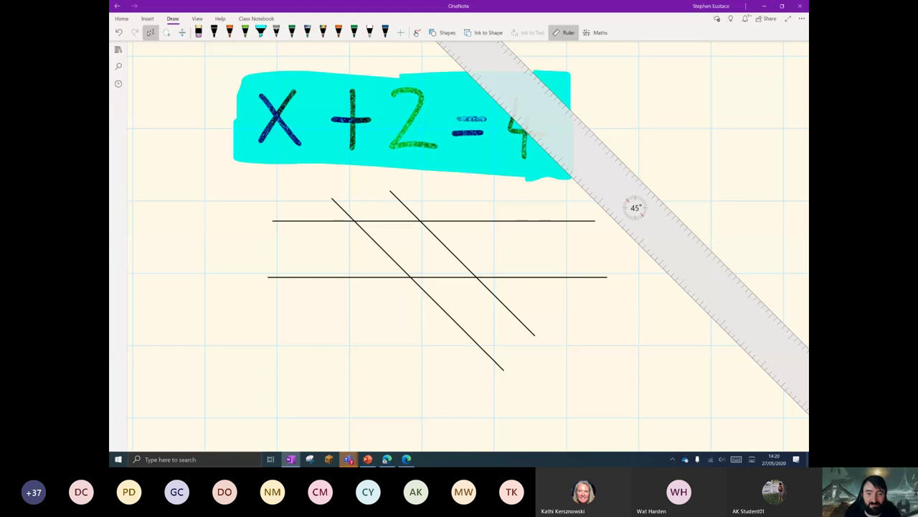
{"action": "left_click_drag", "start_coordinate": [323, 269], "coordinate": [384, 257]}
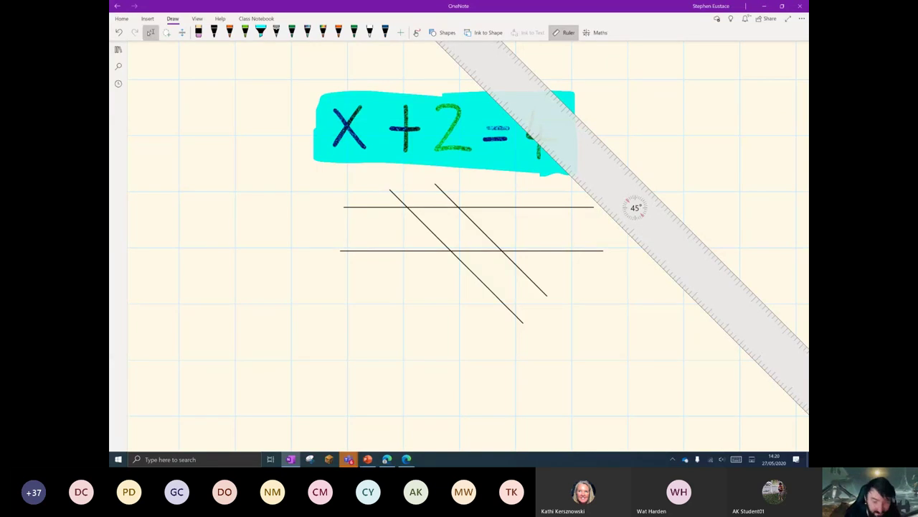
{"action": "left_click_drag", "start_coordinate": [474, 202], "coordinate": [584, 241]}
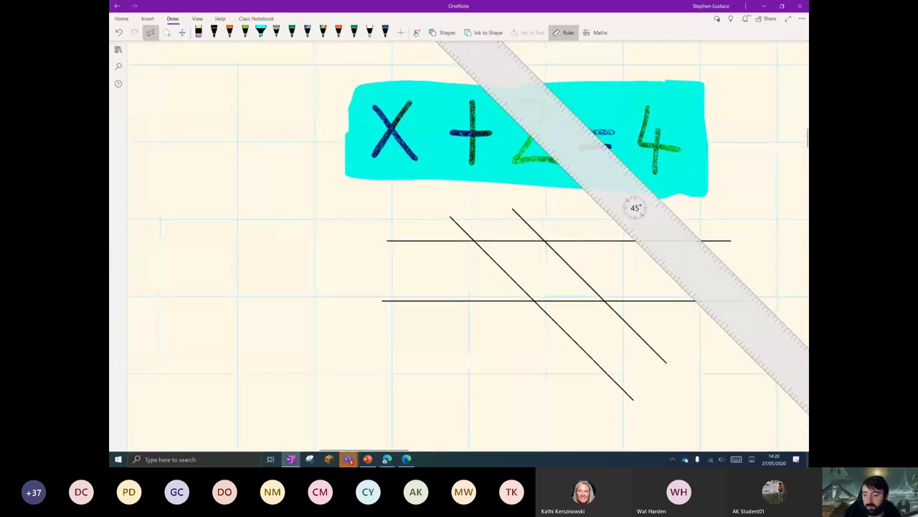
{"action": "left_click", "coordinate": [568, 33]}
{"action": "scroll", "coordinate": [296, 229], "scroll_direction": "down", "scroll_amount": 3}
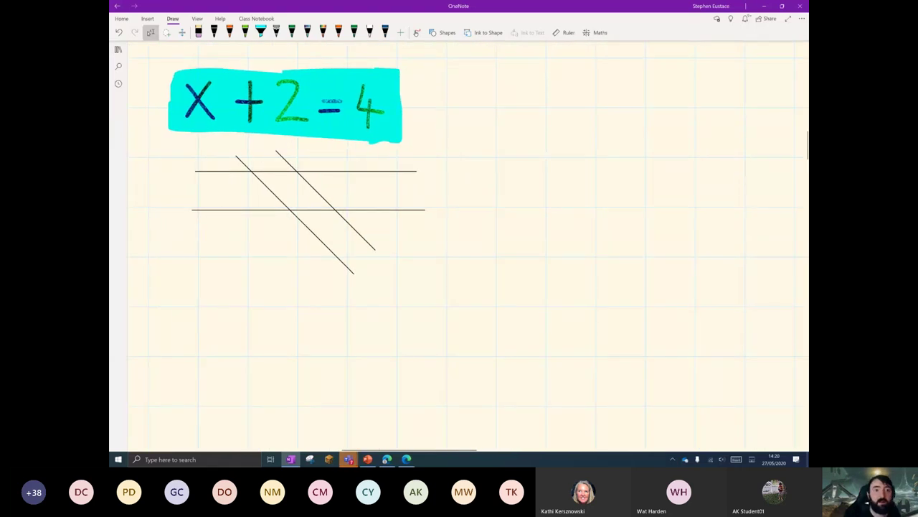
- Change the black pen's ink colour to purple
{"action": "left_click", "coordinate": [214, 33]}
{"action": "left_click", "coordinate": [213, 32]}
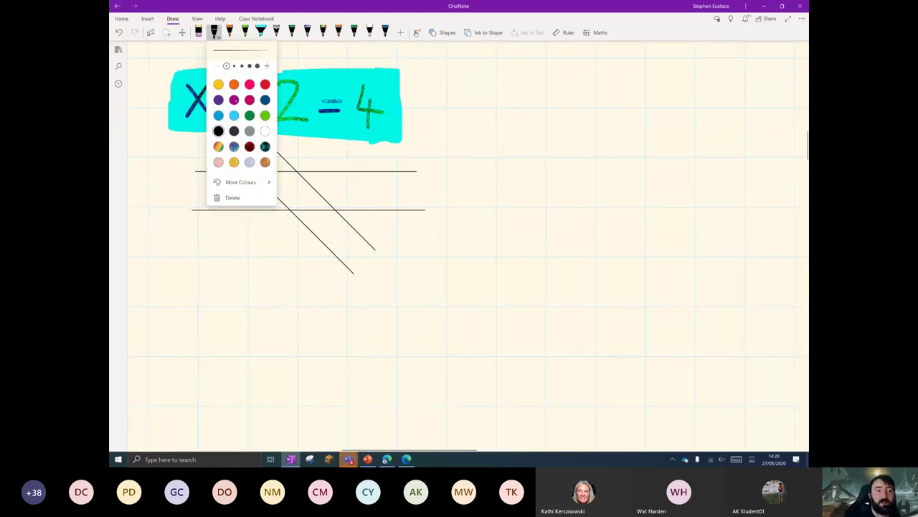
{"action": "left_click", "coordinate": [218, 100]}
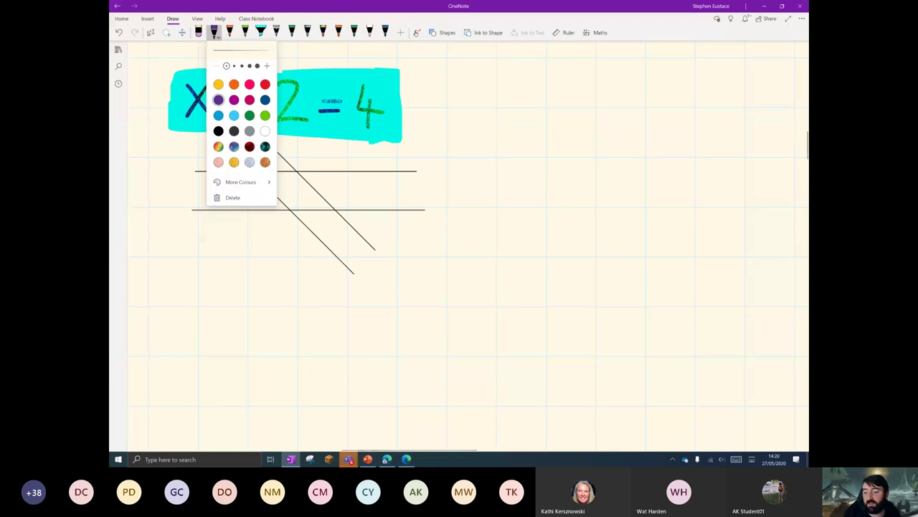
{"action": "left_click", "coordinate": [512, 210]}
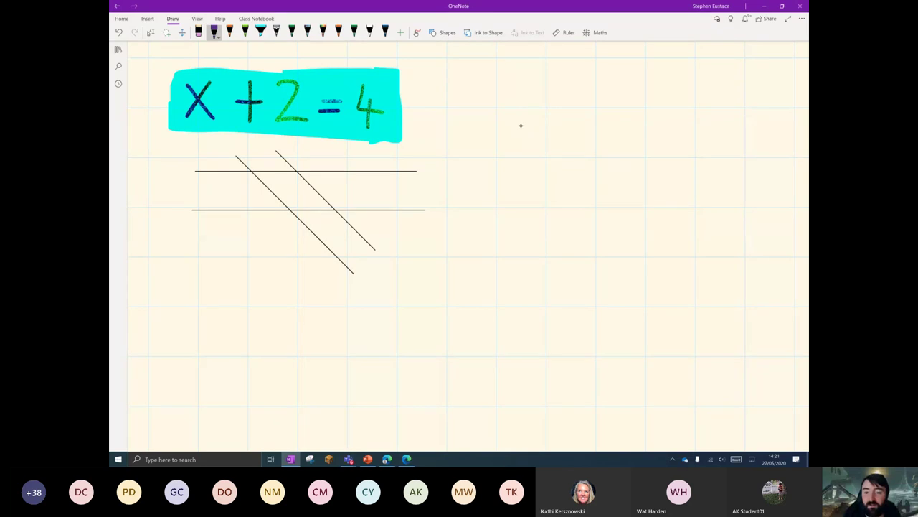
- Handwrite the expression x² + 4x + 3 in purple ink on the empty area beside the highlighted equation
{"action": "left_click_drag", "start_coordinate": [528, 121], "coordinate": [487, 165]}
{"action": "left_click_drag", "start_coordinate": [489, 122], "coordinate": [523, 171]}
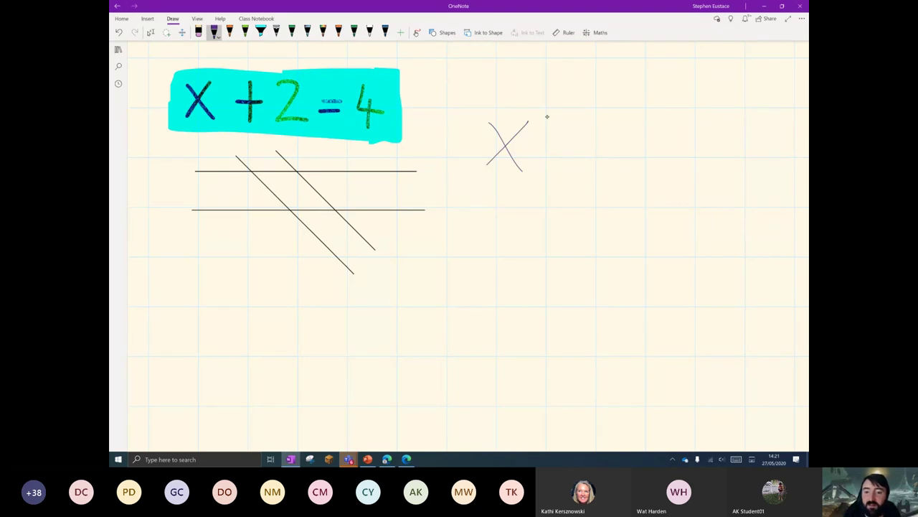
{"action": "mouse_move", "coordinate": [544, 117]}
{"action": "left_mouse_down"}
{"action": "mouse_move", "coordinate": [576, 171]}
{"action": "mouse_move", "coordinate": [590, 149]}
{"action": "mouse_move", "coordinate": [647, 159]}
{"action": "left_mouse_up"}
{"action": "left_click_drag", "start_coordinate": [631, 147], "coordinate": [630, 177]}
{"action": "left_click_drag", "start_coordinate": [675, 146], "coordinate": [652, 174]}
{"action": "scroll", "coordinate": [640, 183], "scroll_direction": "right", "scroll_amount": 2}
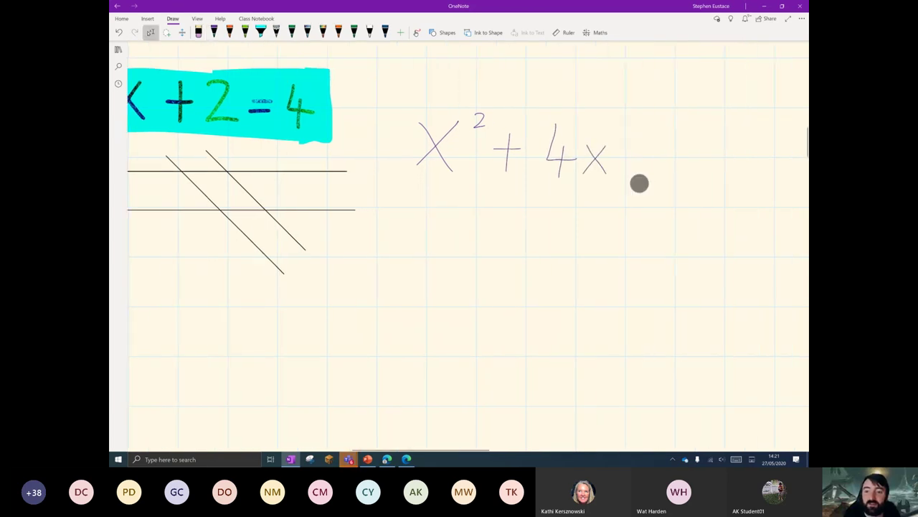
{"action": "left_click_drag", "start_coordinate": [635, 141], "coordinate": [634, 172]}
{"action": "mouse_move", "coordinate": [623, 153]}
{"action": "left_mouse_down"}
{"action": "mouse_move", "coordinate": [648, 153]}
{"action": "mouse_move", "coordinate": [677, 129]}
{"action": "mouse_move", "coordinate": [686, 154]}
{"action": "mouse_move", "coordinate": [675, 183]}
{"action": "left_mouse_up"}
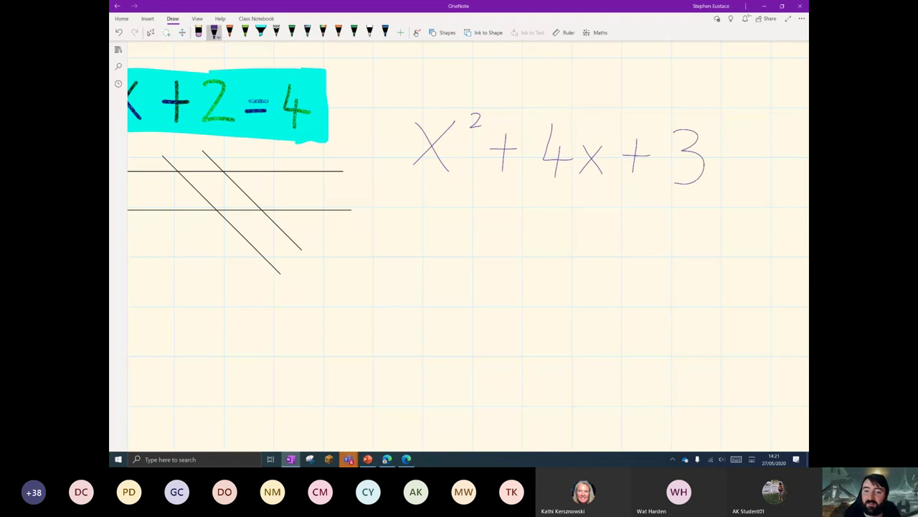
{"action": "scroll", "coordinate": [460, 244], "scroll_direction": "right", "scroll_amount": 2}
{"action": "left_click", "coordinate": [150, 32]}
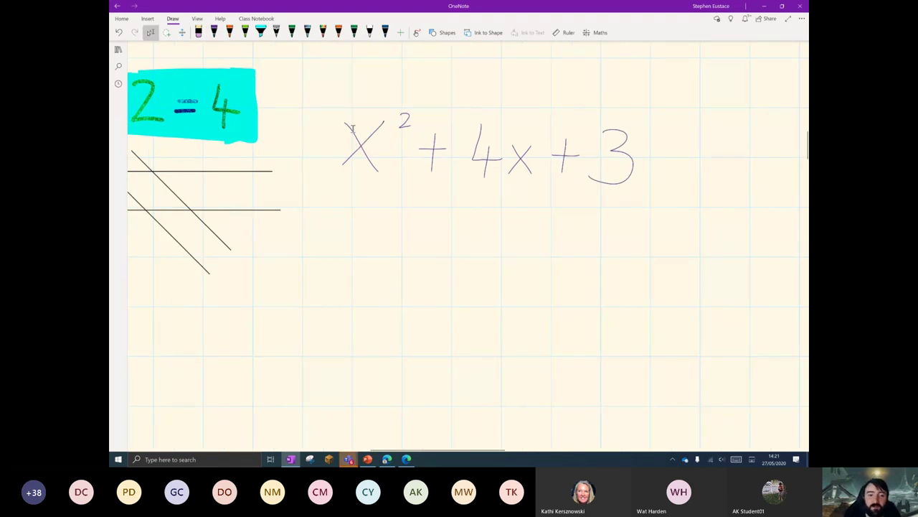
{"action": "mouse_move", "coordinate": [320, 85]}
{"action": "left_mouse_down"}
{"action": "mouse_move", "coordinate": [505, 164]}
{"action": "mouse_move", "coordinate": [675, 215]}
{"action": "left_mouse_up"}
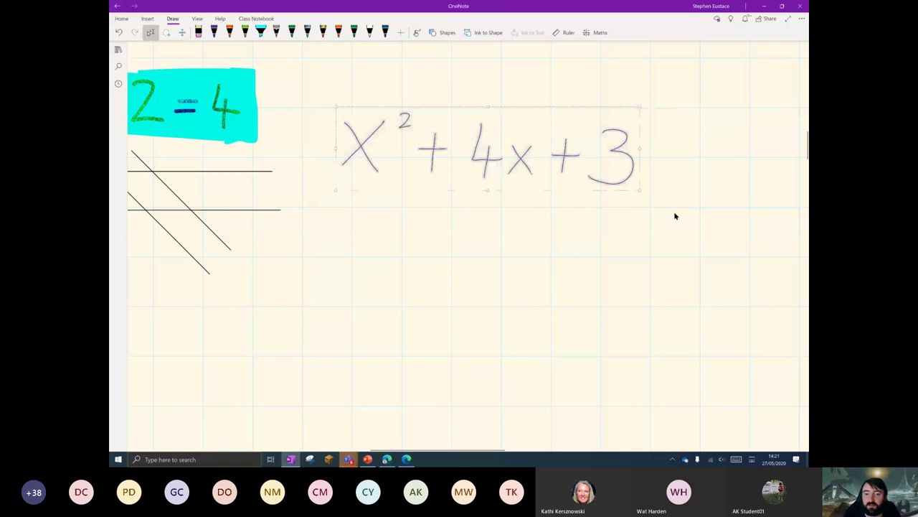
{"action": "scroll", "coordinate": [352, 301], "scroll_direction": "up", "scroll_amount": 3}
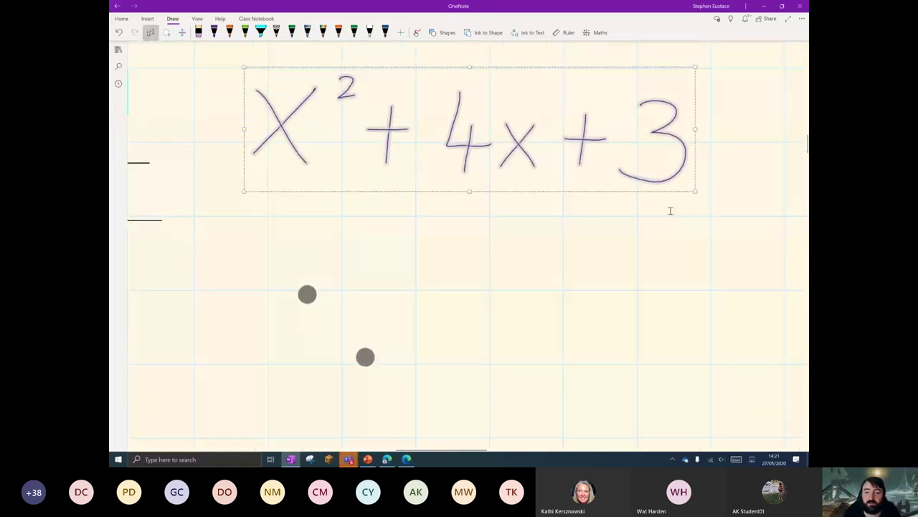
{"action": "scroll", "coordinate": [336, 325], "scroll_direction": "down", "scroll_amount": 3}
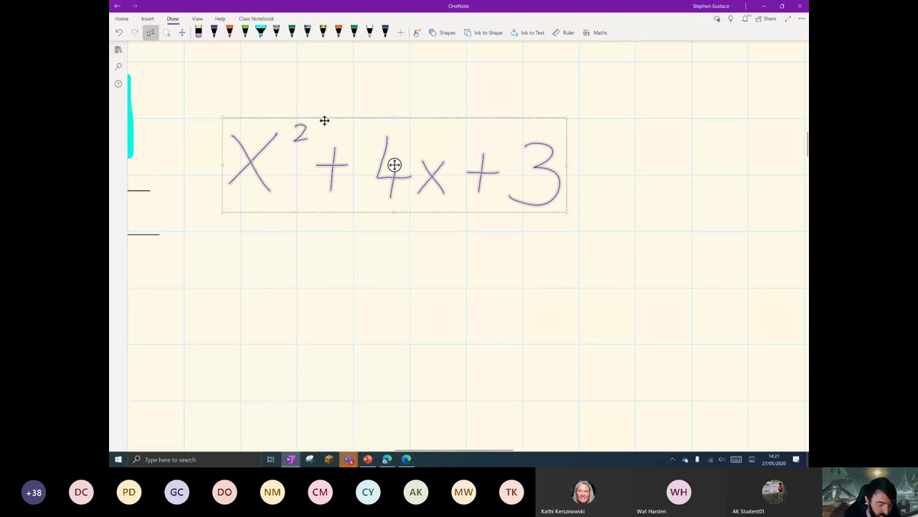
{"action": "left_click", "coordinate": [373, 258]}
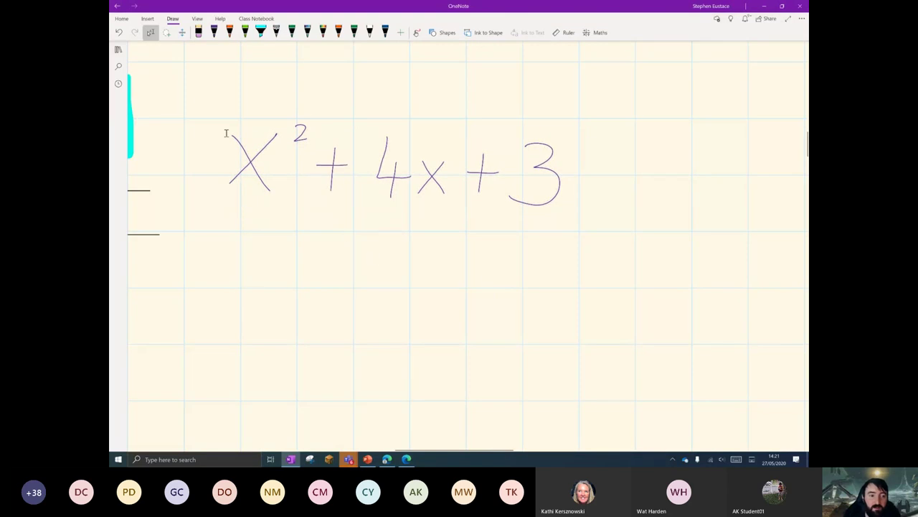
- Select the whole handwritten expression x² + 4x + 3 and convert it with Ink to Maths
{"action": "left_click_drag", "start_coordinate": [198, 99], "coordinate": [569, 219]}
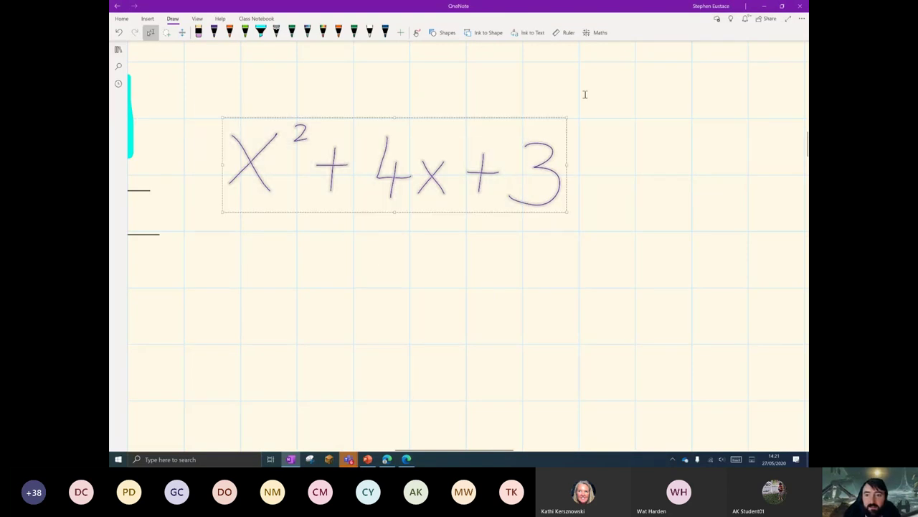
{"action": "left_click", "coordinate": [592, 33]}
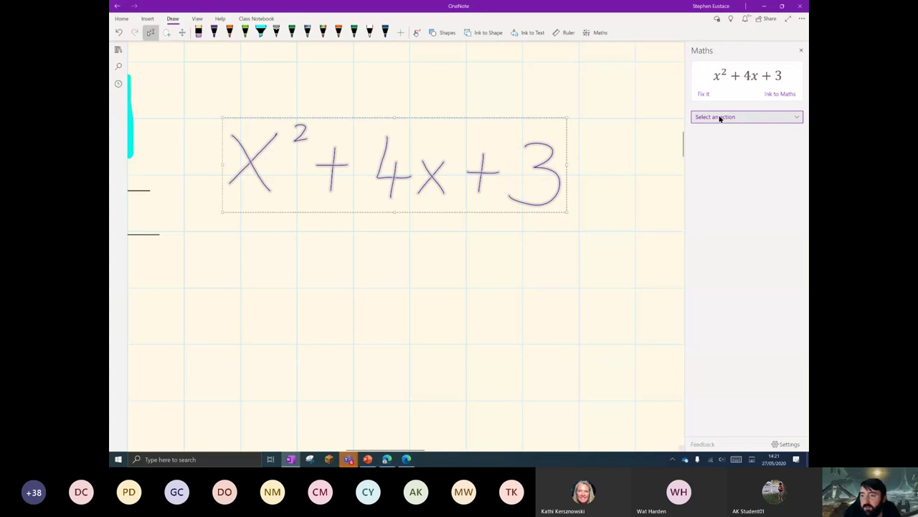
{"action": "left_click", "coordinate": [779, 95]}
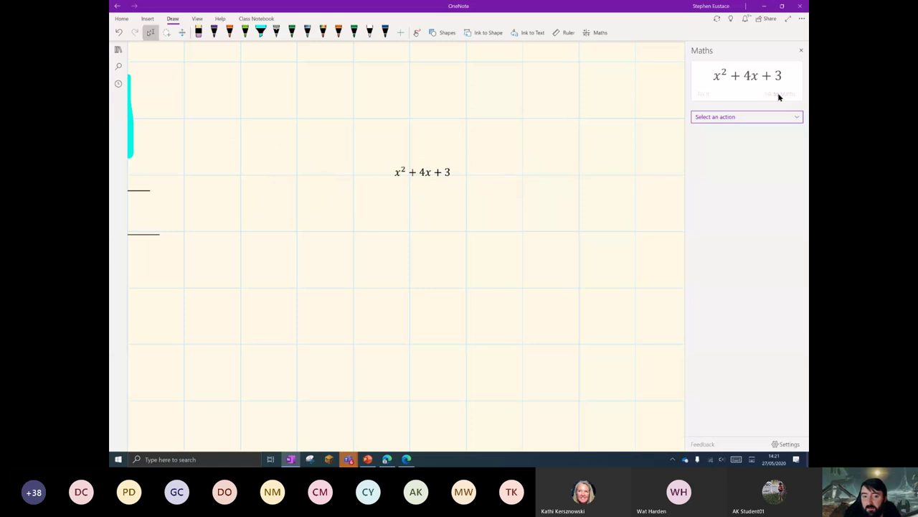
- Factor the converted expression x² + 4x + 3 with the Maths assistant
{"action": "scroll", "coordinate": [337, 294], "scroll_direction": "up", "scroll_amount": 5}
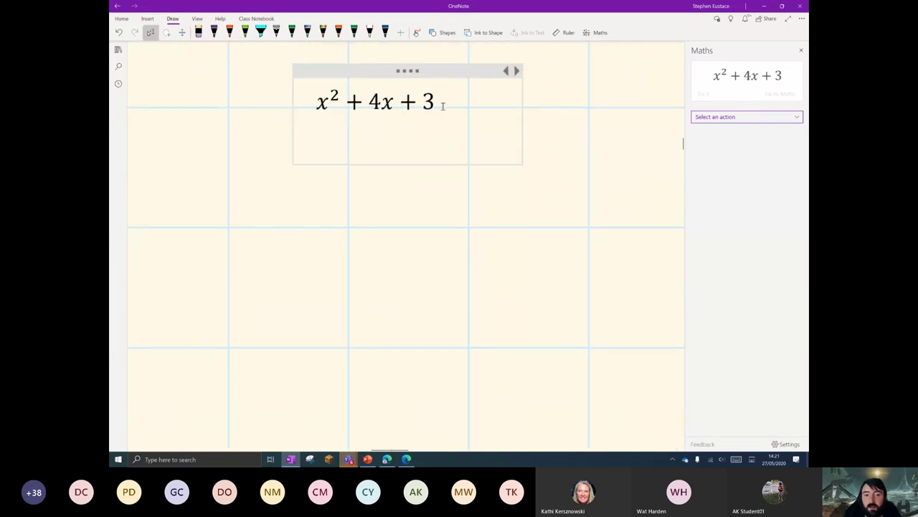
{"action": "left_click", "coordinate": [367, 115]}
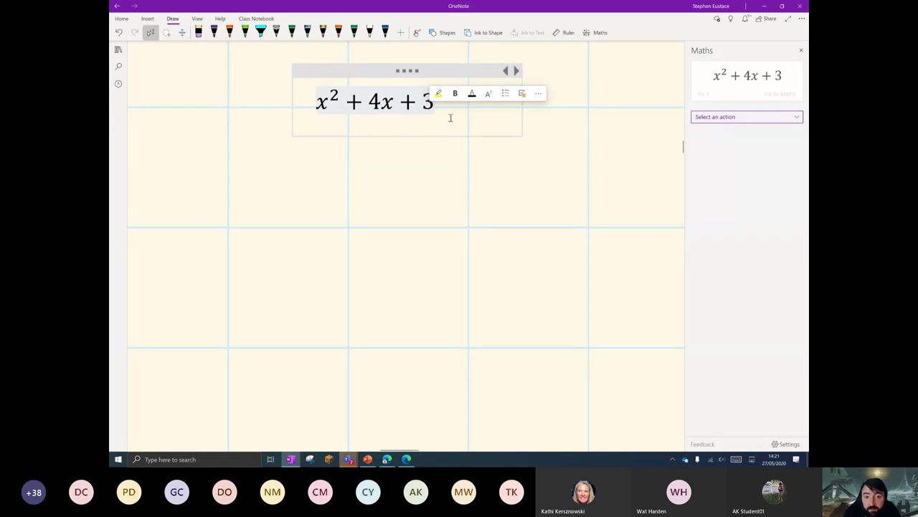
{"action": "left_click", "coordinate": [739, 117]}
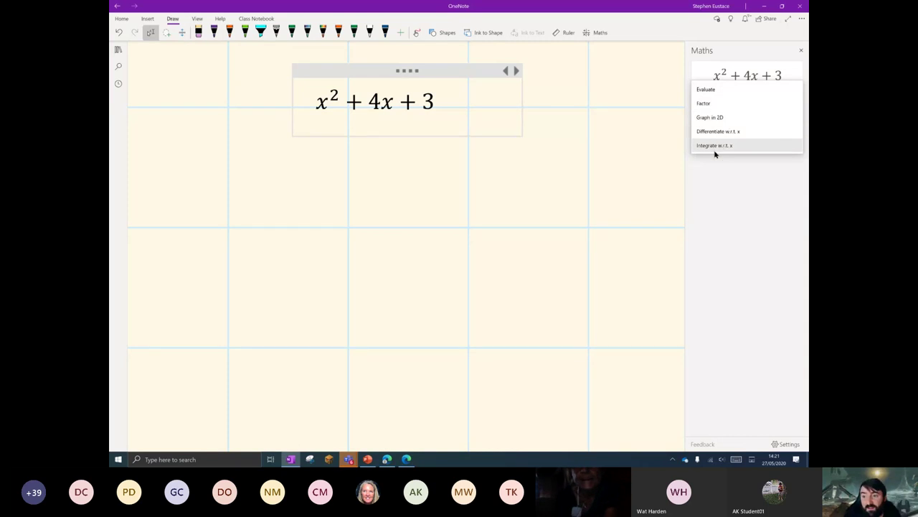
{"action": "left_click", "coordinate": [714, 105]}
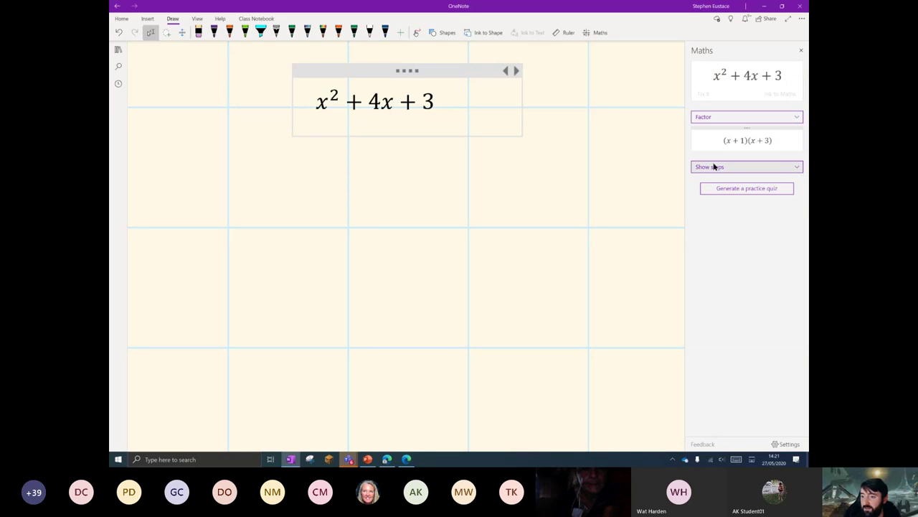
- Show the Solution Steps for factoring the expression and look through them
{"action": "left_click", "coordinate": [729, 167]}
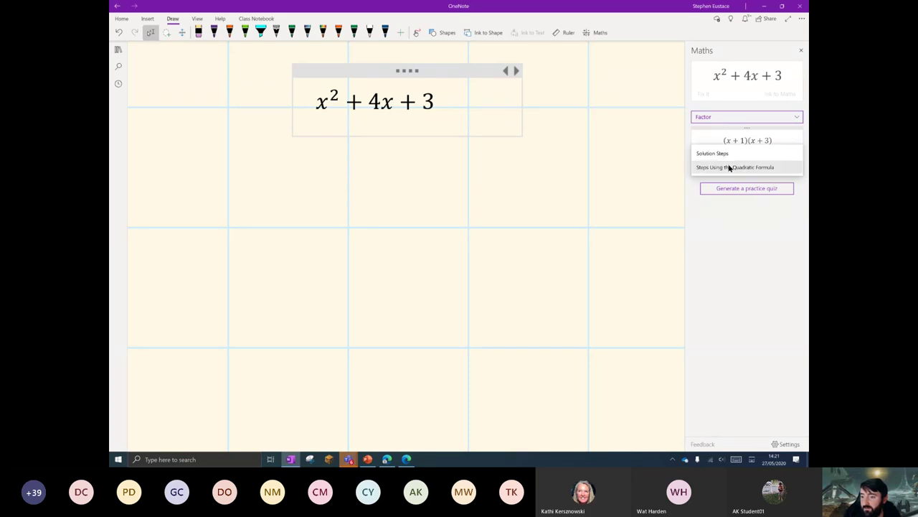
{"action": "left_click", "coordinate": [722, 155]}
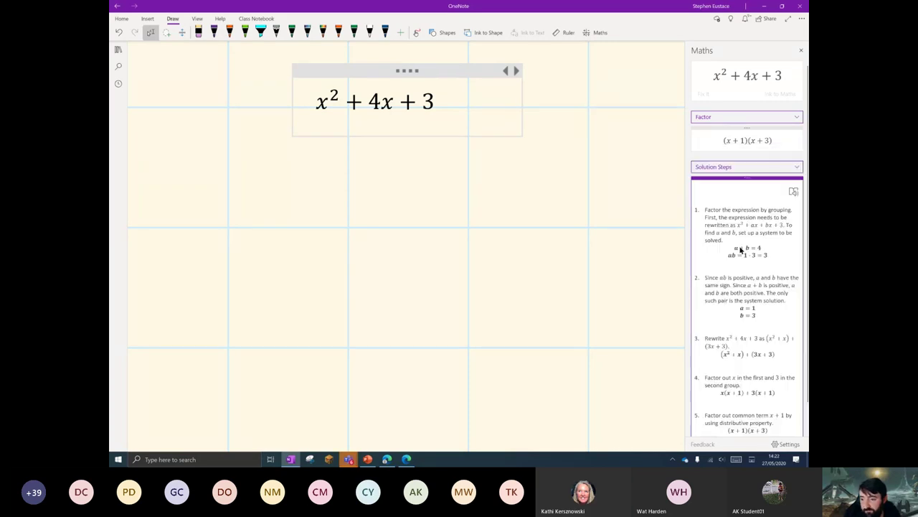
{"action": "scroll", "coordinate": [744, 248], "scroll_direction": "down", "scroll_amount": 1}
{"action": "scroll", "coordinate": [740, 236], "scroll_direction": "up", "scroll_amount": 1}
- Switch the worked solution to Steps Using the Quadratic Formula and look through it
{"action": "left_click", "coordinate": [736, 168]}
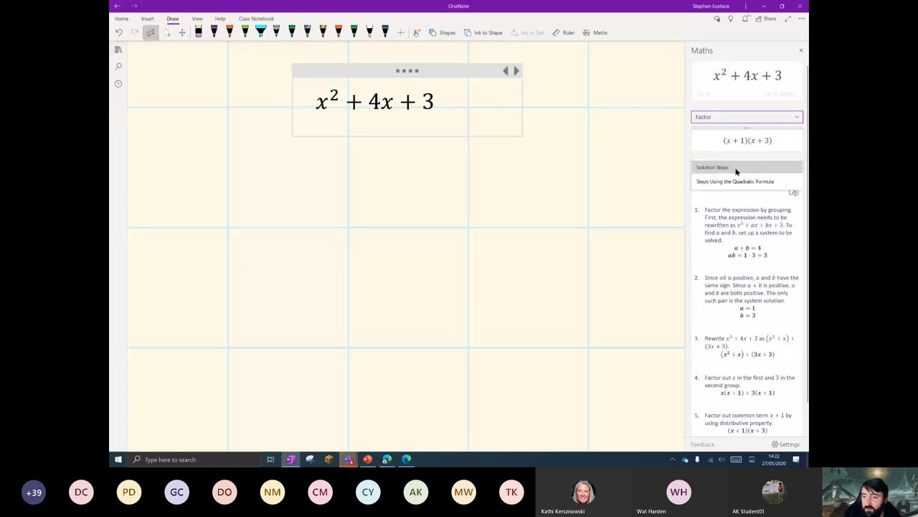
{"action": "left_click", "coordinate": [734, 181]}
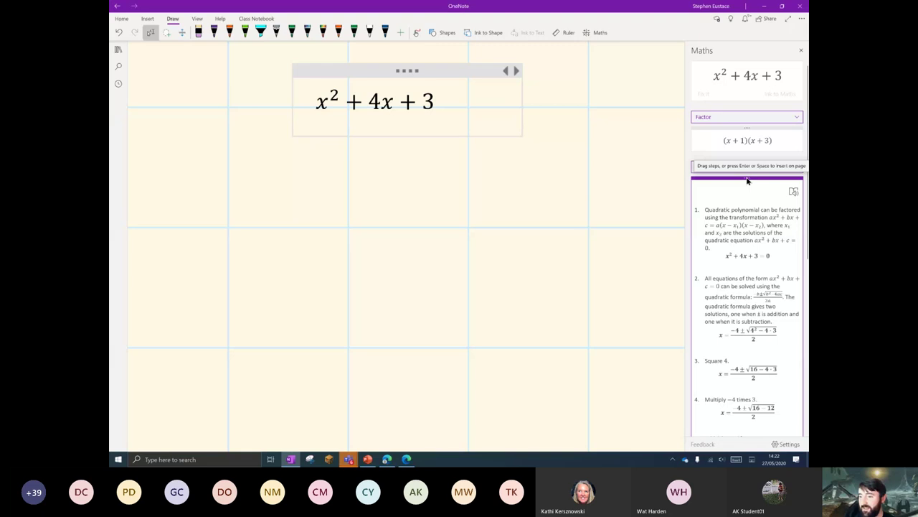
{"action": "scroll", "coordinate": [747, 181], "scroll_direction": "down", "scroll_amount": 5}
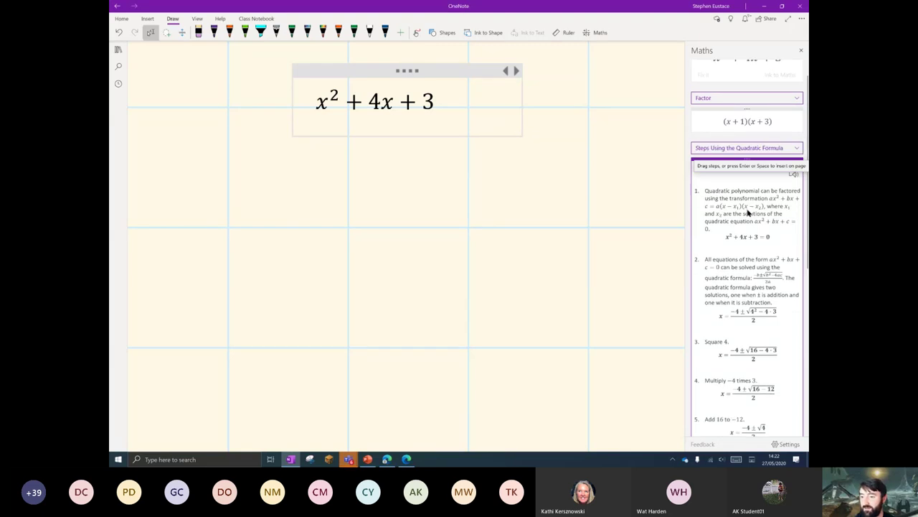
{"action": "scroll", "coordinate": [743, 230], "scroll_direction": "down", "scroll_amount": 2}
{"action": "scroll", "coordinate": [744, 287], "scroll_direction": "up", "scroll_amount": 10}
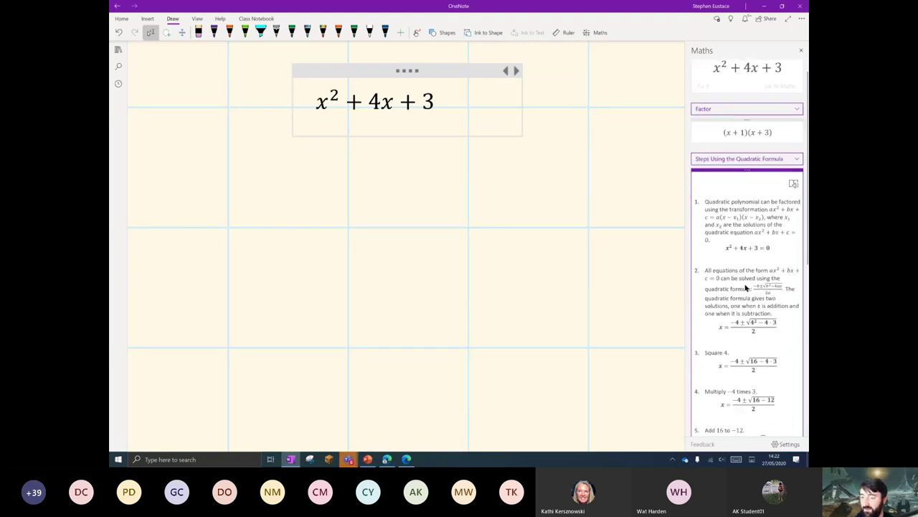
- Insert the quadratic formula steps onto the page below the typed expression x² + 4x + 3 and review them
{"action": "left_click_drag", "start_coordinate": [744, 181], "coordinate": [295, 167]}
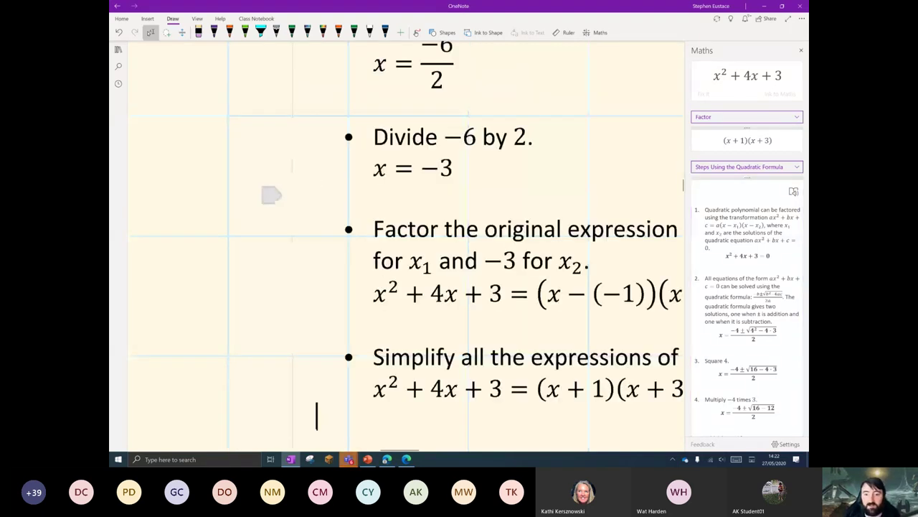
{"action": "scroll", "coordinate": [319, 284], "scroll_direction": "up", "scroll_amount": 2}
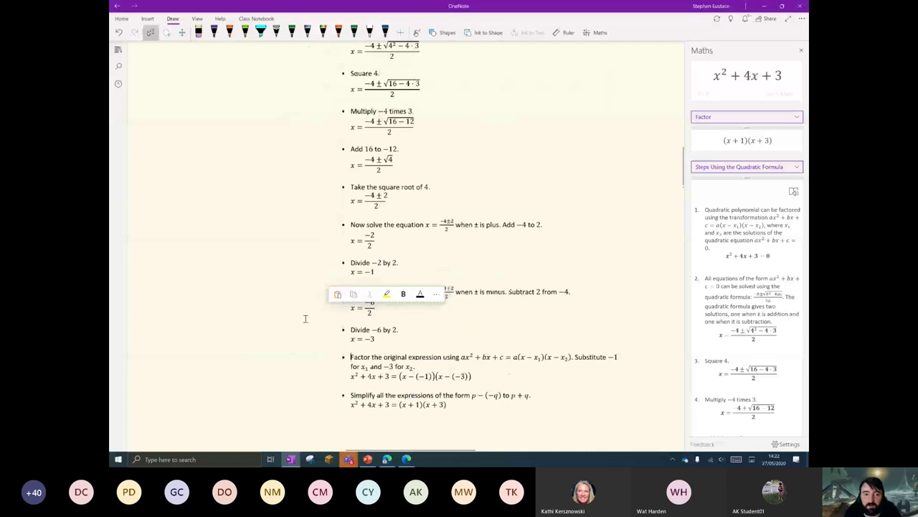
{"action": "scroll", "coordinate": [301, 287], "scroll_direction": "up", "scroll_amount": 5}
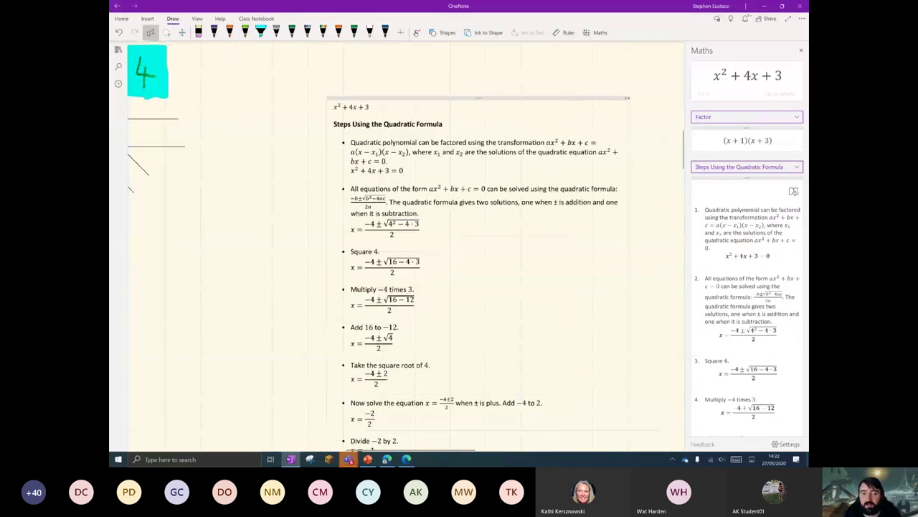
{"action": "scroll", "coordinate": [282, 278], "scroll_direction": "up", "scroll_amount": 3, "text": "ctrl"}
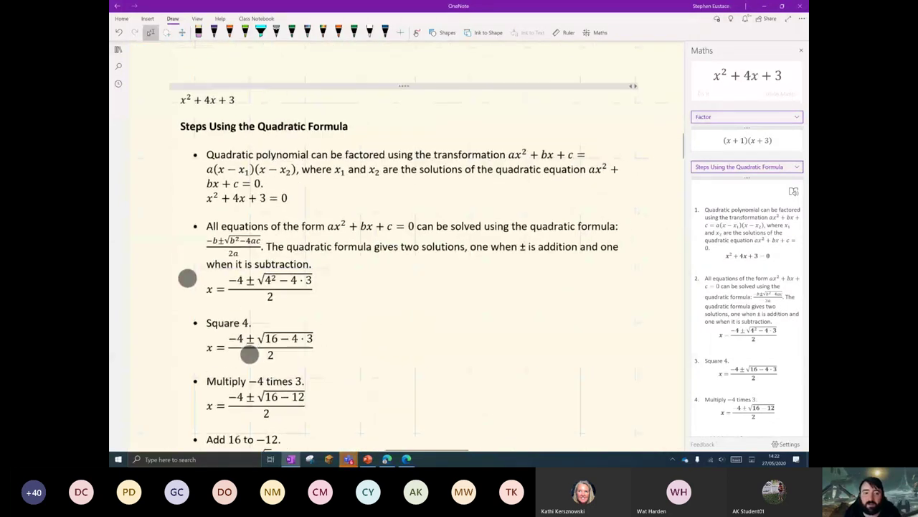
- Highlight the −4 in the first quadratic formula fraction, above the "Square 4" step, with the turquoise highlighter
{"action": "scroll", "coordinate": [187, 278], "scroll_direction": "up", "scroll_amount": 2, "text": "ctrl"}
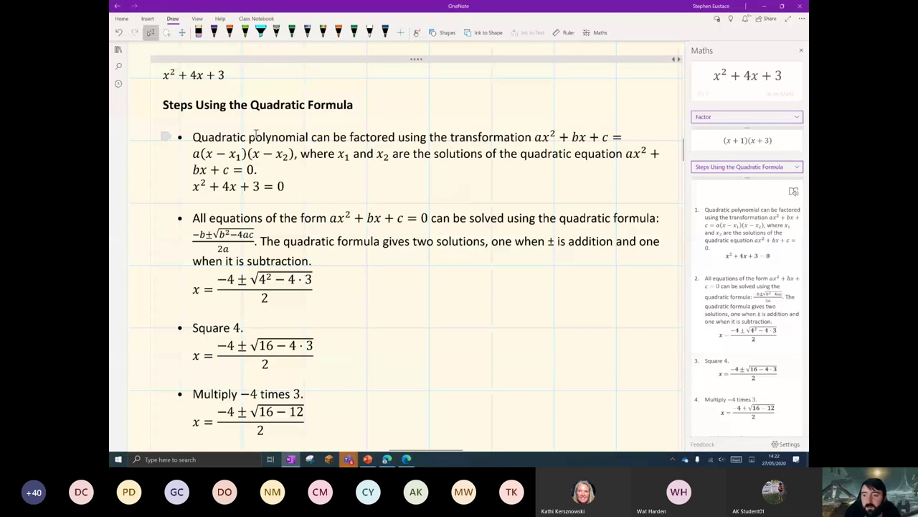
{"action": "scroll", "coordinate": [260, 197], "scroll_direction": "down", "scroll_amount": 3}
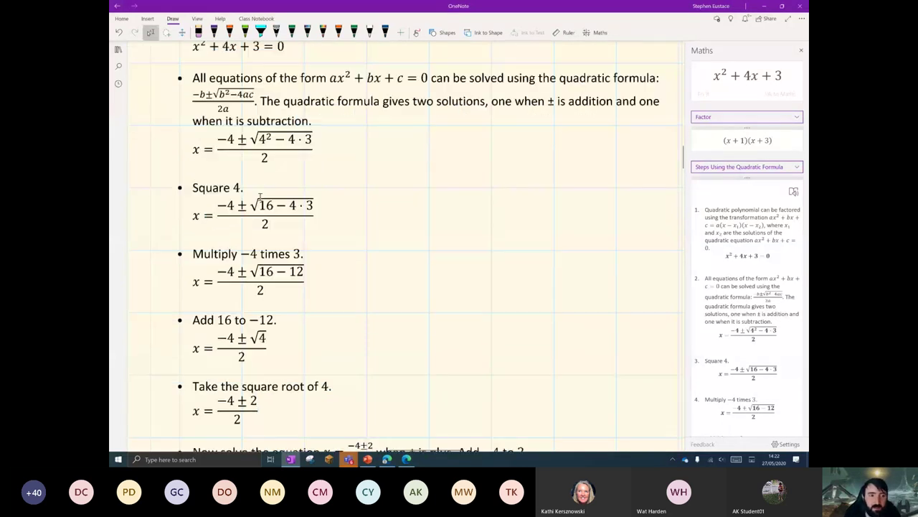
{"action": "left_click", "coordinate": [260, 31]}
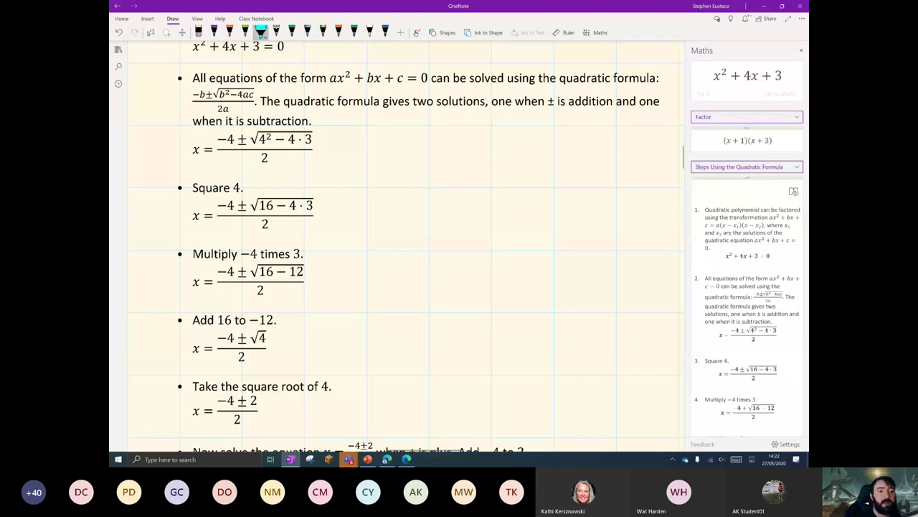
{"action": "mouse_move", "coordinate": [233, 123]}
{"action": "left_mouse_down"}
{"action": "mouse_move", "coordinate": [231, 155]}
{"action": "mouse_move", "coordinate": [220, 141]}
{"action": "mouse_move", "coordinate": [240, 143]}
{"action": "left_mouse_up"}
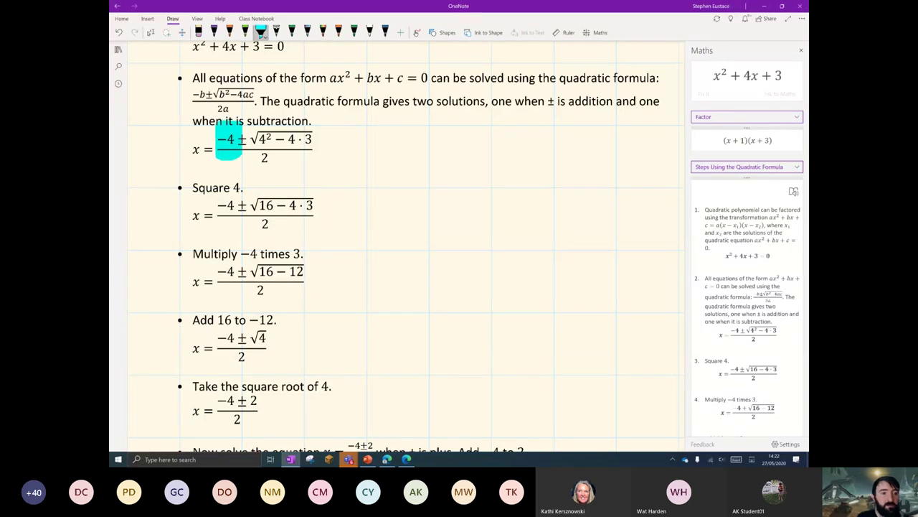
- Change the highlighter colour to yellow and mark the ± signs in the "Multiply −4 times 3" and "Add 16 to −12" fractions
{"action": "left_click", "coordinate": [261, 32]}
{"action": "left_click", "coordinate": [265, 84]}
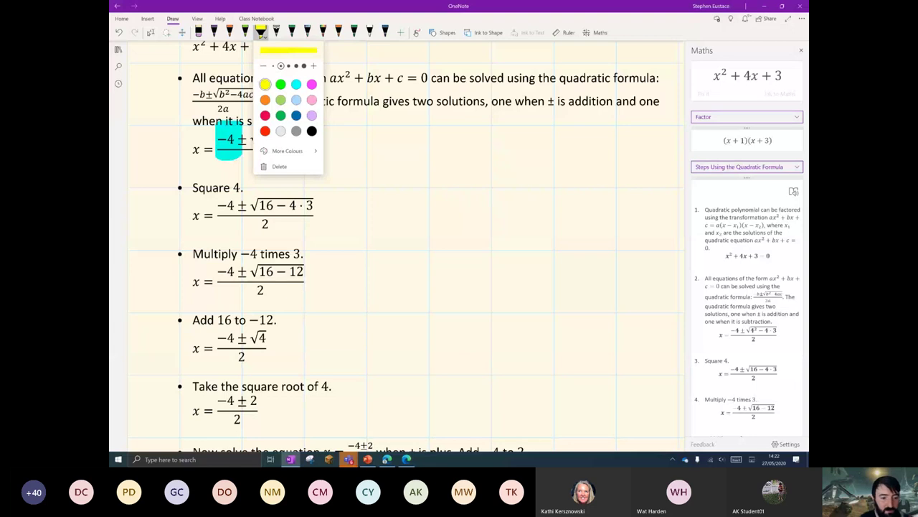
{"action": "left_click_drag", "start_coordinate": [242, 265], "coordinate": [242, 277]}
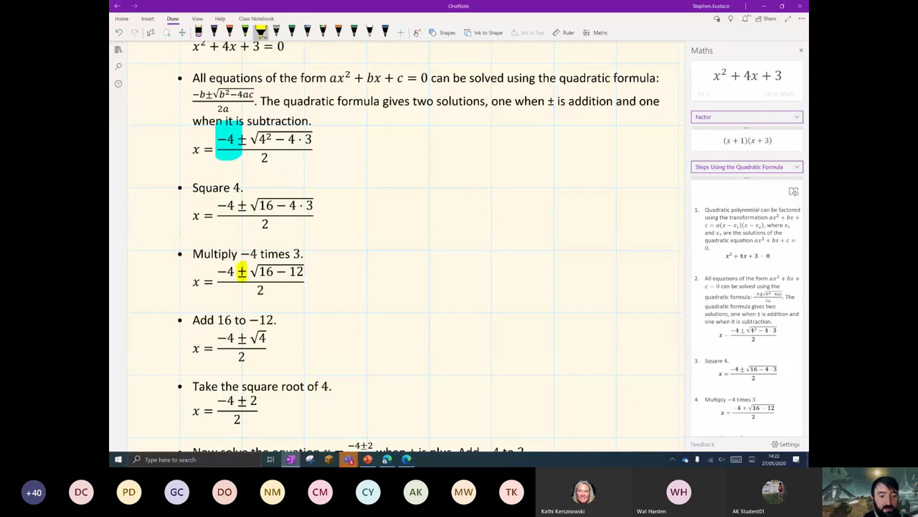
{"action": "scroll", "coordinate": [294, 301], "scroll_direction": "down", "scroll_amount": 2}
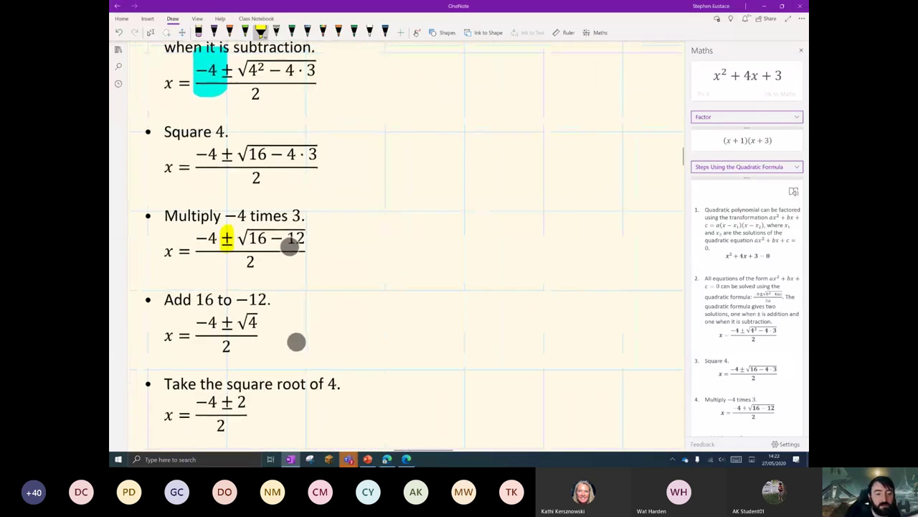
{"action": "left_click", "coordinate": [150, 33]}
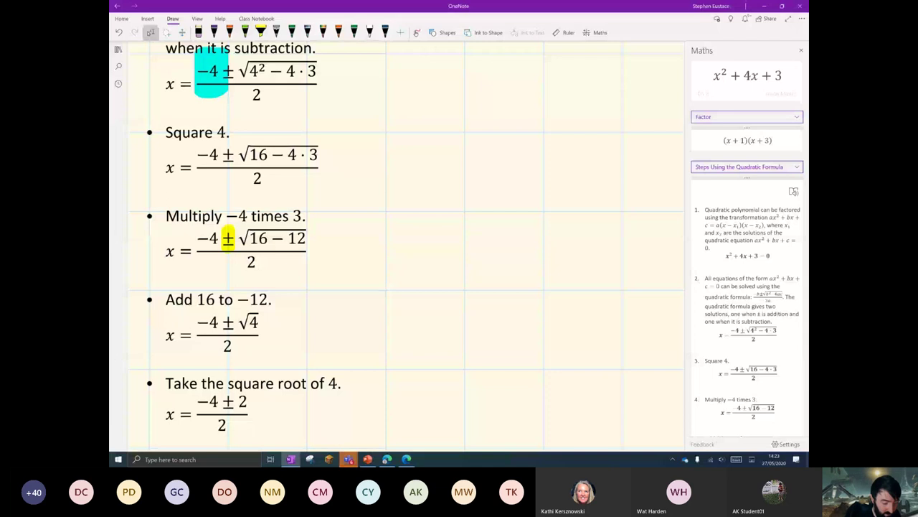
{"action": "left_click", "coordinate": [261, 32]}
{"action": "left_click_drag", "start_coordinate": [228, 312], "coordinate": [228, 332]}
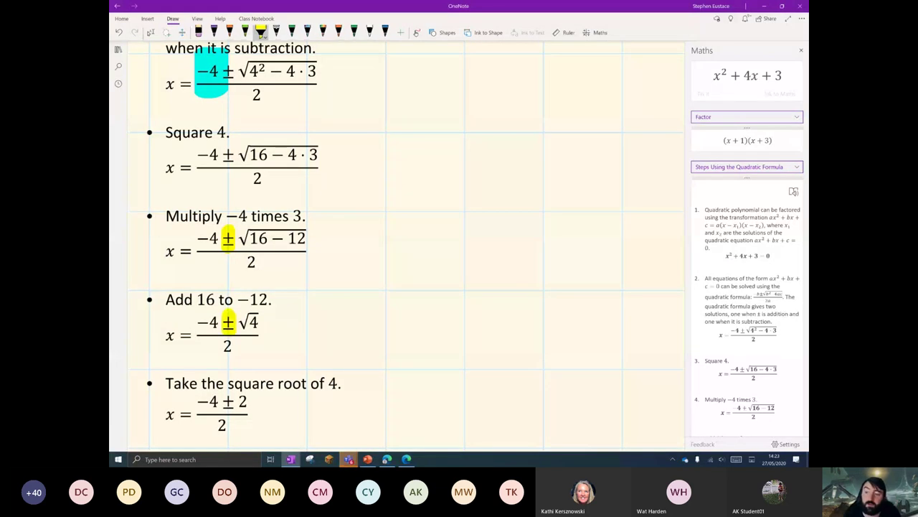
{"action": "left_click", "coordinate": [150, 33]}
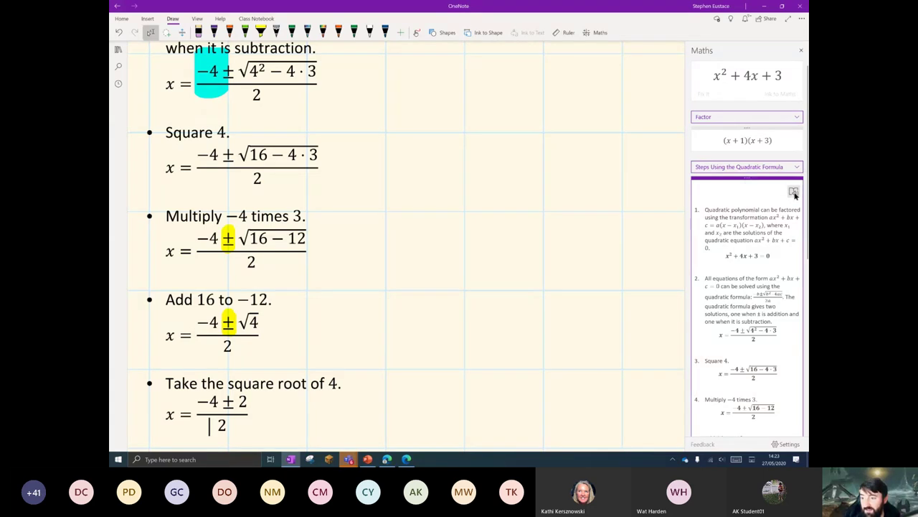
- Plot the expression x² + 4x + 3 in the Maths assistant with the Graph in 2D option
{"action": "left_click", "coordinate": [745, 167]}
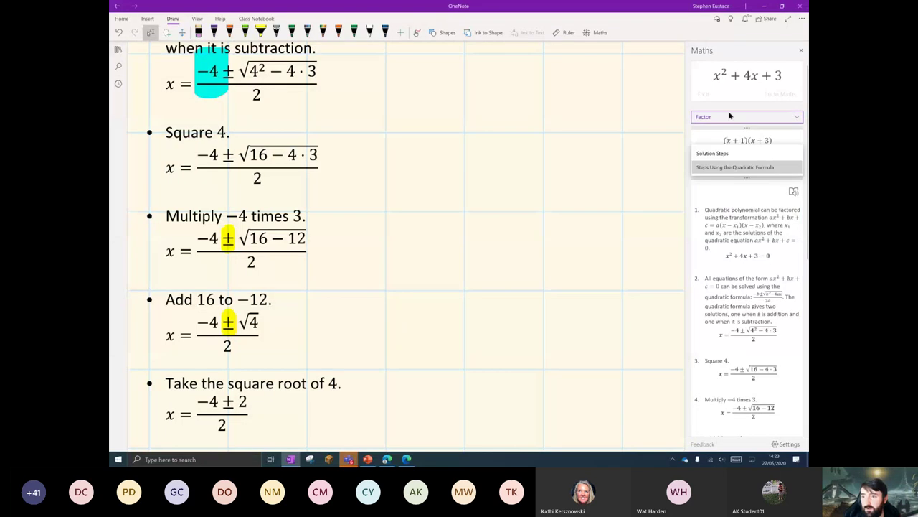
{"action": "left_click", "coordinate": [743, 166]}
{"action": "left_click", "coordinate": [717, 116]}
{"action": "left_click", "coordinate": [710, 192]}
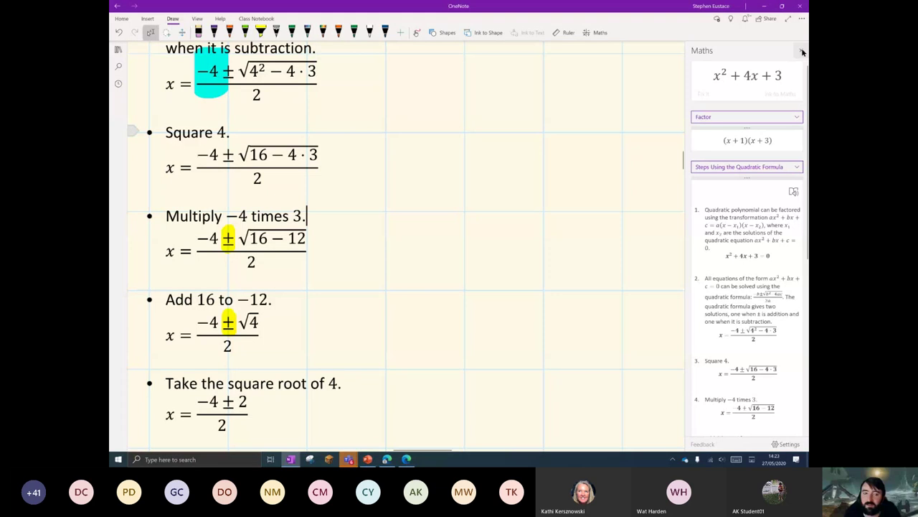
{"action": "left_click", "coordinate": [717, 117]}
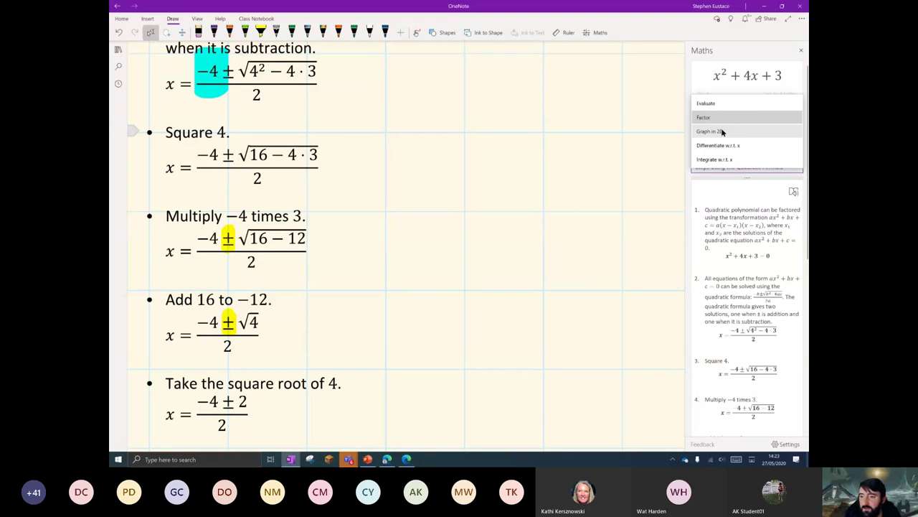
{"action": "left_click", "coordinate": [718, 134]}
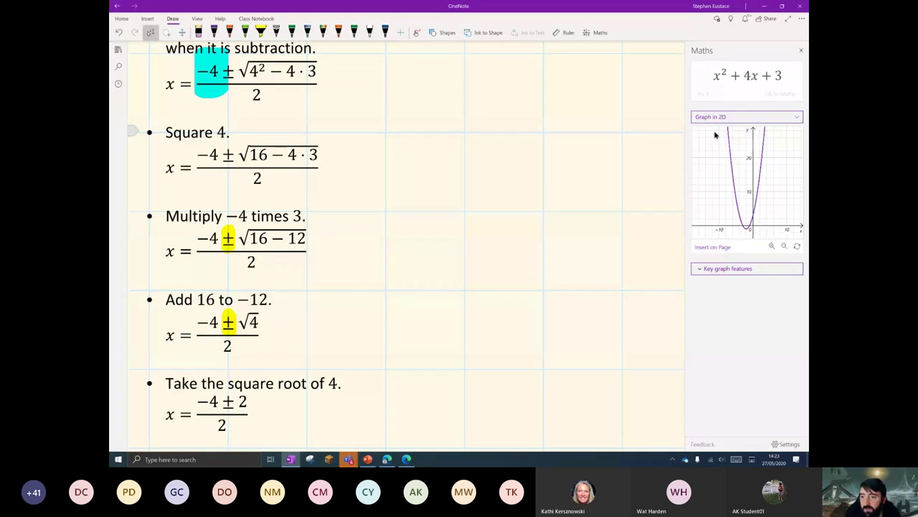
{"action": "left_click", "coordinate": [717, 117]}
{"action": "left_click", "coordinate": [708, 121]}
- Zoom and pan the graph preview to the parabola's vertex and x-axis crossings, and insert it on the page
{"action": "left_click", "coordinate": [772, 246]}
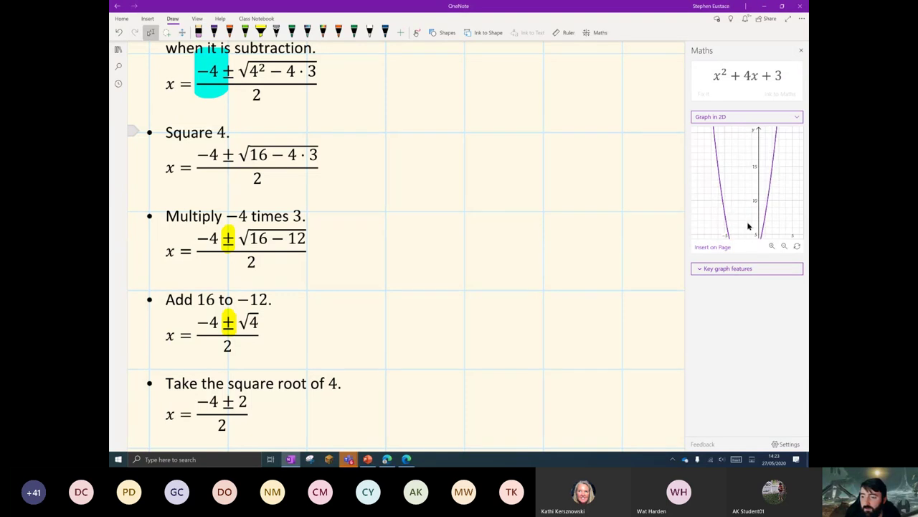
{"action": "left_click_drag", "start_coordinate": [748, 227], "coordinate": [747, 197]}
{"action": "left_click", "coordinate": [772, 246]}
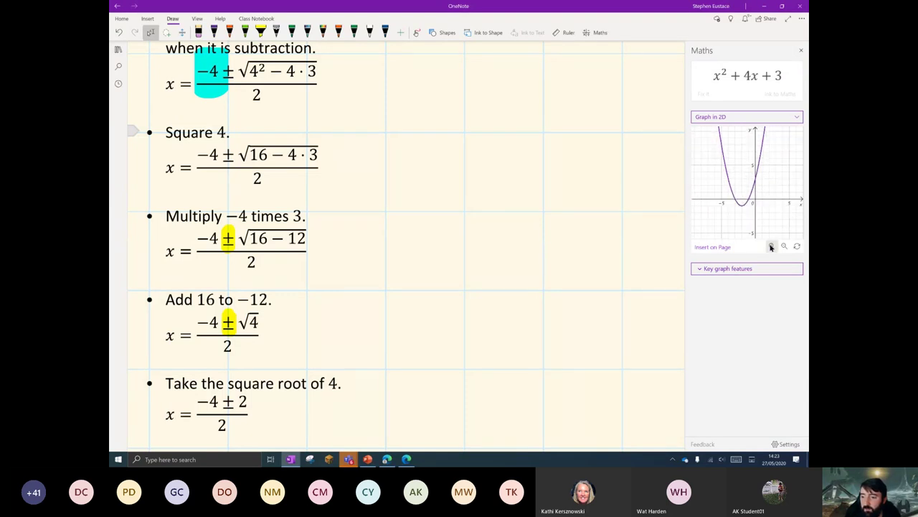
{"action": "left_click", "coordinate": [772, 246]}
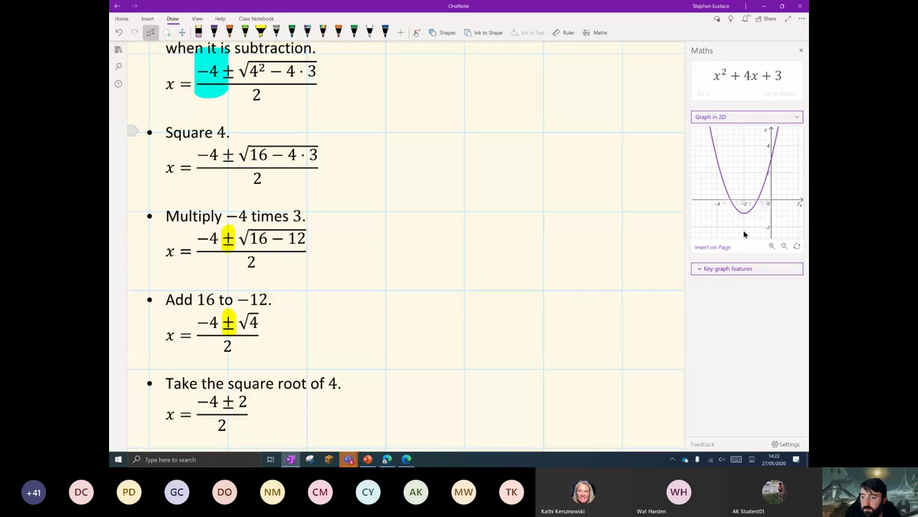
{"action": "left_click_drag", "start_coordinate": [728, 231], "coordinate": [732, 241]}
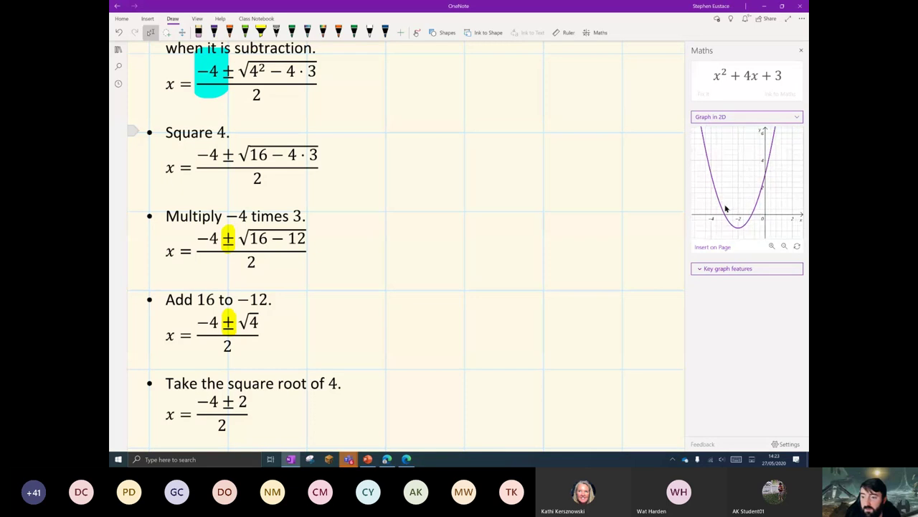
{"action": "left_click", "coordinate": [713, 247]}
{"action": "scroll", "coordinate": [279, 326], "scroll_direction": "down", "scroll_amount": 3}
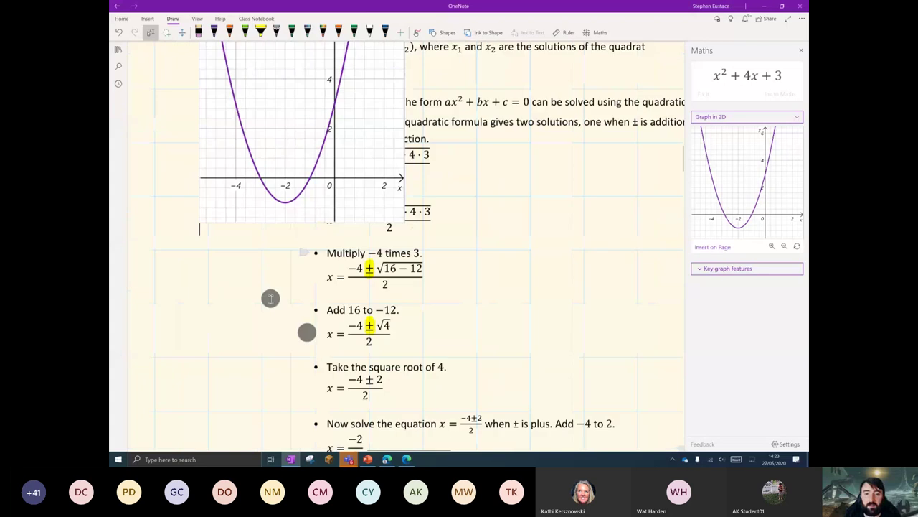
- Move the inserted graph off the worked steps into the blank space to their right, and close the Maths assistant
{"action": "left_click", "coordinate": [273, 215]}
{"action": "left_click_drag", "start_coordinate": [272, 215], "coordinate": [606, 218]}
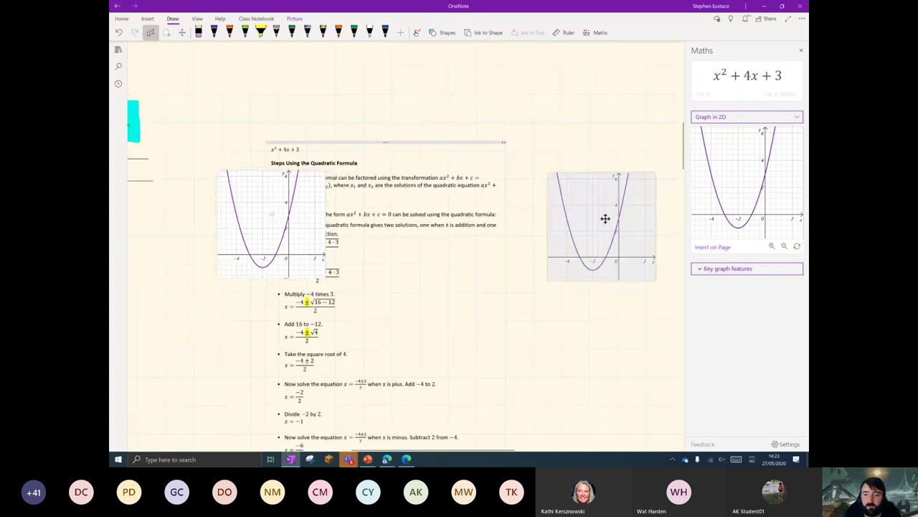
{"action": "scroll", "coordinate": [306, 351], "scroll_direction": "right", "scroll_amount": 6}
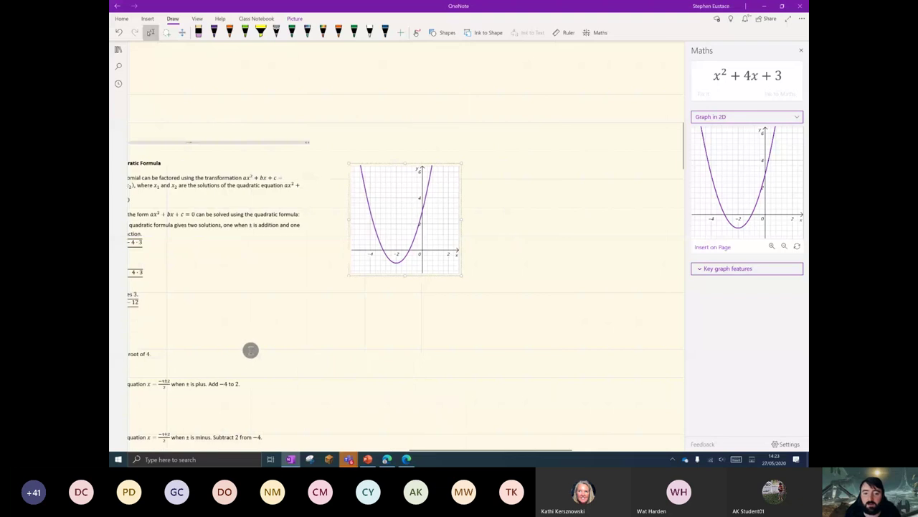
{"action": "left_click_drag", "start_coordinate": [418, 201], "coordinate": [465, 191]}
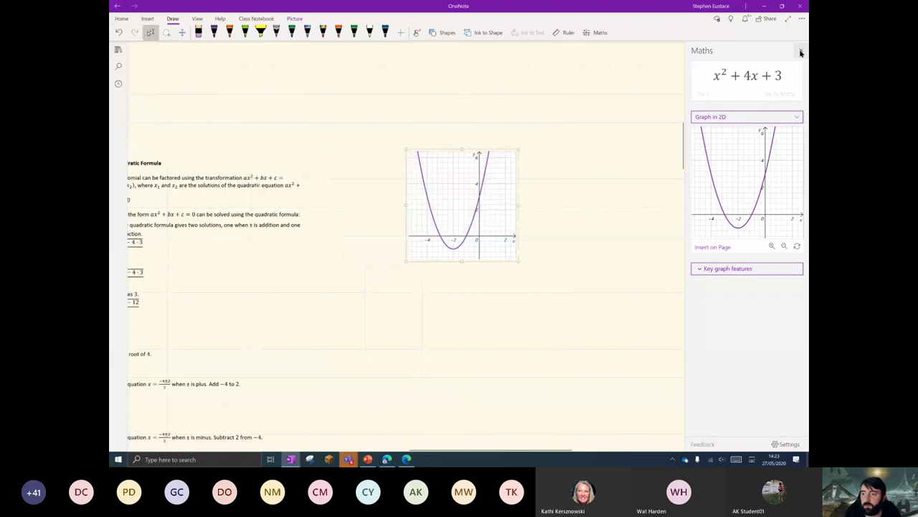
{"action": "left_click", "coordinate": [801, 52]}
- Enlarge the graph beside the quadratic formula steps and deselect it
{"action": "scroll", "coordinate": [369, 310], "scroll_direction": "up", "scroll_amount": 5}
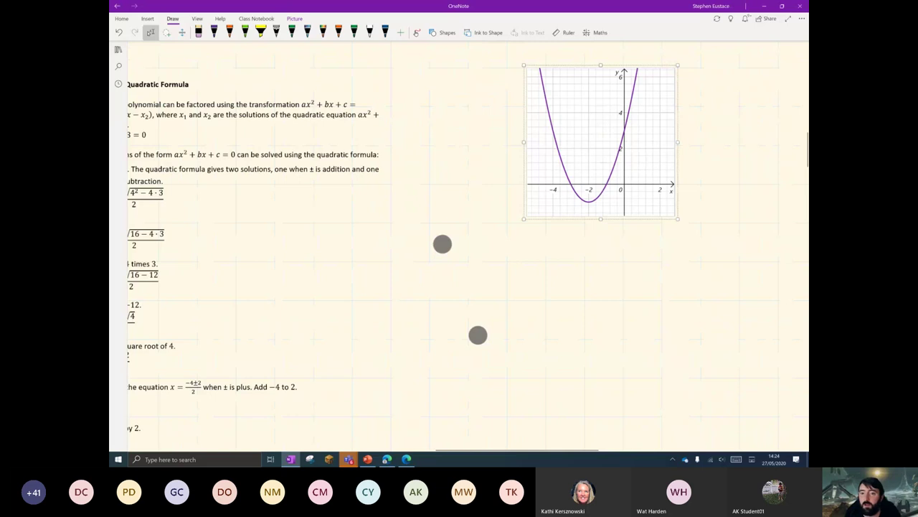
{"action": "left_click_drag", "start_coordinate": [610, 222], "coordinate": [706, 315]}
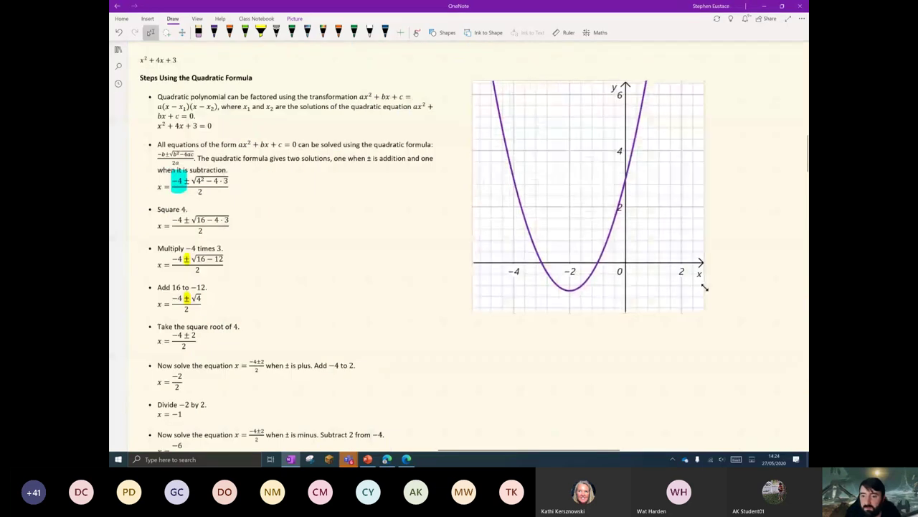
{"action": "left_click", "coordinate": [759, 212]}
- Look over the whole page, including the quadratic formula steps, the graph and the highlighted handwritten equation x + 2 = 4
{"action": "scroll", "coordinate": [506, 263], "scroll_direction": "down", "scroll_amount": 10}
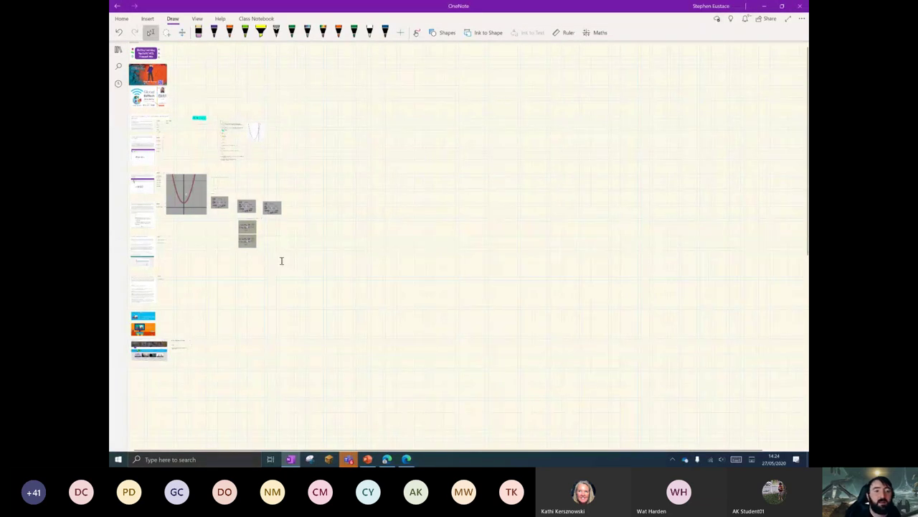
{"action": "scroll", "coordinate": [290, 190], "scroll_direction": "up", "scroll_amount": 10}
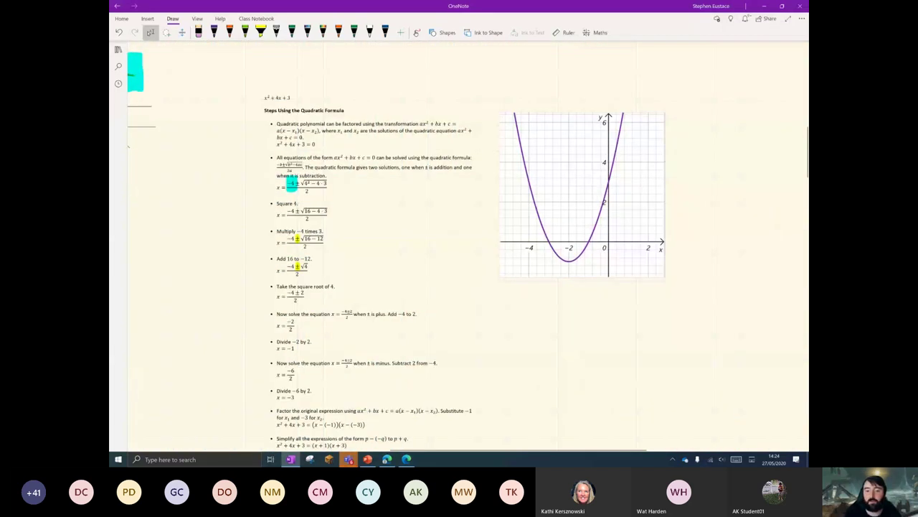
{"action": "scroll", "coordinate": [440, 287], "scroll_direction": "up", "scroll_amount": 3}
{"action": "scroll", "coordinate": [440, 289], "scroll_direction": "down", "scroll_amount": 1}
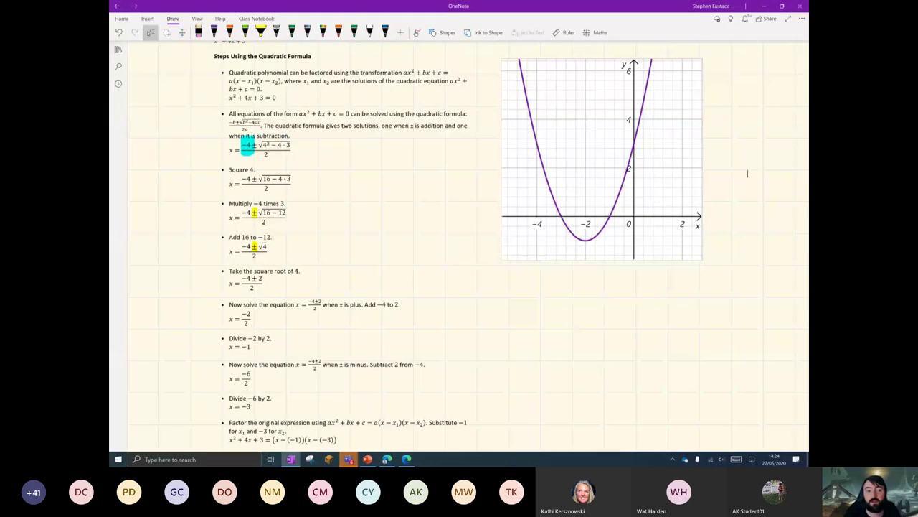
{"action": "scroll", "coordinate": [630, 273], "scroll_direction": "left", "scroll_amount": 10}
{"action": "scroll", "coordinate": [629, 272], "scroll_direction": "up", "scroll_amount": 5}
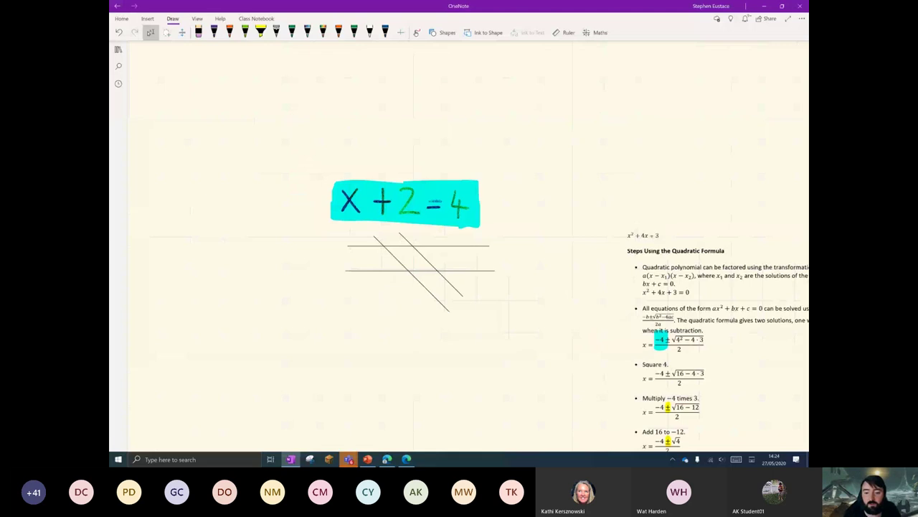
{"action": "scroll", "coordinate": [589, 313], "scroll_direction": "right", "scroll_amount": 10}
{"action": "scroll", "coordinate": [588, 313], "scroll_direction": "down", "scroll_amount": 4}
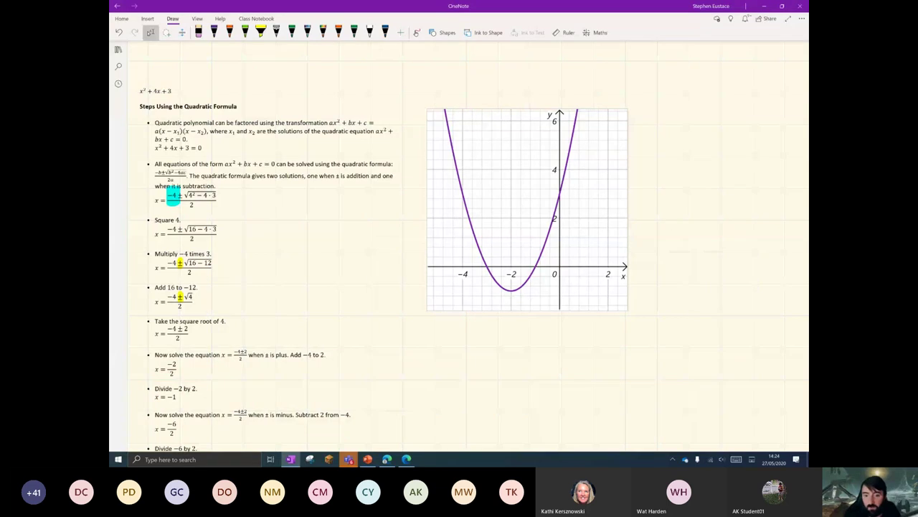
- Tick off Inking and Ruler in the first FEATURE checklist
{"action": "scroll", "coordinate": [517, 249], "scroll_direction": "down", "scroll_amount": 2}
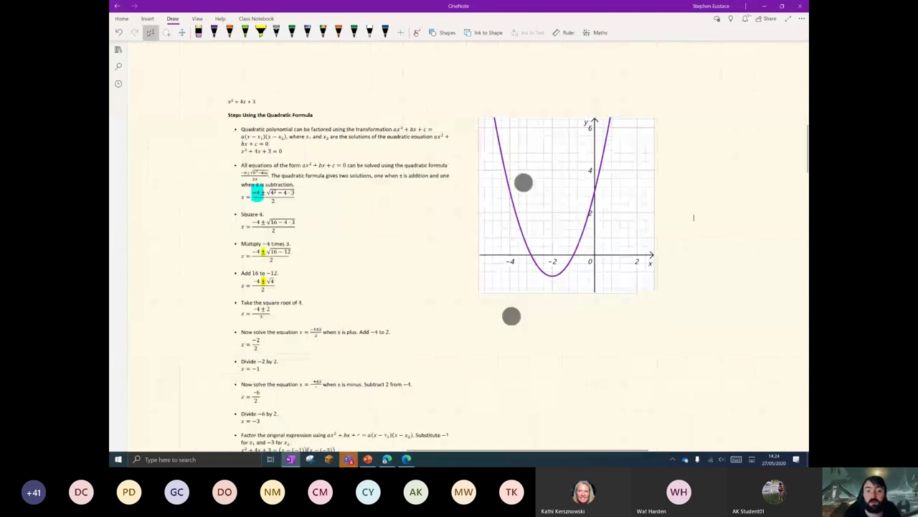
{"action": "scroll", "coordinate": [517, 249], "scroll_direction": "down", "scroll_amount": 5}
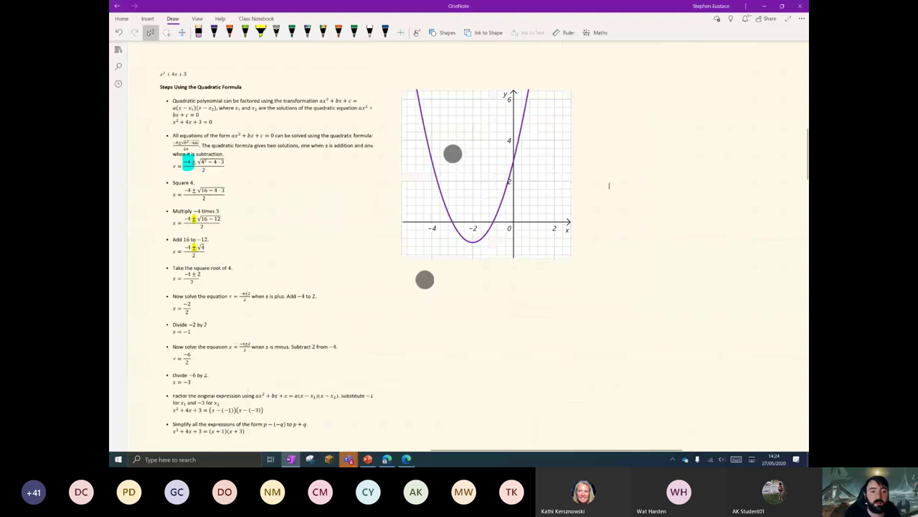
{"action": "scroll", "coordinate": [592, 215], "scroll_direction": "left", "scroll_amount": 3}
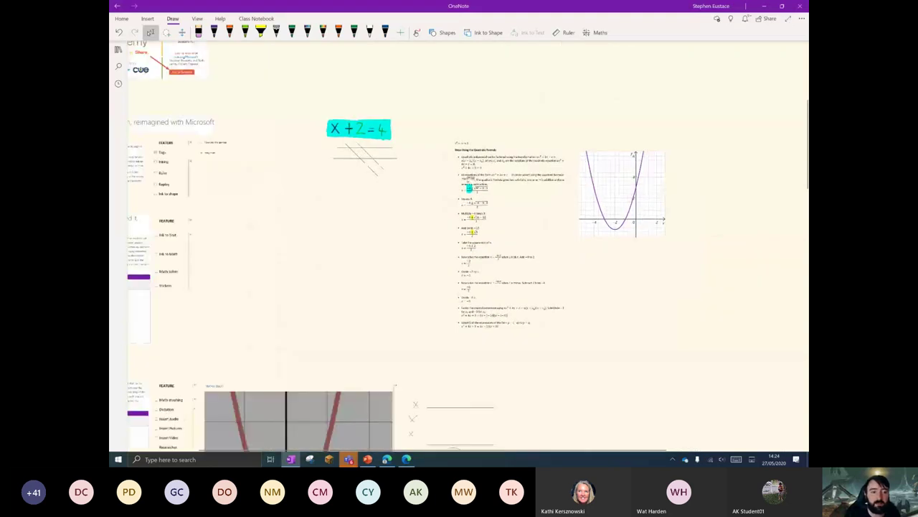
{"action": "scroll", "coordinate": [474, 242], "scroll_direction": "up", "scroll_amount": 5}
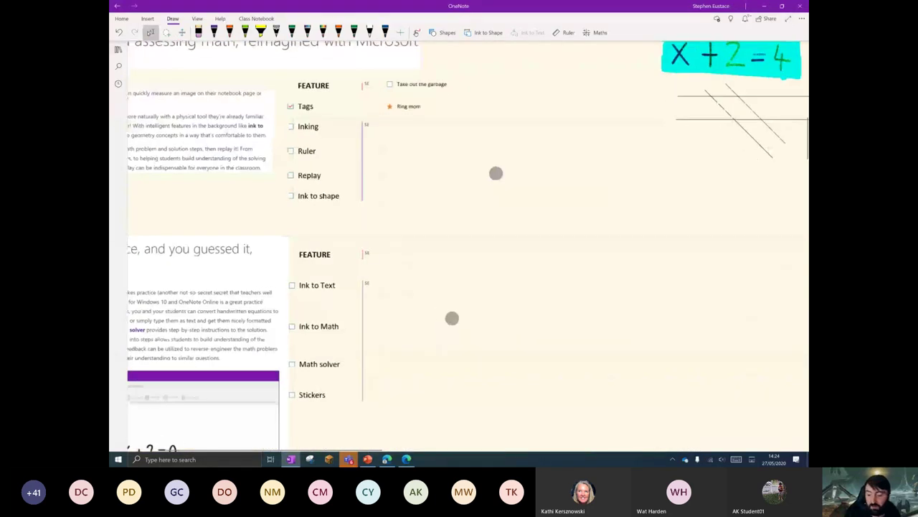
{"action": "left_click", "coordinate": [291, 127]}
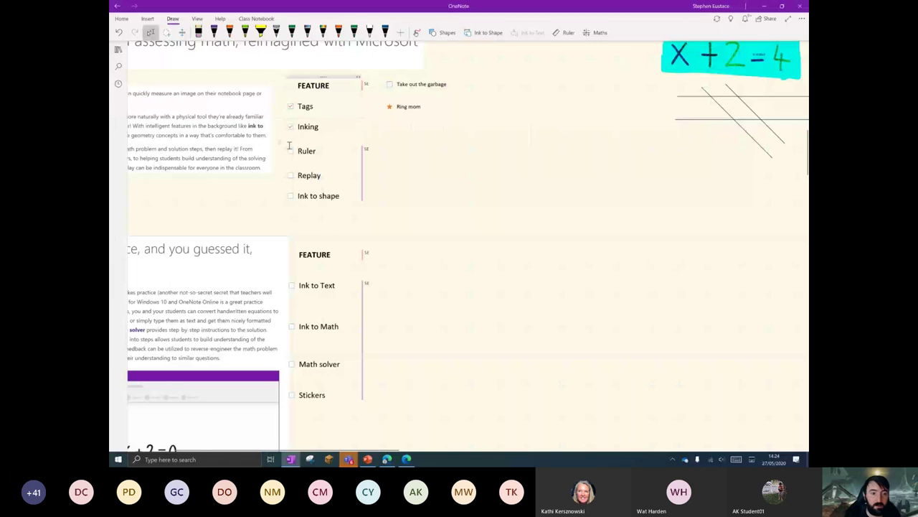
{"action": "left_click", "coordinate": [290, 150]}
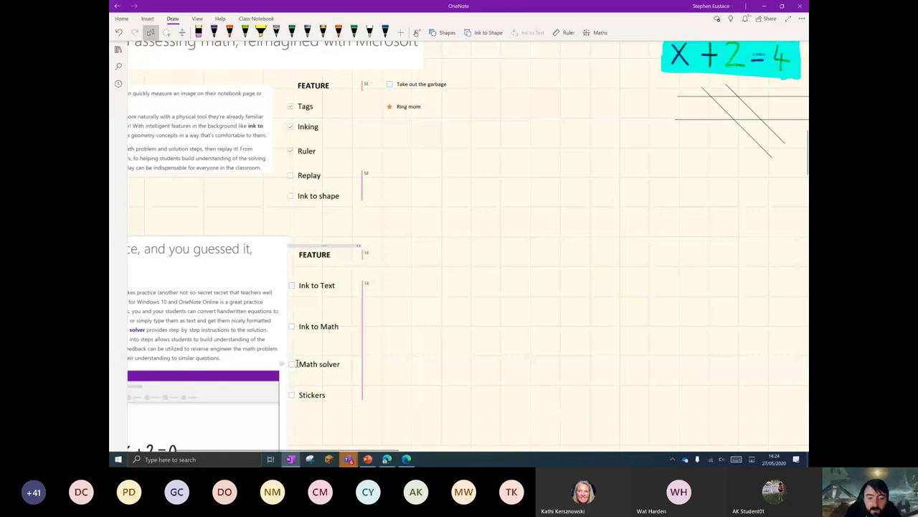
- Tick off Ink to Math and Math solver in the second FEATURE checklist
{"action": "left_click", "coordinate": [292, 326]}
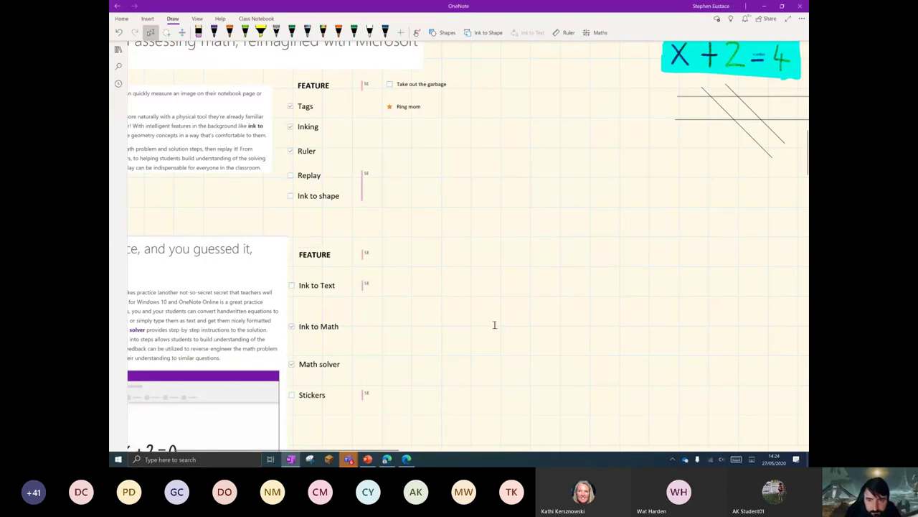
- Load the embedded interactive Desmos graph beside the Math graphing checklist and bring the whole graph into view
{"action": "scroll", "coordinate": [494, 325], "scroll_direction": "down", "scroll_amount": 10}
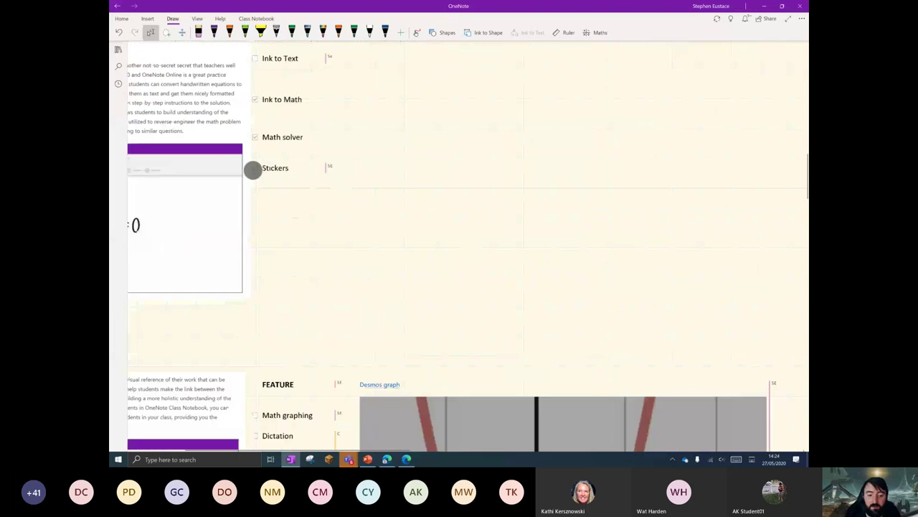
{"action": "scroll", "coordinate": [185, 273], "scroll_direction": "down", "scroll_amount": 5}
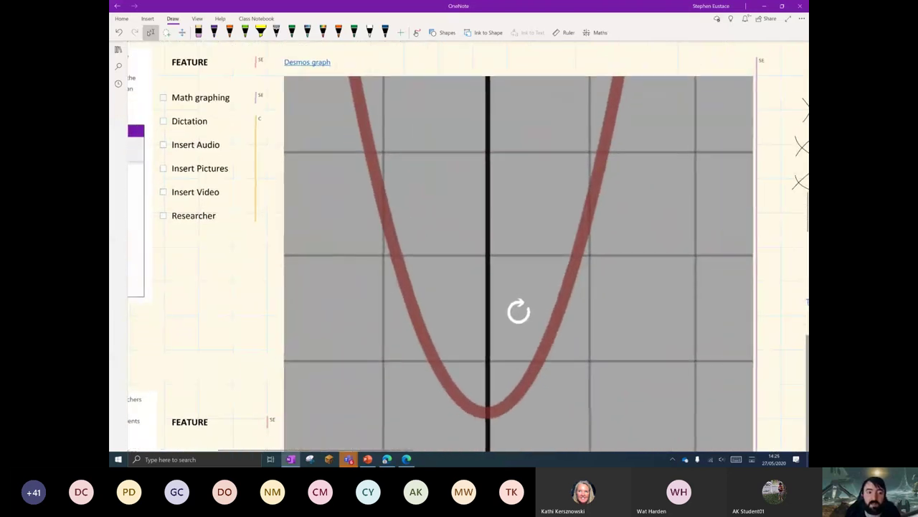
{"action": "scroll", "coordinate": [190, 254], "scroll_direction": "down", "scroll_amount": 5}
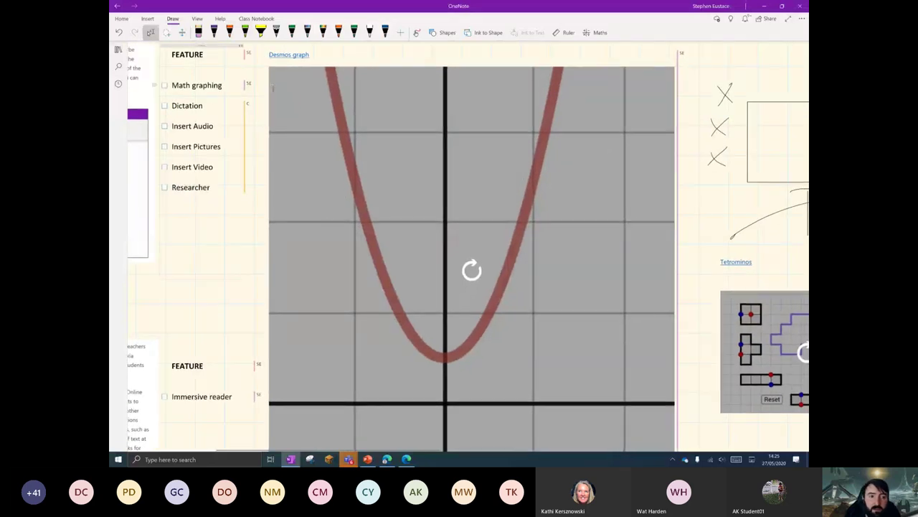
{"action": "left_click", "coordinate": [471, 270]}
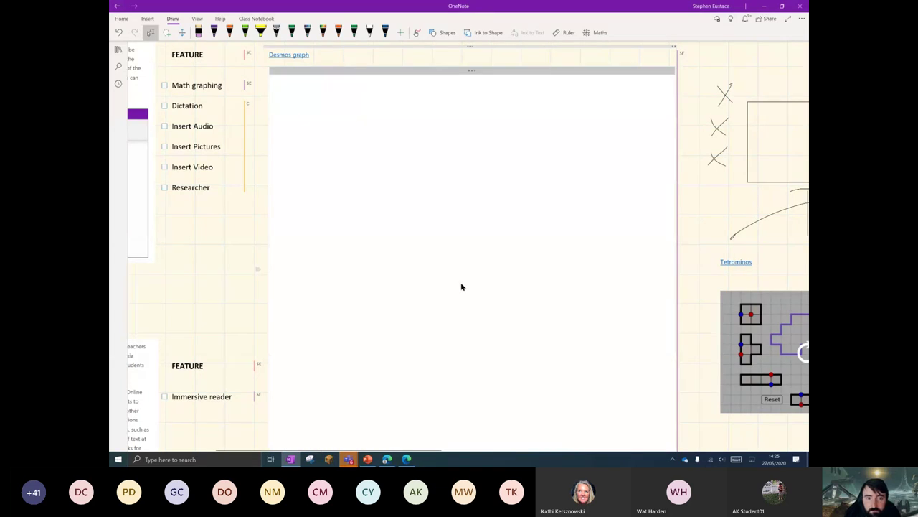
{"action": "scroll", "coordinate": [461, 287], "scroll_direction": "down", "scroll_amount": 2, "text": "ctrl"}
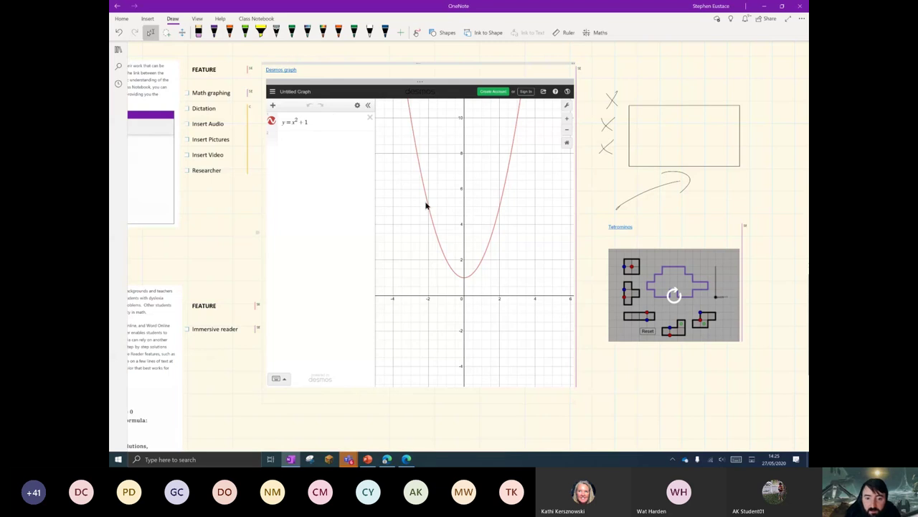
- Add the line y = x + 2 as a second expression in the embedded Desmos graph
{"action": "left_click", "coordinate": [299, 137]}
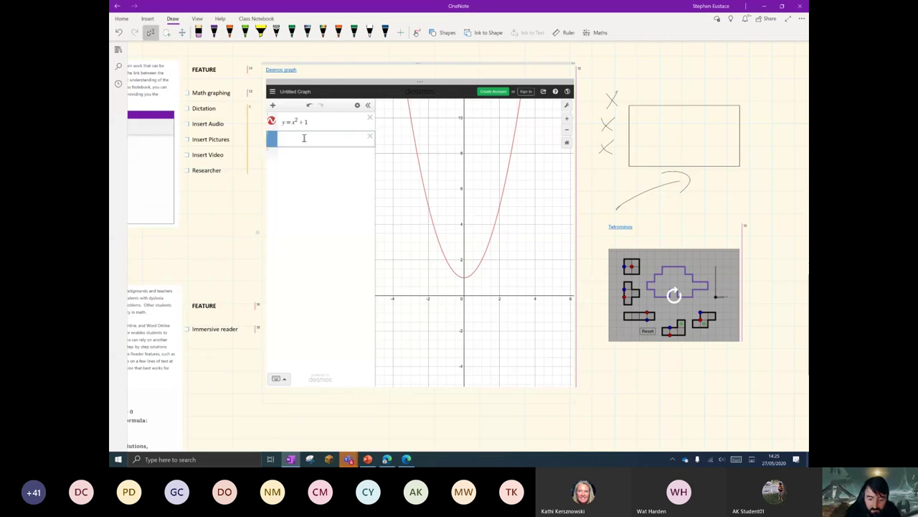
{"action": "type", "text": "y "}
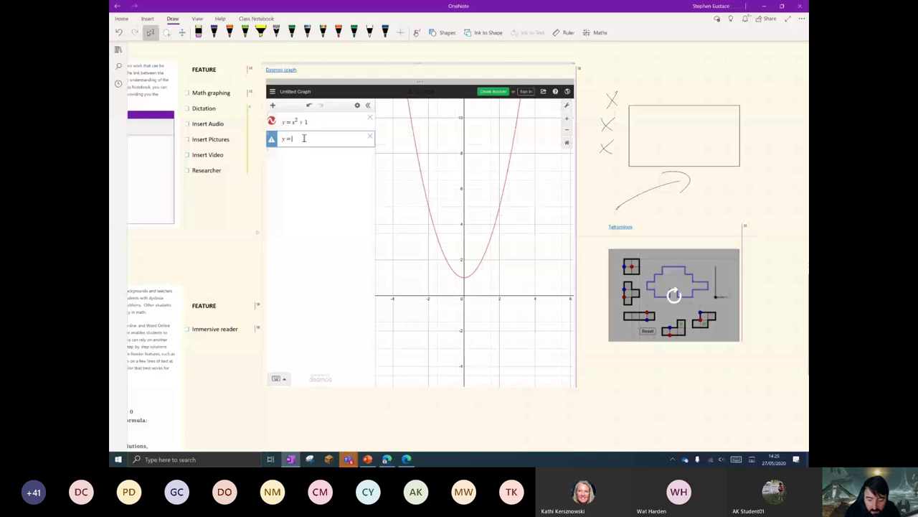
{"action": "type", "text": "= x + 2"}
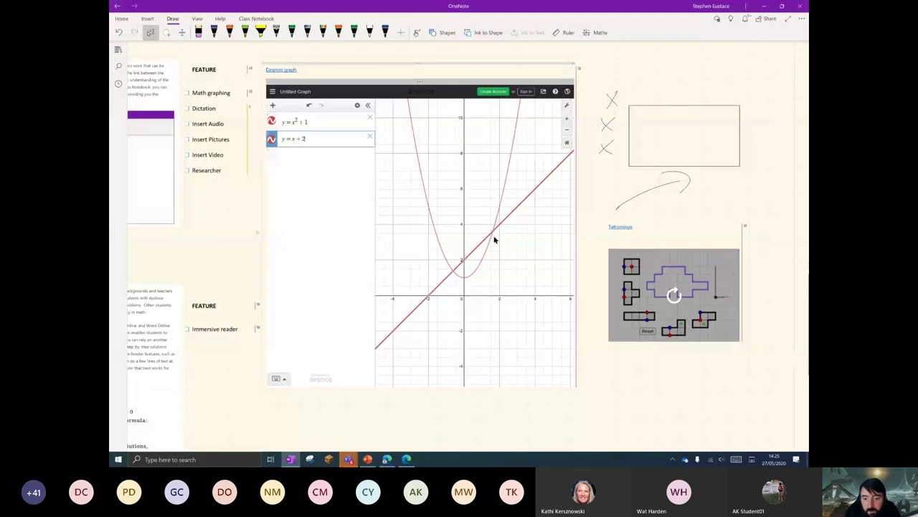
- Show the coordinates of both intersection points and the line's y-intercept on the Desmos graph, and zoom in on the plot
{"action": "mouse_move", "coordinate": [492, 237]}
{"action": "left_click", "coordinate": [453, 270]}
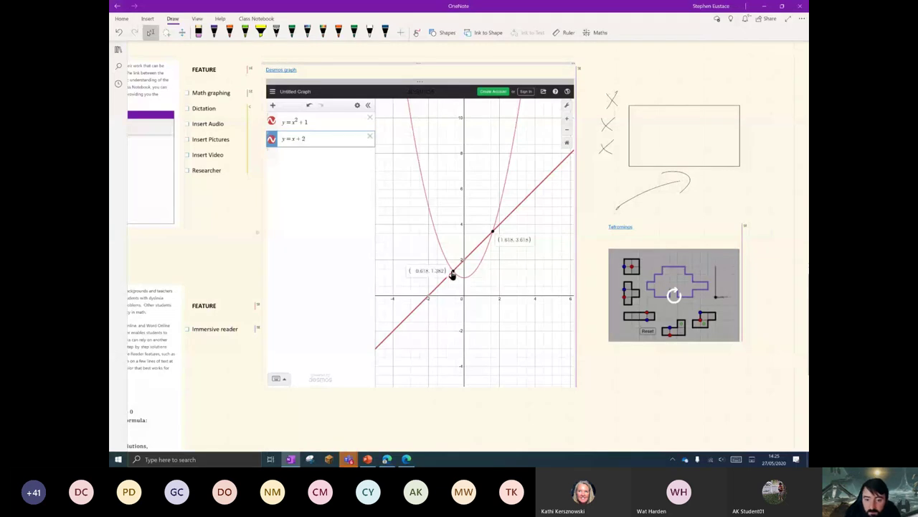
{"action": "left_click", "coordinate": [494, 232]}
{"action": "left_click", "coordinate": [465, 260]}
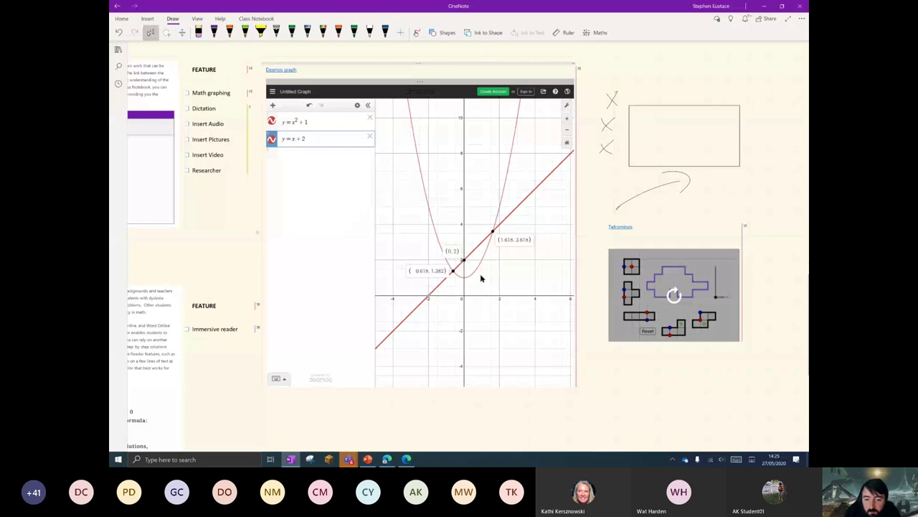
{"action": "left_click", "coordinate": [567, 119]}
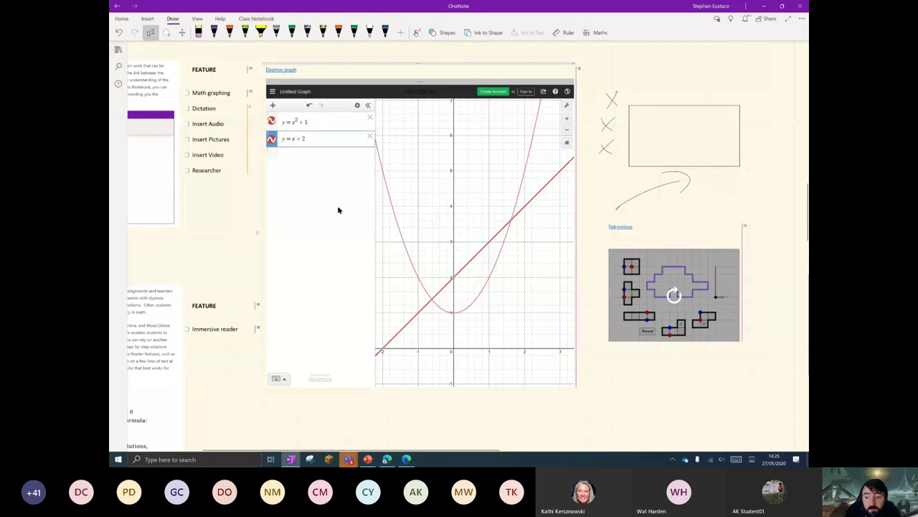
- Load the embedded Tetrominos activity and move the T-shaped piece to the near edge of the purple outline
{"action": "left_click", "coordinate": [660, 298]}
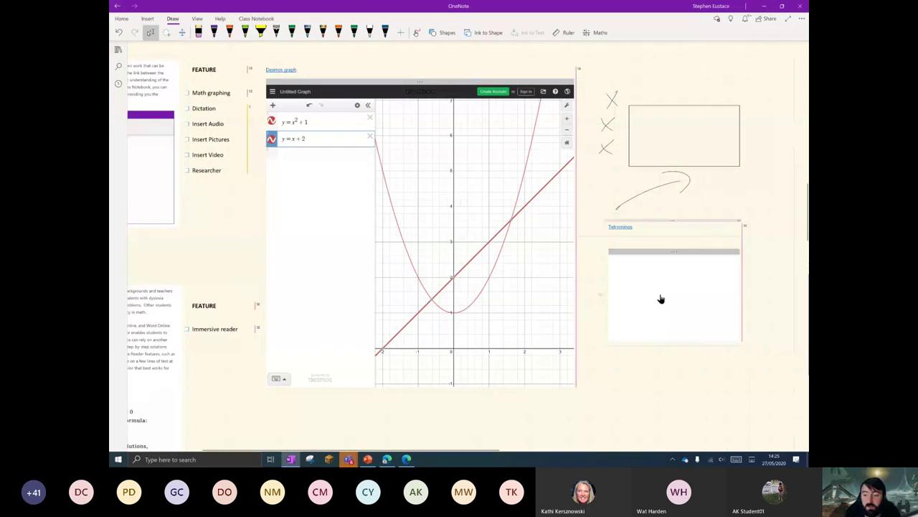
{"action": "scroll", "coordinate": [506, 343], "scroll_direction": "up", "scroll_amount": 5}
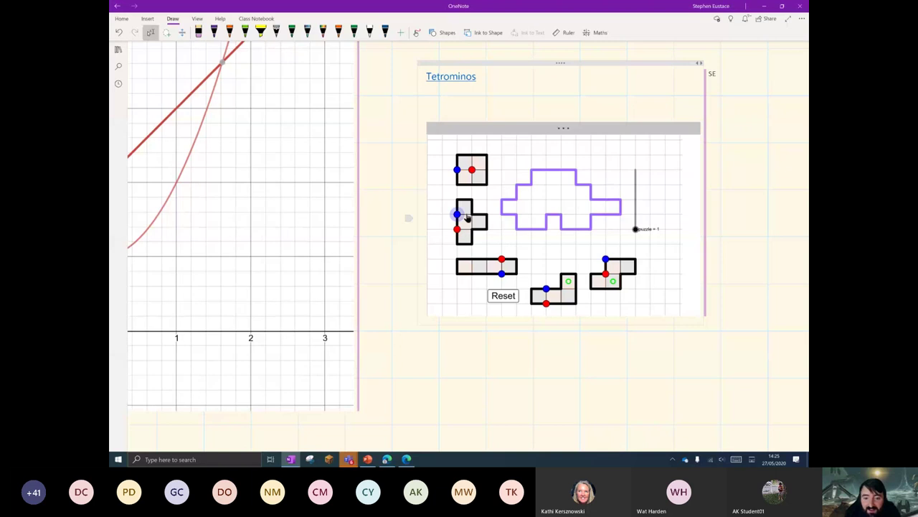
{"action": "left_click_drag", "start_coordinate": [457, 213], "coordinate": [487, 215]}
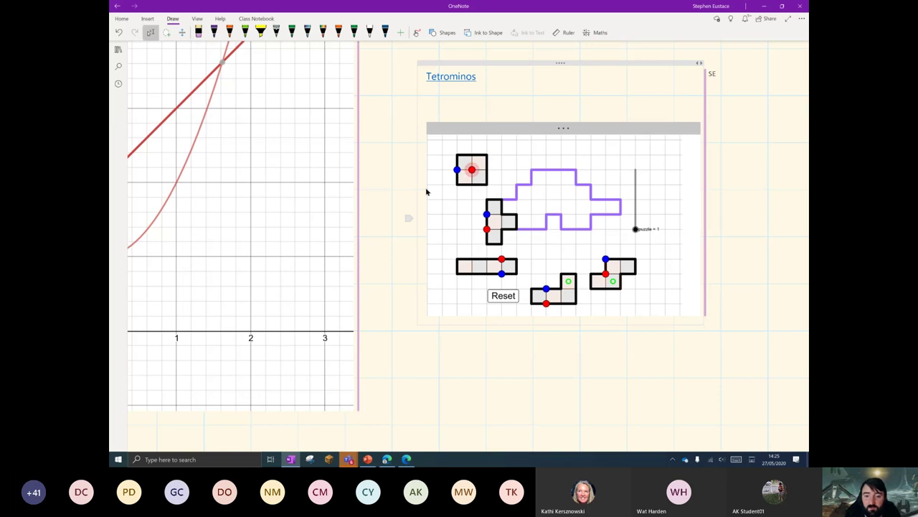
- Zoom out the Desmos plot and pan it to bring the parabola and the line into view
{"action": "scroll", "coordinate": [351, 287], "scroll_direction": "down", "scroll_amount": 3}
{"action": "scroll", "coordinate": [361, 285], "scroll_direction": "down", "scroll_amount": 1}
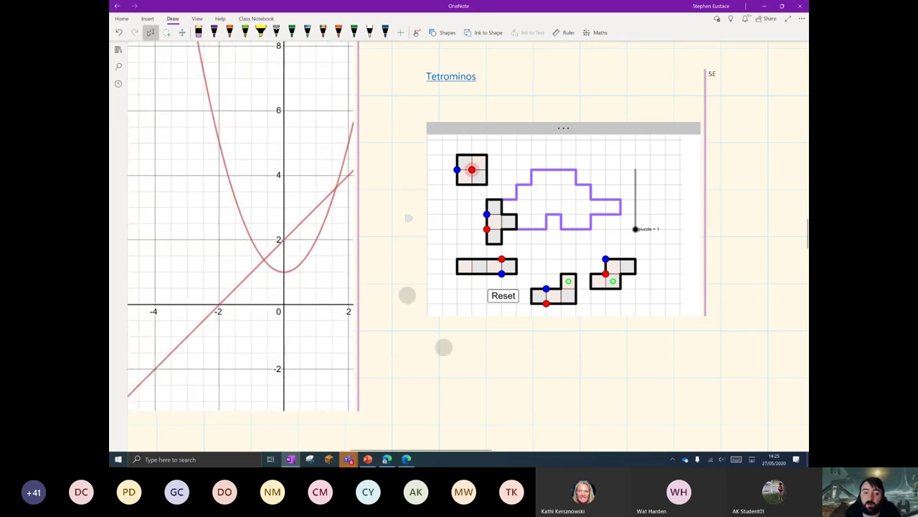
{"action": "scroll", "coordinate": [425, 321], "scroll_direction": "down", "scroll_amount": 5}
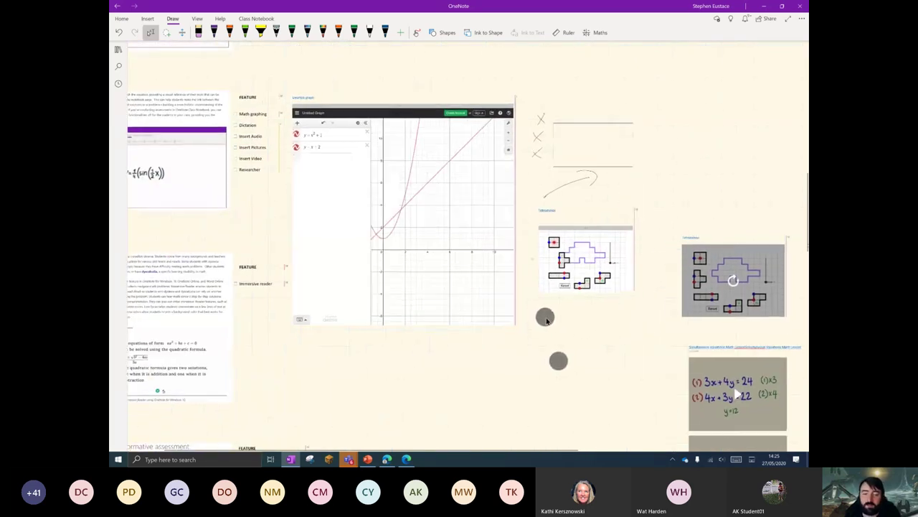
{"action": "left_click_drag", "start_coordinate": [412, 256], "coordinate": [495, 226]}
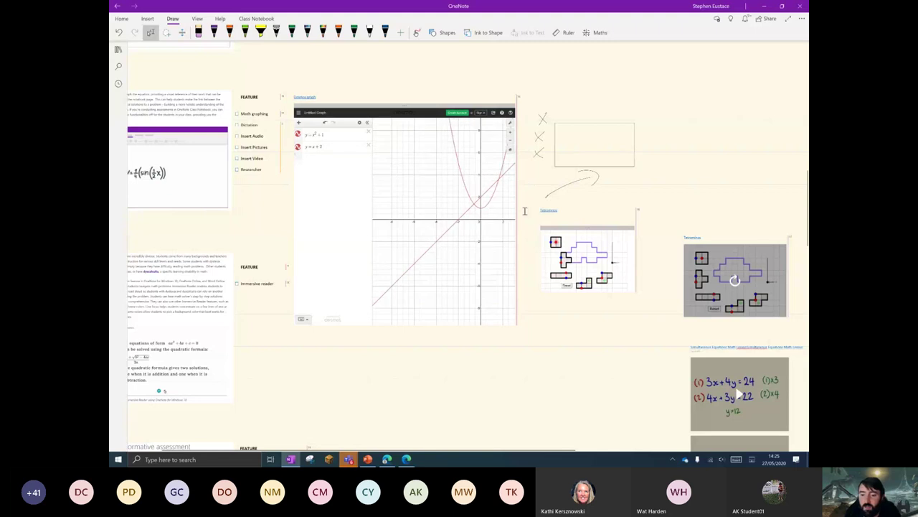
- Play the first embedded Simultaneous Equations Math Lesson video and skip ahead to about 11:10
{"action": "left_click_drag", "start_coordinate": [596, 383], "coordinate": [359, 233]}
{"action": "scroll", "coordinate": [326, 312], "scroll_direction": "up", "scroll_amount": 5}
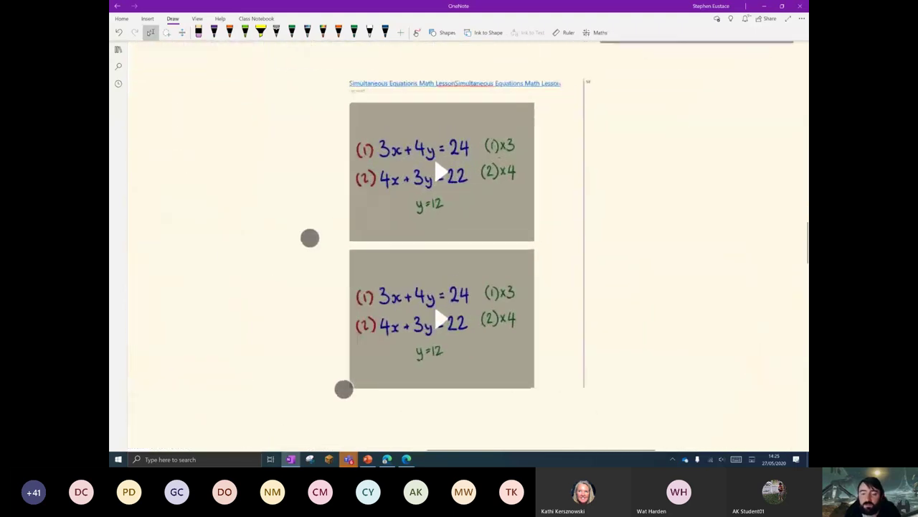
{"action": "scroll", "coordinate": [304, 319], "scroll_direction": "up", "scroll_amount": 2}
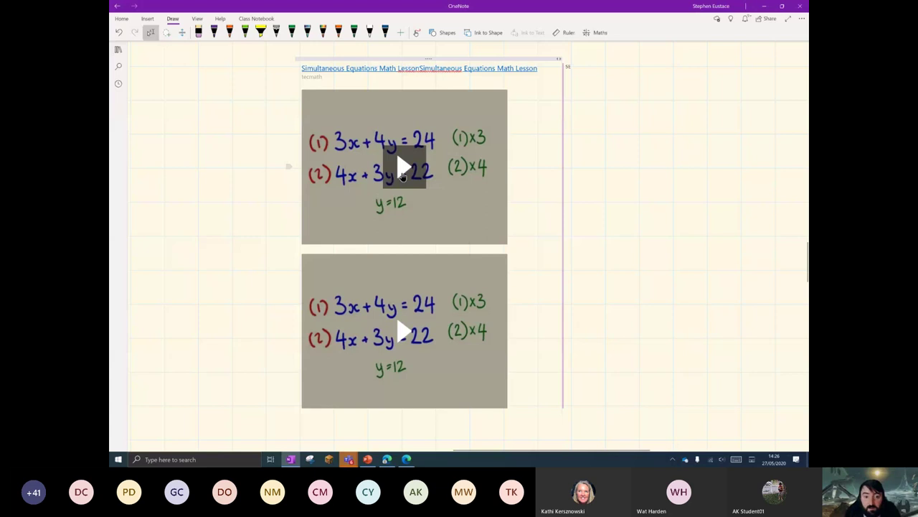
{"action": "left_click", "coordinate": [404, 174]}
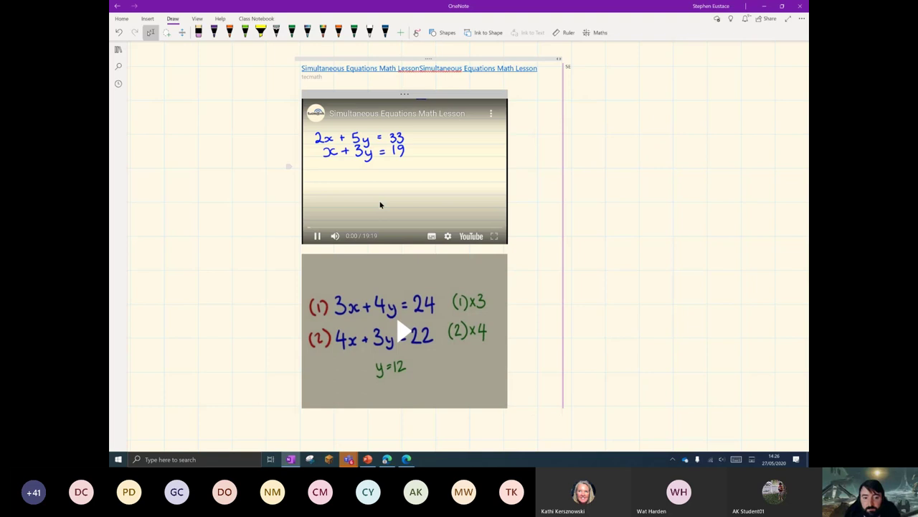
{"action": "left_click", "coordinate": [421, 226]}
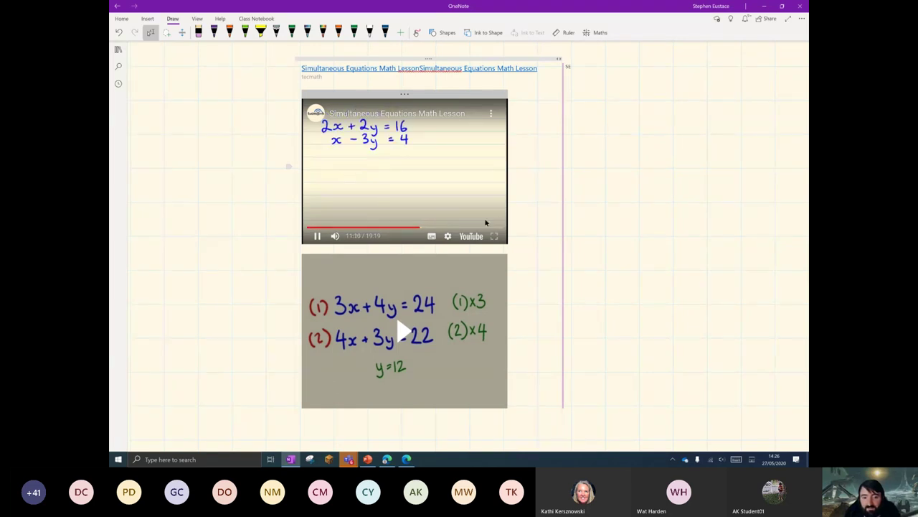
- Enlarge the view of the lesson video, pause it at 11:15 and turn its volume up fully
{"action": "scroll", "coordinate": [277, 292], "scroll_direction": "up", "scroll_amount": 3}
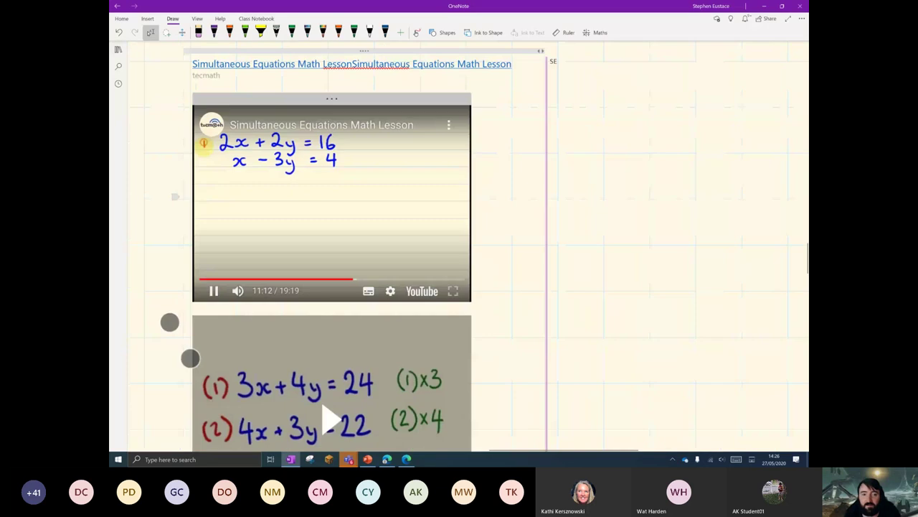
{"action": "scroll", "coordinate": [179, 340], "scroll_direction": "up", "scroll_amount": 2}
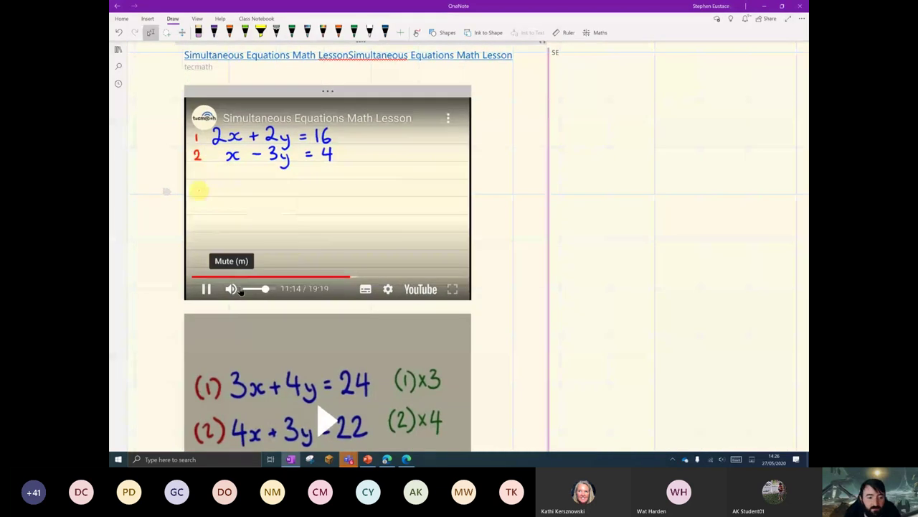
{"action": "key", "text": "k"}
{"action": "left_click", "coordinate": [272, 289]}
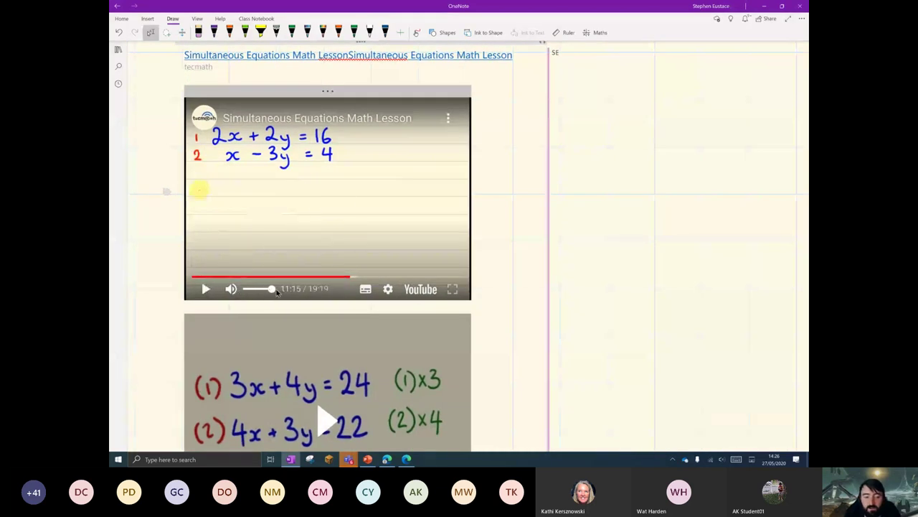
- Handwrite the equation 2x + 2y = 16 with the dark blue pen in the blank space beside the video
{"action": "scroll", "coordinate": [516, 350], "scroll_direction": "right", "scroll_amount": 1}
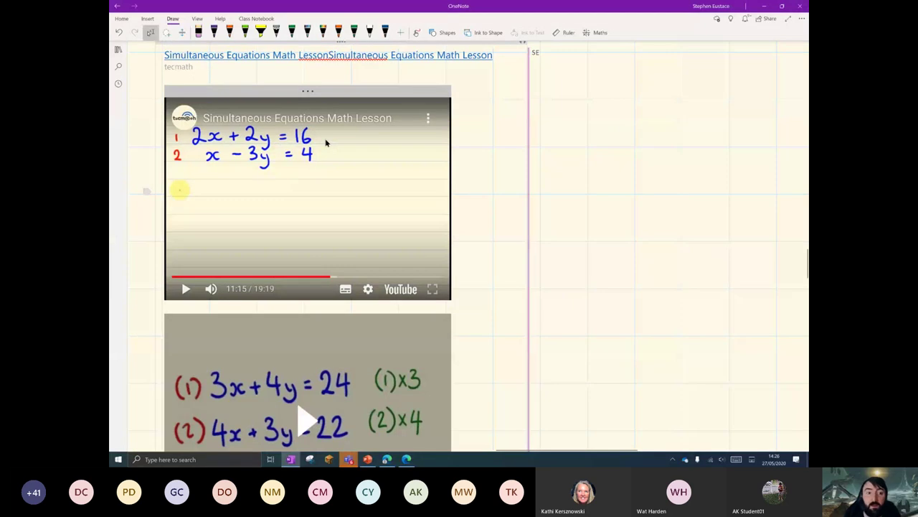
{"action": "left_click", "coordinate": [385, 31]}
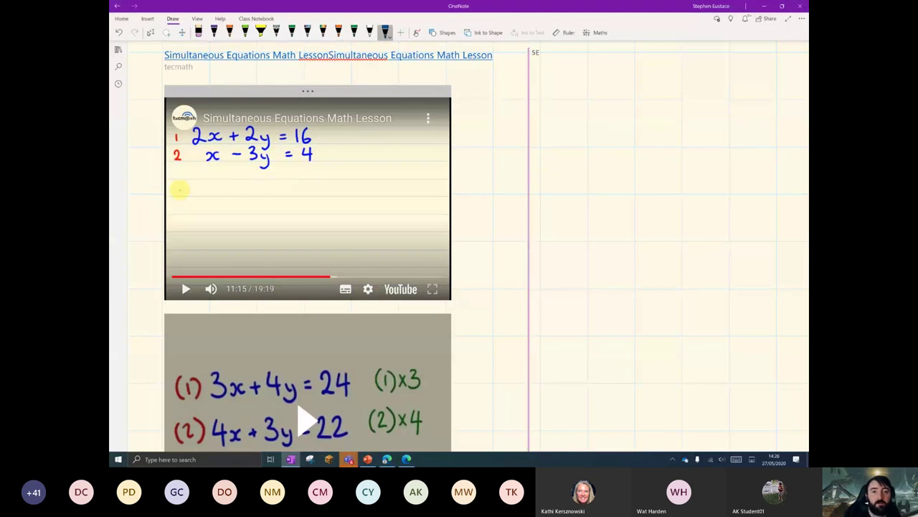
{"action": "mouse_move", "coordinate": [552, 124]}
{"action": "left_mouse_down"}
{"action": "mouse_move", "coordinate": [567, 144]}
{"action": "mouse_move", "coordinate": [587, 146]}
{"action": "left_mouse_up"}
{"action": "left_click_drag", "start_coordinate": [590, 129], "coordinate": [576, 145]}
{"action": "left_click_drag", "start_coordinate": [627, 127], "coordinate": [627, 150]}
{"action": "left_click_drag", "start_coordinate": [618, 139], "coordinate": [666, 149]}
{"action": "mouse_move", "coordinate": [673, 130]}
{"action": "left_mouse_down"}
{"action": "mouse_move", "coordinate": [689, 133]}
{"action": "mouse_move", "coordinate": [680, 163]}
{"action": "left_mouse_up"}
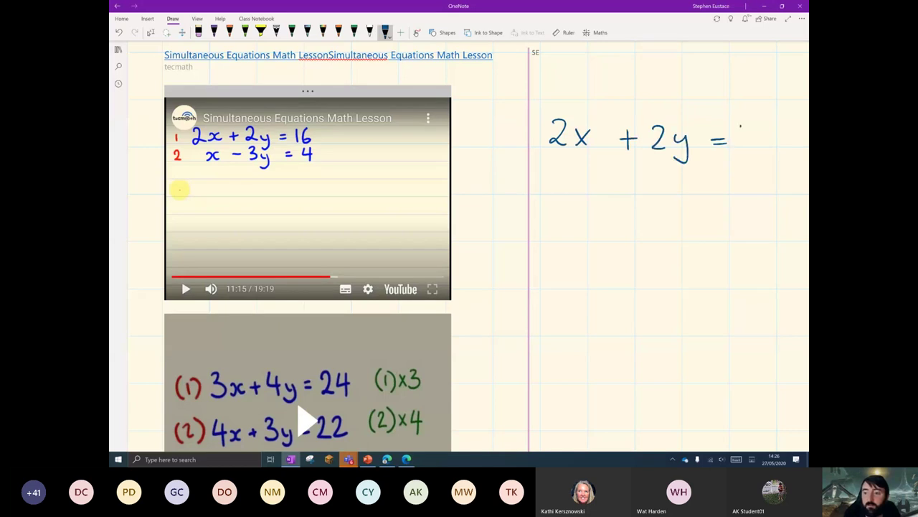
{"action": "mouse_move", "coordinate": [740, 127]}
{"action": "left_mouse_down"}
{"action": "mouse_move", "coordinate": [742, 151]}
{"action": "mouse_move", "coordinate": [751, 144]}
{"action": "left_mouse_up"}
- Handwrite the second equation x - 3y = 4 beneath 2x + 2y = 16
{"action": "left_click_drag", "start_coordinate": [573, 180], "coordinate": [580, 190]}
{"action": "left_click_drag", "start_coordinate": [590, 178], "coordinate": [573, 201]}
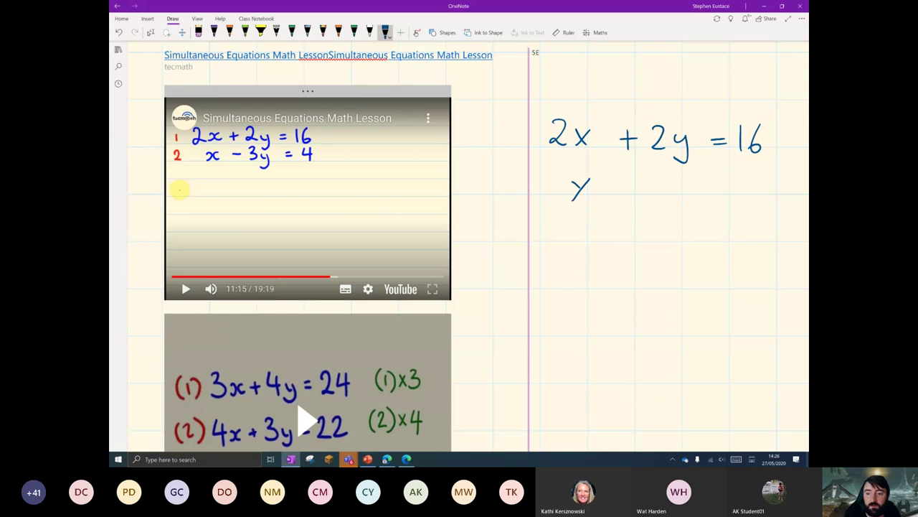
{"action": "mouse_move", "coordinate": [650, 178]}
{"action": "left_mouse_down"}
{"action": "mouse_move", "coordinate": [651, 200]}
{"action": "mouse_move", "coordinate": [688, 186]}
{"action": "mouse_move", "coordinate": [673, 212]}
{"action": "left_mouse_up"}
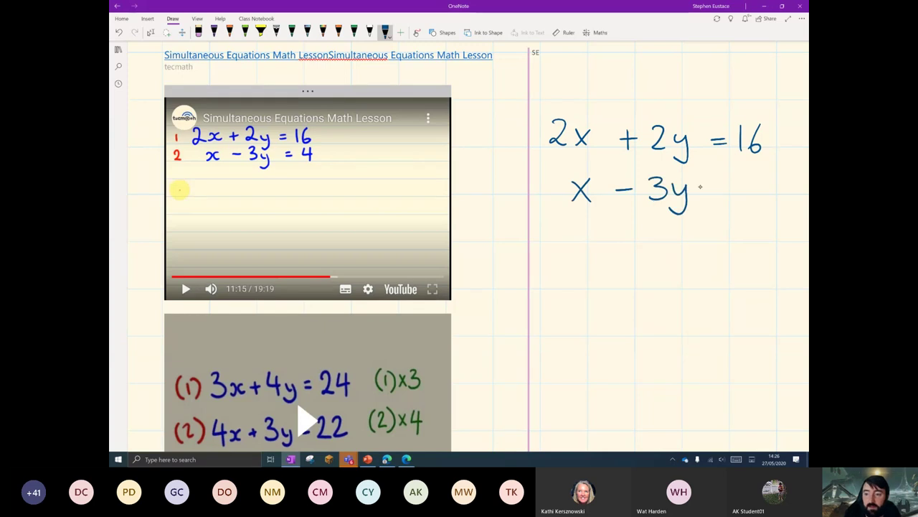
{"action": "left_click_drag", "start_coordinate": [761, 176], "coordinate": [773, 199]}
{"action": "left_click_drag", "start_coordinate": [769, 186], "coordinate": [767, 209]}
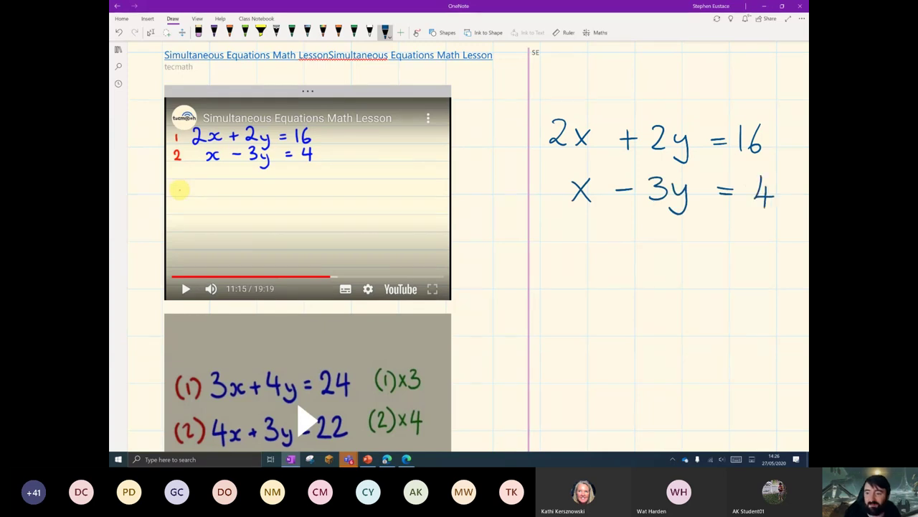
- Draw a line beneath the two handwritten equations and write the multiplier (-2) beside x - 3y = 4
{"action": "scroll", "coordinate": [546, 273], "scroll_direction": "down", "scroll_amount": 3}
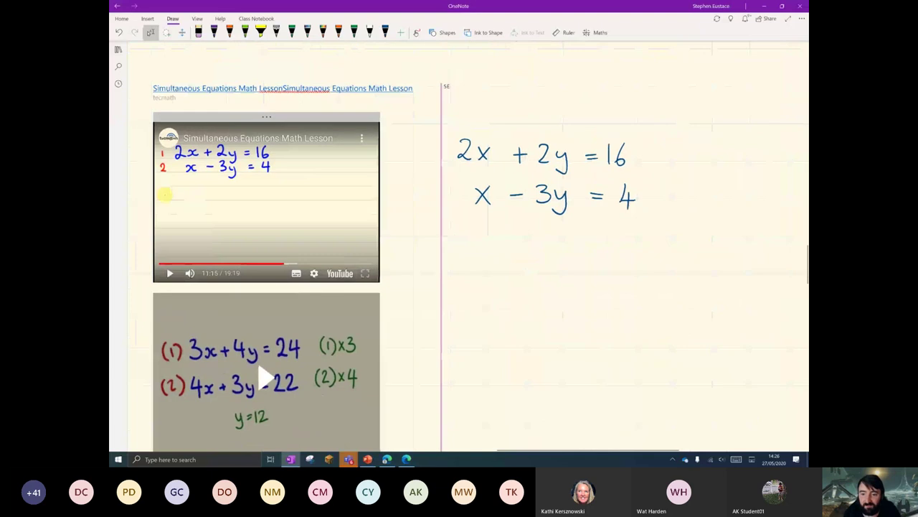
{"action": "left_click", "coordinate": [386, 33]}
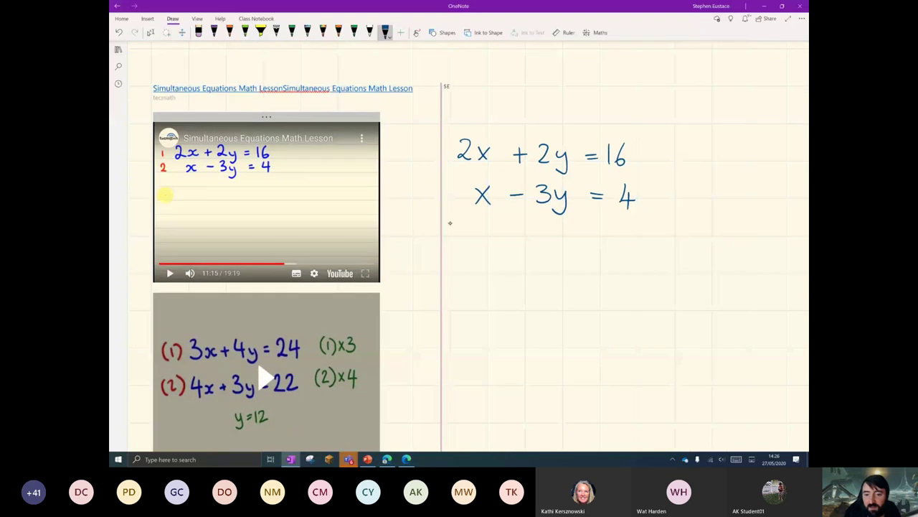
{"action": "left_click_drag", "start_coordinate": [450, 224], "coordinate": [692, 230]}
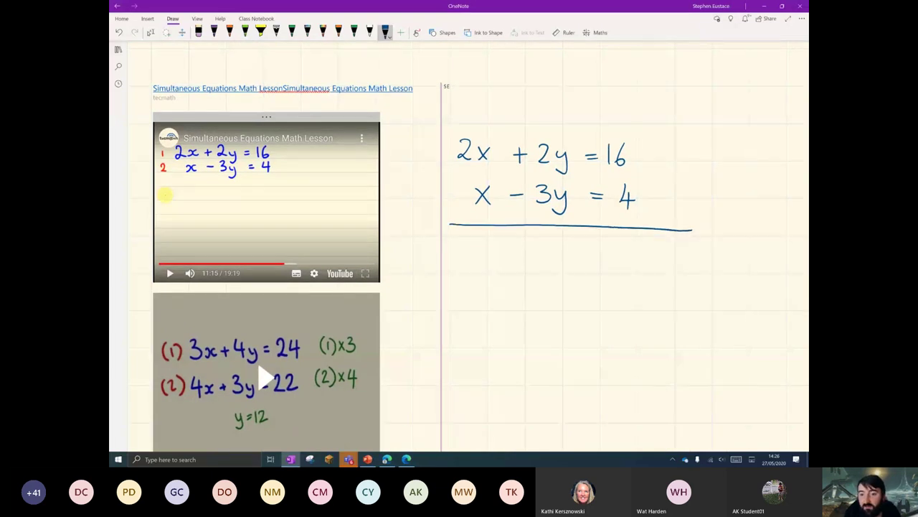
{"action": "left_click_drag", "start_coordinate": [664, 188], "coordinate": [667, 212]}
{"action": "left_click_drag", "start_coordinate": [678, 196], "coordinate": [710, 210]}
{"action": "left_click_drag", "start_coordinate": [716, 170], "coordinate": [717, 223]}
- Handwrite the equation 2x + 2y = 16 beneath the line under the original pair of equations
{"action": "mouse_move", "coordinate": [468, 267]}
{"action": "left_mouse_down"}
{"action": "mouse_move", "coordinate": [476, 263]}
{"action": "mouse_move", "coordinate": [482, 286]}
{"action": "left_mouse_up"}
{"action": "left_click_drag", "start_coordinate": [499, 270], "coordinate": [490, 285]}
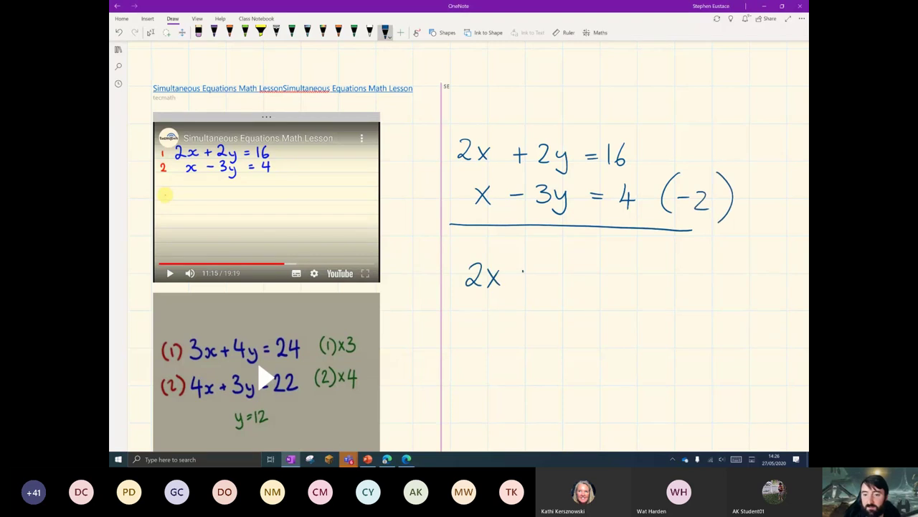
{"action": "left_click_drag", "start_coordinate": [545, 271], "coordinate": [571, 287]}
{"action": "left_click_drag", "start_coordinate": [577, 270], "coordinate": [568, 301]}
{"action": "left_click_drag", "start_coordinate": [588, 275], "coordinate": [620, 286]}
{"action": "left_click_drag", "start_coordinate": [638, 261], "coordinate": [635, 284]}
- Handwrite the multiplied equation -2x + 6y = -8 beneath 2x + 2y = 16 and draw a line under the pair
{"action": "left_click_drag", "start_coordinate": [449, 320], "coordinate": [489, 330]}
{"action": "left_click_drag", "start_coordinate": [492, 313], "coordinate": [506, 331]}
{"action": "mouse_move", "coordinate": [506, 311]}
{"action": "left_mouse_down"}
{"action": "mouse_move", "coordinate": [490, 331]}
{"action": "mouse_move", "coordinate": [538, 323]}
{"action": "left_mouse_up"}
{"action": "left_click_drag", "start_coordinate": [551, 310], "coordinate": [544, 326]}
{"action": "mouse_move", "coordinate": [561, 316]}
{"action": "left_mouse_down"}
{"action": "mouse_move", "coordinate": [572, 317]}
{"action": "mouse_move", "coordinate": [564, 341]}
{"action": "left_mouse_up"}
{"action": "left_click_drag", "start_coordinate": [611, 318], "coordinate": [628, 317]}
{"action": "mouse_move", "coordinate": [655, 307]}
{"action": "left_mouse_down"}
{"action": "mouse_move", "coordinate": [645, 327]}
{"action": "mouse_move", "coordinate": [654, 308]}
{"action": "left_mouse_up"}
{"action": "left_click_drag", "start_coordinate": [696, 331], "coordinate": [452, 350]}
- Below the new line, mark the eliminated x term with a slash and handwrite 8y = 8 and y = 1
{"action": "scroll", "coordinate": [607, 252], "scroll_direction": "down", "scroll_amount": 3}
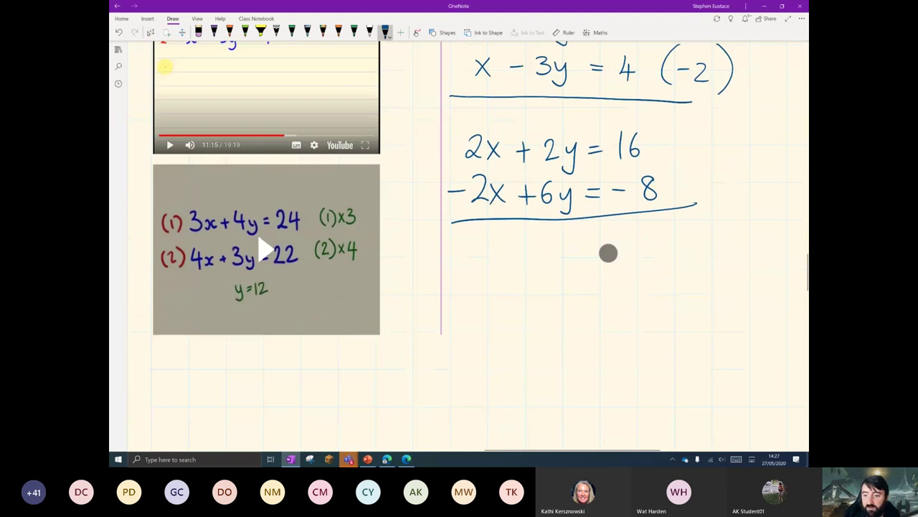
{"action": "left_click_drag", "start_coordinate": [500, 237], "coordinate": [467, 271]}
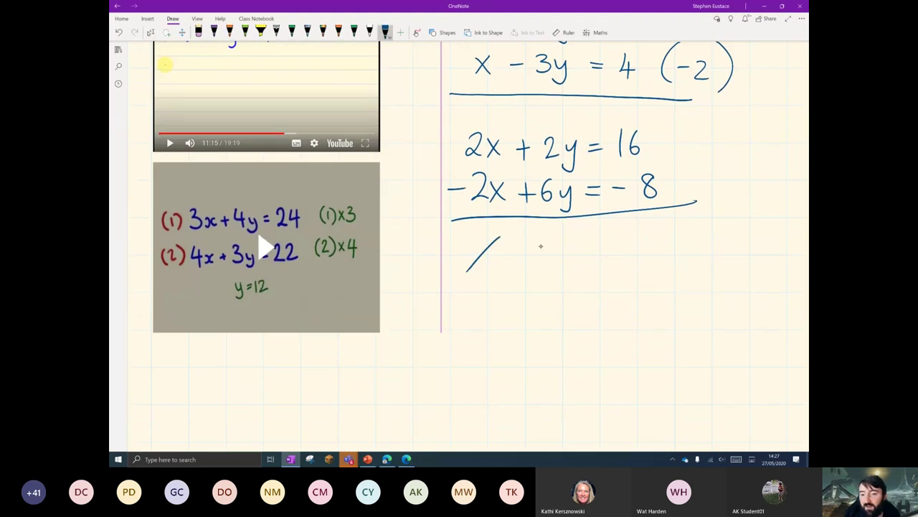
{"action": "left_click_drag", "start_coordinate": [551, 244], "coordinate": [553, 284]}
{"action": "left_click_drag", "start_coordinate": [585, 246], "coordinate": [596, 245]}
{"action": "left_click_drag", "start_coordinate": [583, 252], "coordinate": [627, 243]}
{"action": "left_click_drag", "start_coordinate": [545, 301], "coordinate": [537, 347]}
{"action": "left_click_drag", "start_coordinate": [578, 306], "coordinate": [607, 331]}
{"action": "left_click", "coordinate": [150, 32]}
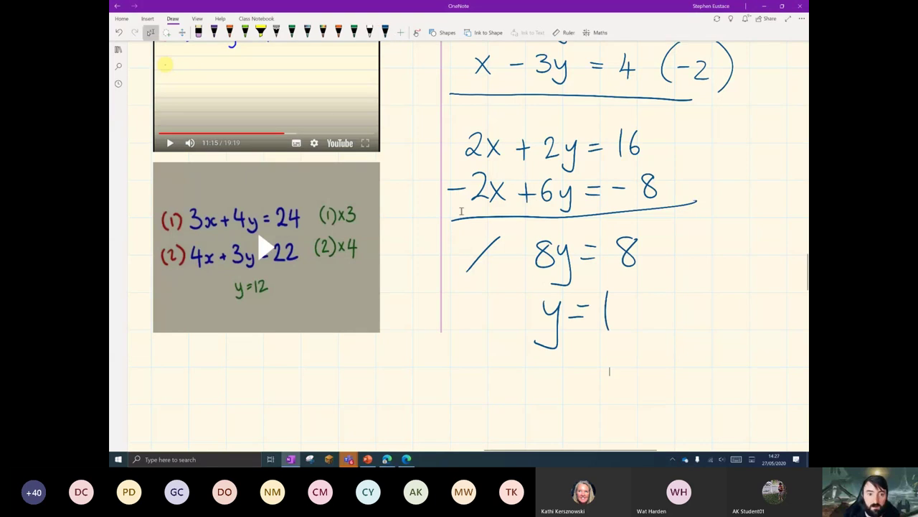
- Handwrite the substitution 2x + 2(1) = 16 with the dark blue pen in the blank space beside the elimination working
{"action": "scroll", "coordinate": [434, 235], "scroll_direction": "up", "scroll_amount": 3}
{"action": "left_click", "coordinate": [435, 235]}
{"action": "scroll", "coordinate": [435, 235], "scroll_direction": "down", "scroll_amount": 5}
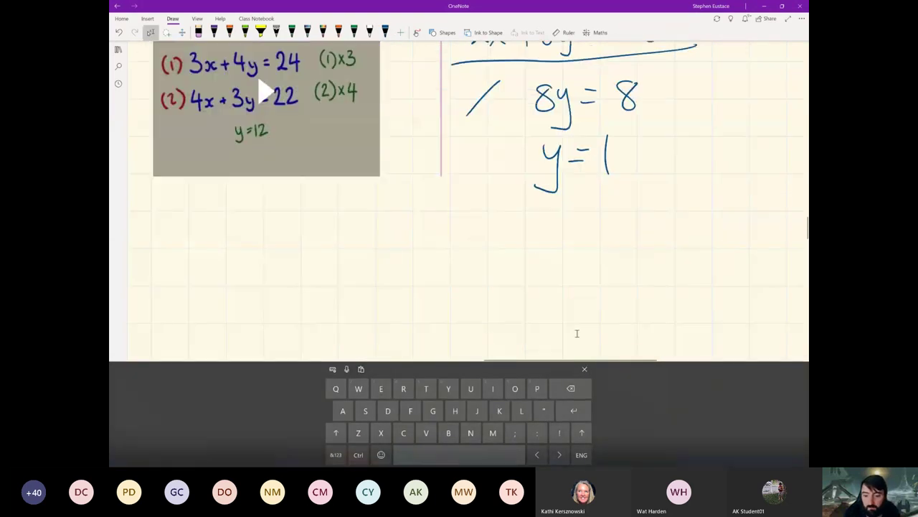
{"action": "left_click", "coordinate": [585, 368]}
{"action": "scroll", "coordinate": [565, 288], "scroll_direction": "up", "scroll_amount": 1}
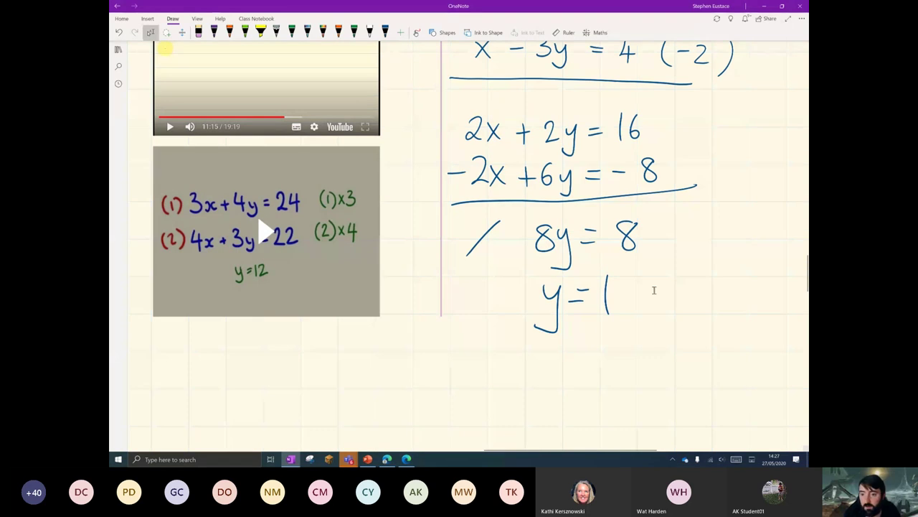
{"action": "scroll", "coordinate": [355, 353], "scroll_direction": "up", "scroll_amount": 3}
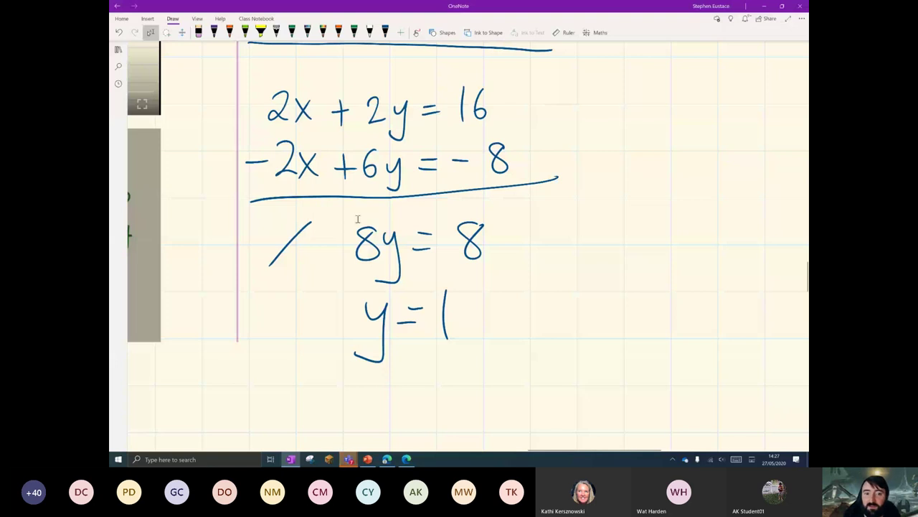
{"action": "left_click", "coordinate": [385, 33]}
{"action": "mouse_move", "coordinate": [581, 109]}
{"action": "left_mouse_down"}
{"action": "mouse_move", "coordinate": [600, 125]}
{"action": "mouse_move", "coordinate": [621, 125]}
{"action": "left_mouse_up"}
{"action": "left_click_drag", "start_coordinate": [621, 109], "coordinate": [607, 126]}
{"action": "mouse_move", "coordinate": [646, 106]}
{"action": "left_mouse_down"}
{"action": "mouse_move", "coordinate": [646, 126]}
{"action": "mouse_move", "coordinate": [658, 115]}
{"action": "left_mouse_up"}
{"action": "left_click_drag", "start_coordinate": [666, 107], "coordinate": [685, 125]}
{"action": "mouse_move", "coordinate": [700, 106]}
{"action": "left_mouse_down"}
{"action": "mouse_move", "coordinate": [700, 123]}
{"action": "mouse_move", "coordinate": [714, 122]}
{"action": "left_mouse_up"}
{"action": "mouse_move", "coordinate": [726, 110]}
{"action": "left_mouse_down"}
{"action": "mouse_move", "coordinate": [739, 110]}
{"action": "mouse_move", "coordinate": [739, 120]}
{"action": "left_mouse_up"}
{"action": "mouse_move", "coordinate": [750, 103]}
{"action": "left_mouse_down"}
{"action": "mouse_move", "coordinate": [750, 123]}
{"action": "mouse_move", "coordinate": [760, 116]}
{"action": "left_mouse_up"}
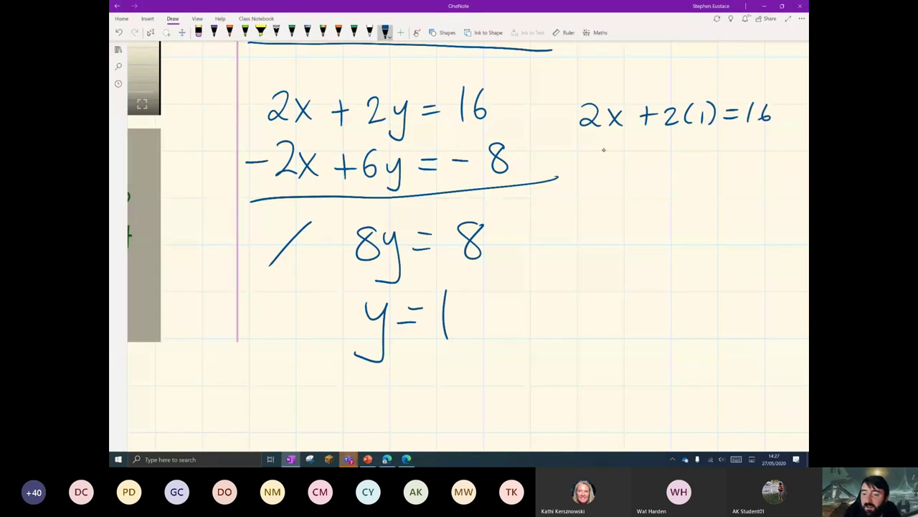
- Handwrite 2x = 14 and x = 7 beneath the substituted equation
{"action": "left_click_drag", "start_coordinate": [590, 160], "coordinate": [605, 174]}
{"action": "mouse_move", "coordinate": [617, 157]}
{"action": "left_mouse_down"}
{"action": "mouse_move", "coordinate": [630, 172]}
{"action": "mouse_move", "coordinate": [617, 173]}
{"action": "mouse_move", "coordinate": [663, 158]}
{"action": "left_mouse_up"}
{"action": "left_click_drag", "start_coordinate": [649, 168], "coordinate": [702, 168]}
{"action": "left_click_drag", "start_coordinate": [697, 150], "coordinate": [697, 179]}
{"action": "mouse_move", "coordinate": [650, 190]}
{"action": "left_mouse_down"}
{"action": "mouse_move", "coordinate": [634, 205]}
{"action": "mouse_move", "coordinate": [667, 190]}
{"action": "left_mouse_up"}
{"action": "left_click_drag", "start_coordinate": [655, 199], "coordinate": [668, 199]}
{"action": "left_click_drag", "start_coordinate": [676, 194], "coordinate": [688, 211]}
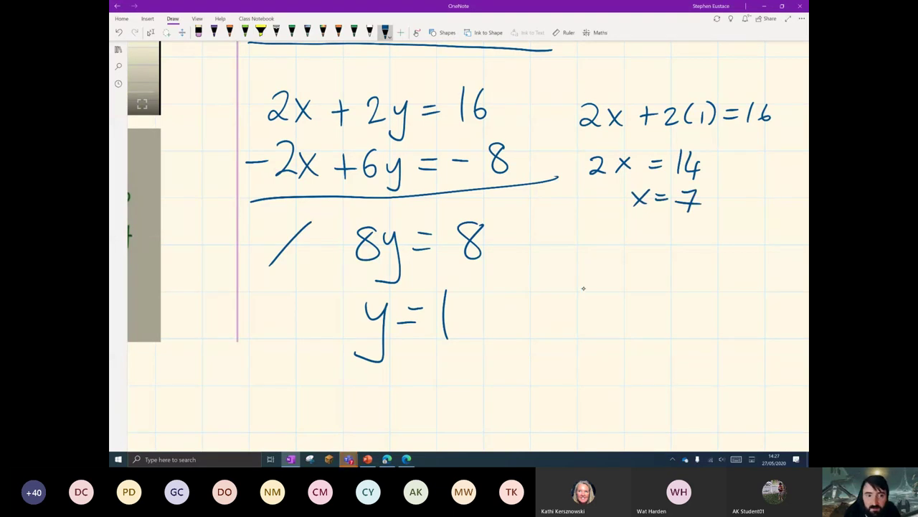
- Draw a tick beside 2x + 2y = 16 and another beside -2x + 6y = -8, and leave inking mode
{"action": "mouse_move", "coordinate": [508, 98]}
{"action": "left_mouse_down"}
{"action": "mouse_move", "coordinate": [515, 108]}
{"action": "mouse_move", "coordinate": [563, 86]}
{"action": "left_mouse_up"}
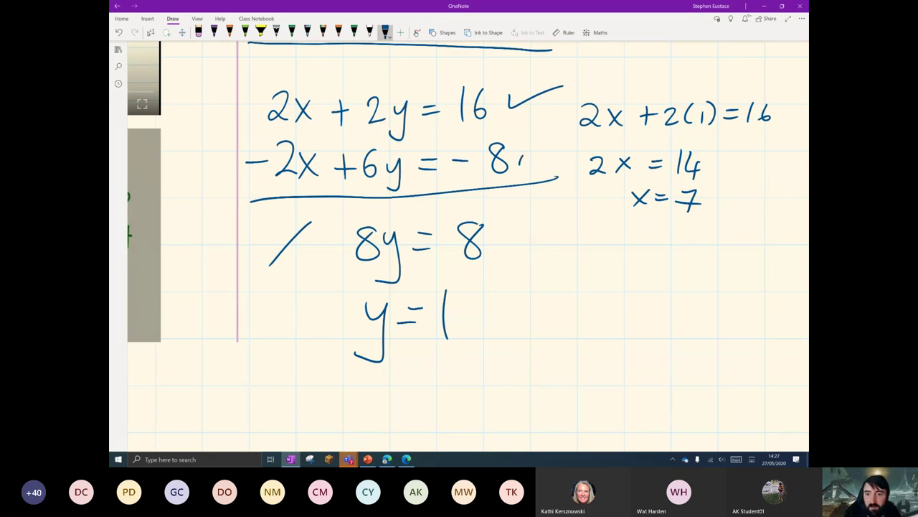
{"action": "left_click_drag", "start_coordinate": [522, 162], "coordinate": [562, 138]}
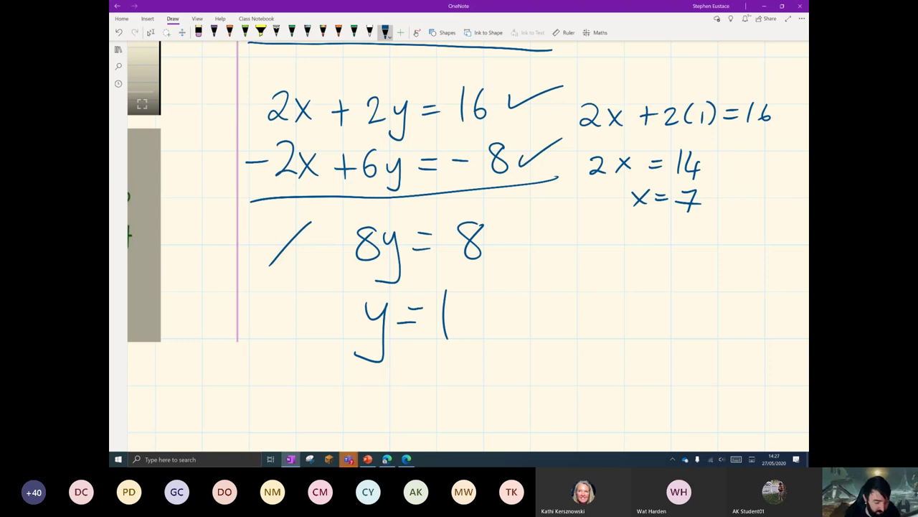
{"action": "left_click", "coordinate": [150, 32]}
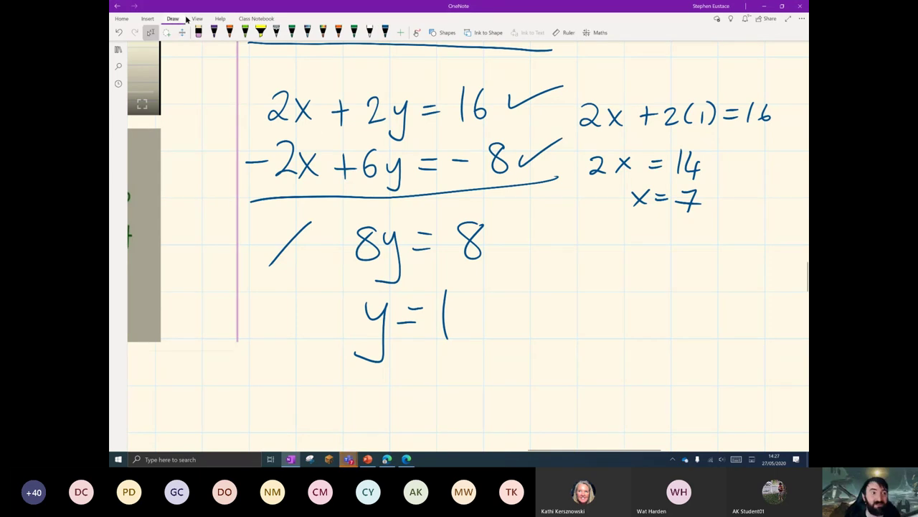
- Replay the ink in an area covering the elimination and substitution working
{"action": "scroll", "coordinate": [302, 352], "scroll_direction": "up", "scroll_amount": 3}
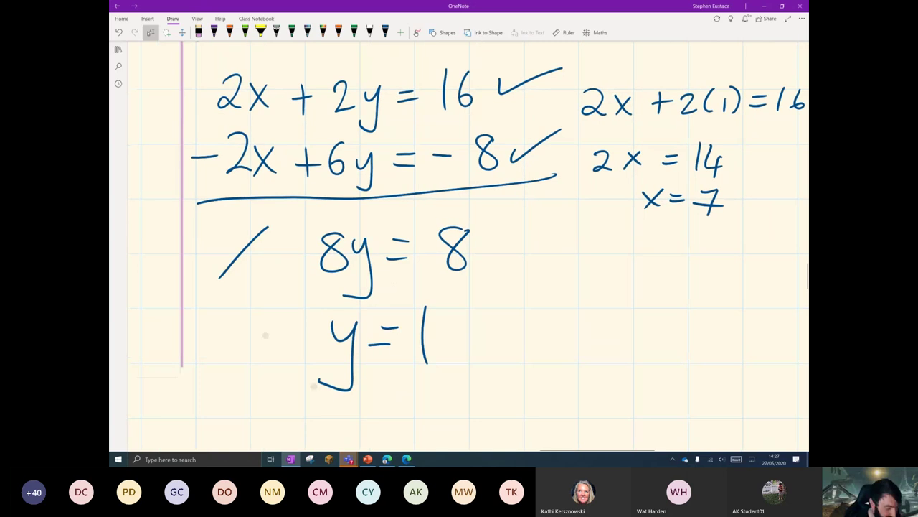
{"action": "left_click", "coordinate": [503, 177]}
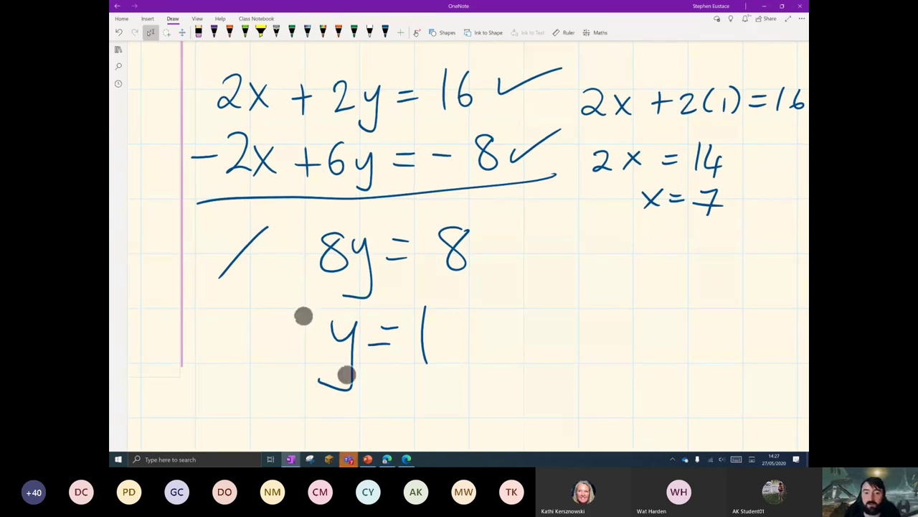
{"action": "scroll", "coordinate": [323, 345], "scroll_direction": "right", "scroll_amount": 2}
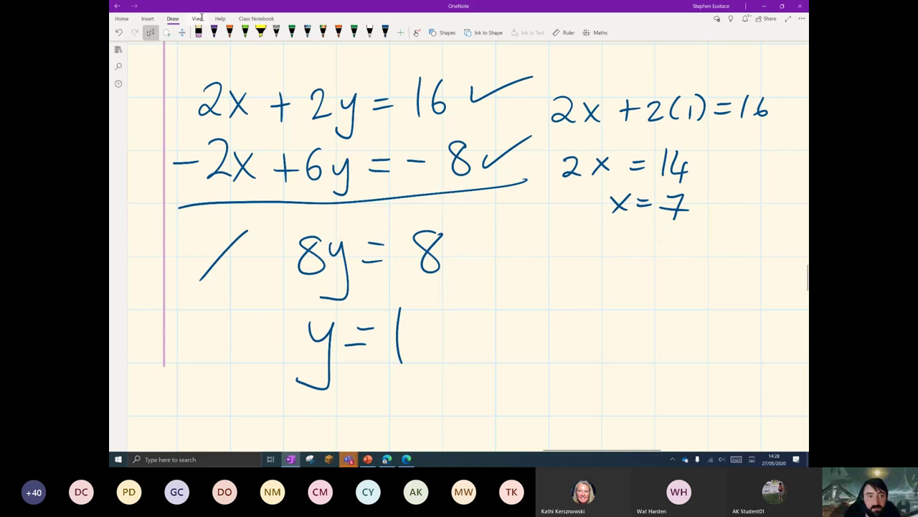
{"action": "left_click", "coordinate": [198, 18]}
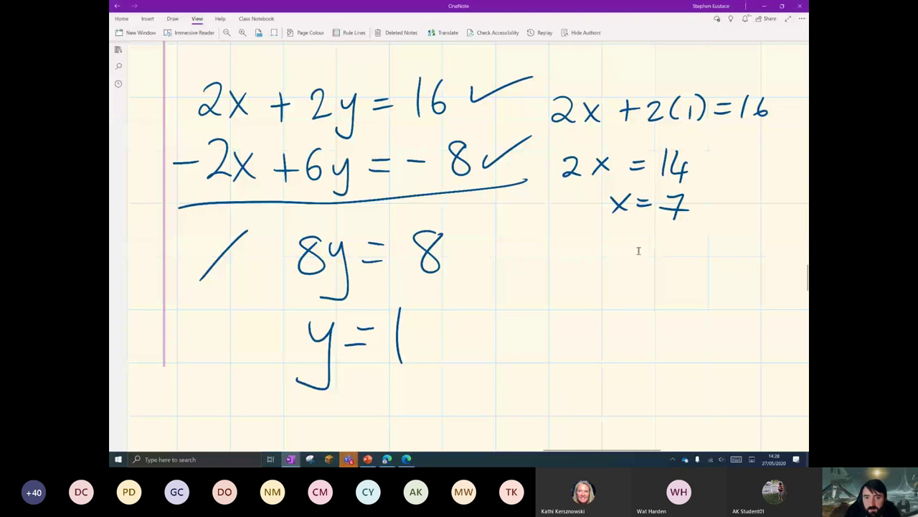
{"action": "left_click", "coordinate": [531, 39]}
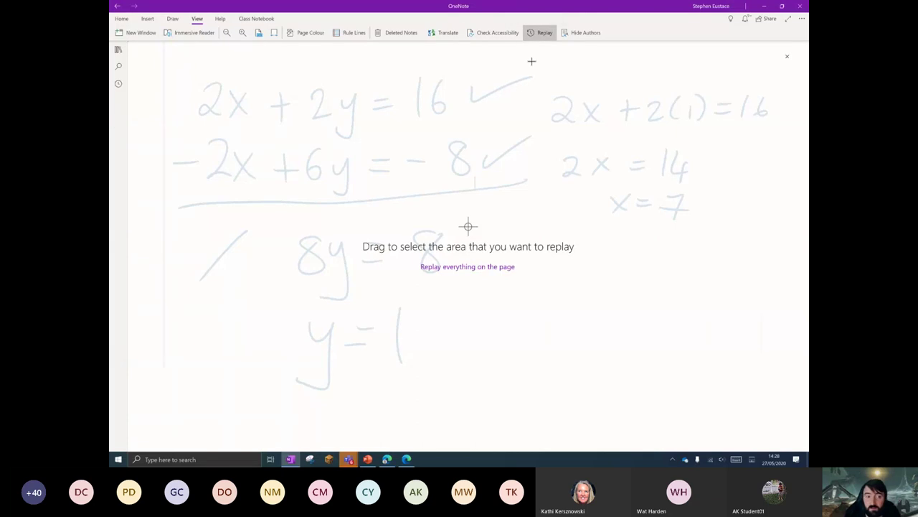
{"action": "mouse_move", "coordinate": [142, 54]}
{"action": "left_mouse_down"}
{"action": "mouse_move", "coordinate": [577, 213]}
{"action": "mouse_move", "coordinate": [686, 277]}
{"action": "mouse_move", "coordinate": [746, 330]}
{"action": "mouse_move", "coordinate": [781, 375]}
{"action": "mouse_move", "coordinate": [782, 406]}
{"action": "left_mouse_up"}
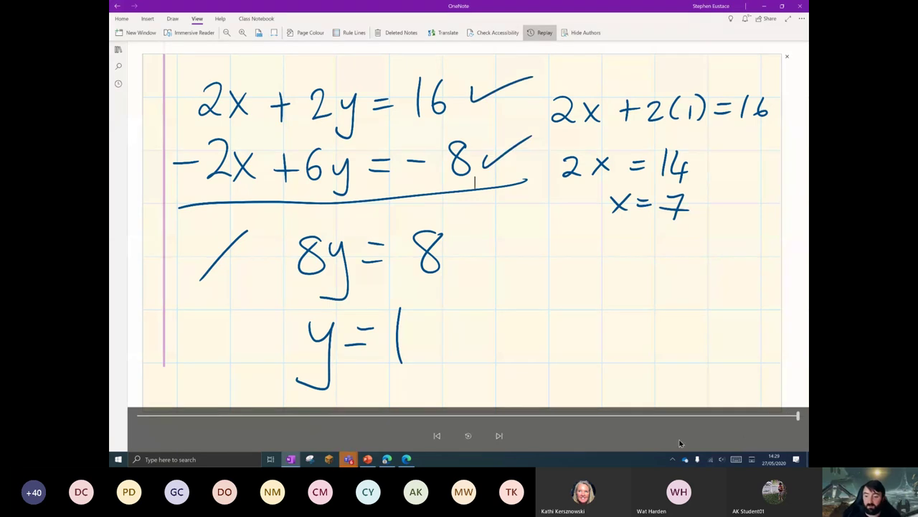
- Scrub the ink replay back to the partly written 8y = line and forward through the substitution to x = 7
{"action": "mouse_move", "coordinate": [797, 415]}
{"action": "left_mouse_down"}
{"action": "mouse_move", "coordinate": [322, 416]}
{"action": "mouse_move", "coordinate": [681, 412]}
{"action": "mouse_move", "coordinate": [332, 399]}
{"action": "mouse_move", "coordinate": [587, 408]}
{"action": "mouse_move", "coordinate": [440, 402]}
{"action": "left_mouse_up"}
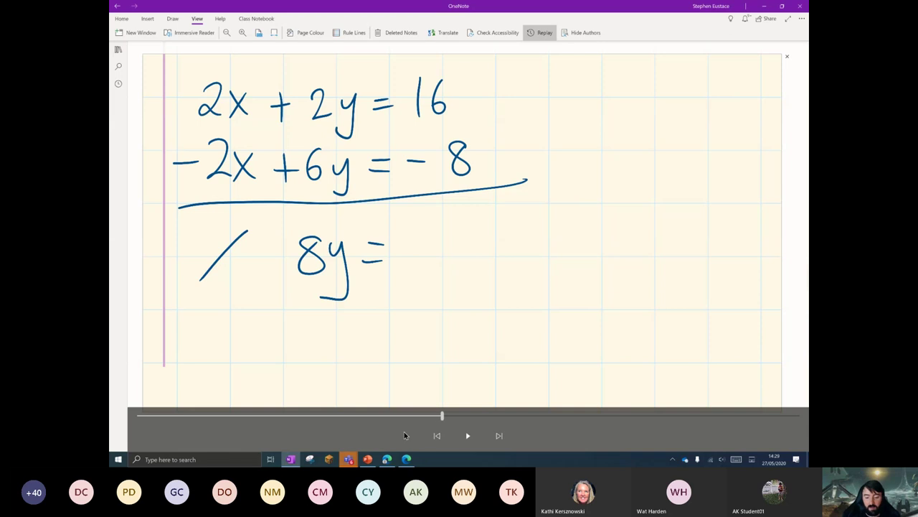
{"action": "mouse_move", "coordinate": [406, 462]}
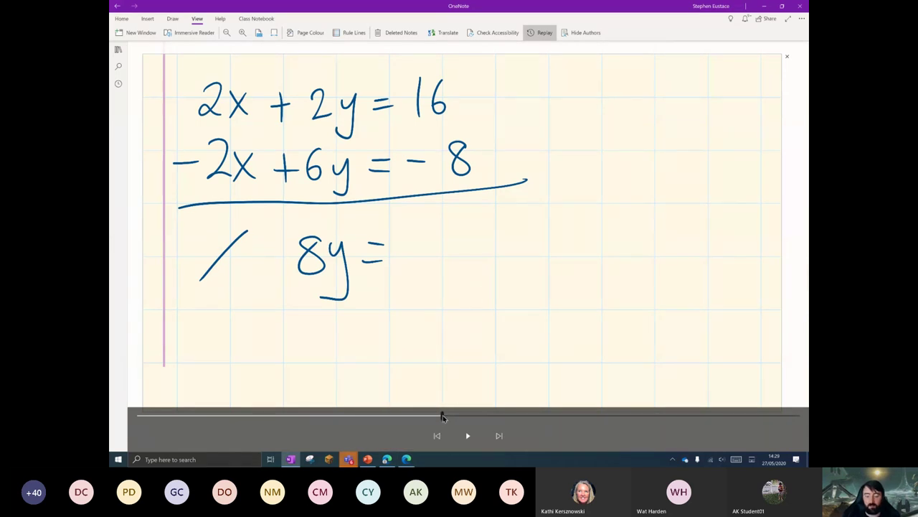
{"action": "mouse_move", "coordinate": [442, 415]}
{"action": "left_mouse_down"}
{"action": "mouse_move", "coordinate": [344, 414]}
{"action": "mouse_move", "coordinate": [578, 415]}
{"action": "left_mouse_up"}
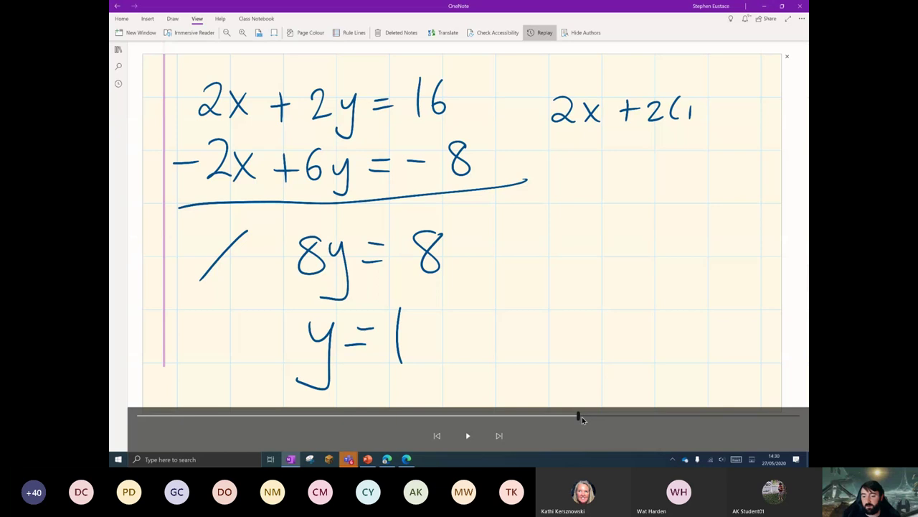
{"action": "left_click_drag", "start_coordinate": [581, 416], "coordinate": [776, 415]}
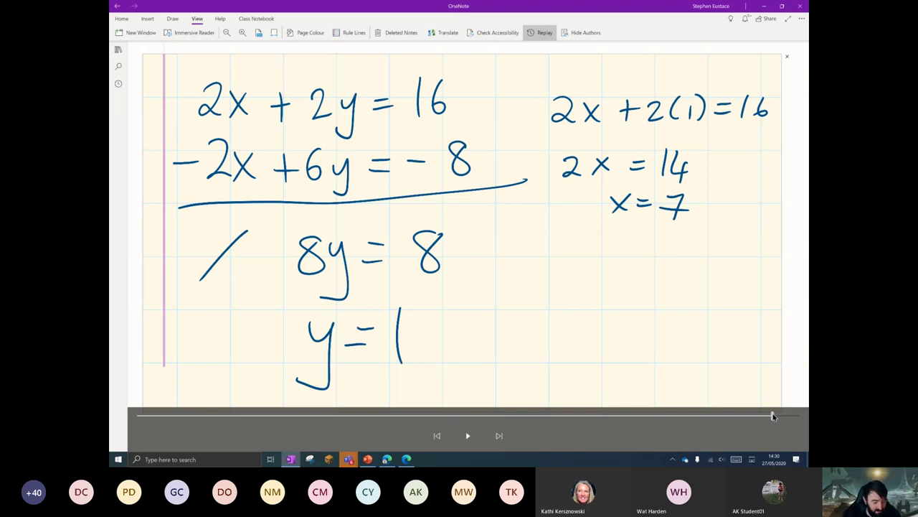
- Step the ink replay back to the partly written 2x = 14 line and close the replay
{"action": "key", "text": "Left"}
{"action": "key", "text": "Left"}
{"action": "key", "text": "Left"}
{"action": "key", "text": "Left"}
{"action": "key", "text": "Left"}
{"action": "key", "text": "Left"}
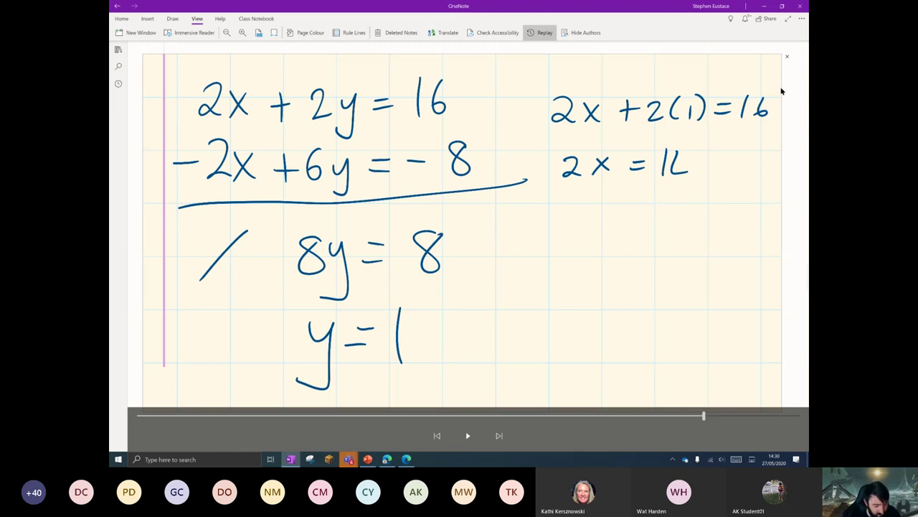
{"action": "left_click", "coordinate": [787, 56]}
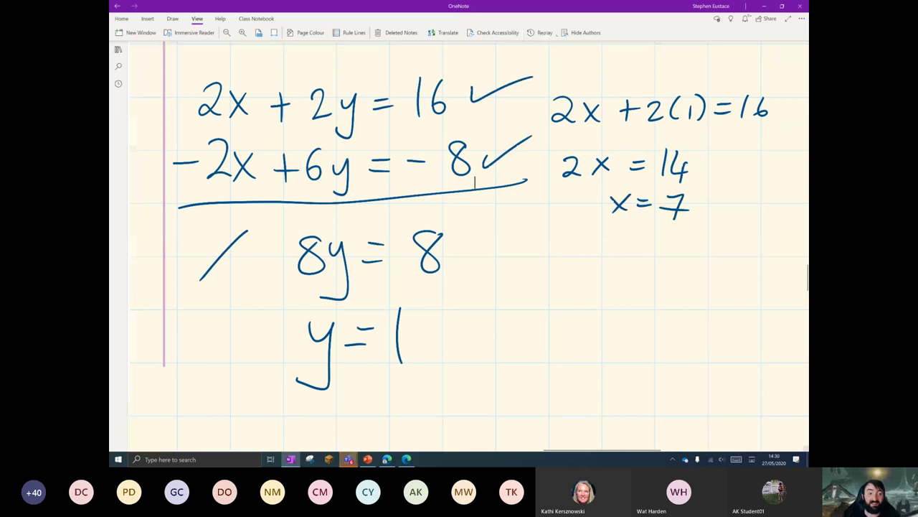
- Sketch a rectangle with diagonal strokes across its four corners, plus an overlapping circle and ellipse, near the substitution working
{"action": "scroll", "coordinate": [312, 335], "scroll_direction": "down", "scroll_amount": 3}
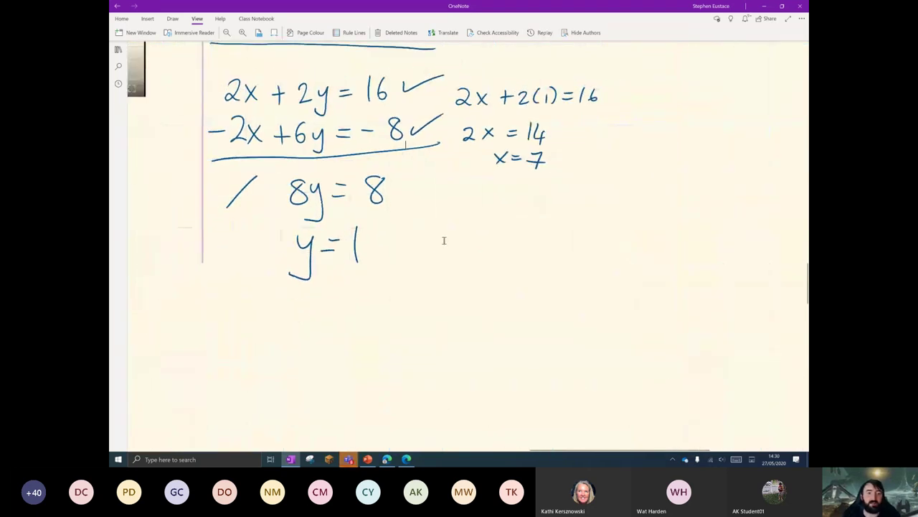
{"action": "scroll", "coordinate": [281, 299], "scroll_direction": "left", "scroll_amount": 1}
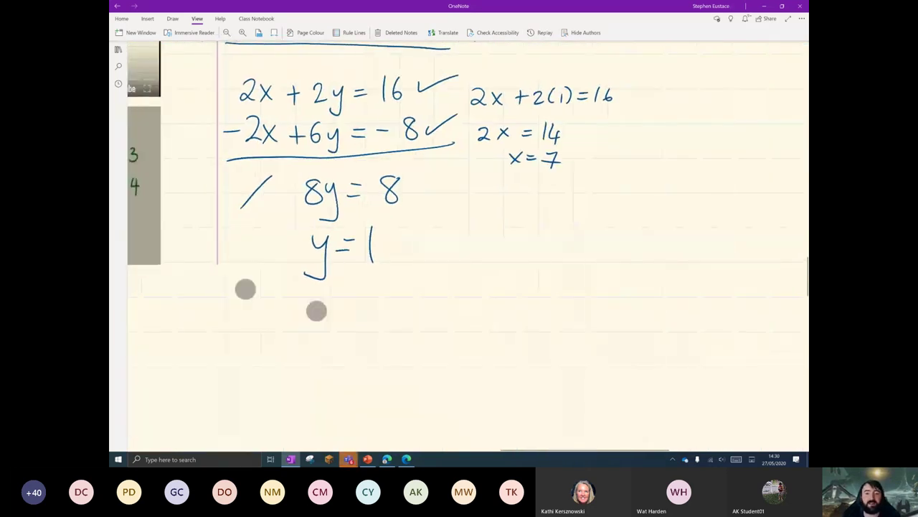
{"action": "scroll", "coordinate": [280, 299], "scroll_direction": "down", "scroll_amount": 2}
{"action": "scroll", "coordinate": [280, 299], "scroll_direction": "up", "scroll_amount": 5}
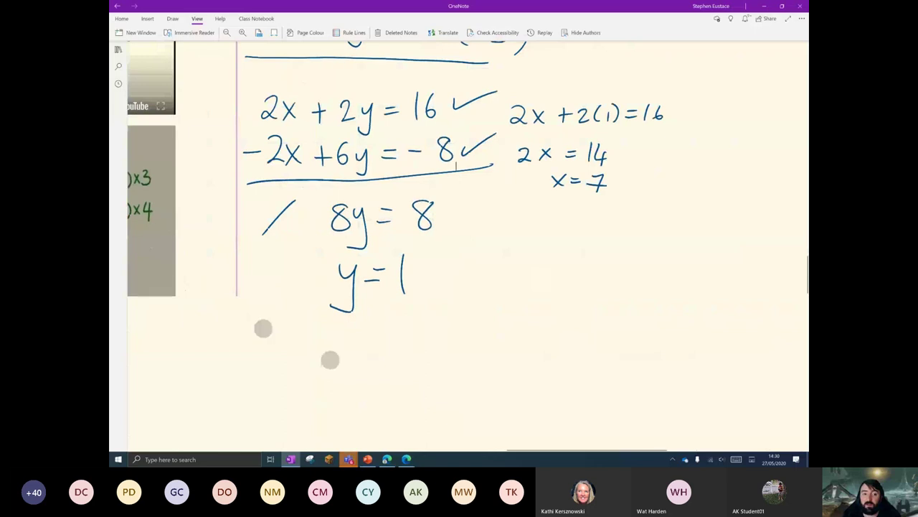
{"action": "scroll", "coordinate": [297, 343], "scroll_direction": "down", "scroll_amount": 2}
{"action": "scroll", "coordinate": [273, 381], "scroll_direction": "up", "scroll_amount": 2}
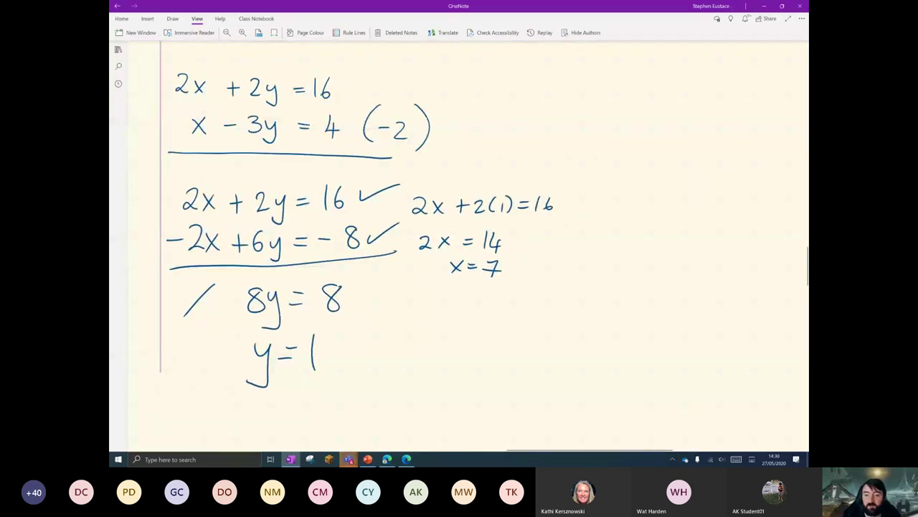
{"action": "mouse_move", "coordinate": [562, 251]}
{"action": "left_mouse_down"}
{"action": "mouse_move", "coordinate": [623, 327]}
{"action": "mouse_move", "coordinate": [681, 269]}
{"action": "mouse_move", "coordinate": [561, 248]}
{"action": "mouse_move", "coordinate": [545, 281]}
{"action": "left_mouse_up"}
{"action": "left_click_drag", "start_coordinate": [664, 242], "coordinate": [696, 275]}
{"action": "left_click_drag", "start_coordinate": [547, 297], "coordinate": [584, 341]}
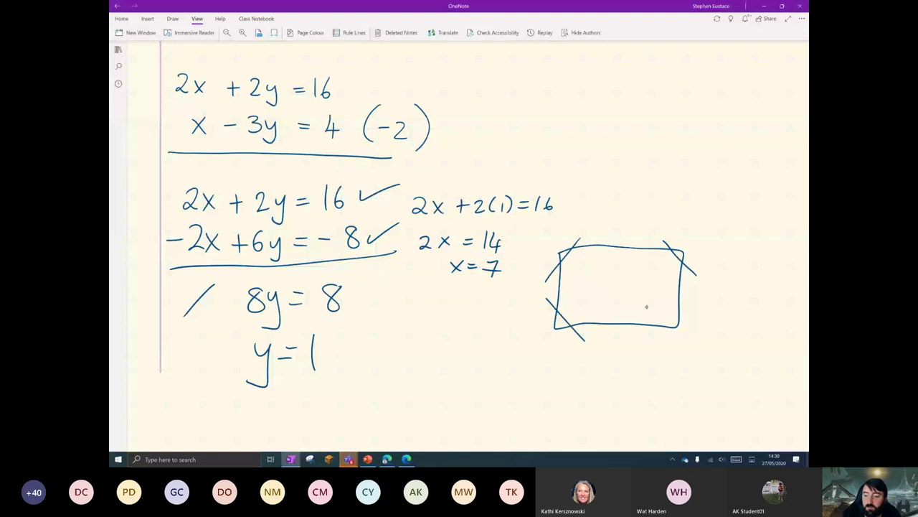
{"action": "left_click_drag", "start_coordinate": [699, 295], "coordinate": [651, 340]}
{"action": "mouse_move", "coordinate": [508, 334]}
{"action": "left_mouse_down"}
{"action": "mouse_move", "coordinate": [411, 380]}
{"action": "mouse_move", "coordinate": [512, 336]}
{"action": "mouse_move", "coordinate": [379, 381]}
{"action": "mouse_move", "coordinate": [531, 339]}
{"action": "left_mouse_up"}
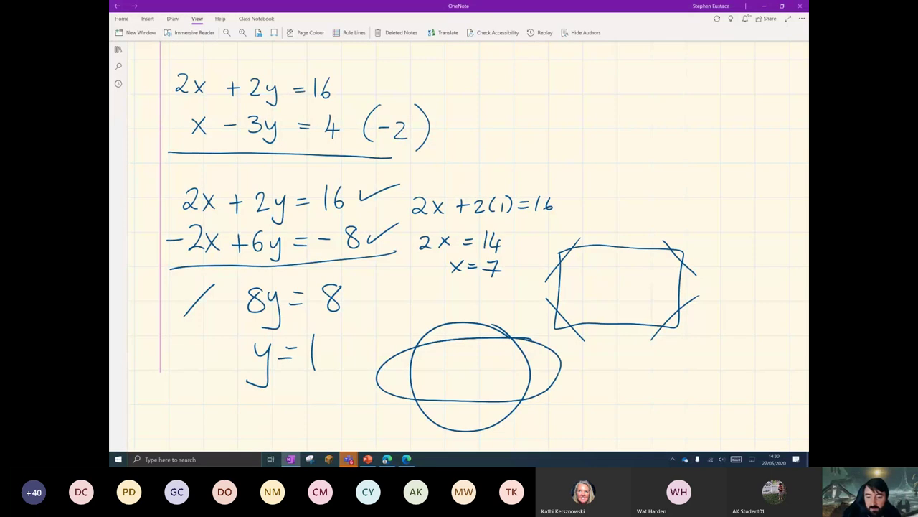
- Replay the ink in an area covering the working and the sketched shapes, scrub forward through it, and close the replay
{"action": "scroll", "coordinate": [629, 281], "scroll_direction": "down", "scroll_amount": 4}
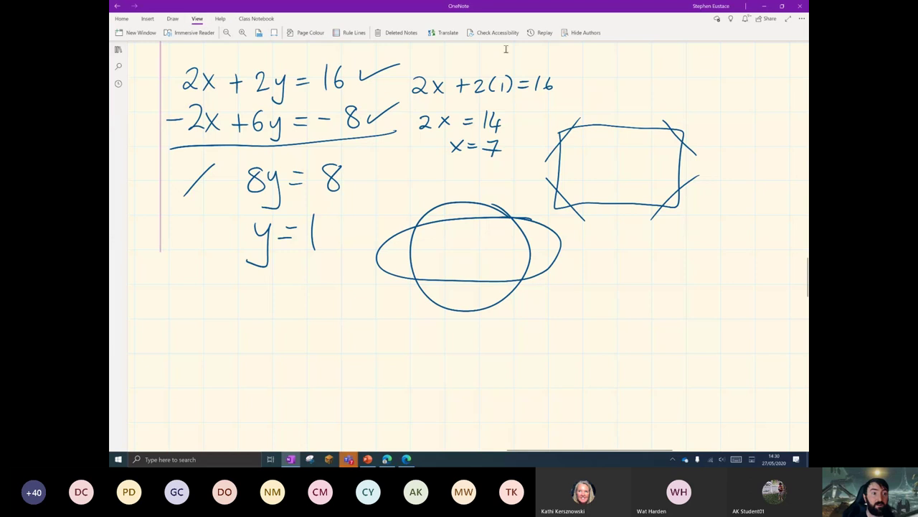
{"action": "left_click", "coordinate": [540, 32]}
{"action": "left_click_drag", "start_coordinate": [162, 56], "coordinate": [761, 349]}
{"action": "mouse_move", "coordinate": [613, 417]}
{"action": "left_mouse_down"}
{"action": "mouse_move", "coordinate": [795, 414]}
{"action": "mouse_move", "coordinate": [720, 410]}
{"action": "left_mouse_up"}
{"action": "left_click", "coordinate": [786, 57]}
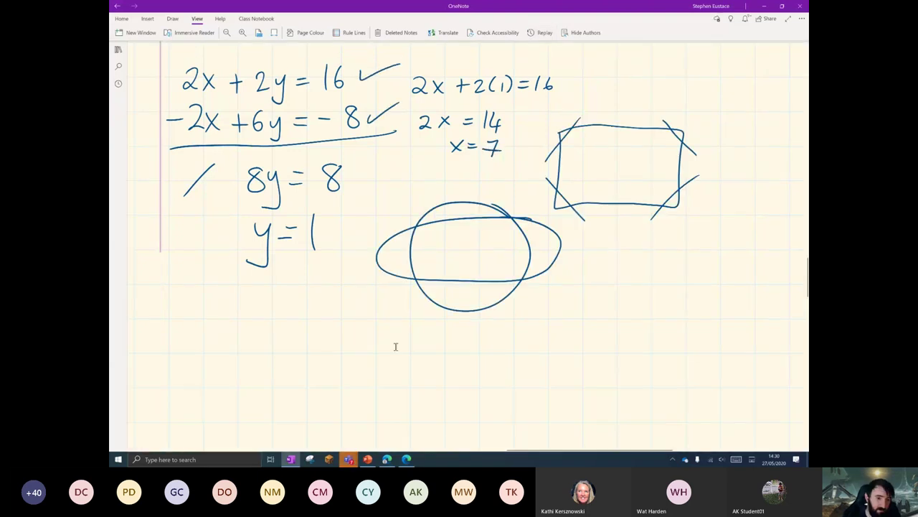
- Insert a new audio recording on the page above the sketched rectangle
{"action": "left_click_drag", "start_coordinate": [302, 337], "coordinate": [311, 381]}
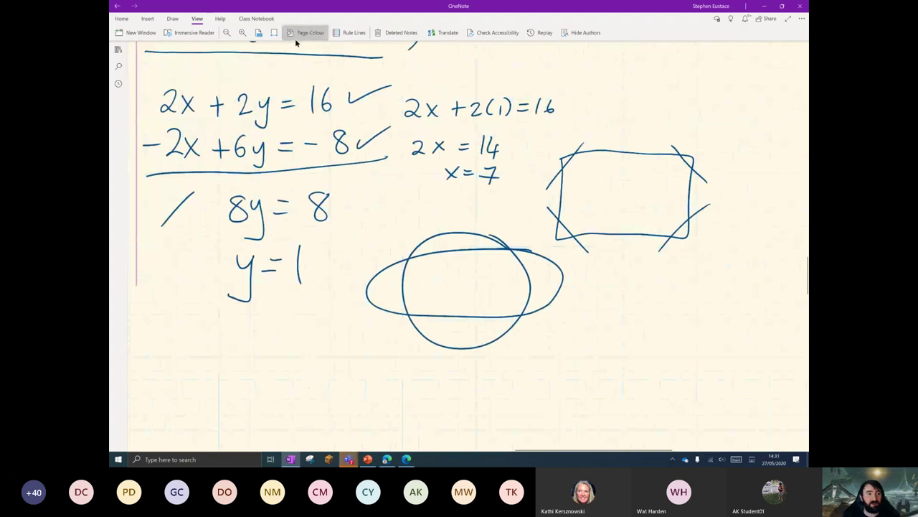
{"action": "left_click", "coordinate": [148, 19]}
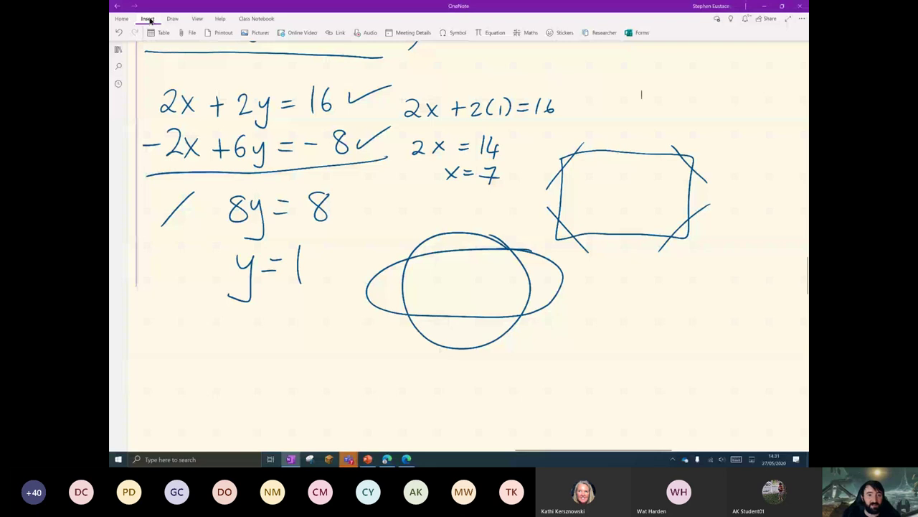
{"action": "left_click", "coordinate": [365, 36]}
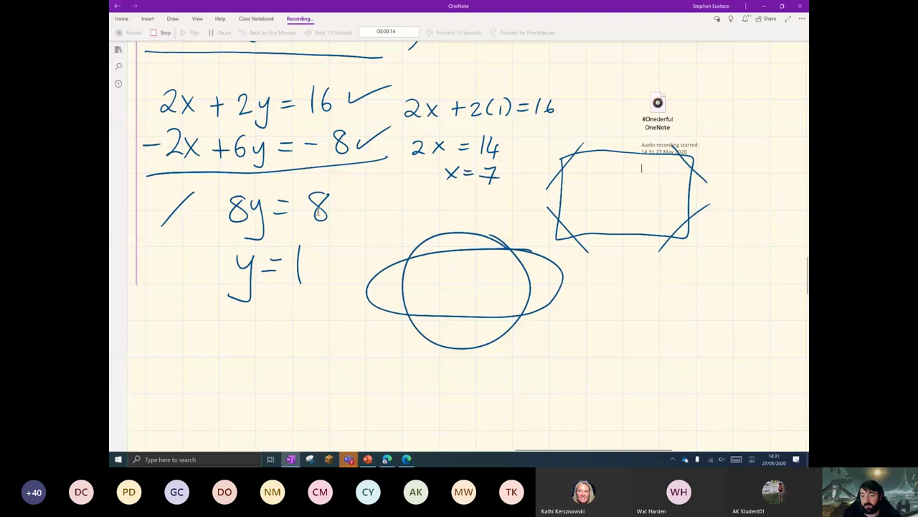
- Stop the running audio recording placed above the sketched rectangle
{"action": "left_click", "coordinate": [659, 161]}
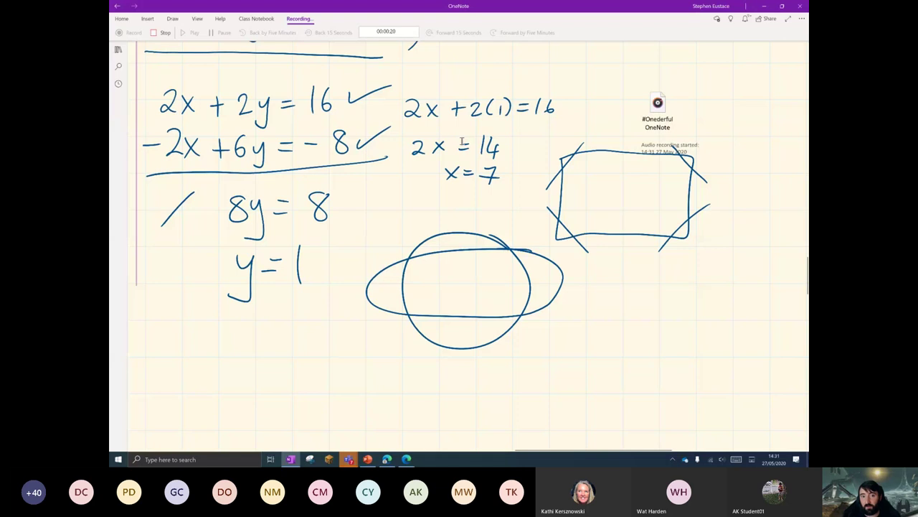
{"action": "left_click", "coordinate": [164, 36]}
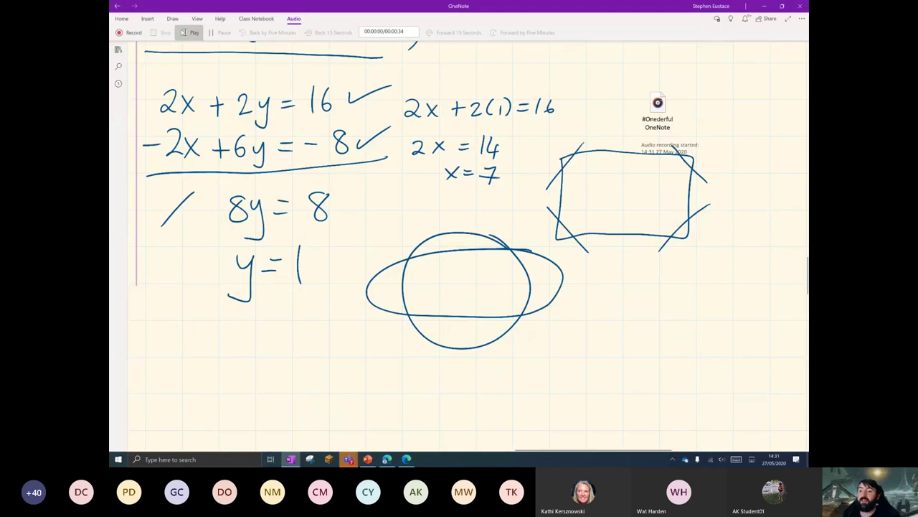
- Play back the audio recording above the rectangle, check the speaker volume, and pause the playback partway through
{"action": "scroll", "coordinate": [531, 258], "scroll_direction": "up", "scroll_amount": 3}
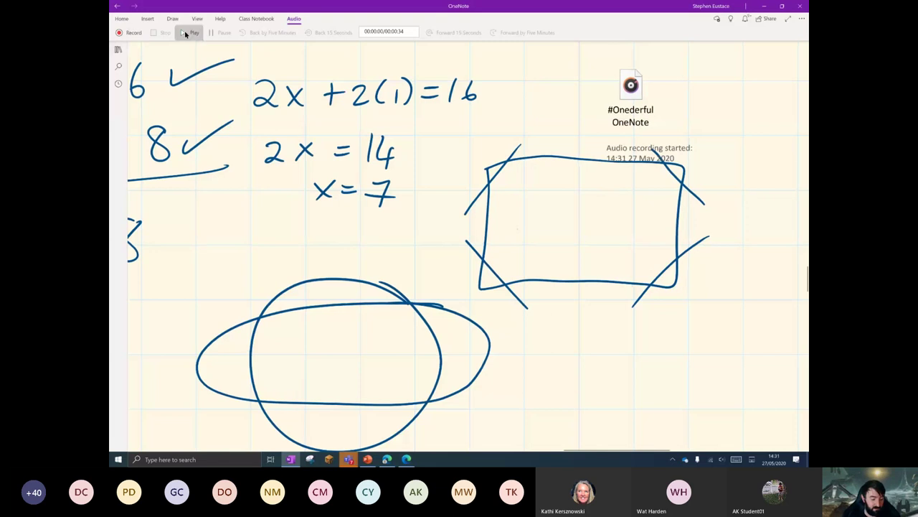
{"action": "left_click", "coordinate": [188, 32]}
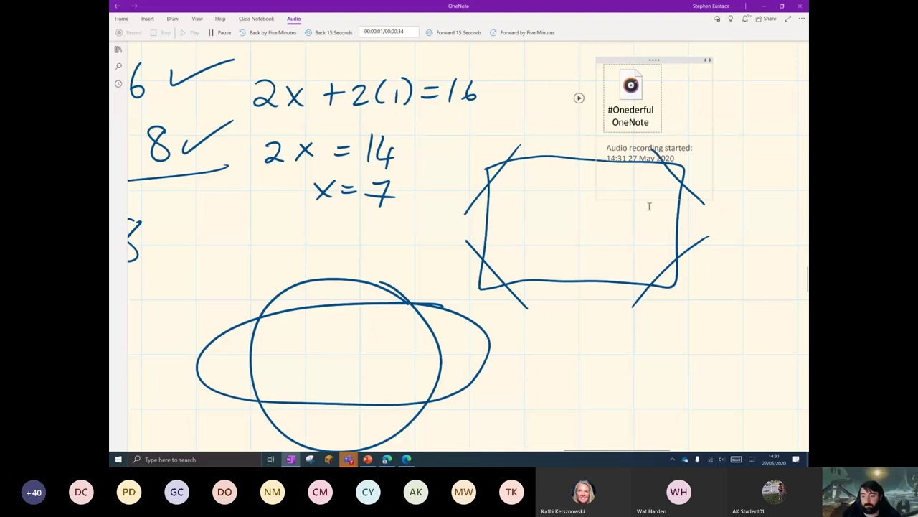
{"action": "left_click", "coordinate": [722, 460]}
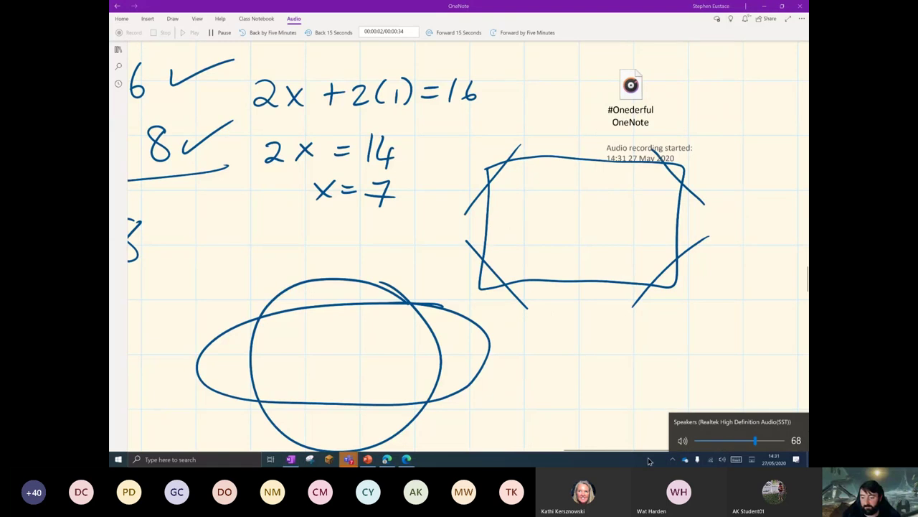
{"action": "left_click", "coordinate": [244, 94]}
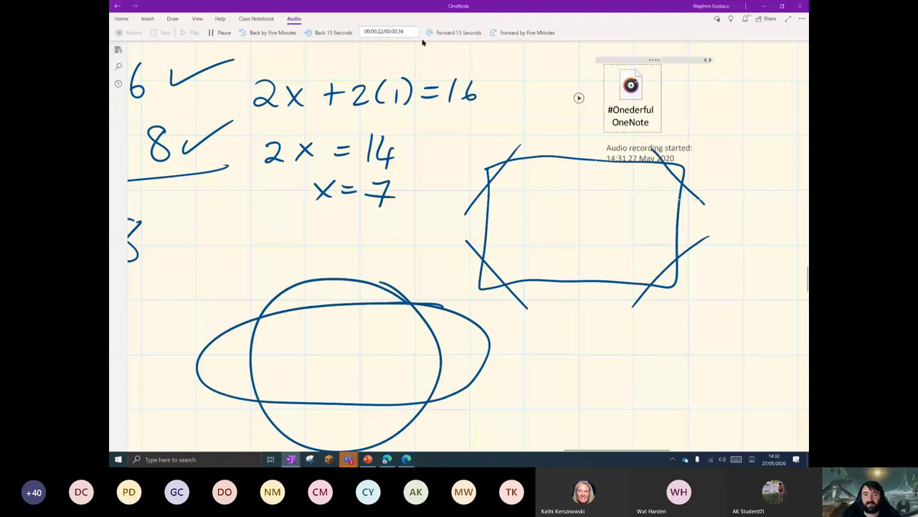
{"action": "left_click", "coordinate": [218, 32]}
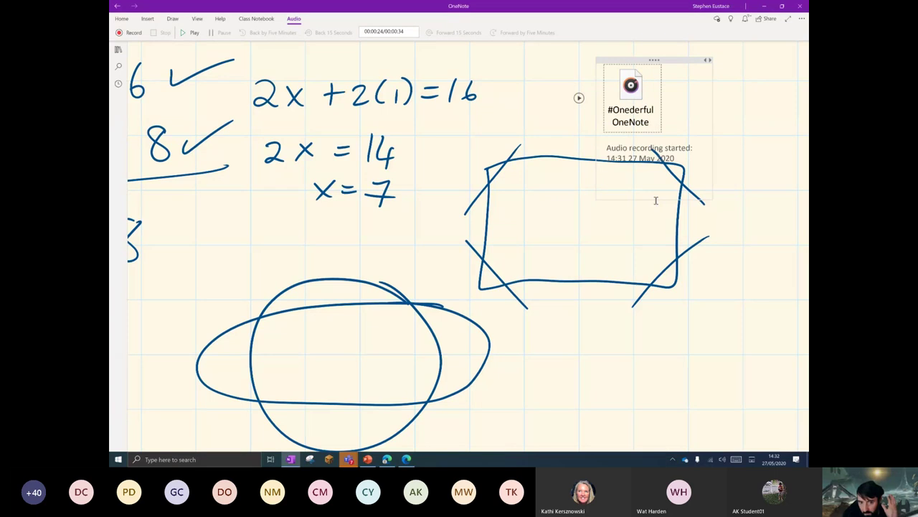
{"action": "left_click", "coordinate": [470, 145]}
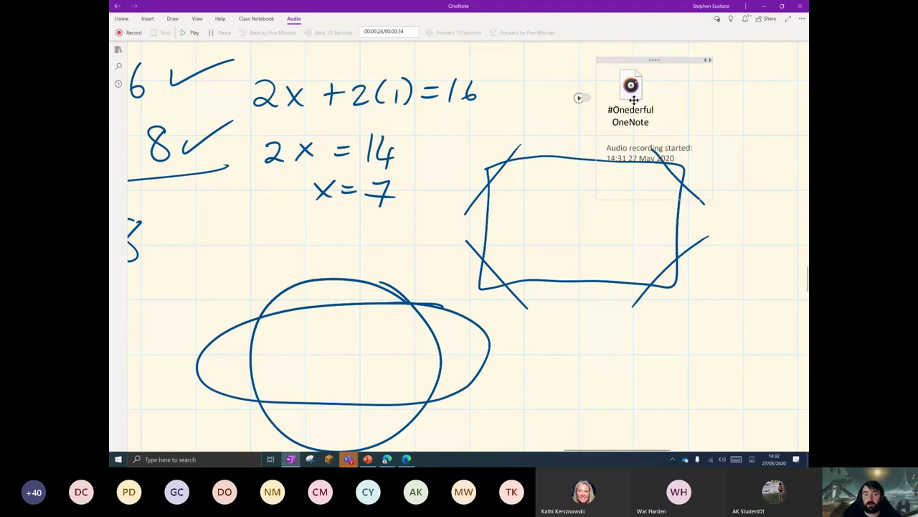
{"action": "mouse_move", "coordinate": [608, 153]}
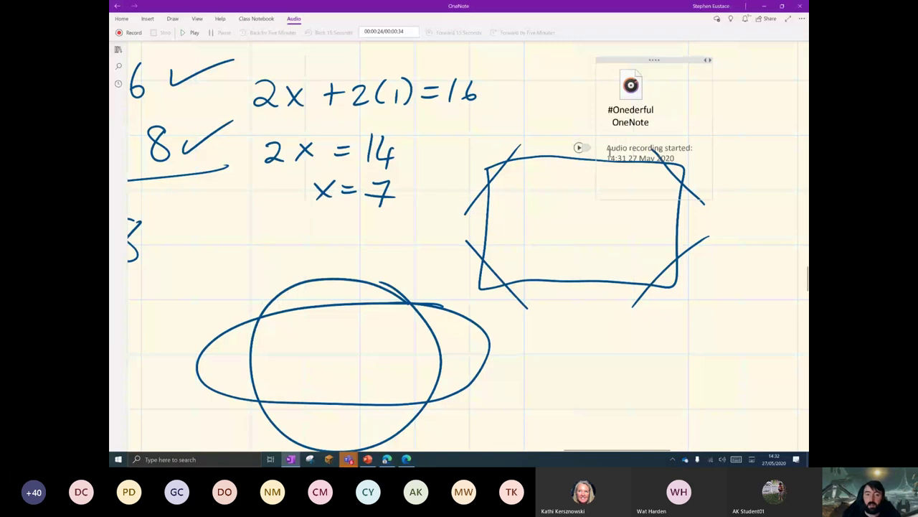
- Insert a new audio recording in the empty area below the y = 1 working
{"action": "scroll", "coordinate": [468, 276], "scroll_direction": "down", "scroll_amount": 3}
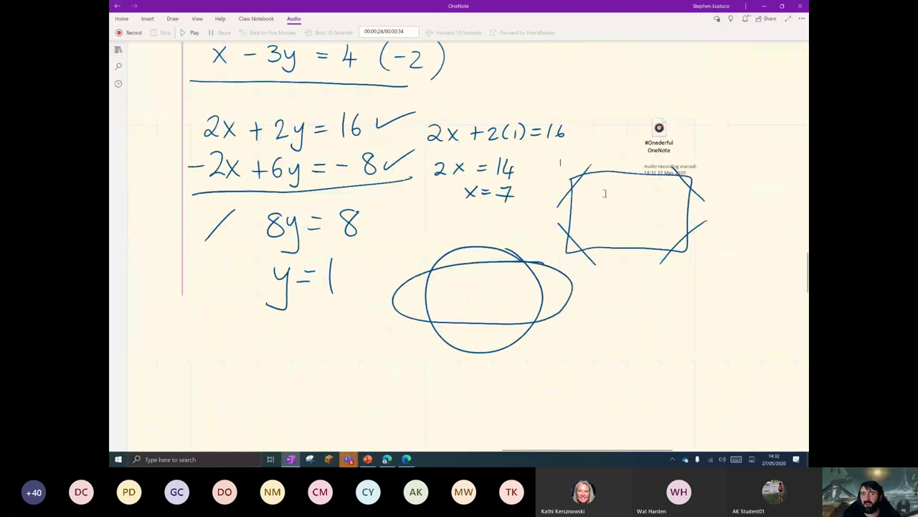
{"action": "scroll", "coordinate": [480, 191], "scroll_direction": "down", "scroll_amount": 3}
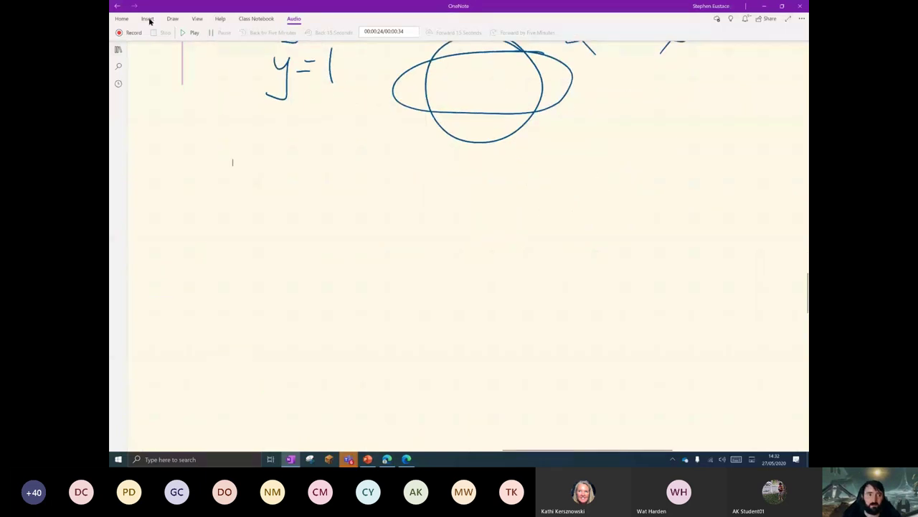
{"action": "left_click", "coordinate": [147, 19]}
{"action": "left_click", "coordinate": [365, 33]}
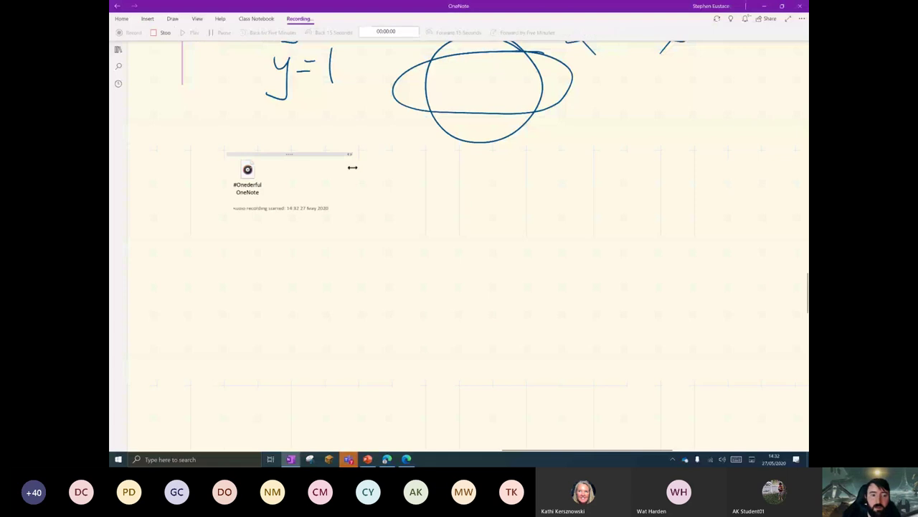
- Handwrite the working x + 2 = 5, x = 5 - 2, x = 3 on three lines beside the running recording
{"action": "mouse_move", "coordinate": [397, 183]}
{"action": "left_mouse_down"}
{"action": "mouse_move", "coordinate": [375, 210]}
{"action": "mouse_move", "coordinate": [395, 211]}
{"action": "left_mouse_up"}
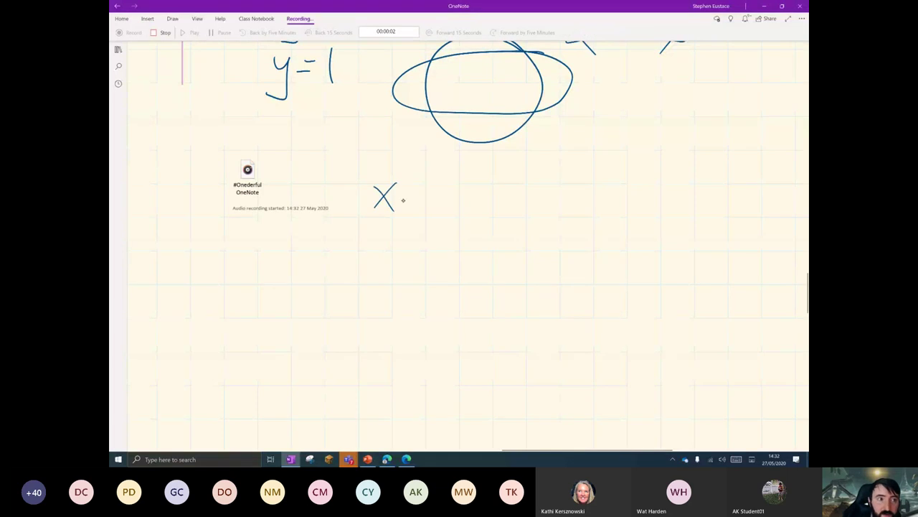
{"action": "mouse_move", "coordinate": [422, 181]}
{"action": "left_mouse_down"}
{"action": "mouse_move", "coordinate": [422, 193]}
{"action": "mouse_move", "coordinate": [450, 212]}
{"action": "mouse_move", "coordinate": [472, 213]}
{"action": "left_mouse_up"}
{"action": "mouse_move", "coordinate": [526, 188]}
{"action": "left_mouse_down"}
{"action": "mouse_move", "coordinate": [525, 212]}
{"action": "mouse_move", "coordinate": [555, 185]}
{"action": "left_mouse_up"}
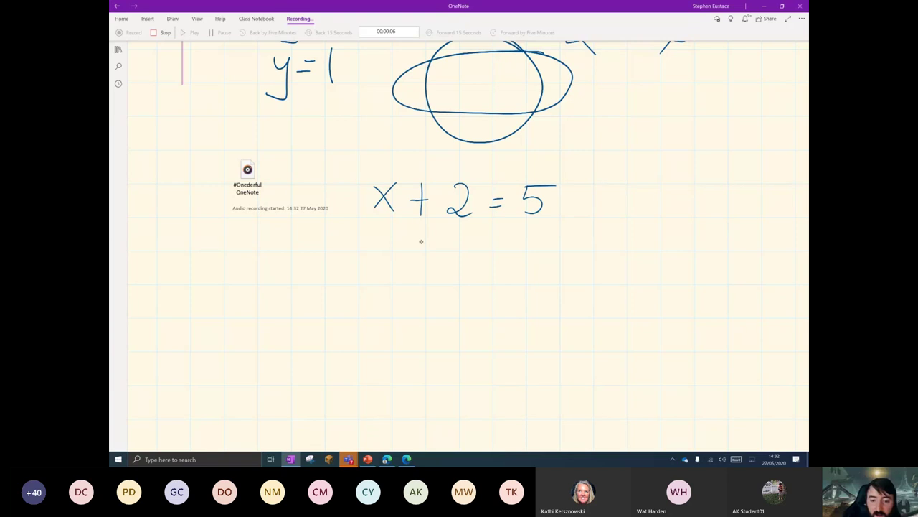
{"action": "mouse_move", "coordinate": [385, 245]}
{"action": "left_mouse_down"}
{"action": "mouse_move", "coordinate": [409, 269]}
{"action": "mouse_move", "coordinate": [384, 269]}
{"action": "left_mouse_up"}
{"action": "mouse_move", "coordinate": [434, 253]}
{"action": "left_mouse_down"}
{"action": "mouse_move", "coordinate": [475, 269]}
{"action": "mouse_move", "coordinate": [520, 254]}
{"action": "left_mouse_up"}
{"action": "mouse_move", "coordinate": [530, 245]}
{"action": "left_mouse_down"}
{"action": "mouse_move", "coordinate": [537, 261]}
{"action": "mouse_move", "coordinate": [557, 264]}
{"action": "left_mouse_up"}
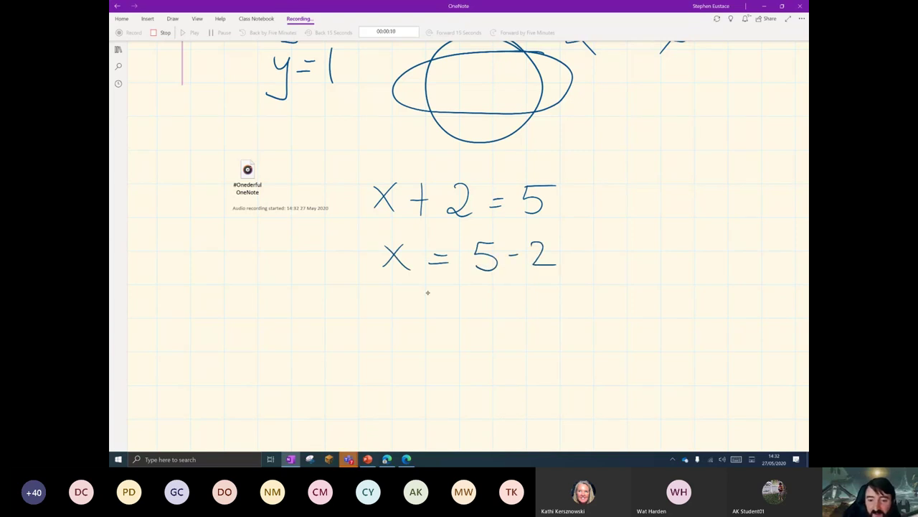
{"action": "left_click_drag", "start_coordinate": [412, 297], "coordinate": [433, 322]}
{"action": "left_click_drag", "start_coordinate": [432, 297], "coordinate": [412, 321]}
{"action": "mouse_move", "coordinate": [475, 292]}
{"action": "left_mouse_down"}
{"action": "mouse_move", "coordinate": [491, 307]}
{"action": "mouse_move", "coordinate": [476, 323]}
{"action": "left_mouse_up"}
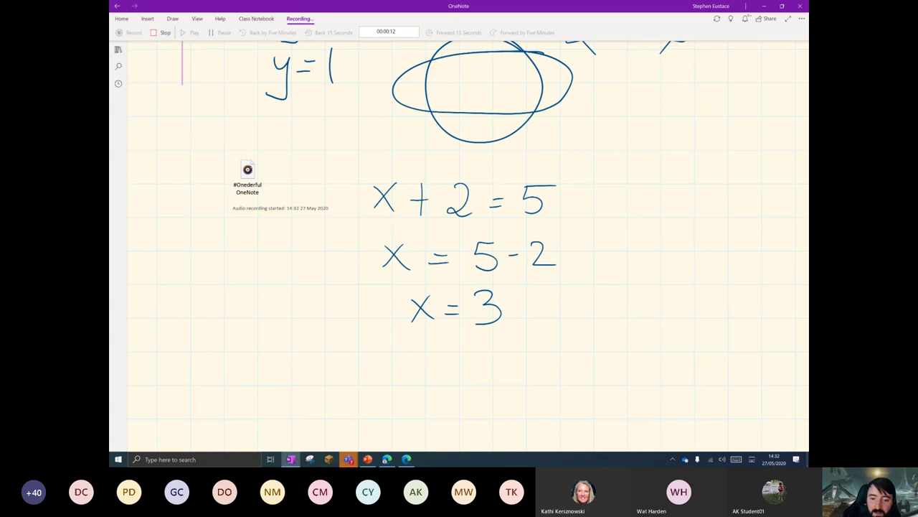
- Highlight in yellow the 5 in x + 2 = 5 and the minus sign in x = 5 - 2
{"action": "left_click", "coordinate": [172, 19]}
{"action": "left_click", "coordinate": [260, 33]}
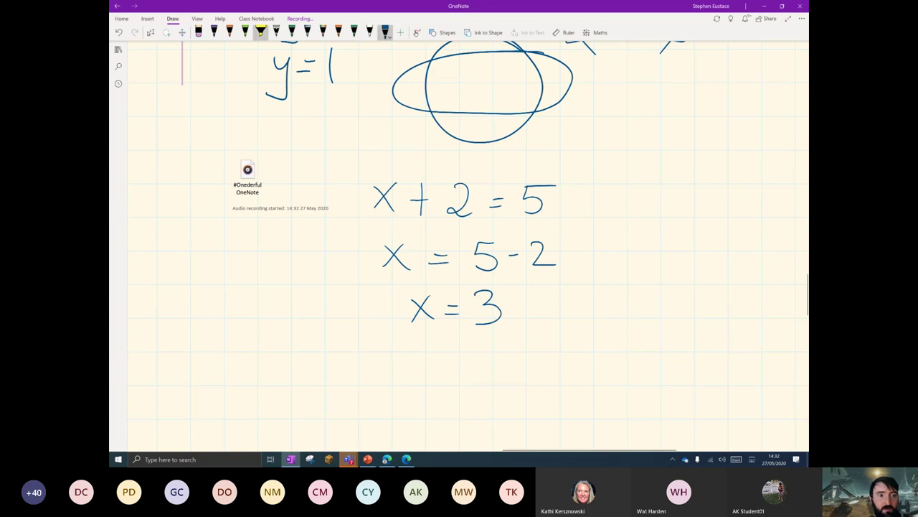
{"action": "mouse_move", "coordinate": [549, 190]}
{"action": "left_mouse_down"}
{"action": "mouse_move", "coordinate": [550, 200]}
{"action": "mouse_move", "coordinate": [525, 206]}
{"action": "mouse_move", "coordinate": [538, 200]}
{"action": "mouse_move", "coordinate": [535, 223]}
{"action": "mouse_move", "coordinate": [538, 183]}
{"action": "left_mouse_up"}
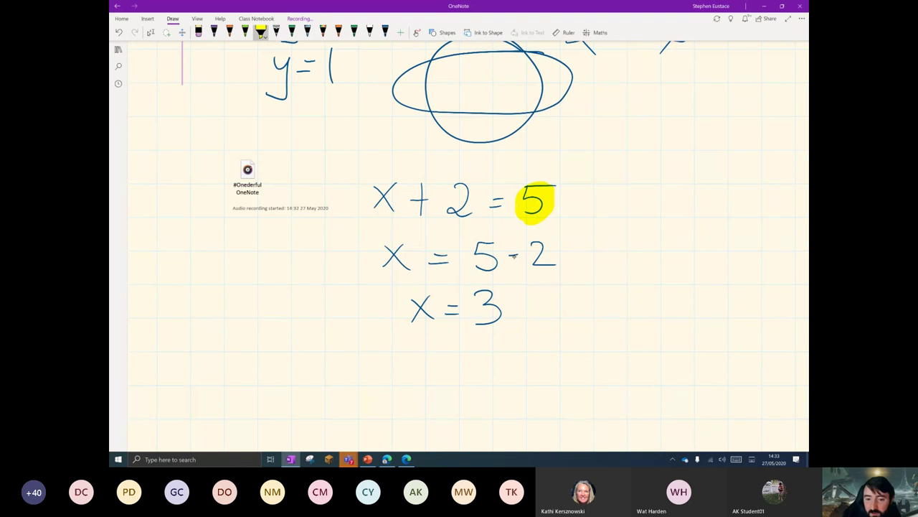
{"action": "left_click_drag", "start_coordinate": [505, 255], "coordinate": [521, 256]}
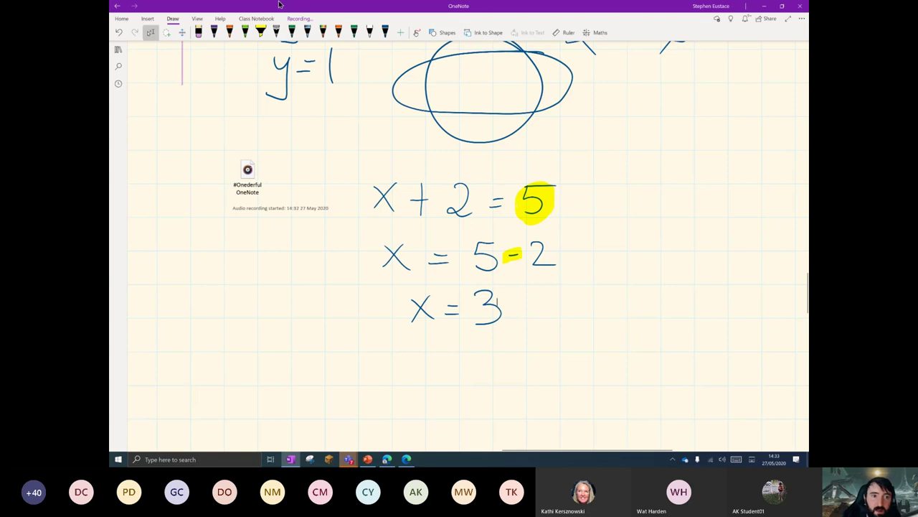
- Stop the audio recording beside the x + 2 = 5 working and briefly play it back
{"action": "left_click", "coordinate": [300, 19]}
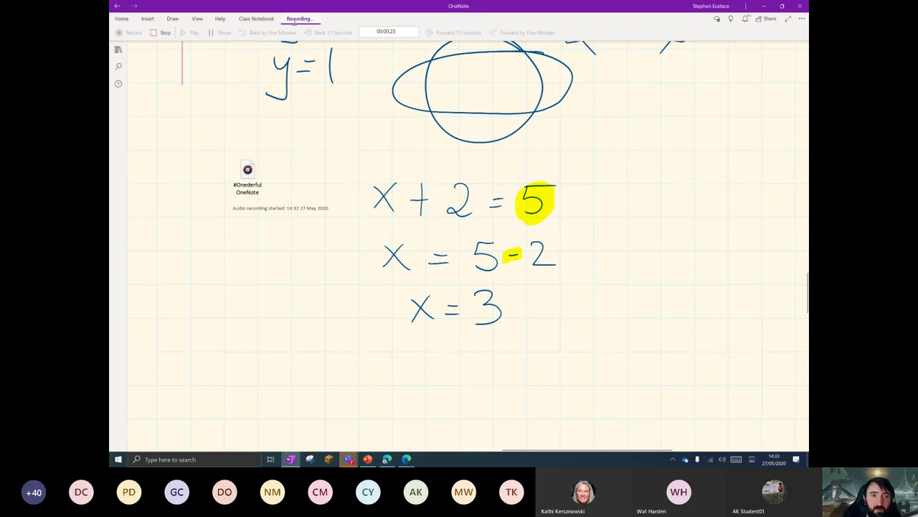
{"action": "left_click", "coordinate": [163, 32]}
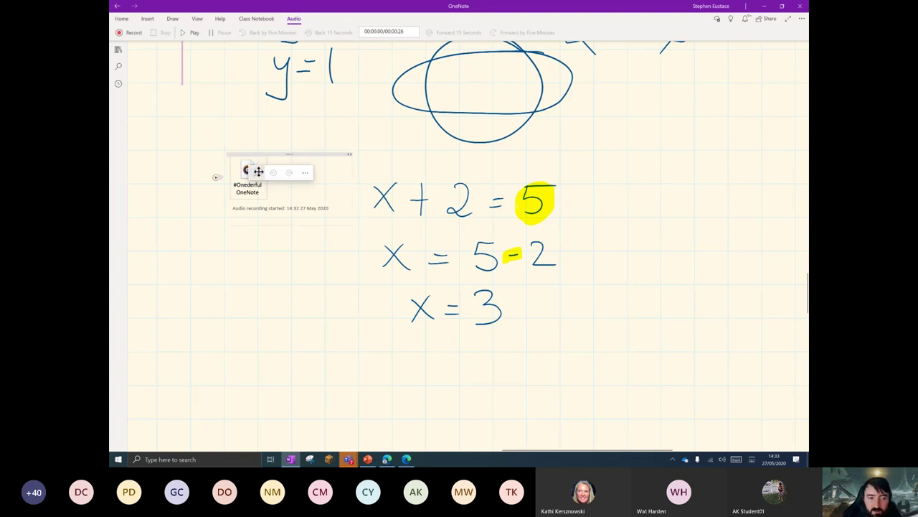
{"action": "left_click", "coordinate": [256, 173]}
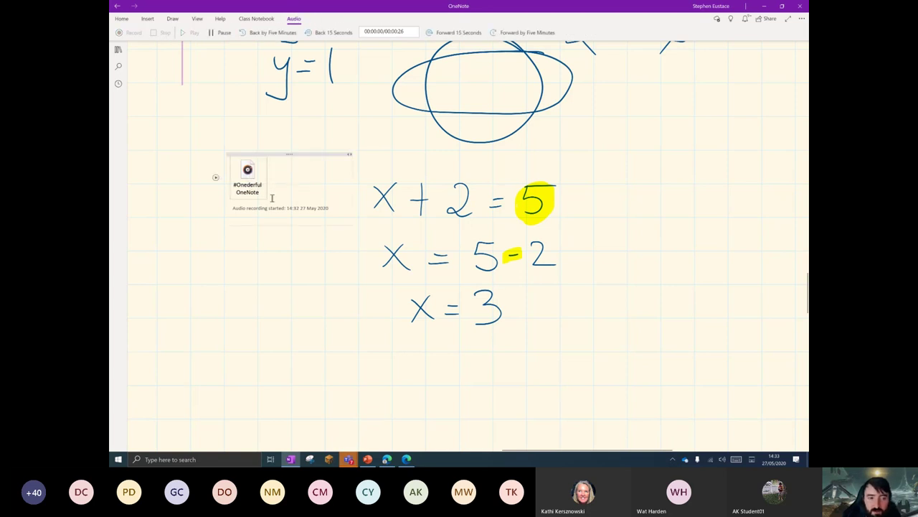
{"action": "left_click", "coordinate": [219, 32]}
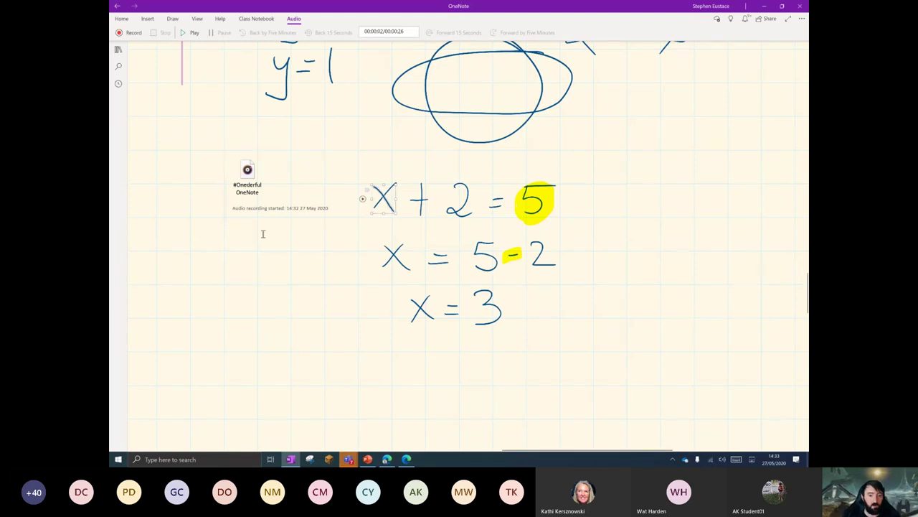
- Look over the recordings and working on the page, and briefly view the Office 365 home page in the browser before returning to OneNote
{"action": "scroll", "coordinate": [322, 294], "scroll_direction": "down", "scroll_amount": 3}
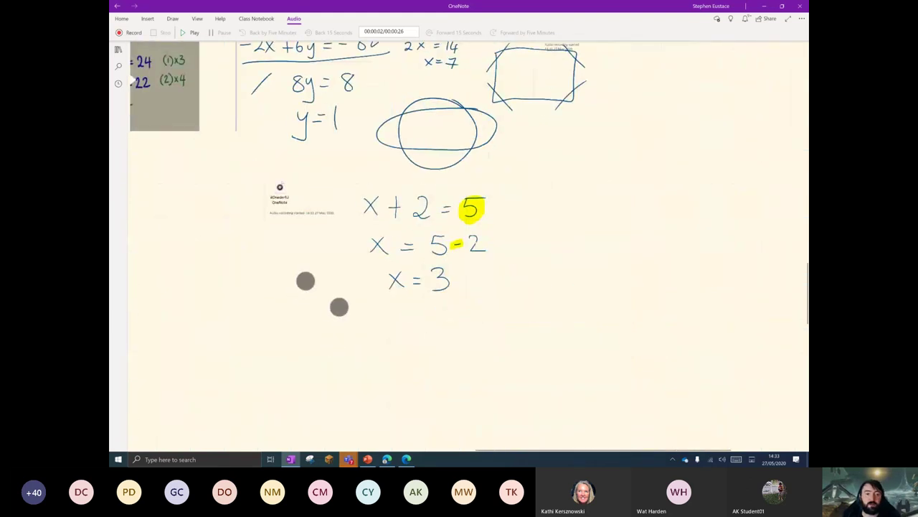
{"action": "scroll", "coordinate": [322, 293], "scroll_direction": "down", "scroll_amount": 3}
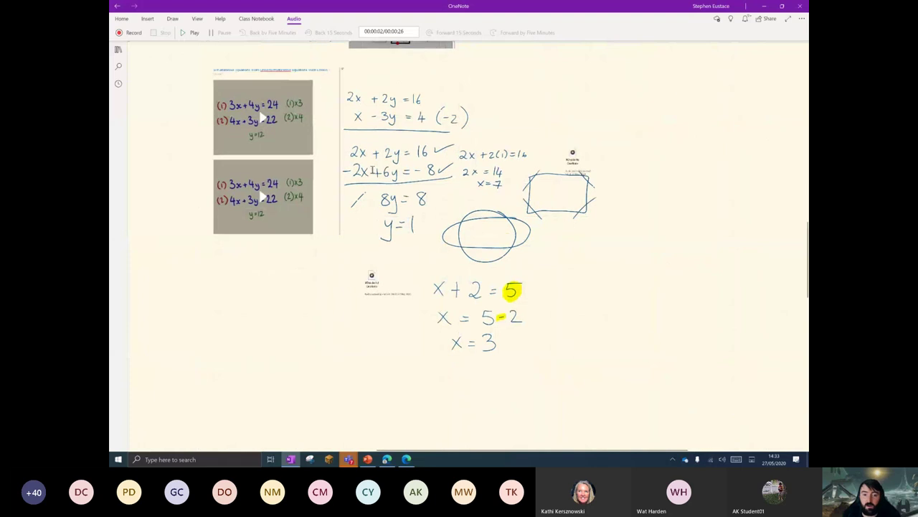
{"action": "scroll", "coordinate": [282, 302], "scroll_direction": "up", "scroll_amount": 3}
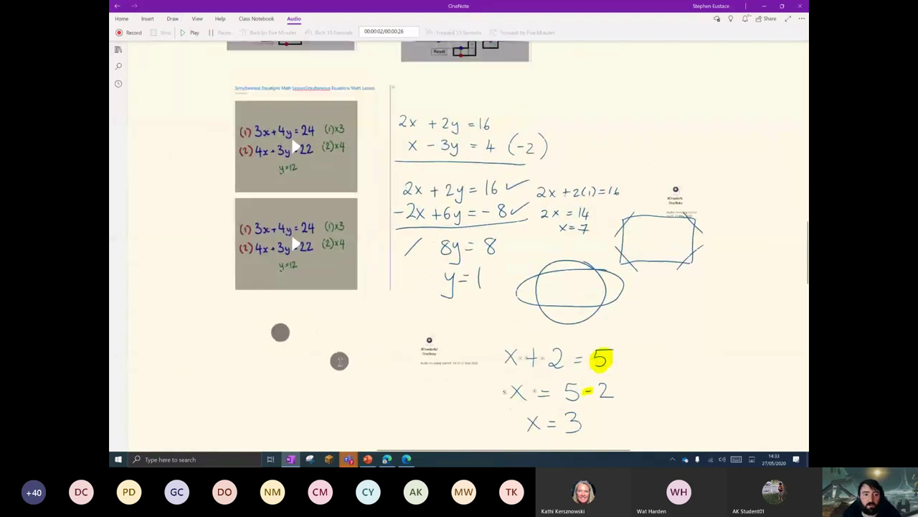
{"action": "scroll", "coordinate": [324, 363], "scroll_direction": "down", "scroll_amount": 5}
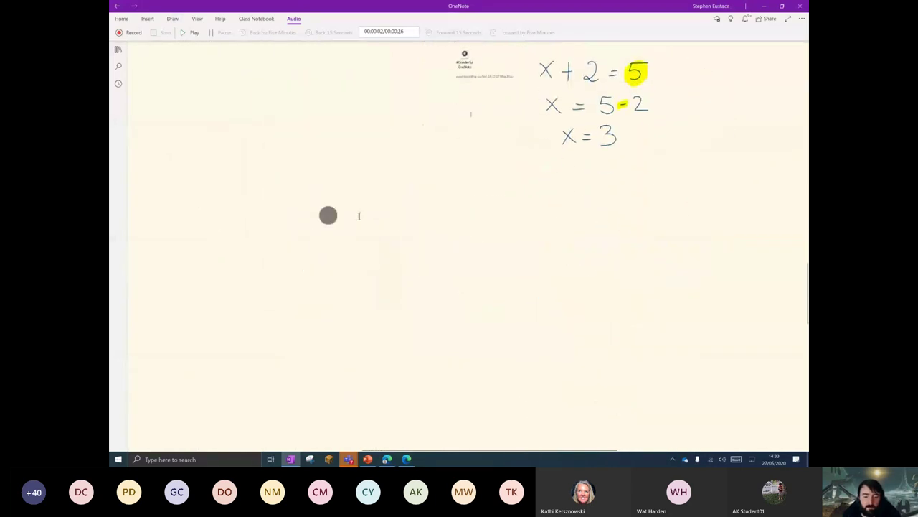
{"action": "left_click", "coordinate": [406, 459]}
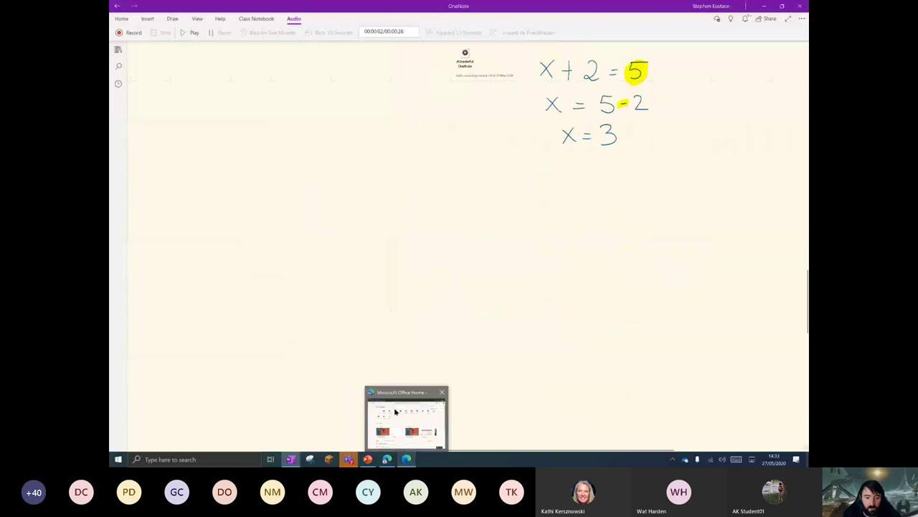
{"action": "left_click", "coordinate": [406, 423]}
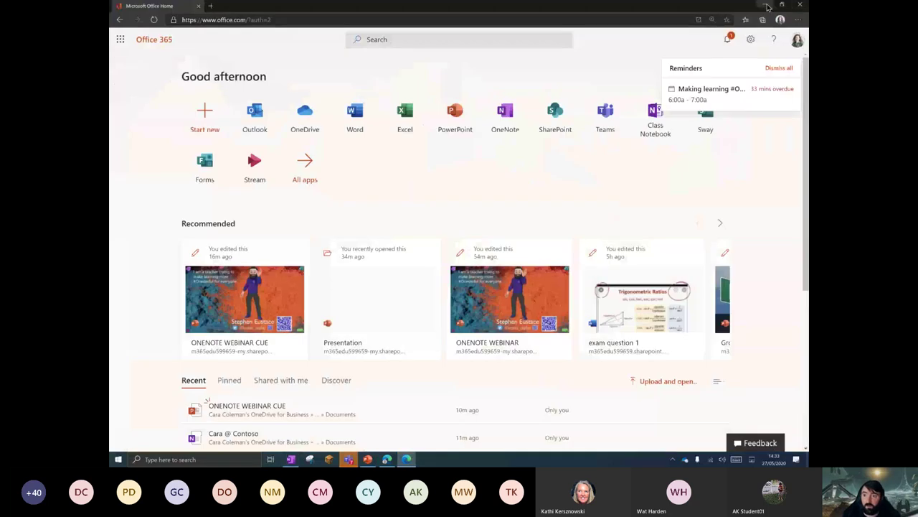
{"action": "left_click", "coordinate": [290, 459]}
- Look through the whole page from end to start and check the notebook's list of sections and pages
{"action": "scroll", "coordinate": [130, 63], "scroll_direction": "down", "scroll_amount": 5}
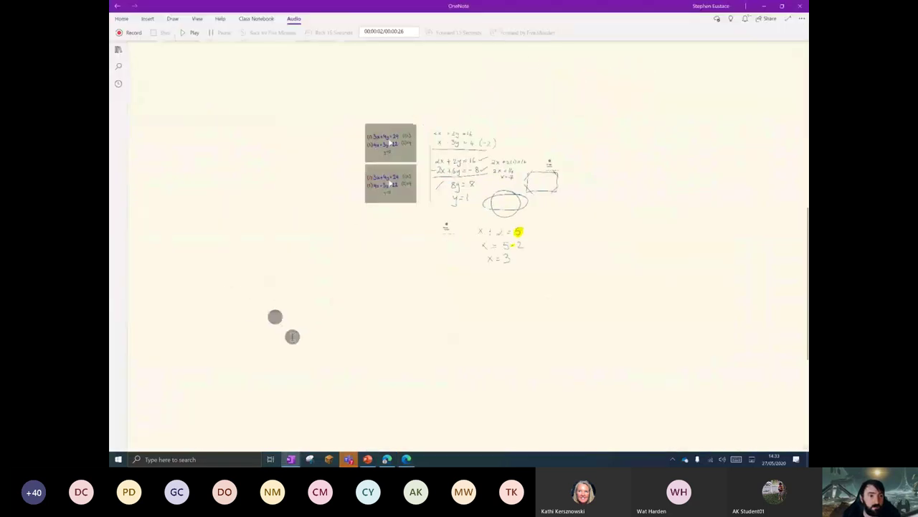
{"action": "scroll", "coordinate": [177, 90], "scroll_direction": "up", "scroll_amount": 3}
{"action": "scroll", "coordinate": [270, 217], "scroll_direction": "up", "scroll_amount": 3}
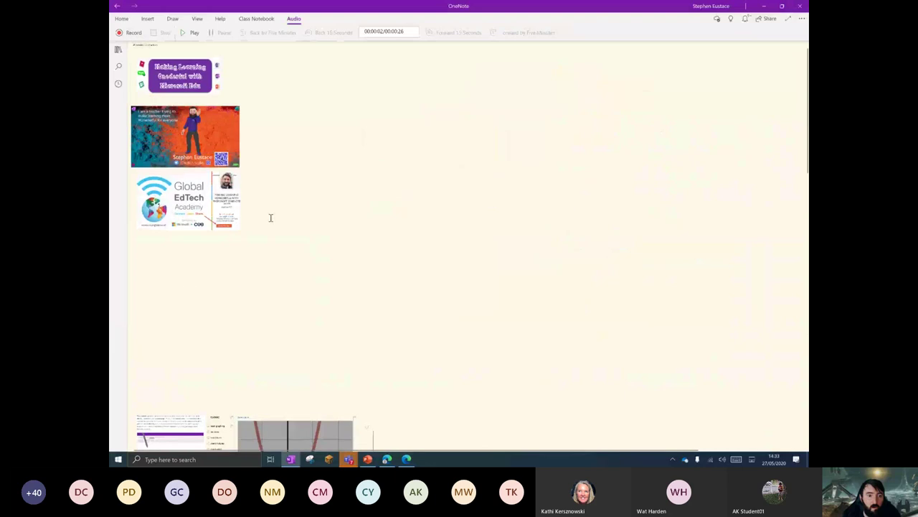
{"action": "scroll", "coordinate": [270, 217], "scroll_direction": "down", "scroll_amount": 6}
{"action": "scroll", "coordinate": [270, 218], "scroll_direction": "down", "scroll_amount": 5}
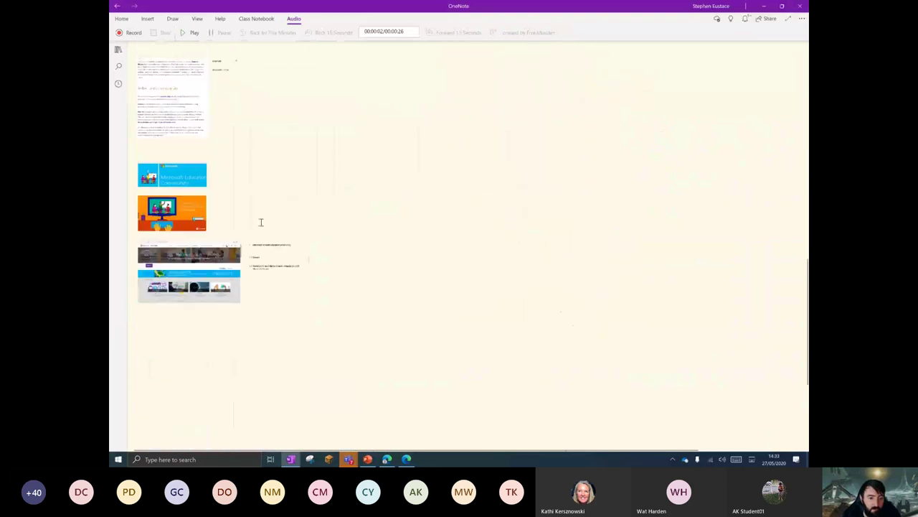
{"action": "scroll", "coordinate": [201, 147], "scroll_direction": "up", "scroll_amount": 5}
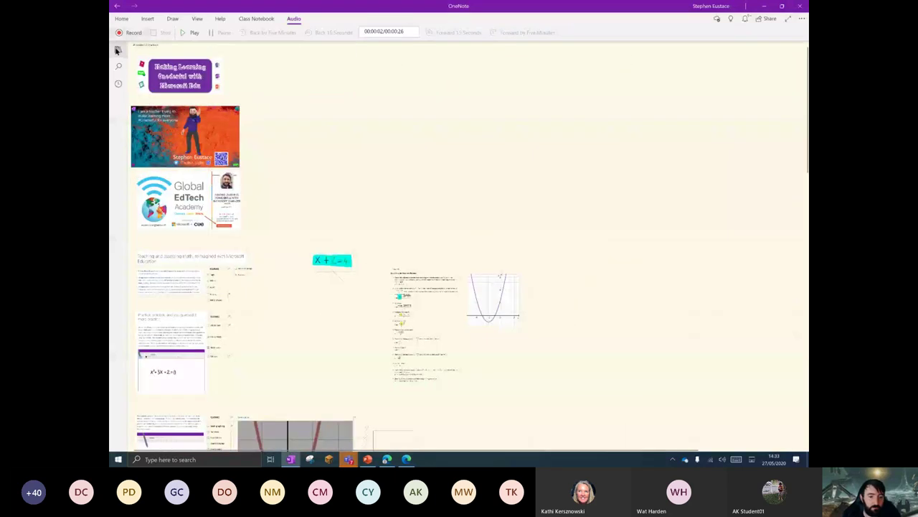
{"action": "left_click", "coordinate": [118, 49]}
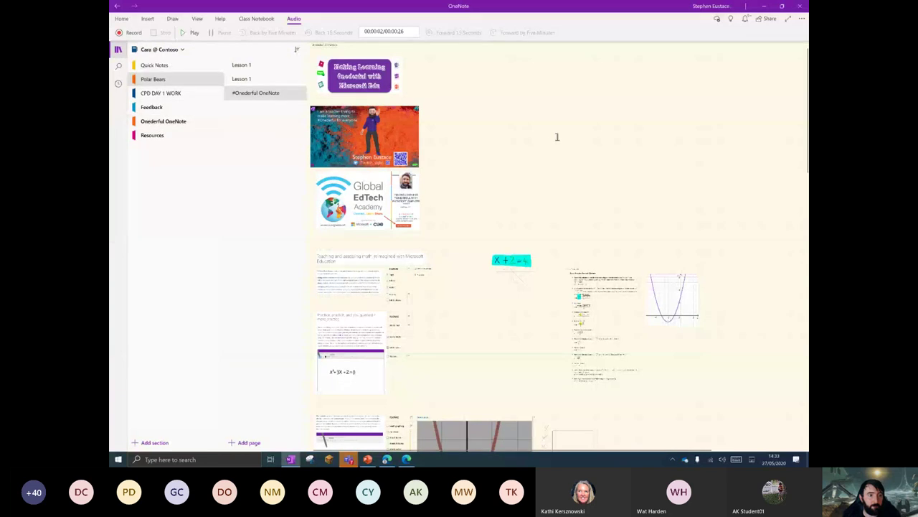
{"action": "left_click", "coordinate": [118, 49]}
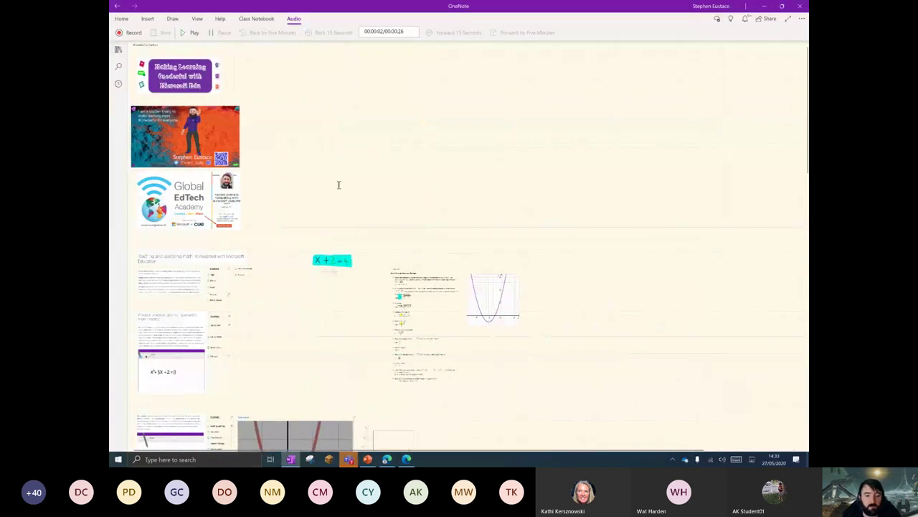
- Start inserting an online video beside the parabola graph and open the help article on supported video sites
{"action": "scroll", "coordinate": [212, 293], "scroll_direction": "up", "scroll_amount": 5}
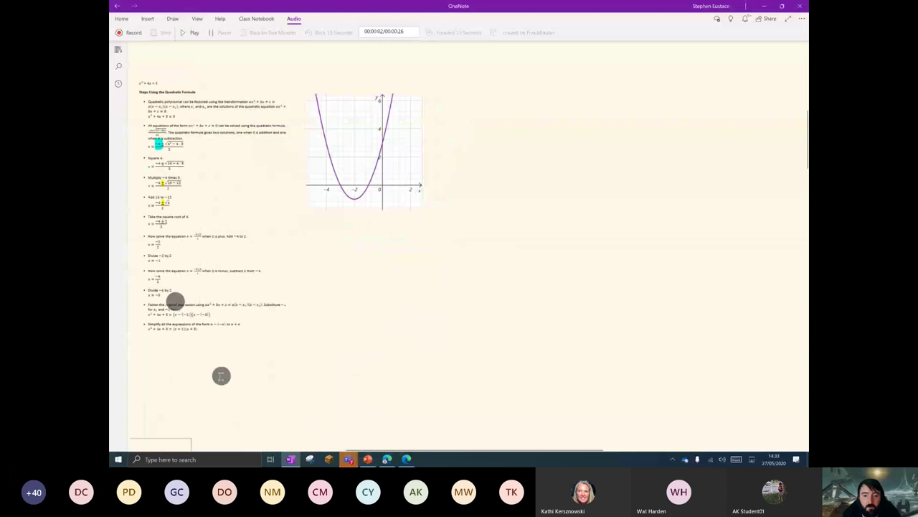
{"action": "scroll", "coordinate": [213, 381], "scroll_direction": "up", "scroll_amount": 5}
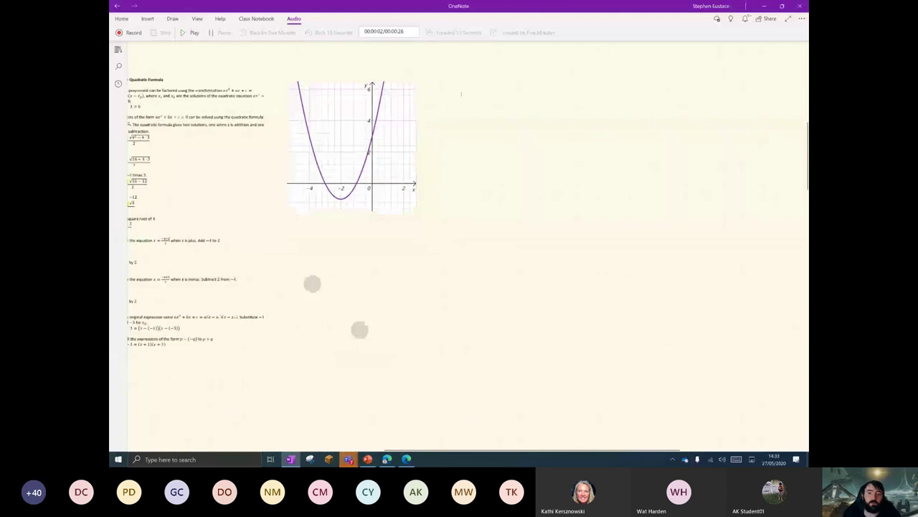
{"action": "scroll", "coordinate": [248, 395], "scroll_direction": "up", "scroll_amount": 3}
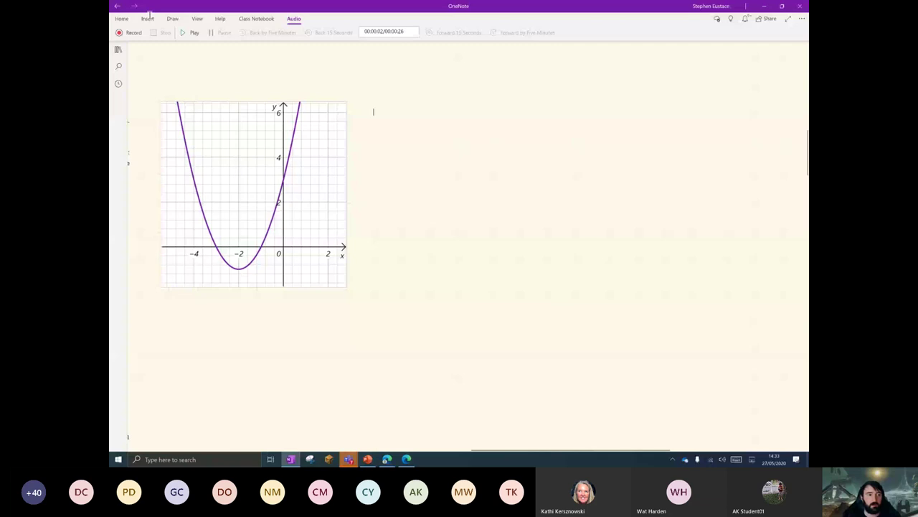
{"action": "left_click", "coordinate": [147, 18]}
{"action": "left_click", "coordinate": [304, 33]}
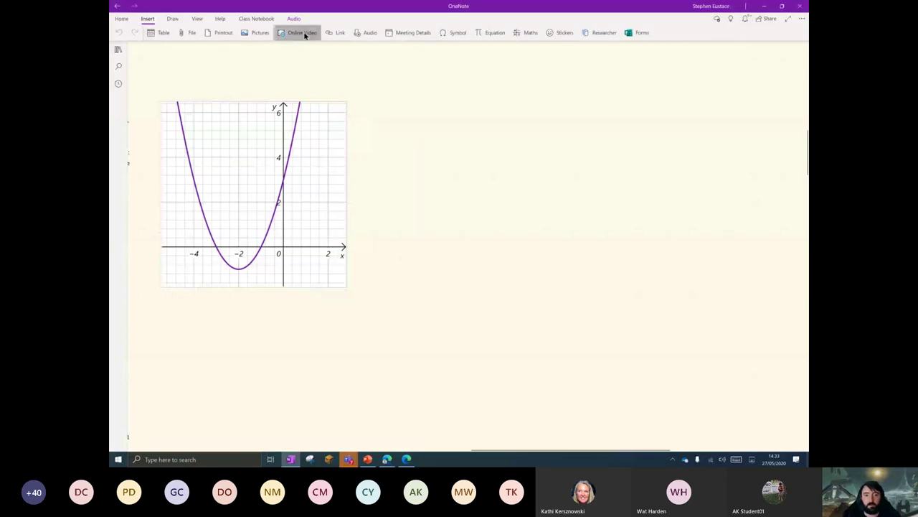
{"action": "left_click", "coordinate": [403, 229]}
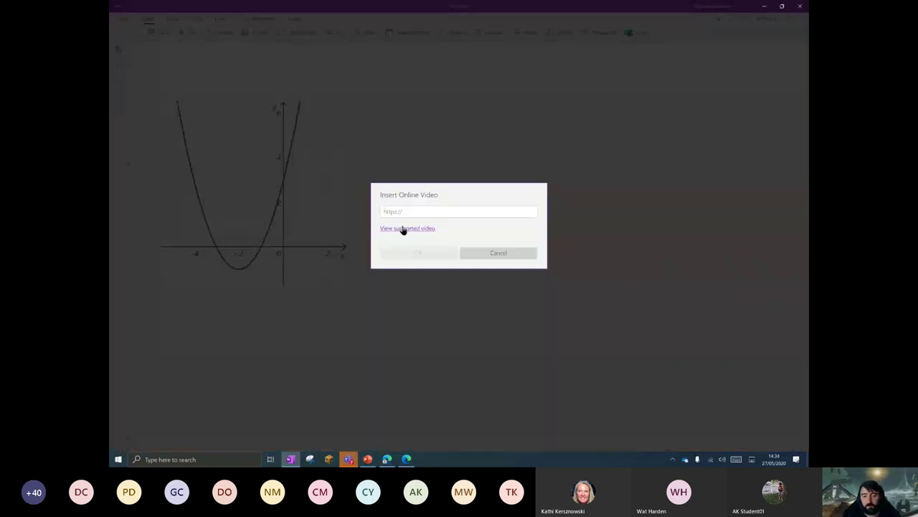
- Enlarge the Embed content in OneNote article and read through the supported sites from Buncee to Quizlet
{"action": "scroll", "coordinate": [344, 172], "scroll_direction": "down", "scroll_amount": 1}
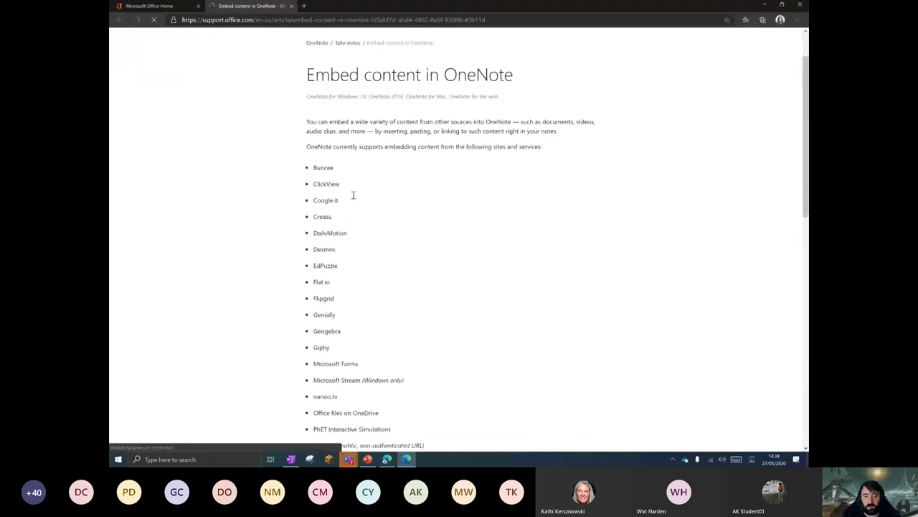
{"action": "scroll", "coordinate": [318, 295], "scroll_direction": "up", "scroll_amount": 5, "text": "ctrl"}
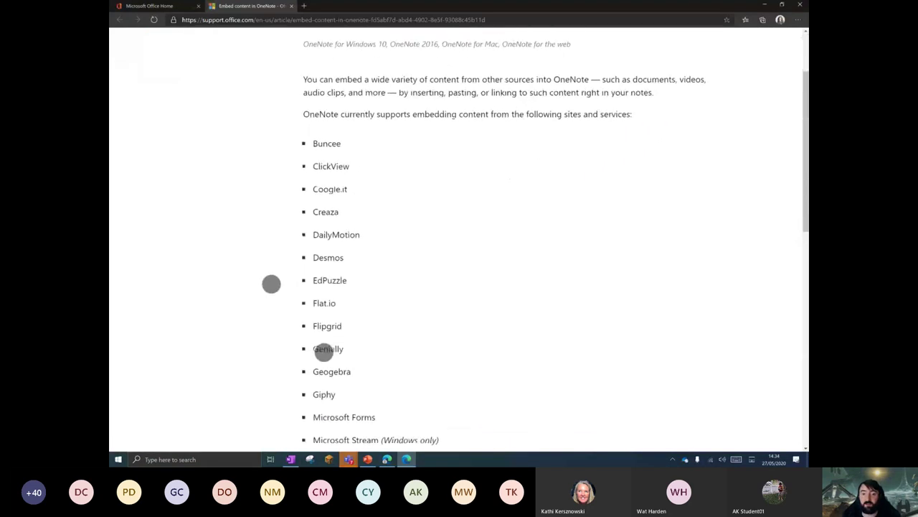
{"action": "scroll", "coordinate": [257, 292], "scroll_direction": "up", "scroll_amount": 3, "text": "ctrl"}
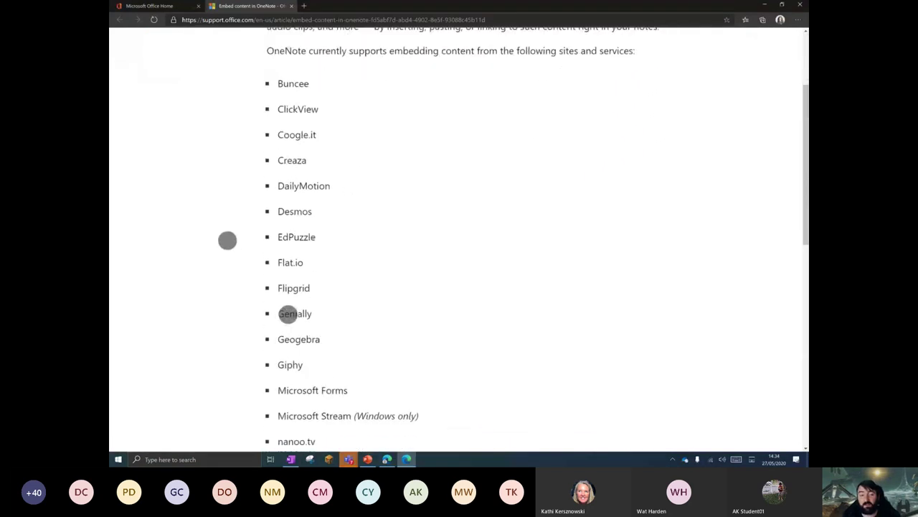
{"action": "scroll", "coordinate": [257, 271], "scroll_direction": "down", "scroll_amount": 1, "text": "ctrl"}
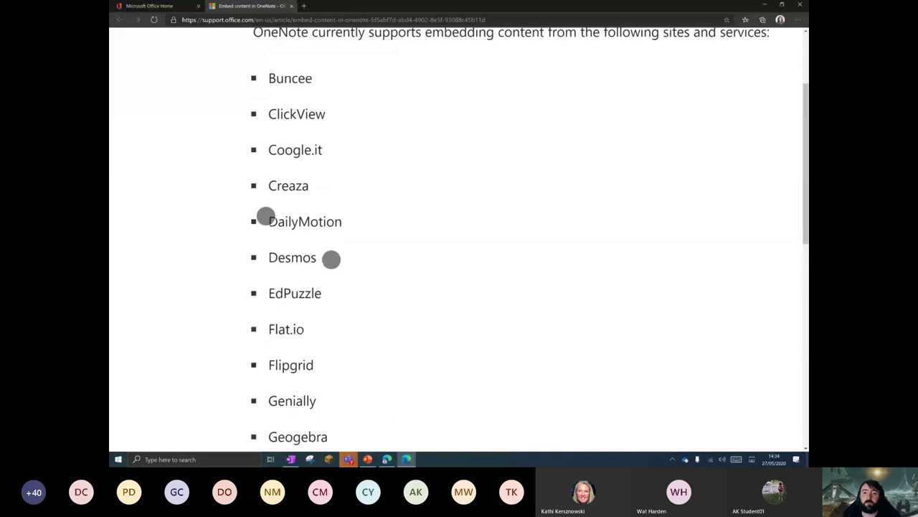
{"action": "scroll", "coordinate": [297, 237], "scroll_direction": "up", "scroll_amount": 4, "text": "ctrl"}
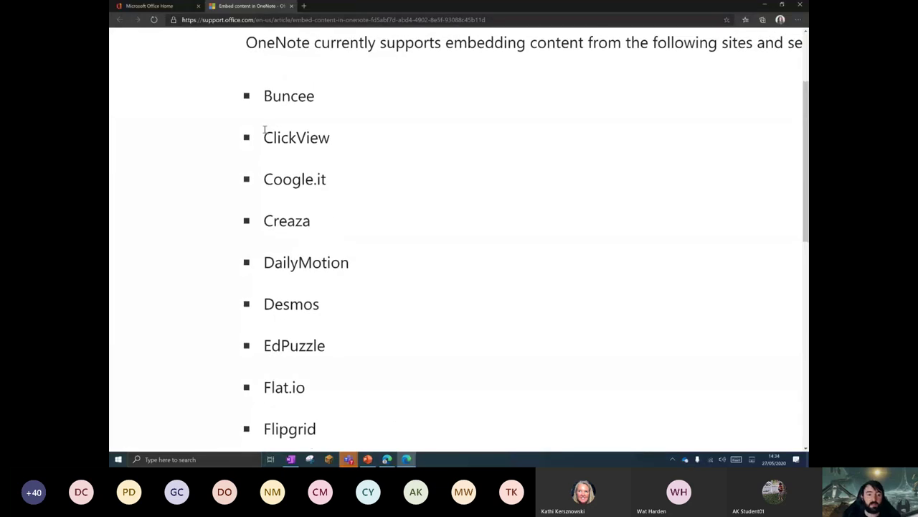
{"action": "scroll", "coordinate": [264, 133], "scroll_direction": "down", "scroll_amount": 1}
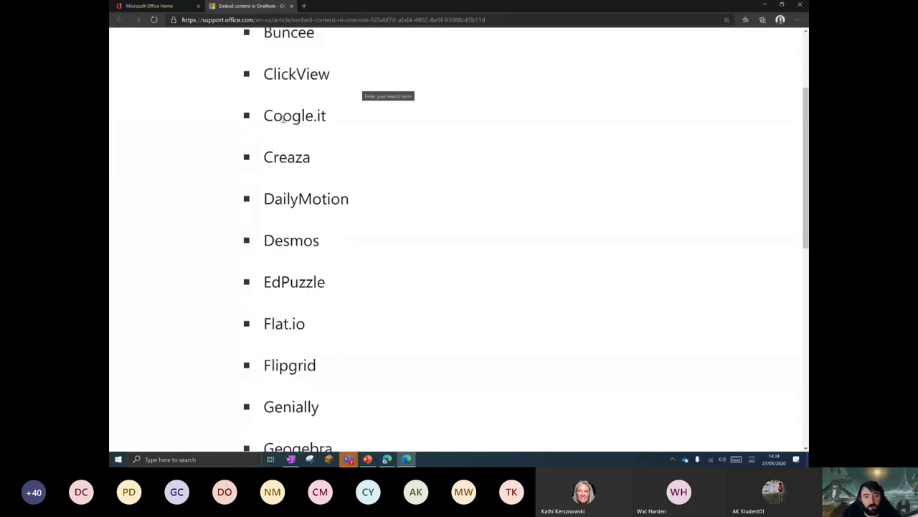
{"action": "scroll", "coordinate": [312, 170], "scroll_direction": "down", "scroll_amount": 1}
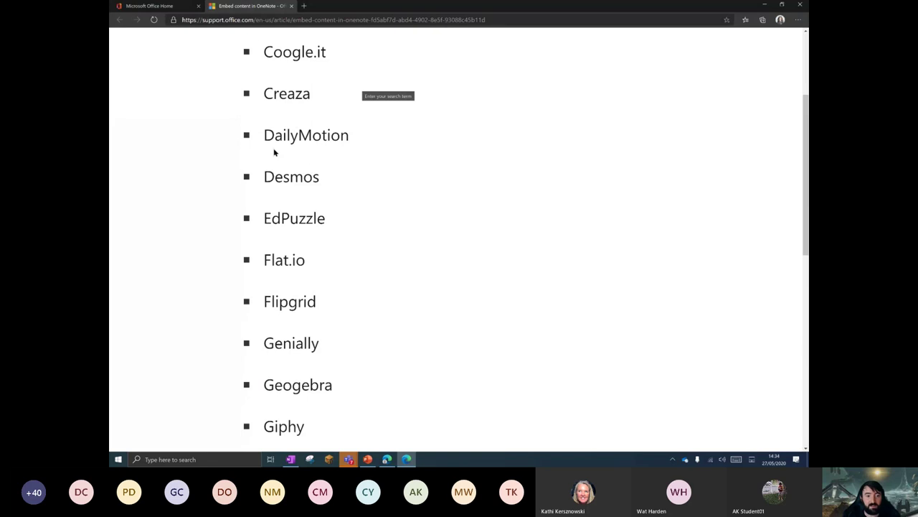
{"action": "scroll", "coordinate": [274, 152], "scroll_direction": "down", "scroll_amount": 5}
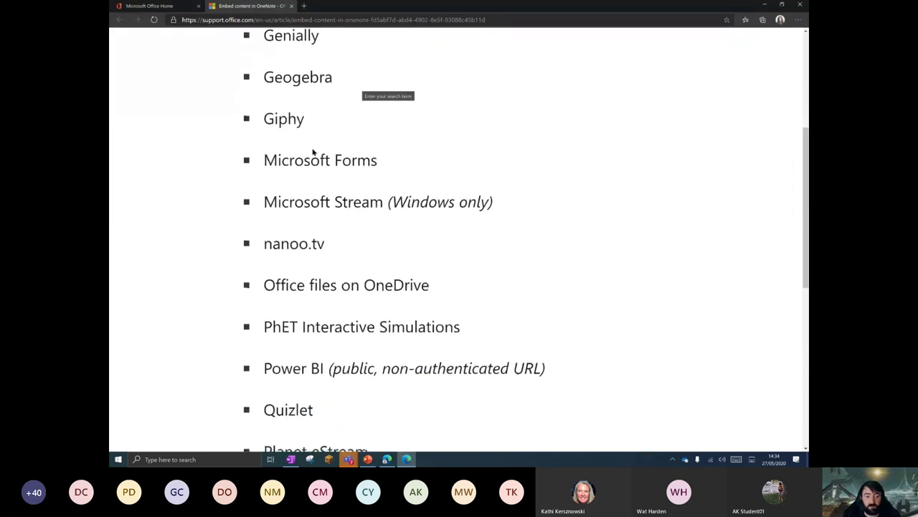
{"action": "scroll", "coordinate": [321, 150], "scroll_direction": "down", "scroll_amount": 3}
{"action": "scroll", "coordinate": [321, 149], "scroll_direction": "up", "scroll_amount": 3}
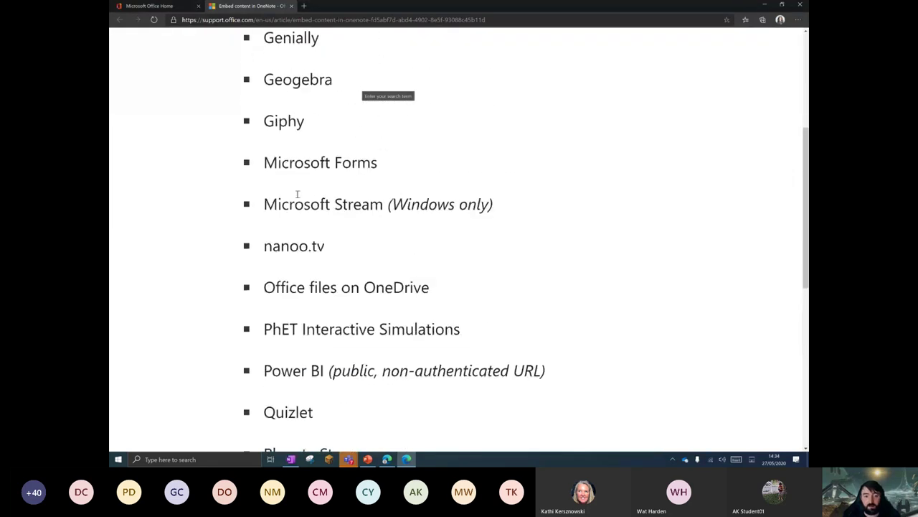
{"action": "scroll", "coordinate": [299, 201], "scroll_direction": "up", "scroll_amount": 1}
- Point out Microsoft Stream, Microsoft Forms and Flipgrid in the supported sites list by selecting each name, then clear the selection
{"action": "left_click_drag", "start_coordinate": [264, 267], "coordinate": [385, 268]}
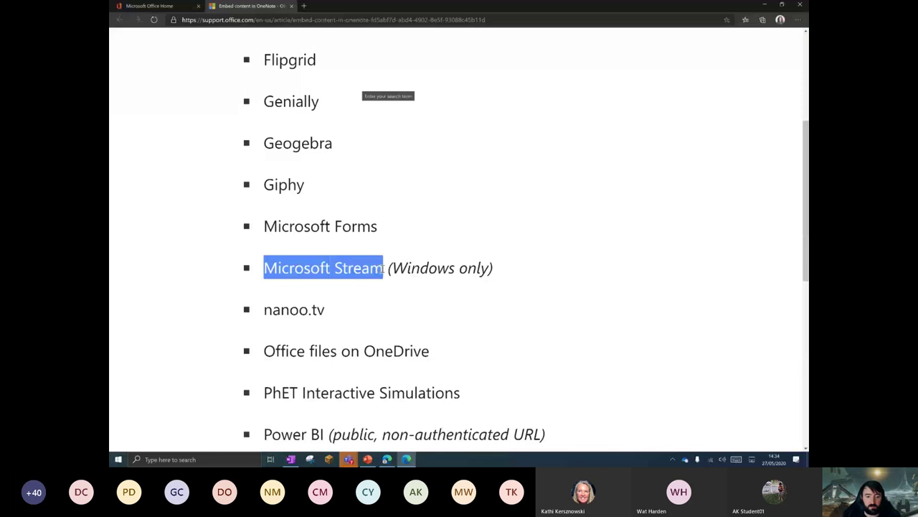
{"action": "left_click_drag", "start_coordinate": [261, 225], "coordinate": [378, 225]}
{"action": "left_click_drag", "start_coordinate": [264, 60], "coordinate": [325, 65]}
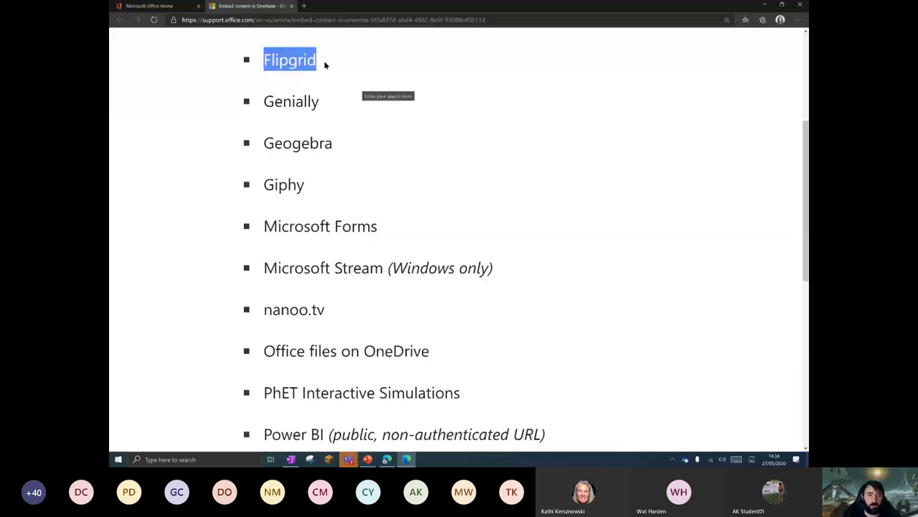
{"action": "left_click", "coordinate": [322, 105]}
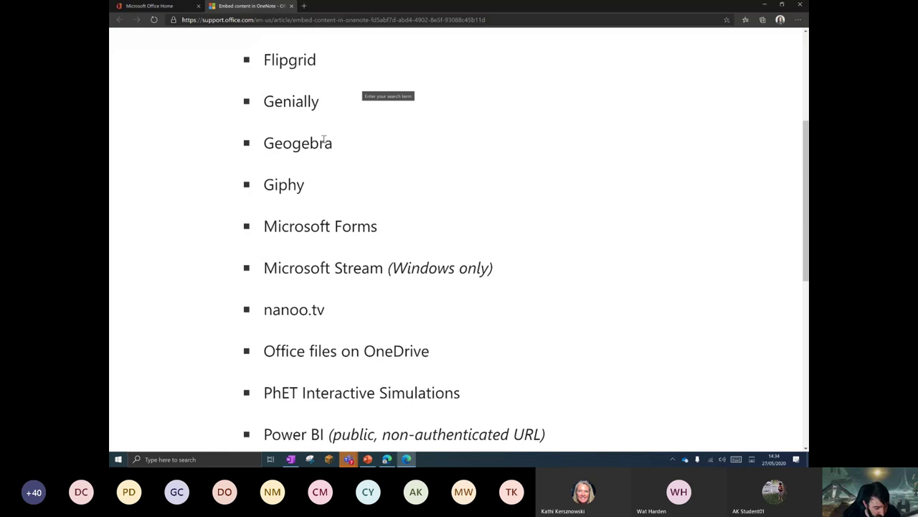
- Read the rest of the supported sites list down to the note below YouTube, answering No to the article's feedback question
{"action": "scroll", "coordinate": [324, 140], "scroll_direction": "down", "scroll_amount": 3}
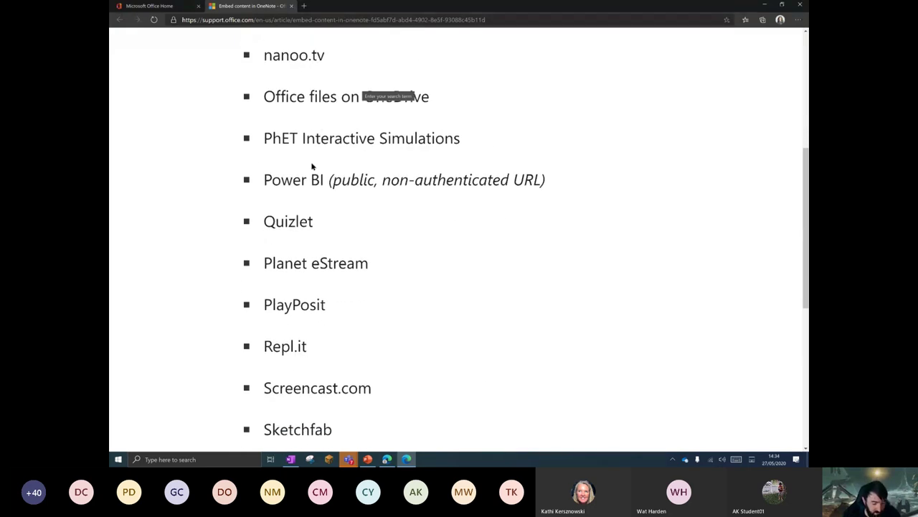
{"action": "scroll", "coordinate": [301, 203], "scroll_direction": "down", "scroll_amount": 3}
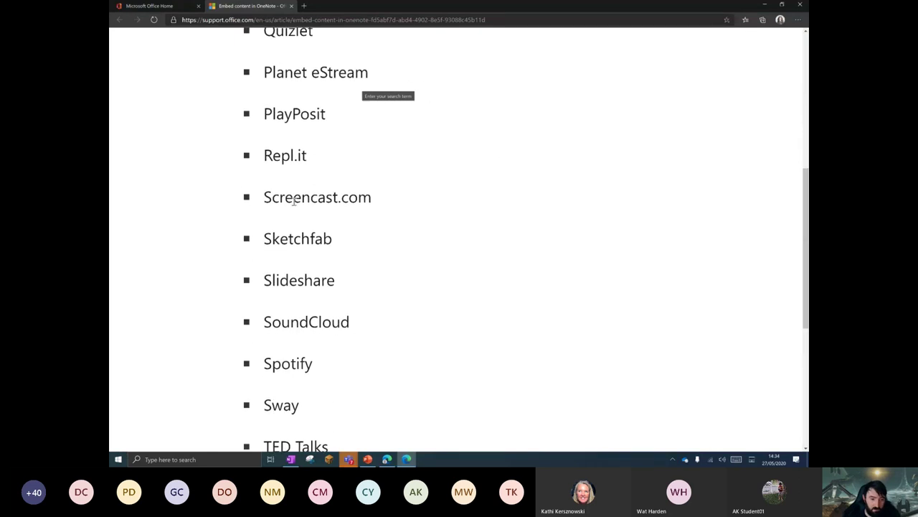
{"action": "scroll", "coordinate": [294, 204], "scroll_direction": "down", "scroll_amount": 1}
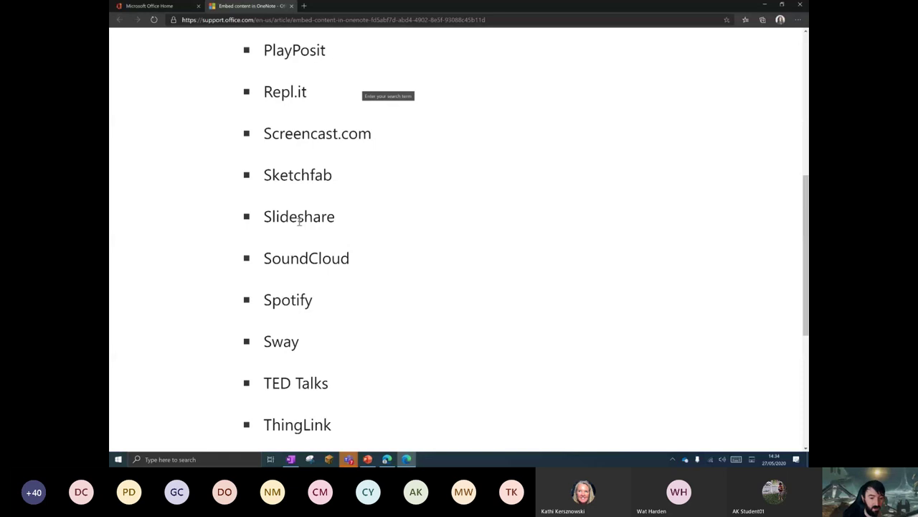
{"action": "scroll", "coordinate": [300, 222], "scroll_direction": "down", "scroll_amount": 3}
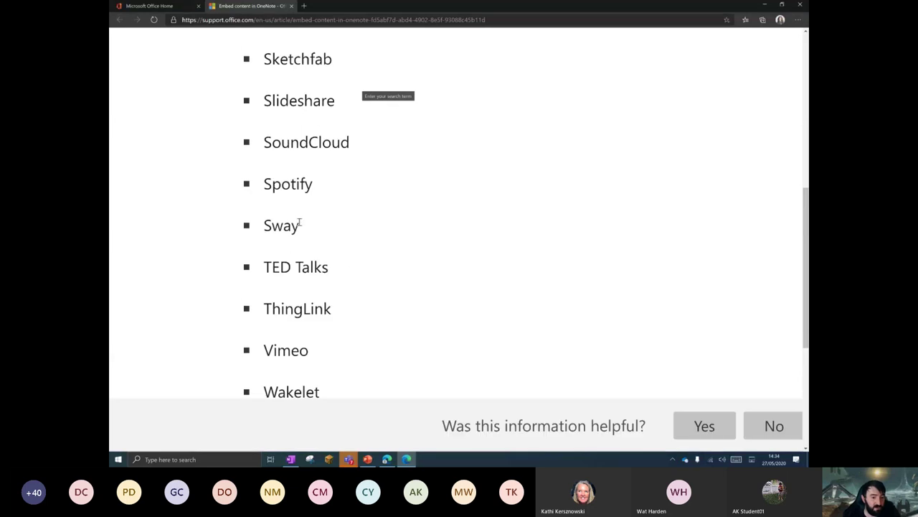
{"action": "left_click", "coordinate": [775, 430]}
{"action": "left_click", "coordinate": [441, 438]}
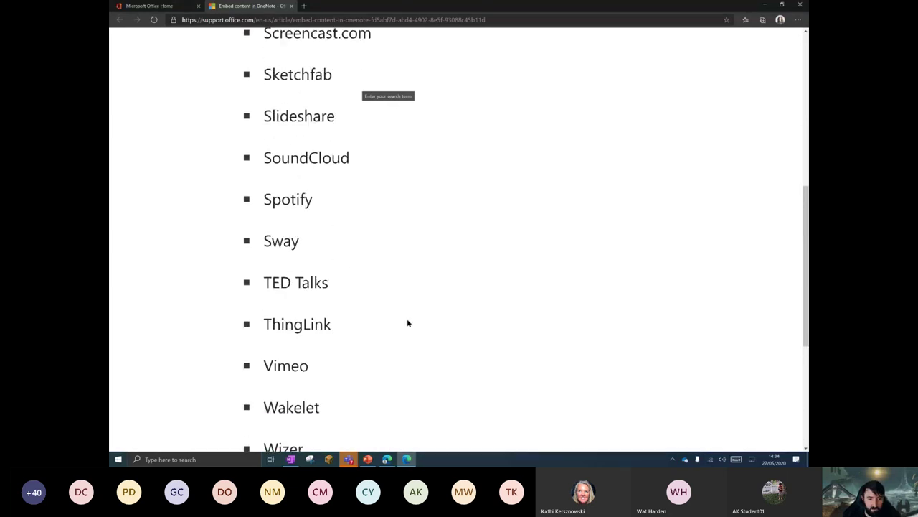
{"action": "scroll", "coordinate": [410, 314], "scroll_direction": "down", "scroll_amount": 2}
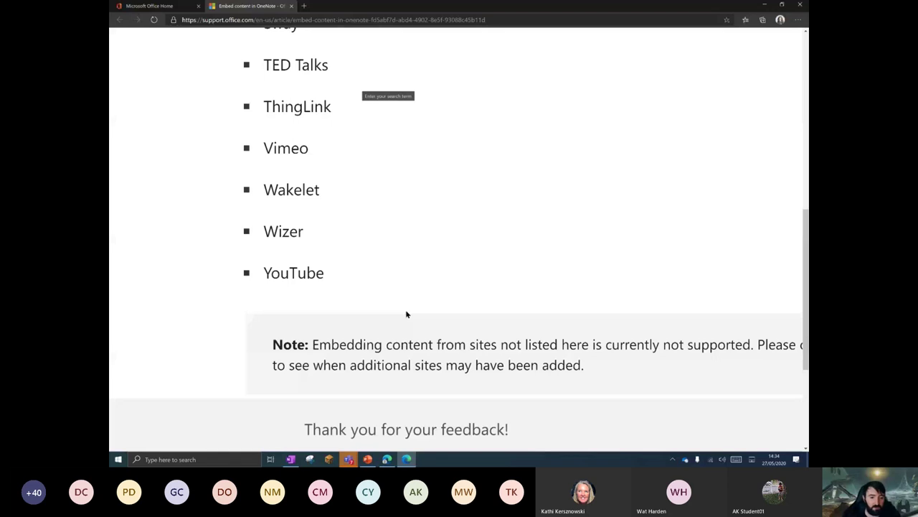
- Locate YouTube in the list of supported embed sites and search the web for "youtube polar bears"
{"action": "scroll", "coordinate": [406, 314], "scroll_direction": "down", "scroll_amount": 3, "text": "ctrl"}
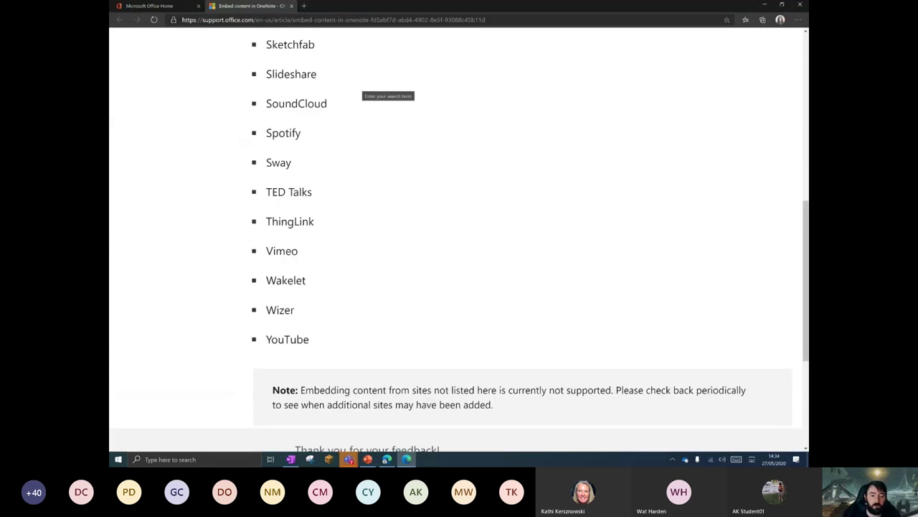
{"action": "left_click_drag", "start_coordinate": [319, 340], "coordinate": [266, 337]}
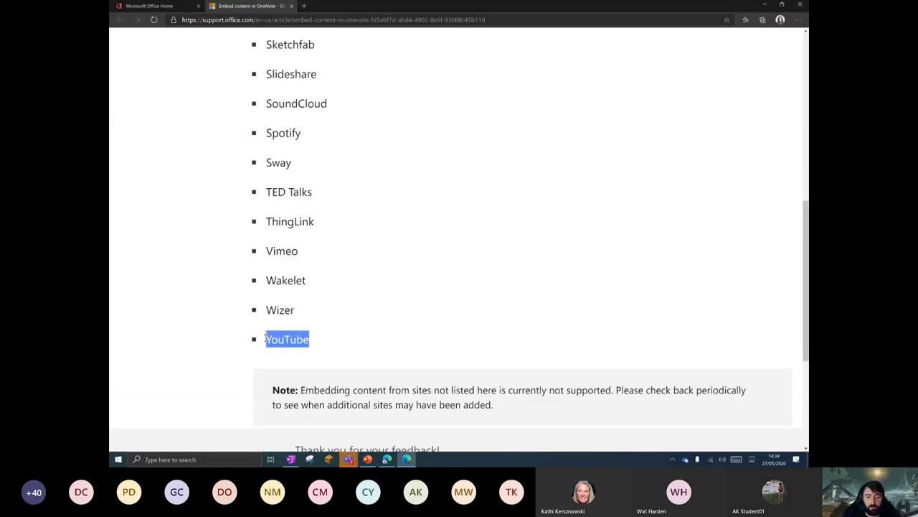
{"action": "left_click", "coordinate": [272, 20]}
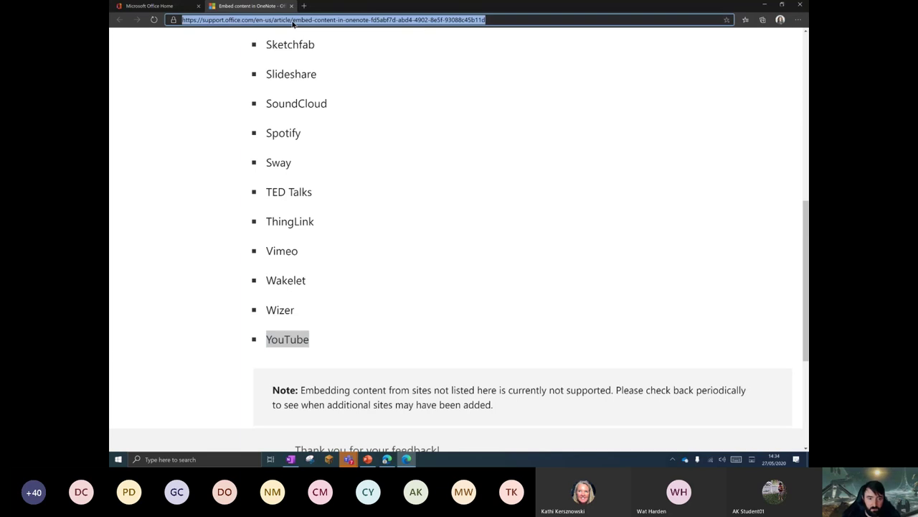
{"action": "type", "text": "youtube polar bears"}
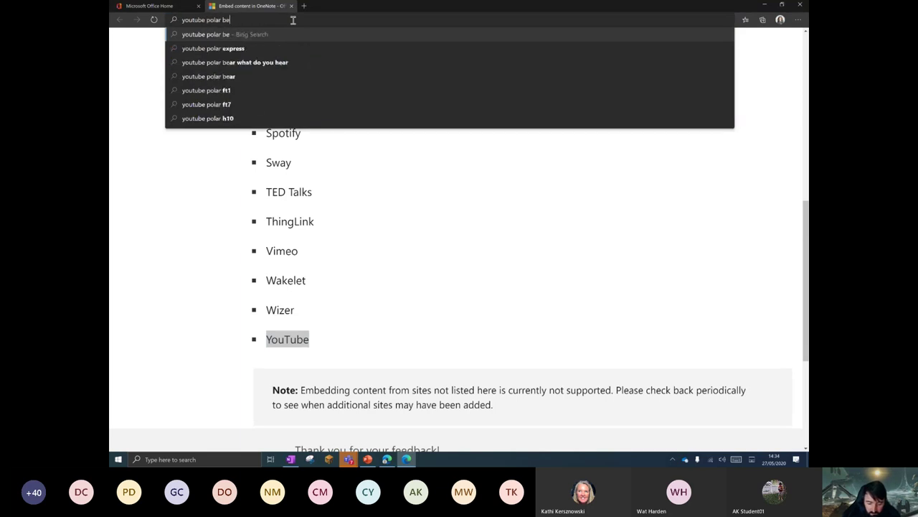
{"action": "key", "text": "Return"}
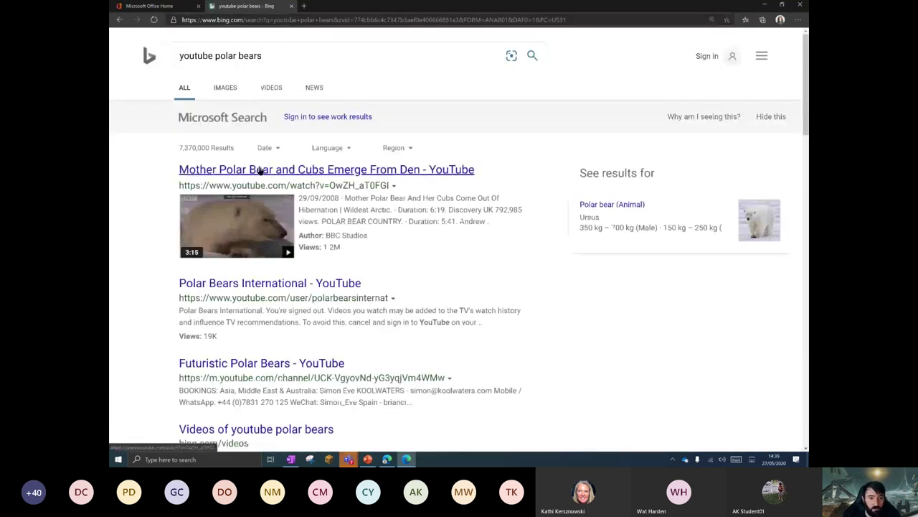
- Open the "Mother Polar Bear and Cubs Emerge From Den" YouTube result, pause playback and copy the video's web address
{"action": "left_click", "coordinate": [262, 173]}
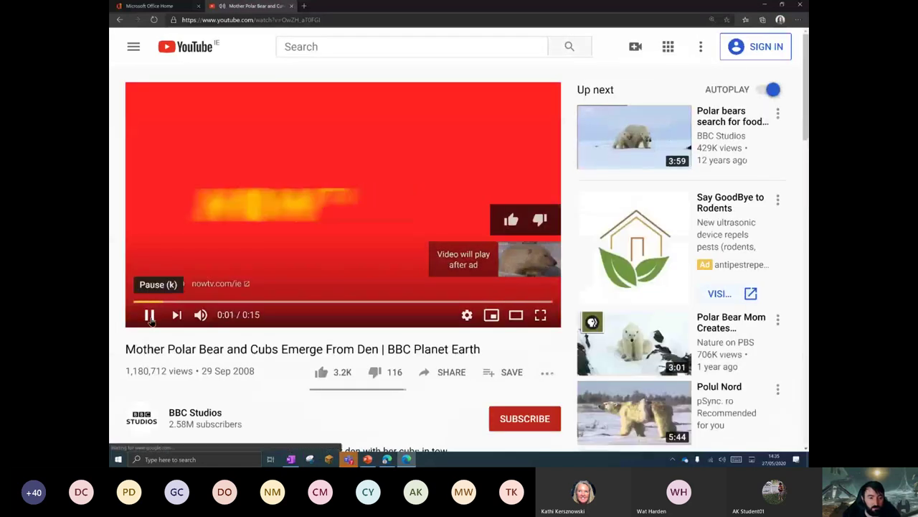
{"action": "left_click", "coordinate": [150, 315]}
{"action": "left_click", "coordinate": [251, 19]}
{"action": "key", "text": "ctrl+c"}
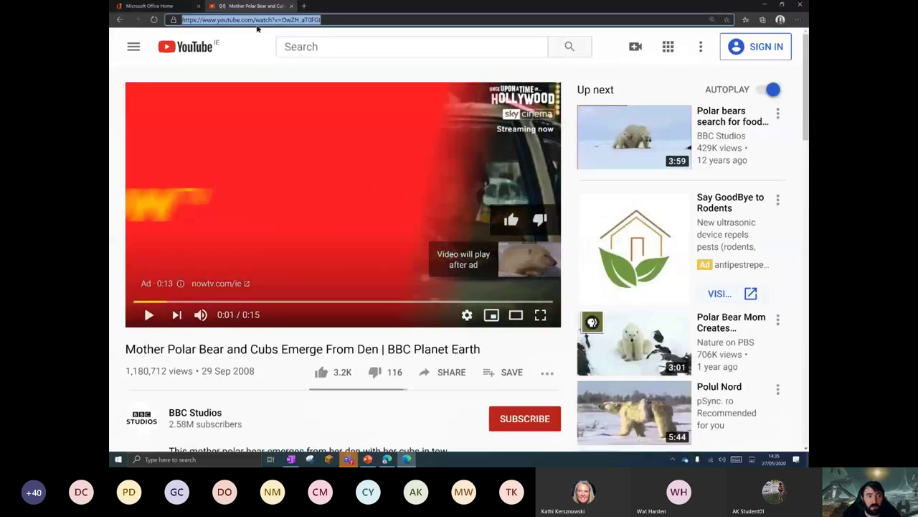
- Switch to OneNote and insert the copied YouTube address as an online video beside the parabola graph
{"action": "left_click", "coordinate": [764, 5]}
{"action": "left_click", "coordinate": [414, 211]}
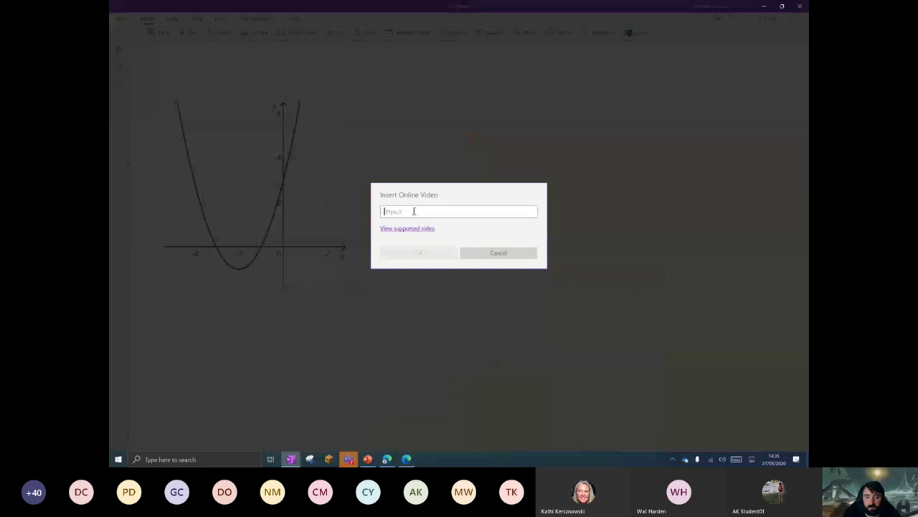
{"action": "key", "text": "ctrl+v"}
{"action": "left_click", "coordinate": [424, 255]}
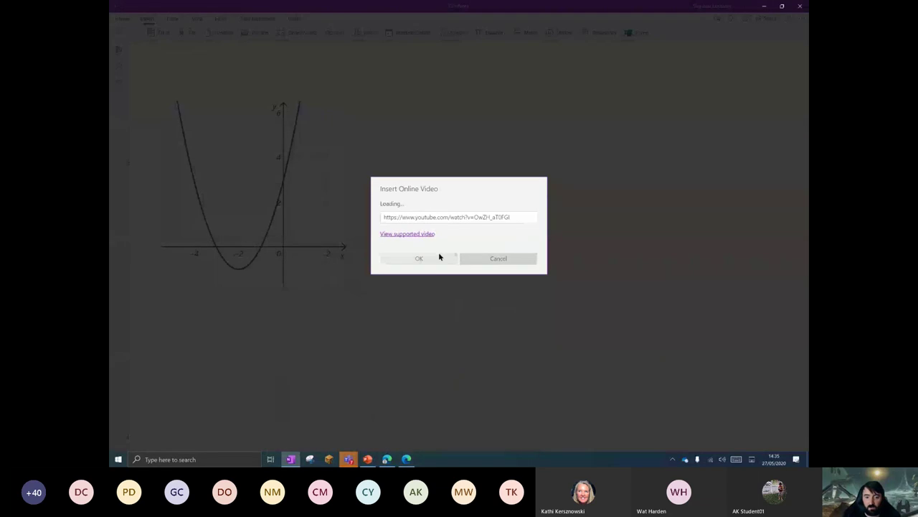
- Paste the copied YouTube address onto the blank page area below the first video to embed a second copy
{"action": "left_click", "coordinate": [371, 293]}
{"action": "key", "text": "ctrl+v"}
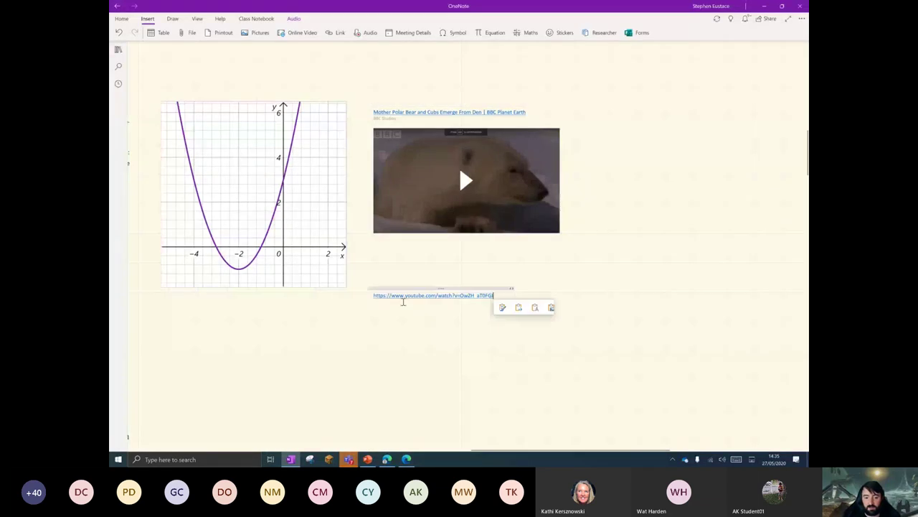
{"action": "scroll", "coordinate": [510, 310], "scroll_direction": "down", "scroll_amount": 2}
{"action": "scroll", "coordinate": [510, 310], "scroll_direction": "down", "scroll_amount": 1}
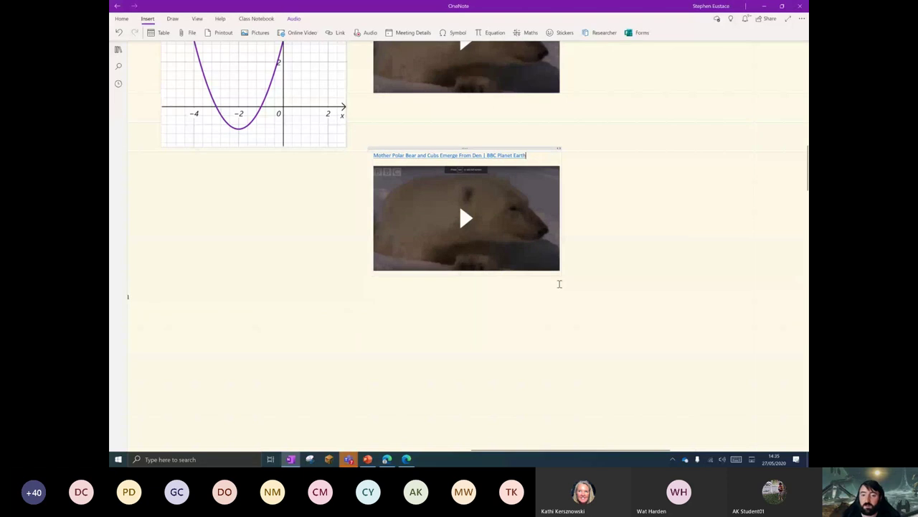
{"action": "scroll", "coordinate": [363, 351], "scroll_direction": "up", "scroll_amount": 2}
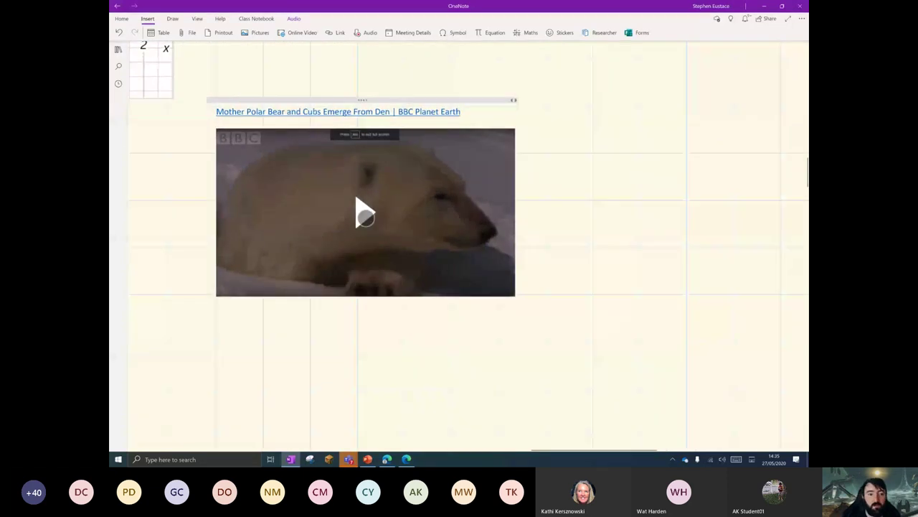
- Play the lower embedded polar bear video on the page and skip ahead to about a third of its length
{"action": "left_click", "coordinate": [457, 258]}
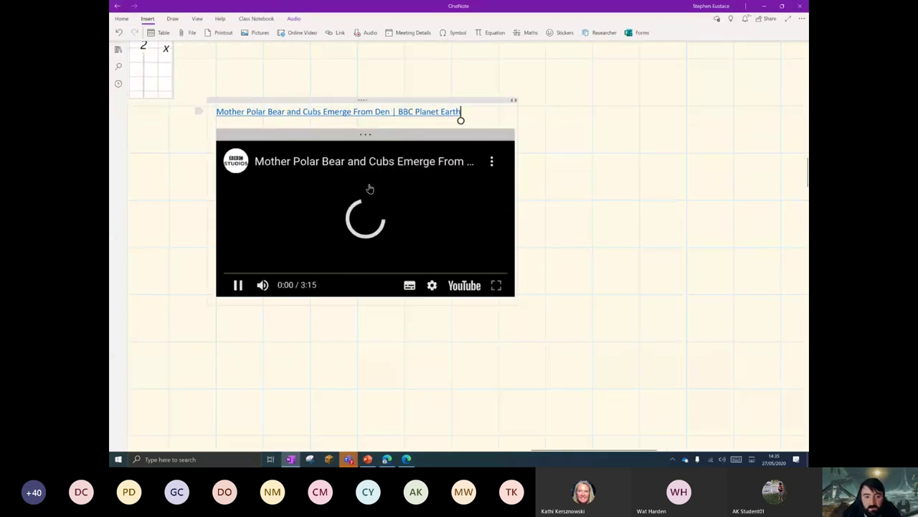
{"action": "left_click", "coordinate": [311, 273]}
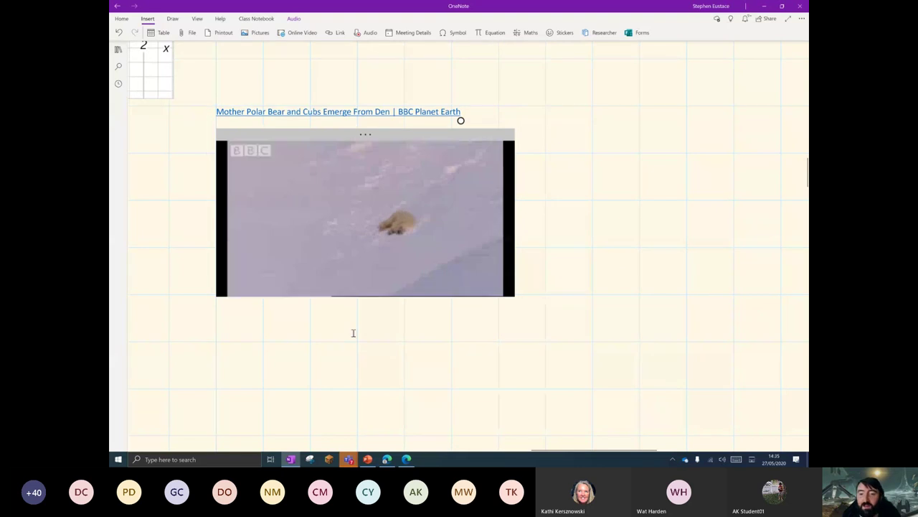
{"action": "left_click", "coordinate": [565, 149]}
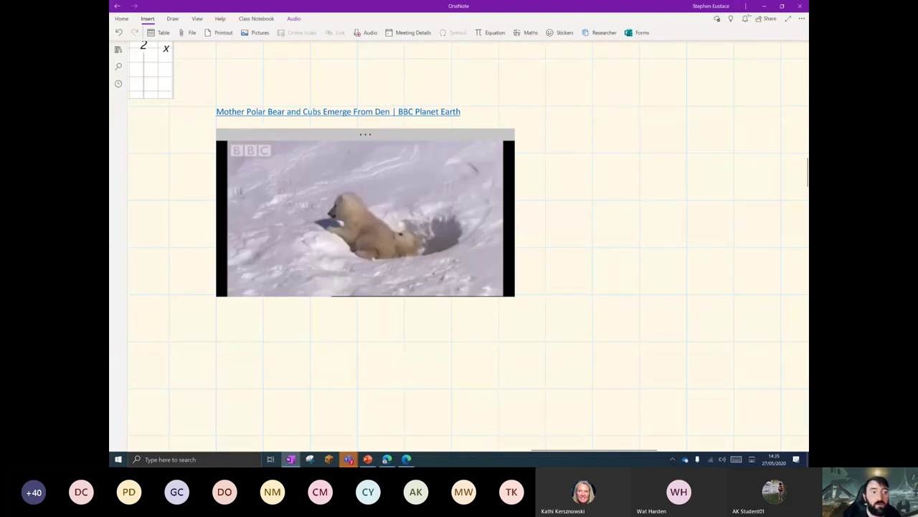
- Draw two small orange ink circles, one above the other, beside the playing video, and pause the video
{"action": "left_click", "coordinate": [172, 19]}
{"action": "left_click", "coordinate": [338, 31]}
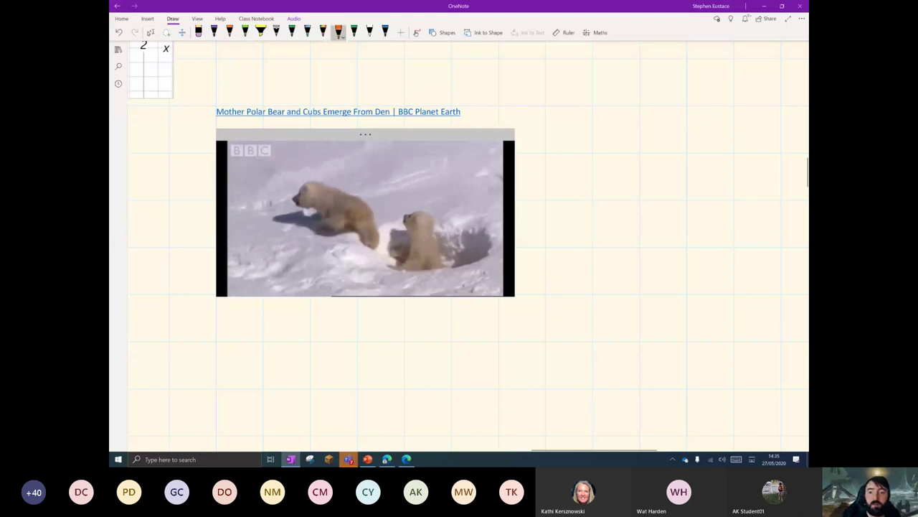
{"action": "mouse_move", "coordinate": [566, 149]}
{"action": "left_mouse_down"}
{"action": "mouse_move", "coordinate": [558, 155]}
{"action": "mouse_move", "coordinate": [568, 150]}
{"action": "left_mouse_up"}
{"action": "left_click_drag", "start_coordinate": [568, 211], "coordinate": [564, 213]}
{"action": "left_click", "coordinate": [151, 32]}
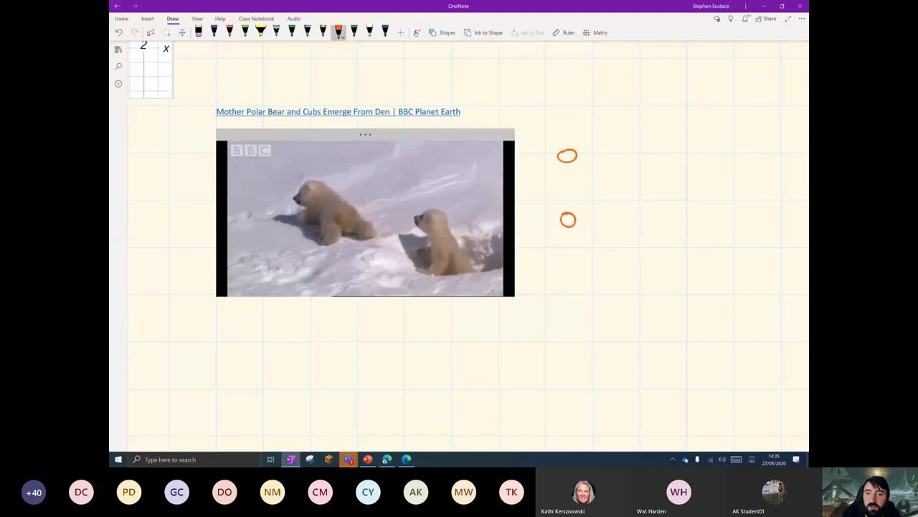
{"action": "left_click", "coordinate": [553, 240]}
{"action": "left_click", "coordinate": [363, 208]}
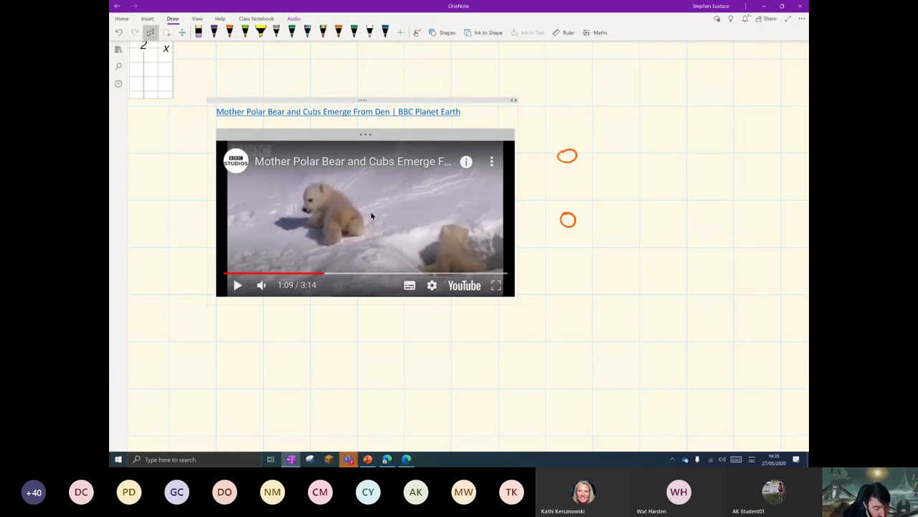
- Switch to the Edge browser, dismiss all reminders on the Office 365 home page and open Stream
{"action": "left_click", "coordinate": [406, 459]}
{"action": "left_click", "coordinate": [150, 5]}
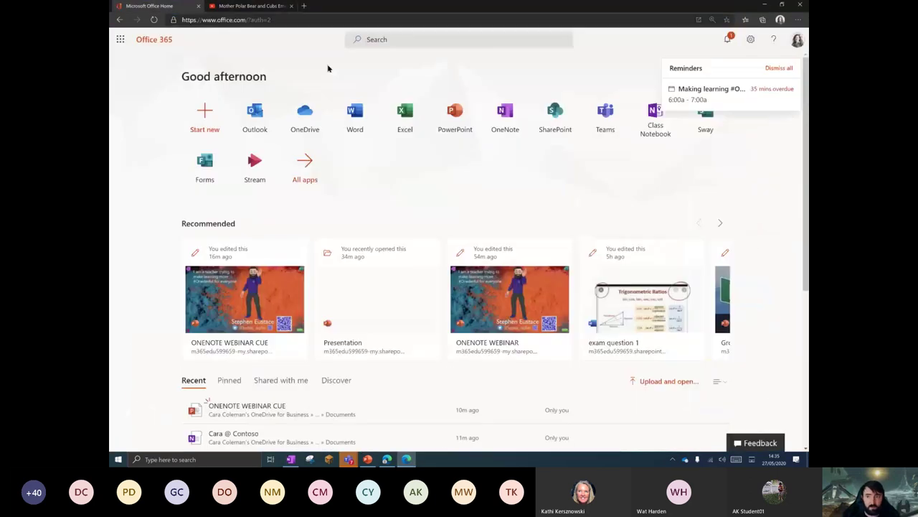
{"action": "left_click", "coordinate": [779, 69]}
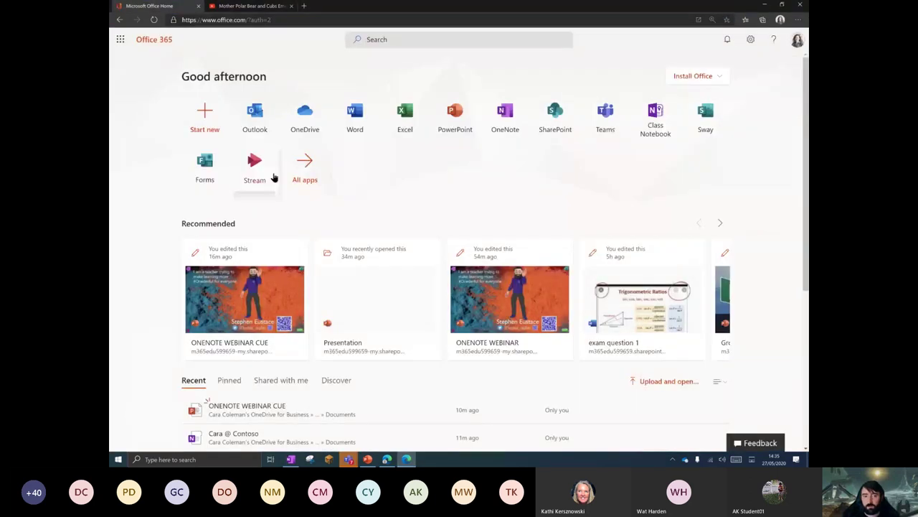
{"action": "left_click", "coordinate": [251, 175]}
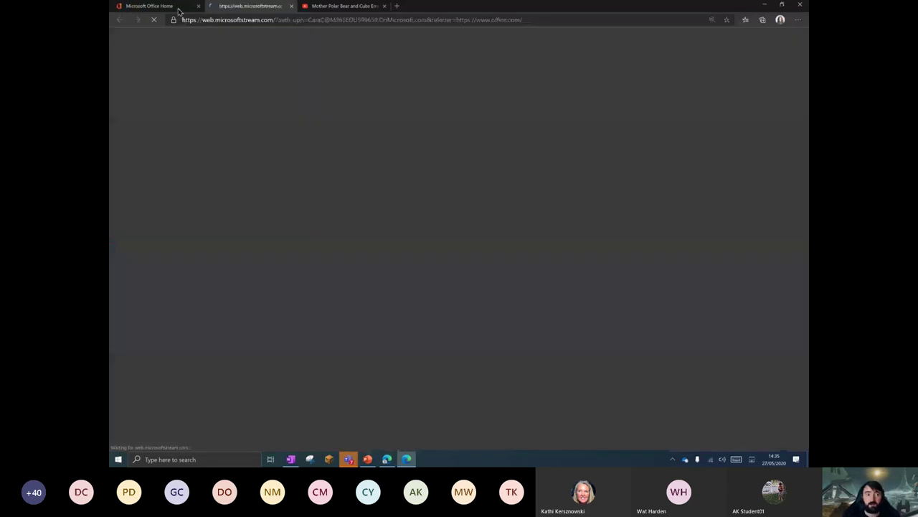
{"action": "left_click", "coordinate": [180, 6]}
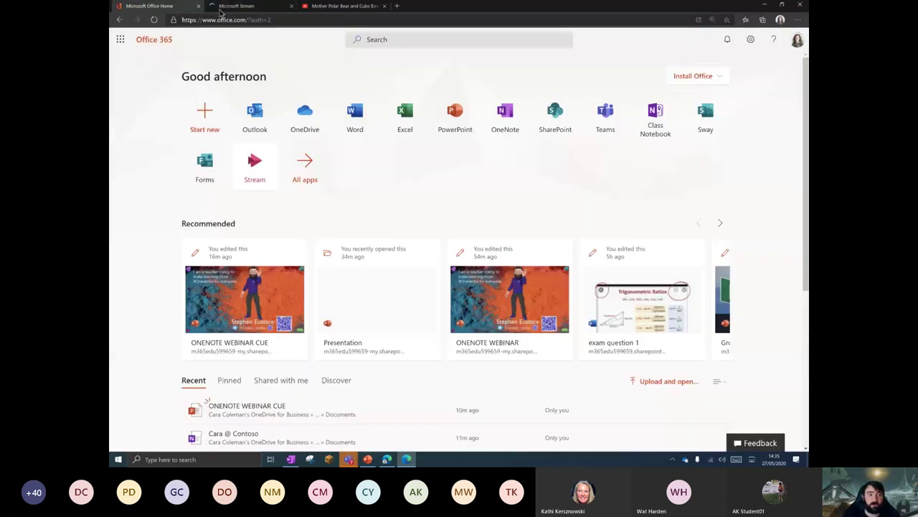
{"action": "key", "text": "ctrl+plus"}
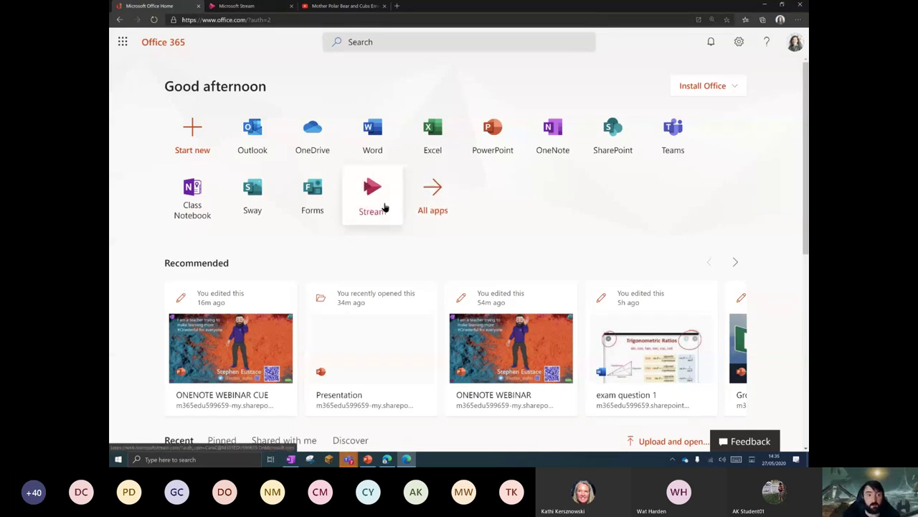
{"action": "left_click", "coordinate": [385, 207]}
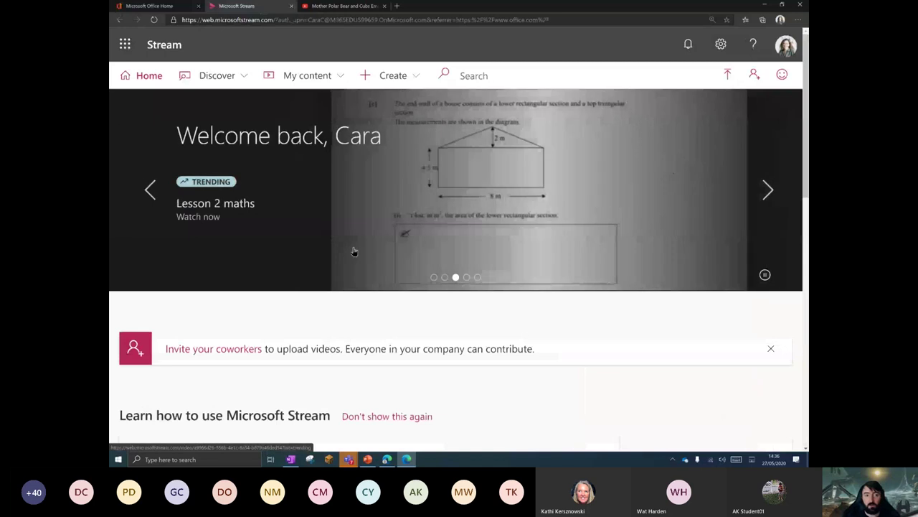
- Open Stream's video upload page, view the desktop files available for upload without choosing one, and return to Stream's home page
{"action": "left_click", "coordinate": [727, 76]}
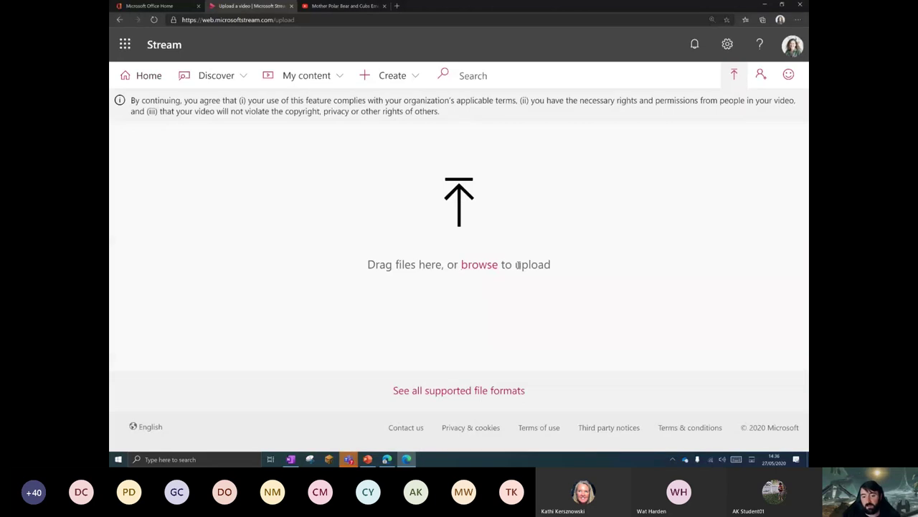
{"action": "left_click", "coordinate": [477, 265]}
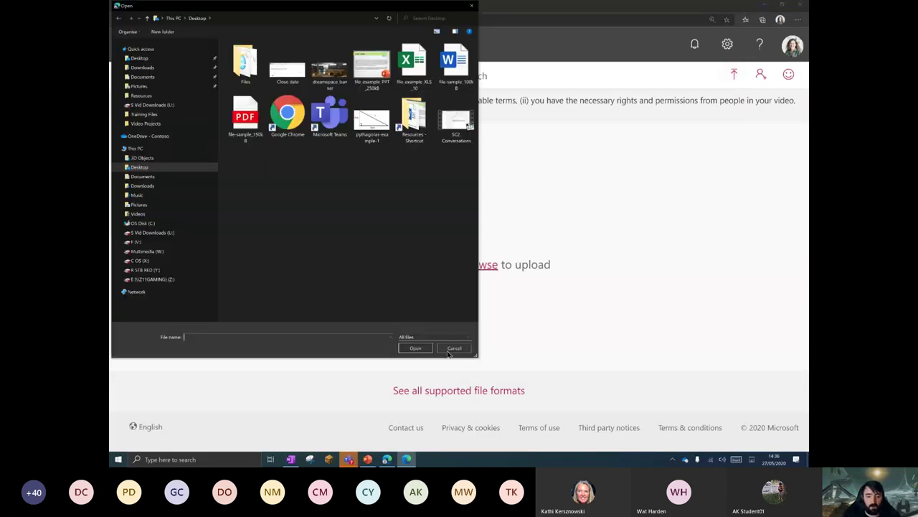
{"action": "left_click", "coordinate": [455, 347]}
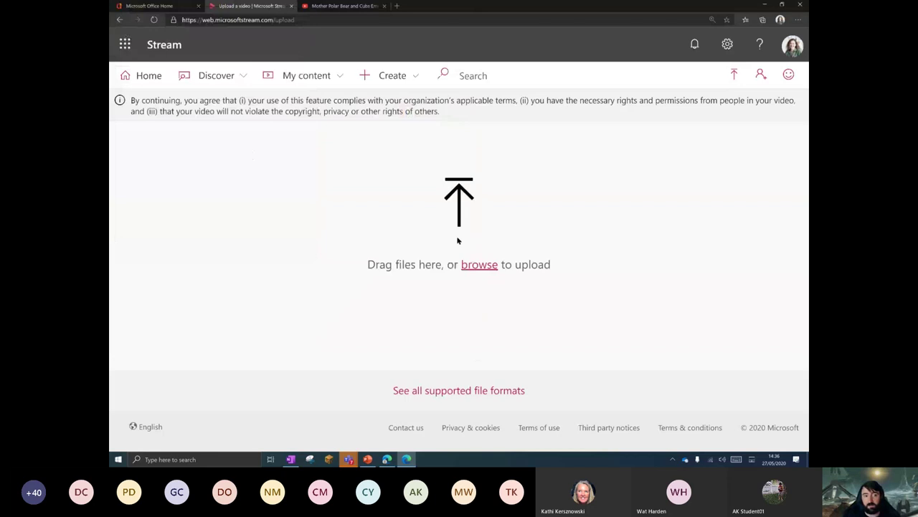
{"action": "left_click", "coordinate": [173, 52]}
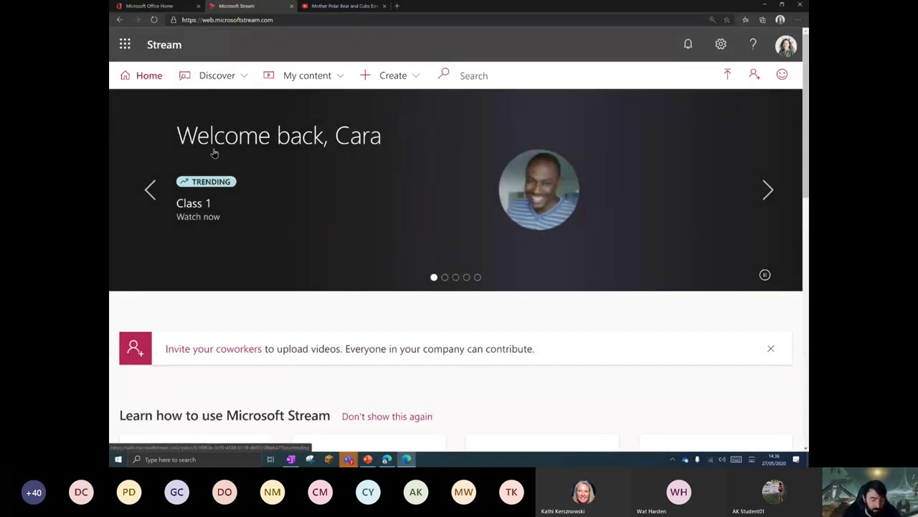
{"action": "left_click", "coordinate": [290, 459]}
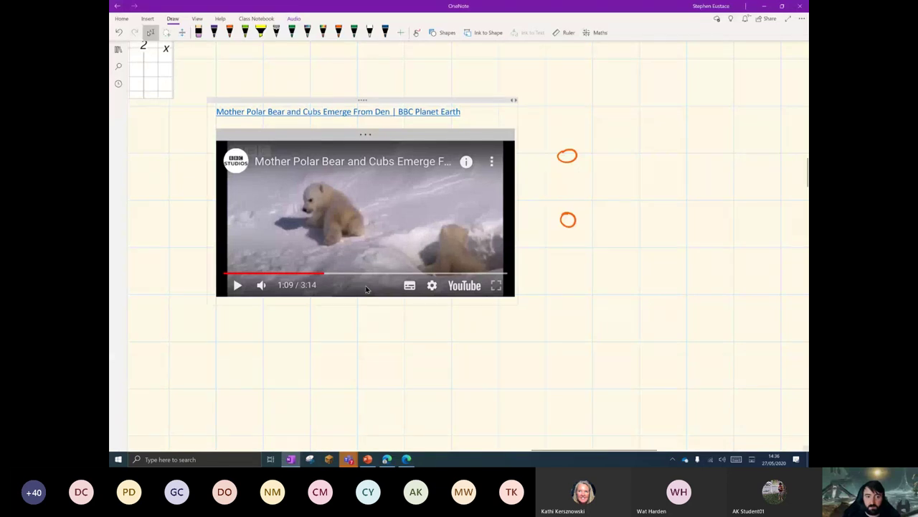
{"action": "scroll", "coordinate": [323, 352], "scroll_direction": "down", "scroll_amount": 5}
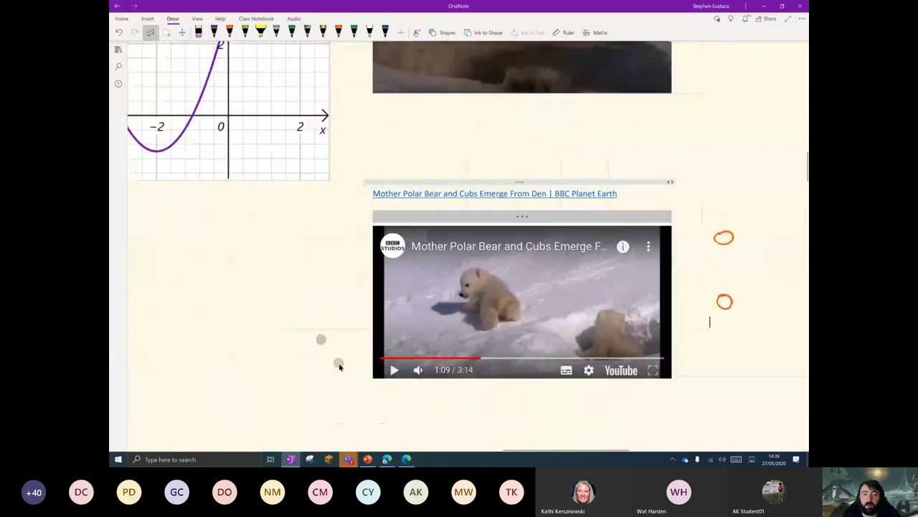
{"action": "scroll", "coordinate": [323, 351], "scroll_direction": "up", "scroll_amount": 2}
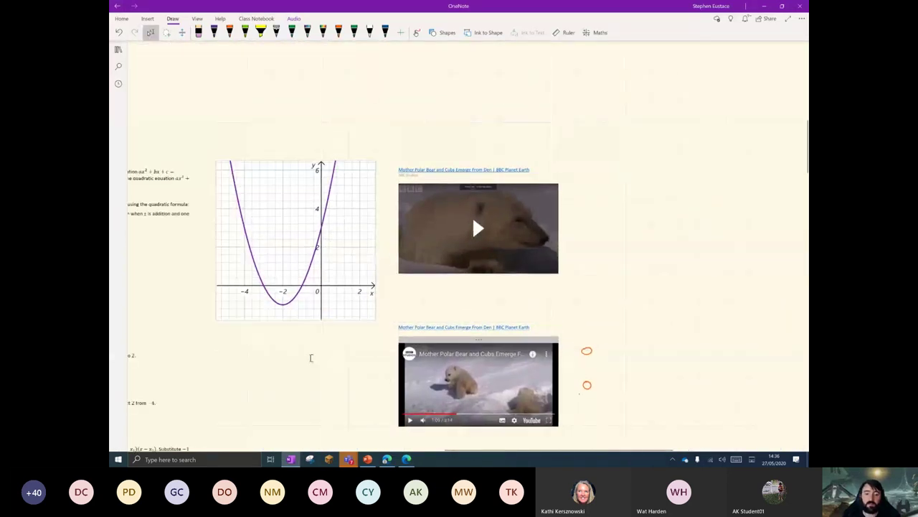
{"action": "scroll", "coordinate": [311, 215], "scroll_direction": "down", "scroll_amount": 5}
{"action": "scroll", "coordinate": [311, 172], "scroll_direction": "down", "scroll_amount": 1}
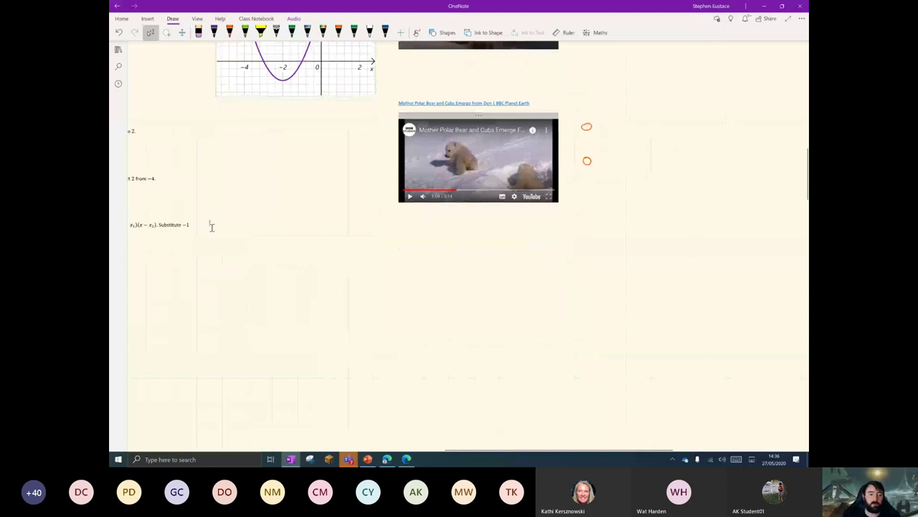
{"action": "scroll", "coordinate": [281, 317], "scroll_direction": "up", "scroll_amount": 3}
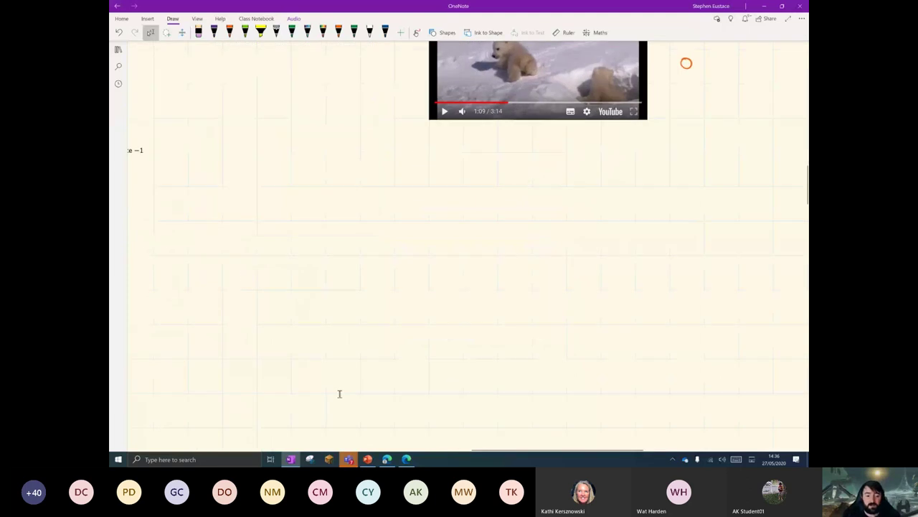
- Switch to PowerPoint and add a new slide after slide 3 of the ONENOTE WEBINAR CUE presentation
{"action": "left_click", "coordinate": [367, 459]}
{"action": "left_click", "coordinate": [143, 19]}
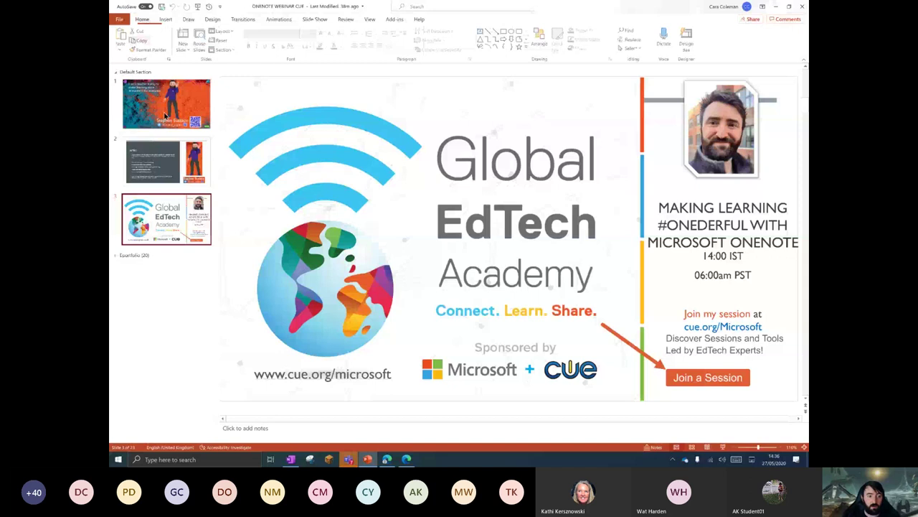
{"action": "right_click", "coordinate": [167, 243]}
{"action": "left_click", "coordinate": [203, 276]}
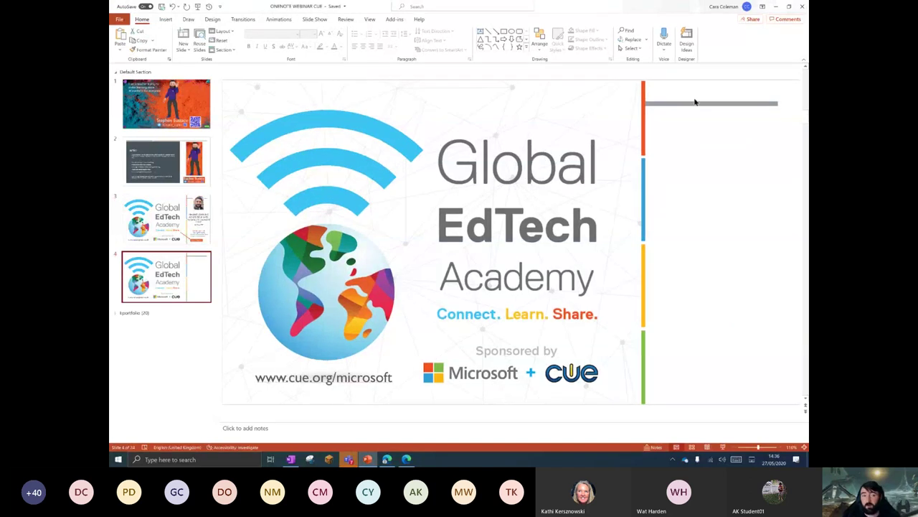
- Start a screen recording from slide 4, capturing the whole OneNote window area above the taskbar
{"action": "left_click", "coordinate": [166, 19]}
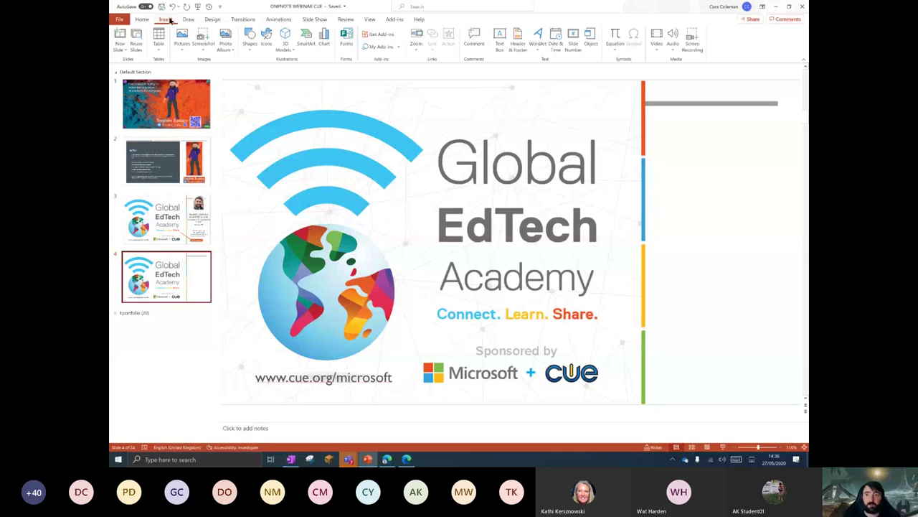
{"action": "left_click", "coordinate": [693, 47]}
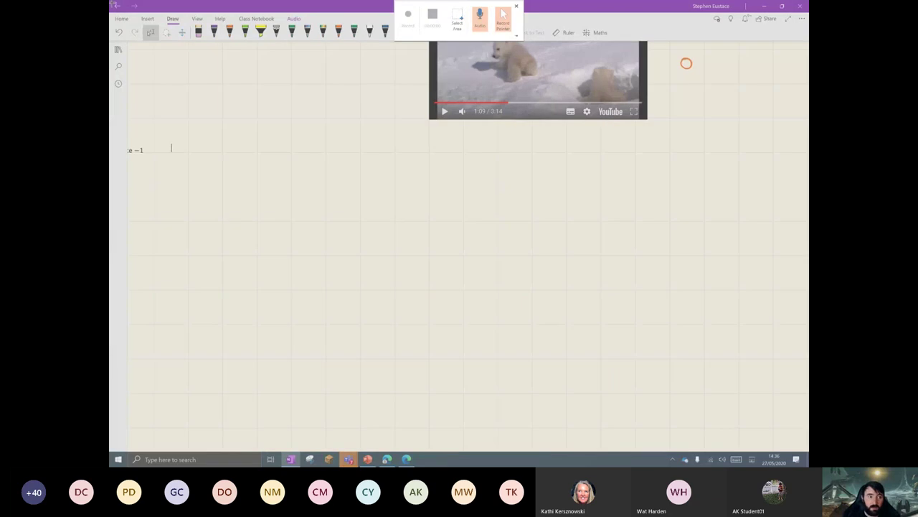
{"action": "left_click_drag", "start_coordinate": [112, 4], "coordinate": [805, 449]}
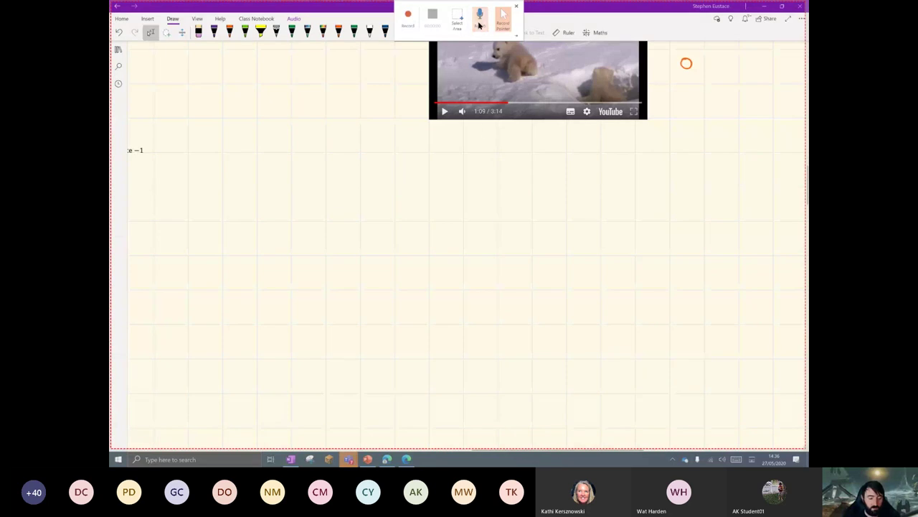
{"action": "left_click", "coordinate": [408, 15]}
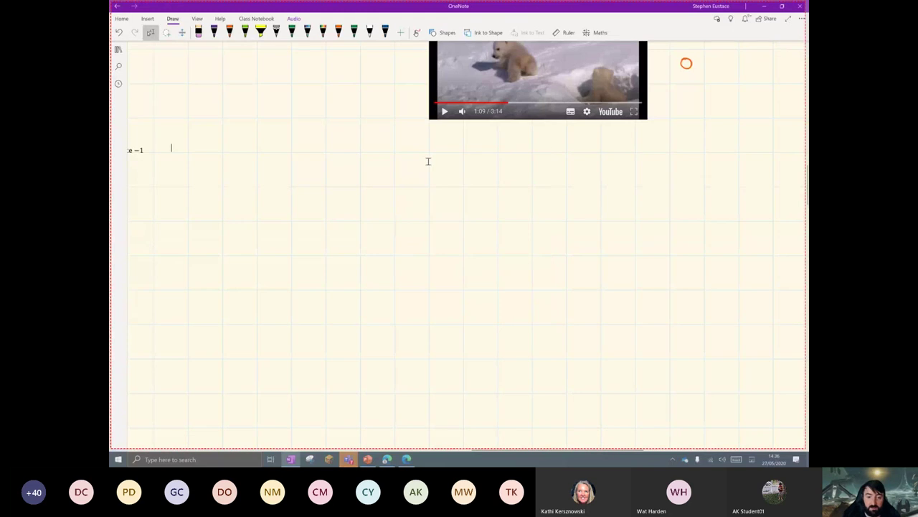
- Handwrite the equation X + 3 = 10 below the polar bear video with a multicoloured pen
{"action": "left_click", "coordinate": [308, 33]}
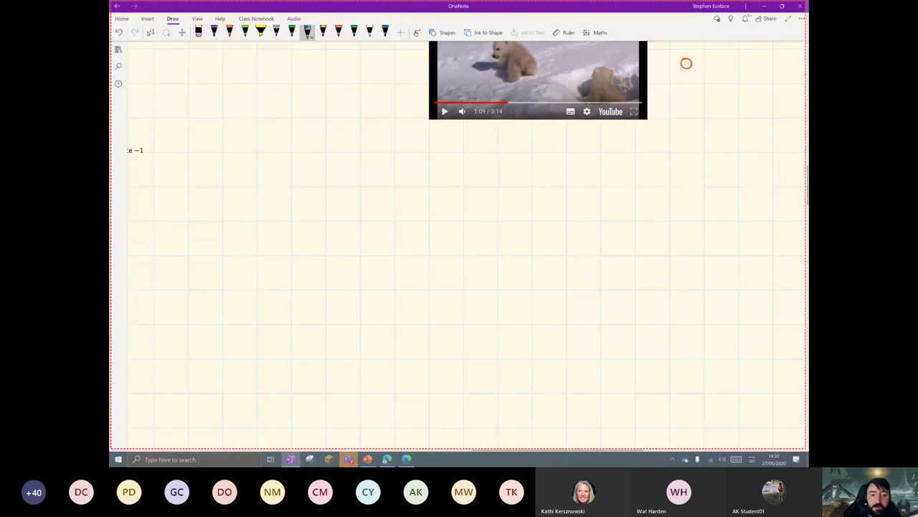
{"action": "left_click_drag", "start_coordinate": [384, 226], "coordinate": [374, 241]}
{"action": "left_click_drag", "start_coordinate": [376, 194], "coordinate": [412, 241]}
{"action": "mouse_move", "coordinate": [451, 195]}
{"action": "left_mouse_down"}
{"action": "mouse_move", "coordinate": [450, 228]}
{"action": "mouse_move", "coordinate": [535, 231]}
{"action": "mouse_move", "coordinate": [496, 240]}
{"action": "left_mouse_up"}
{"action": "left_click_drag", "start_coordinate": [564, 215], "coordinate": [587, 213]}
{"action": "left_click_drag", "start_coordinate": [561, 224], "coordinate": [581, 225]}
{"action": "left_click_drag", "start_coordinate": [616, 192], "coordinate": [616, 241]}
{"action": "mouse_move", "coordinate": [648, 199]}
{"action": "left_mouse_down"}
{"action": "mouse_move", "coordinate": [662, 211]}
{"action": "mouse_move", "coordinate": [648, 200]}
{"action": "left_mouse_up"}
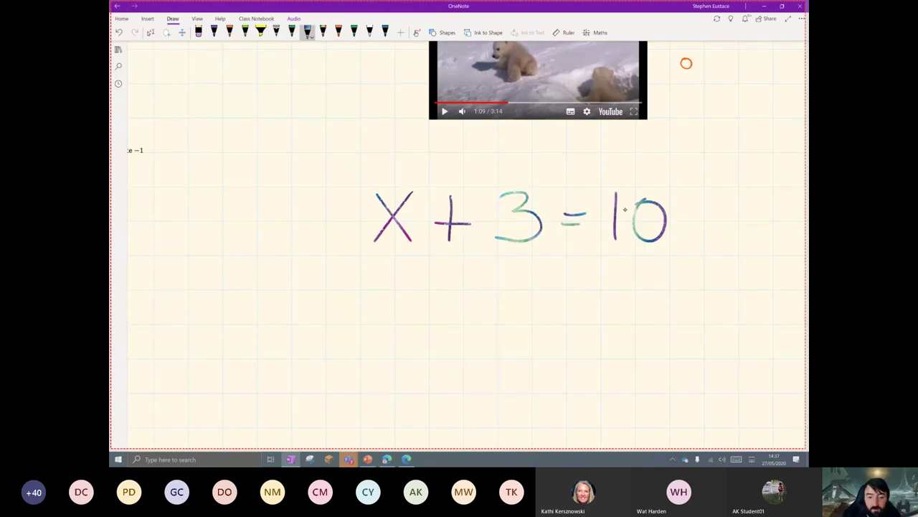
- Handwrite X = 10 - 3 under the equation and draw a curved arrow from the plus sign to the 10
{"action": "left_click_drag", "start_coordinate": [426, 276], "coordinate": [387, 331]}
{"action": "mouse_move", "coordinate": [391, 283]}
{"action": "left_mouse_down"}
{"action": "mouse_move", "coordinate": [428, 328]}
{"action": "mouse_move", "coordinate": [479, 302]}
{"action": "left_mouse_up"}
{"action": "left_click_drag", "start_coordinate": [452, 315], "coordinate": [484, 315]}
{"action": "left_click_drag", "start_coordinate": [520, 282], "coordinate": [522, 325]}
{"action": "mouse_move", "coordinate": [548, 288]}
{"action": "left_mouse_down"}
{"action": "mouse_move", "coordinate": [569, 293]}
{"action": "mouse_move", "coordinate": [554, 284]}
{"action": "left_mouse_up"}
{"action": "mouse_move", "coordinate": [590, 304]}
{"action": "left_mouse_down"}
{"action": "mouse_move", "coordinate": [653, 301]}
{"action": "mouse_move", "coordinate": [636, 322]}
{"action": "left_mouse_up"}
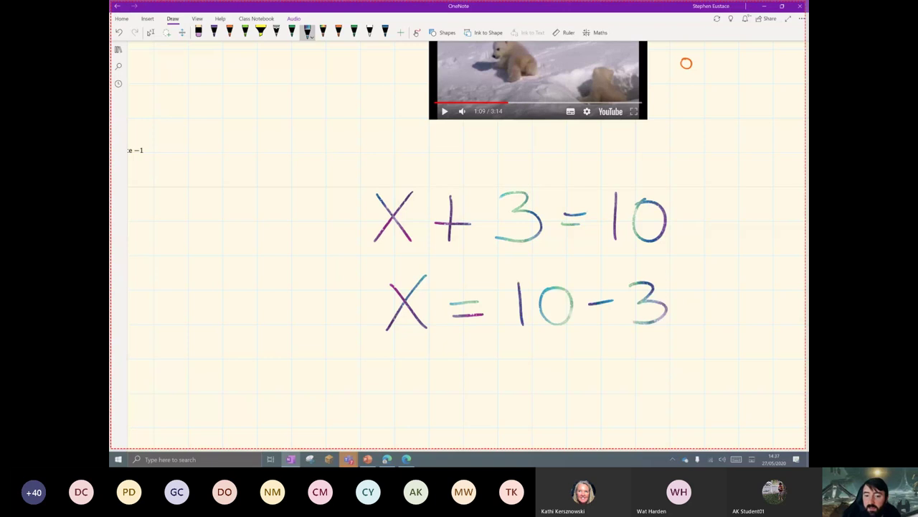
{"action": "mouse_move", "coordinate": [446, 183]}
{"action": "left_mouse_down"}
{"action": "mouse_move", "coordinate": [602, 156]}
{"action": "mouse_move", "coordinate": [614, 180]}
{"action": "left_mouse_up"}
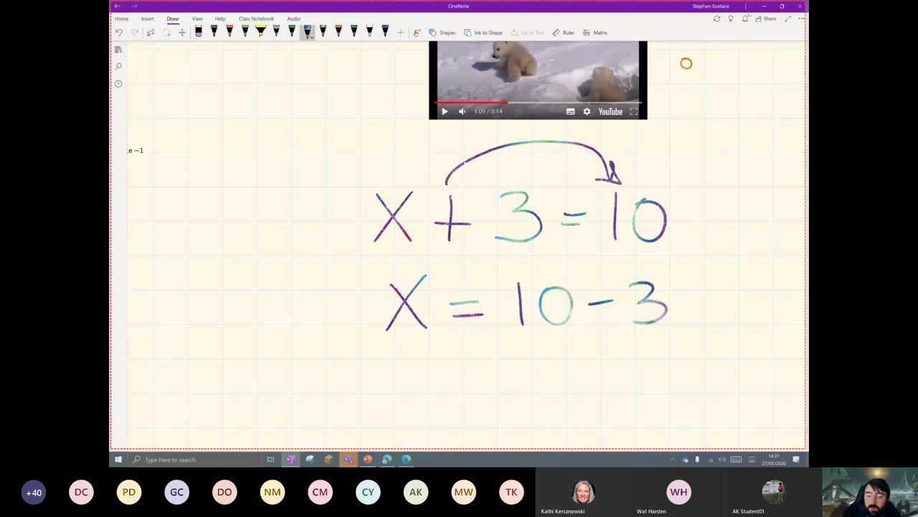
- Handwrite the solution X = 7 under the second line and return to text selection mode
{"action": "left_click_drag", "start_coordinate": [434, 357], "coordinate": [404, 400]}
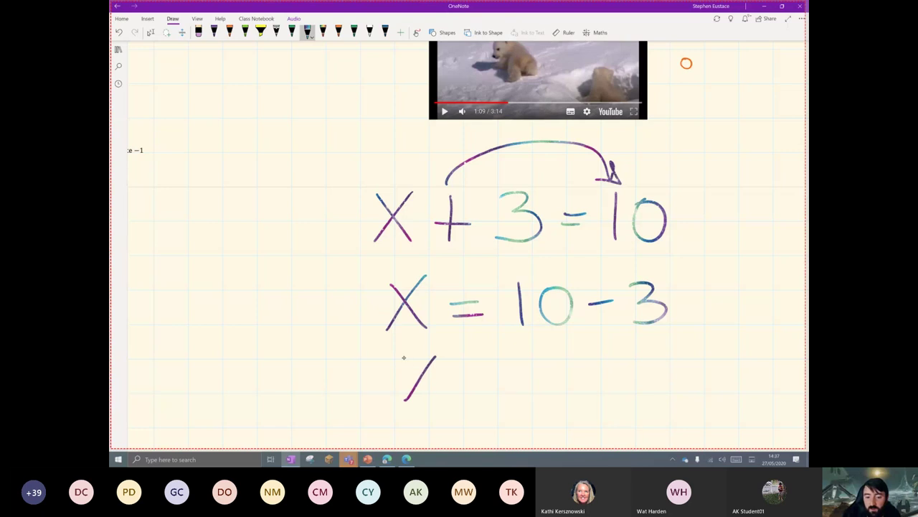
{"action": "mouse_move", "coordinate": [404, 360]}
{"action": "left_mouse_down"}
{"action": "mouse_move", "coordinate": [440, 397]}
{"action": "mouse_move", "coordinate": [544, 353]}
{"action": "mouse_move", "coordinate": [524, 408]}
{"action": "left_mouse_up"}
{"action": "left_click_drag", "start_coordinate": [502, 385], "coordinate": [553, 391]}
{"action": "left_click", "coordinate": [151, 32]}
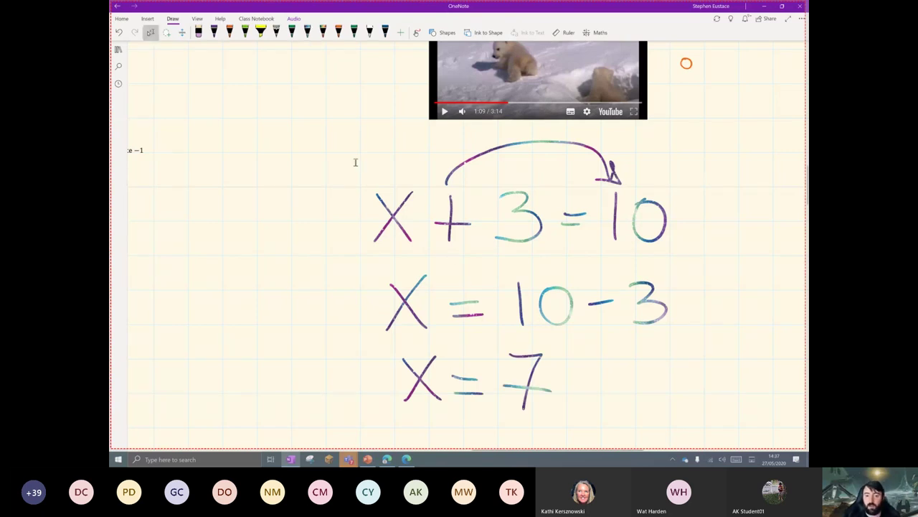
- Stop the screen recording so that it is inserted on slide 4
{"action": "scroll", "coordinate": [450, 237], "scroll_direction": "down", "scroll_amount": 2}
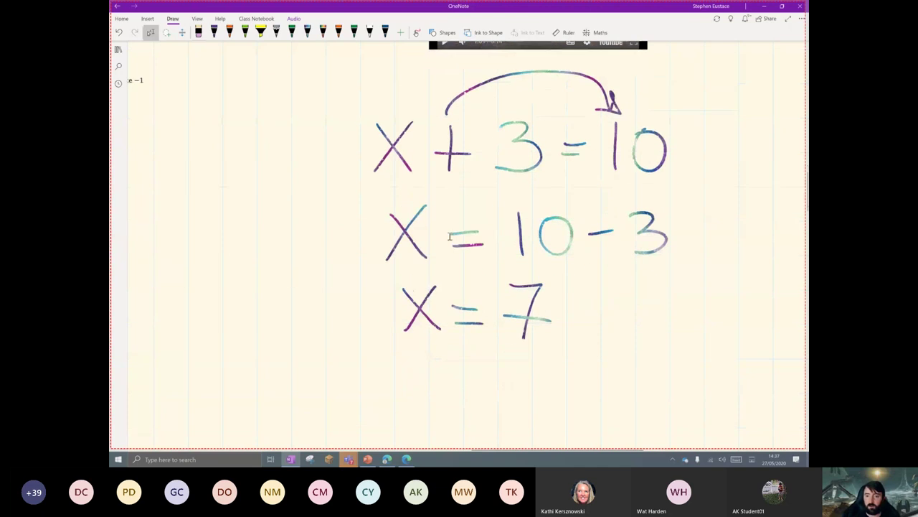
{"action": "mouse_move", "coordinate": [445, 4]}
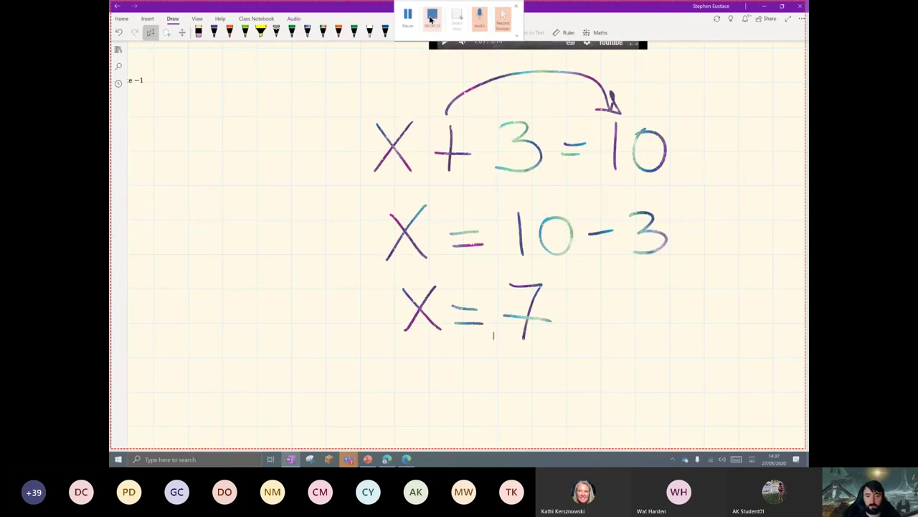
{"action": "left_click", "coordinate": [431, 20]}
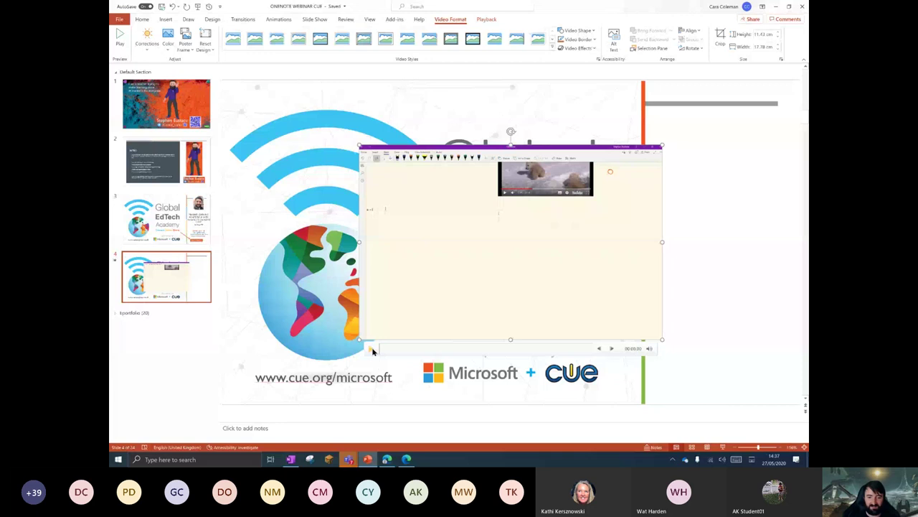
- Preview the inserted recording while moving it to the slide's upper left and enlarging it to about 16.7 by 25.9 cm, then pause it
{"action": "left_click", "coordinate": [372, 349]}
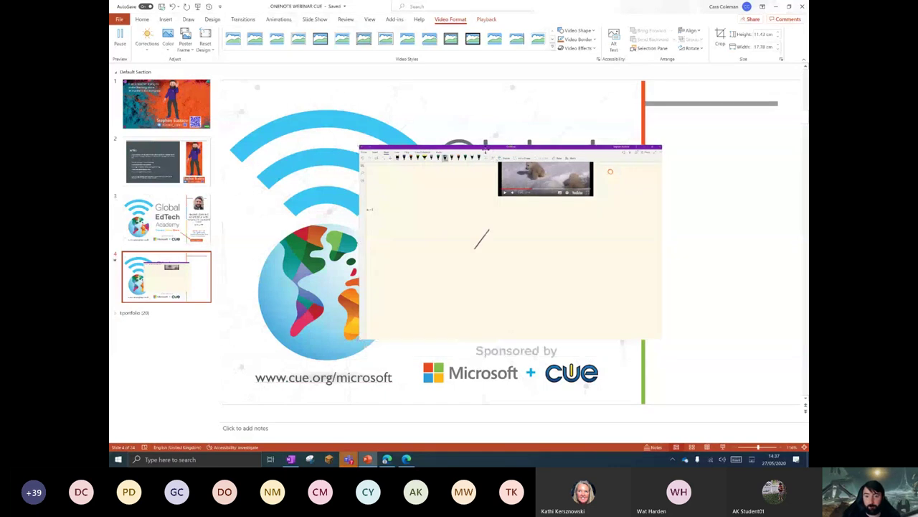
{"action": "left_click_drag", "start_coordinate": [500, 203], "coordinate": [377, 143]}
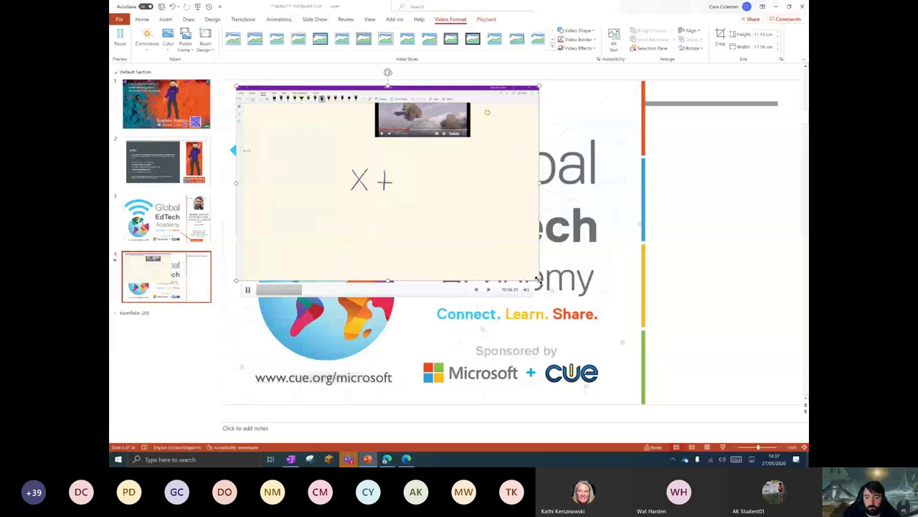
{"action": "left_click_drag", "start_coordinate": [539, 281], "coordinate": [678, 370]}
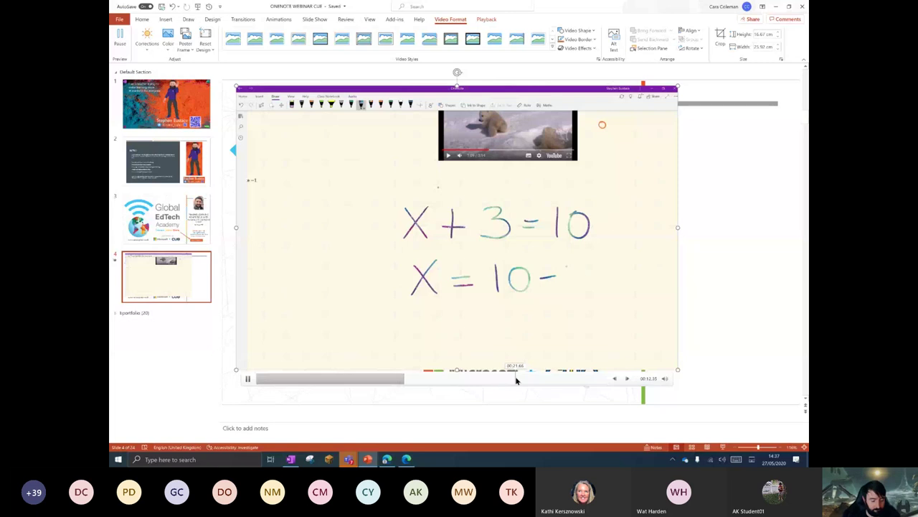
{"action": "left_click", "coordinate": [250, 380]}
{"action": "left_click", "coordinate": [250, 379]}
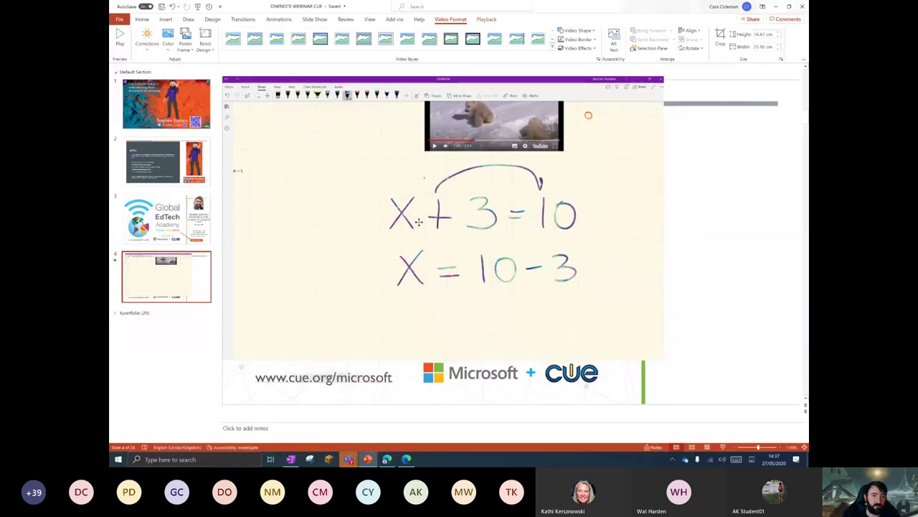
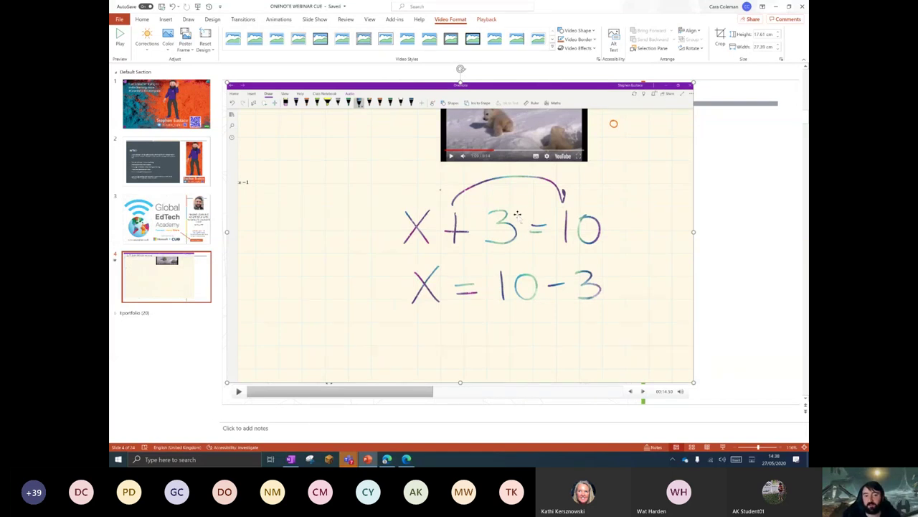
- Save the recording from the slide as a media file named TEACHING VIDEO LESSON 2 on the desktop
{"action": "right_click", "coordinate": [384, 200]}
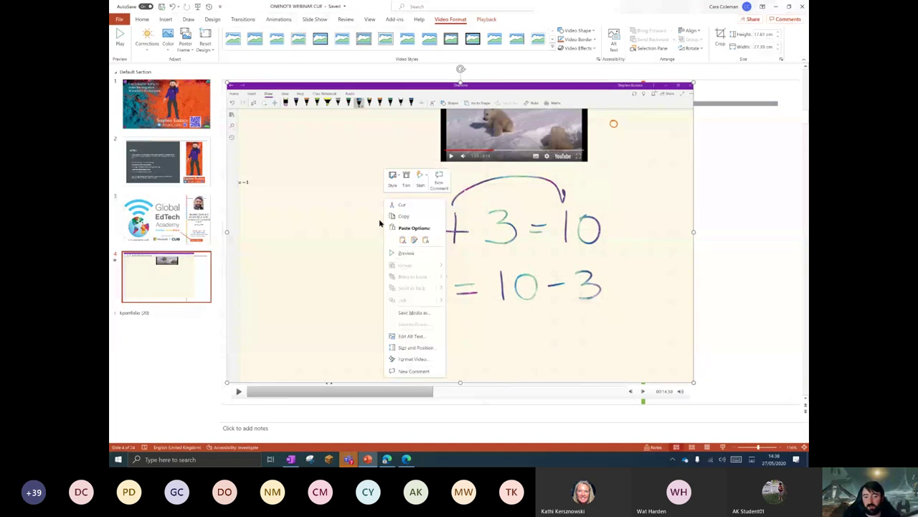
{"action": "left_click", "coordinate": [412, 312]}
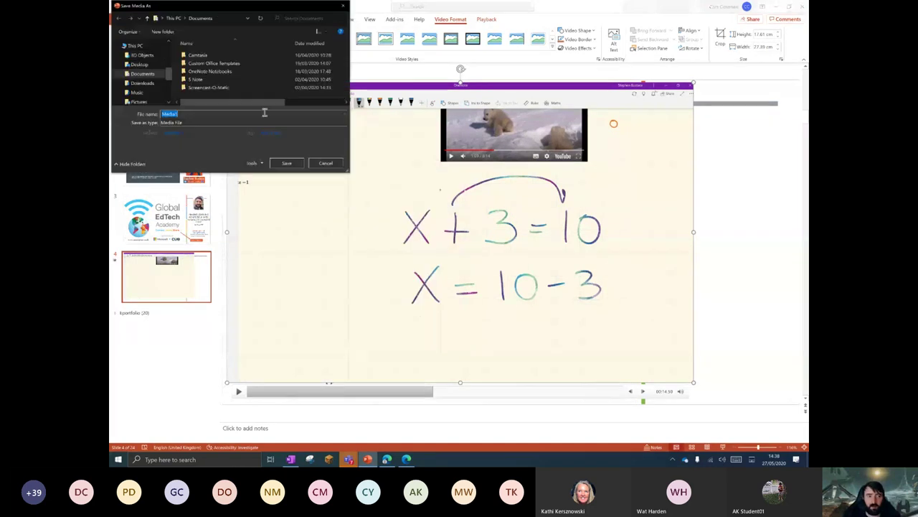
{"action": "left_click", "coordinate": [140, 64]}
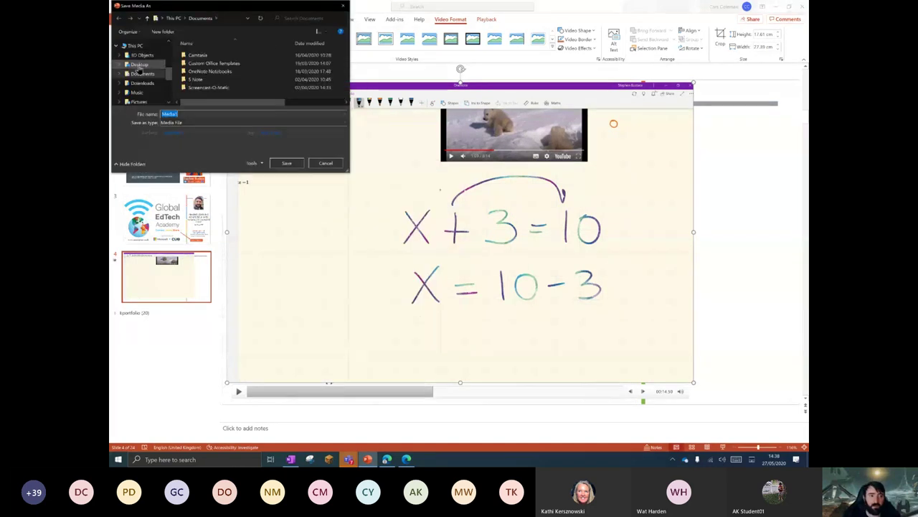
{"action": "double_click", "coordinate": [193, 113]}
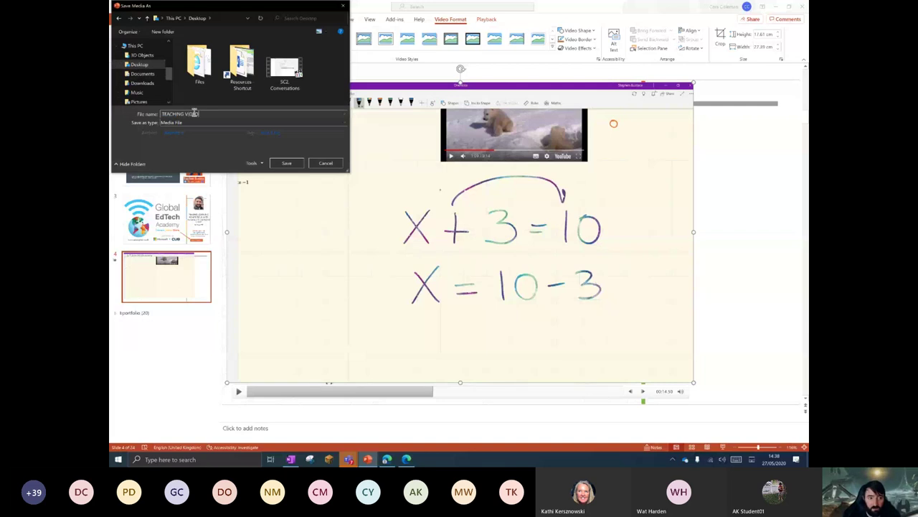
{"action": "type", "text": "TEACHING VIDEO LESSON 2"}
{"action": "key", "text": "Return"}
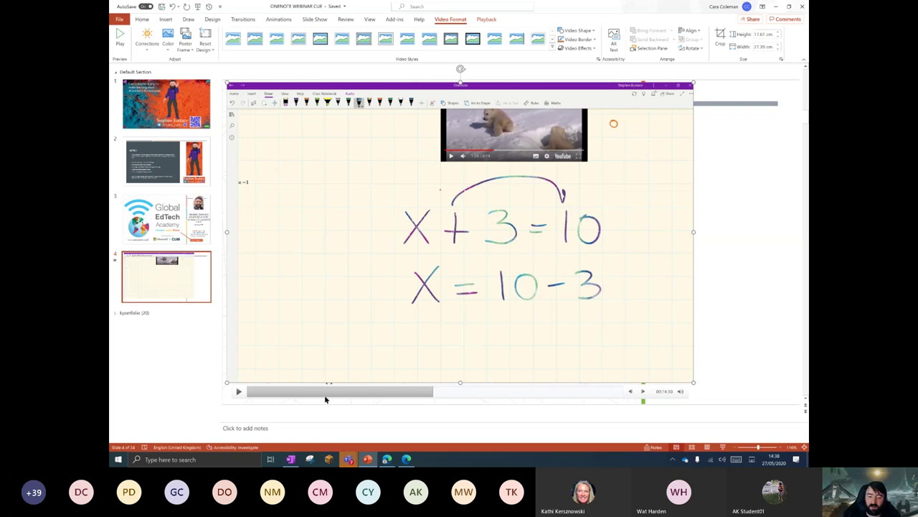
- Switch to the Edge browser, launch Stream from the Office 365 home page and open its video upload page
{"action": "left_click", "coordinate": [407, 459]}
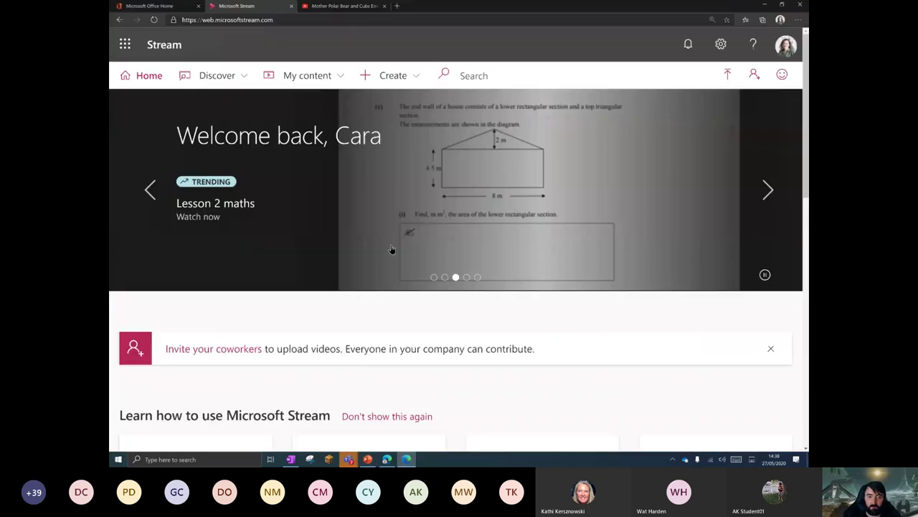
{"action": "left_click", "coordinate": [170, 7]}
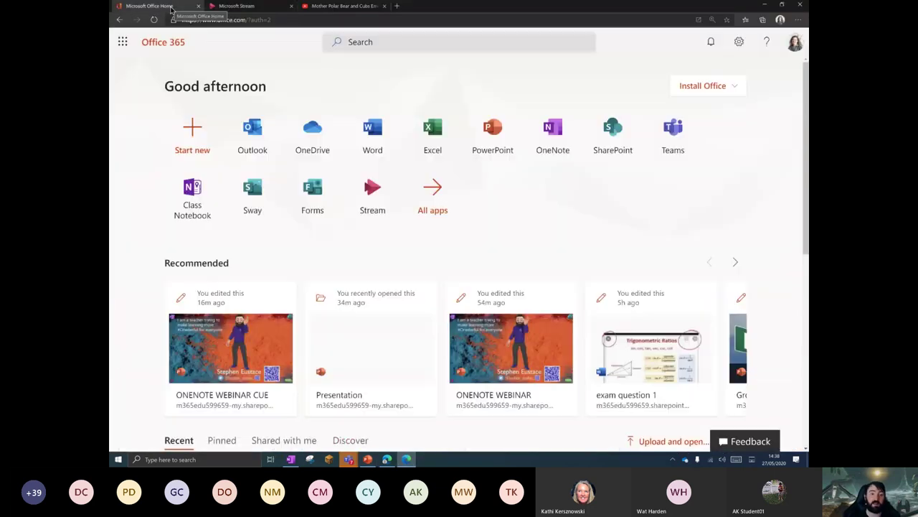
{"action": "left_click", "coordinate": [367, 208]}
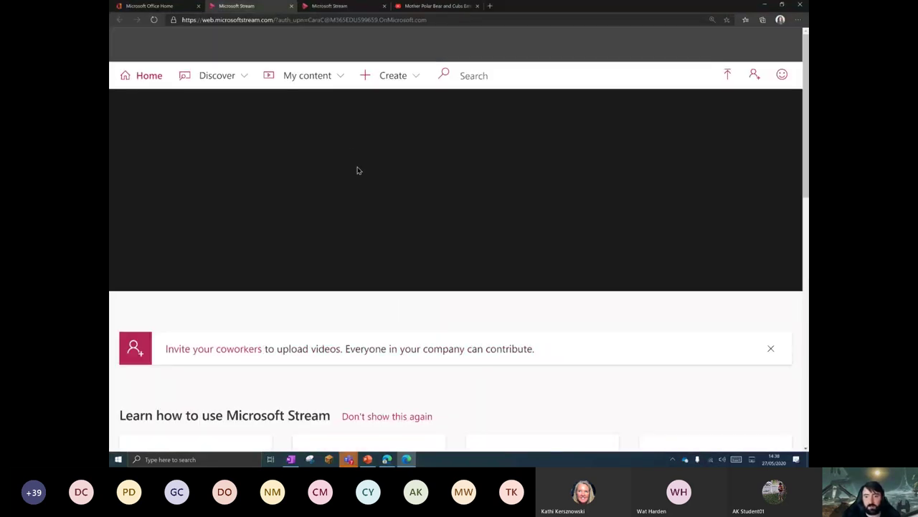
{"action": "left_click", "coordinate": [727, 75]}
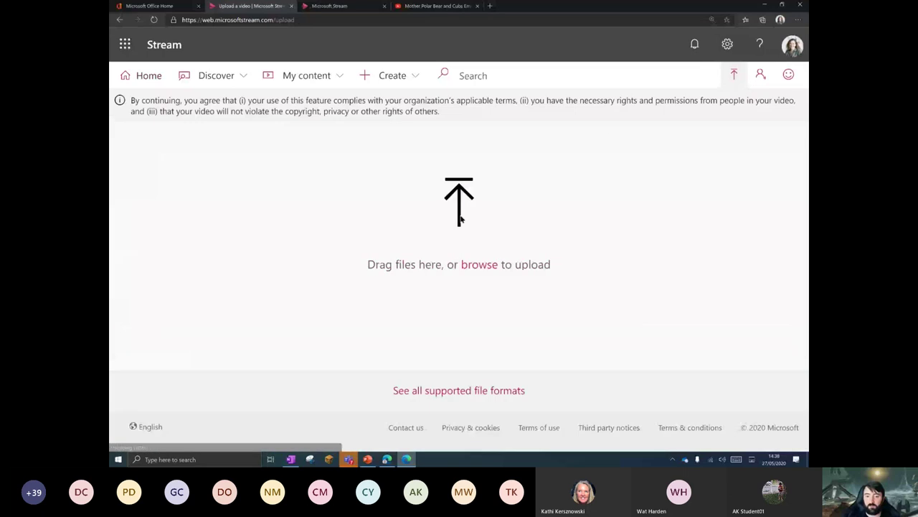
- Upload the TEACHING VIDEO LESSON 2 file from the desktop to Stream
{"action": "left_click", "coordinate": [482, 265]}
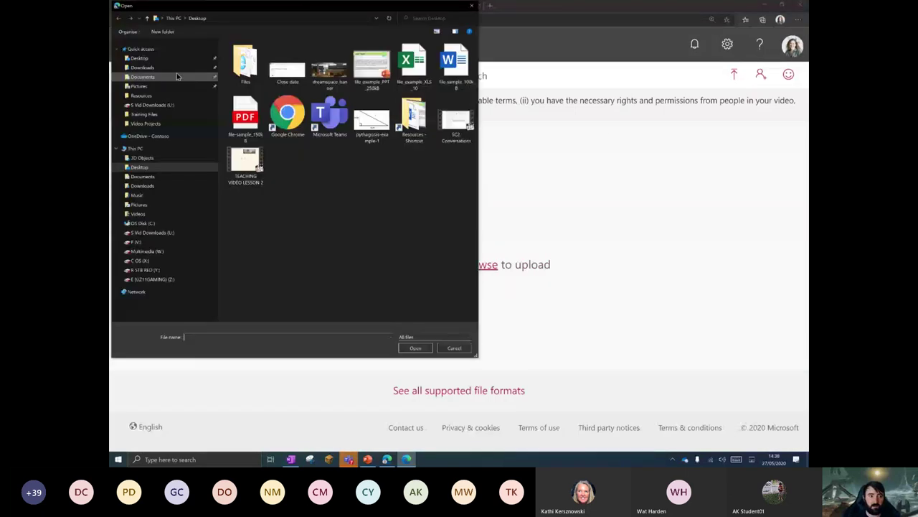
{"action": "left_click", "coordinate": [165, 58]}
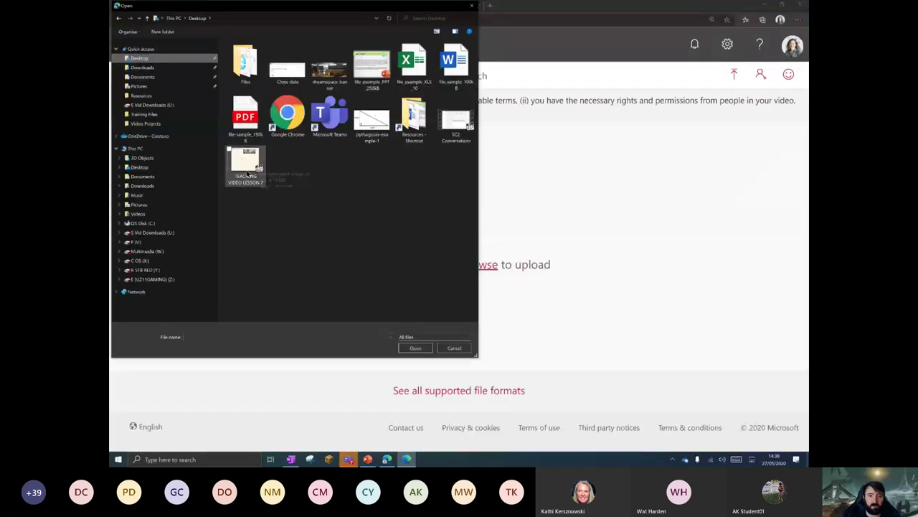
{"action": "double_click", "coordinate": [250, 166]}
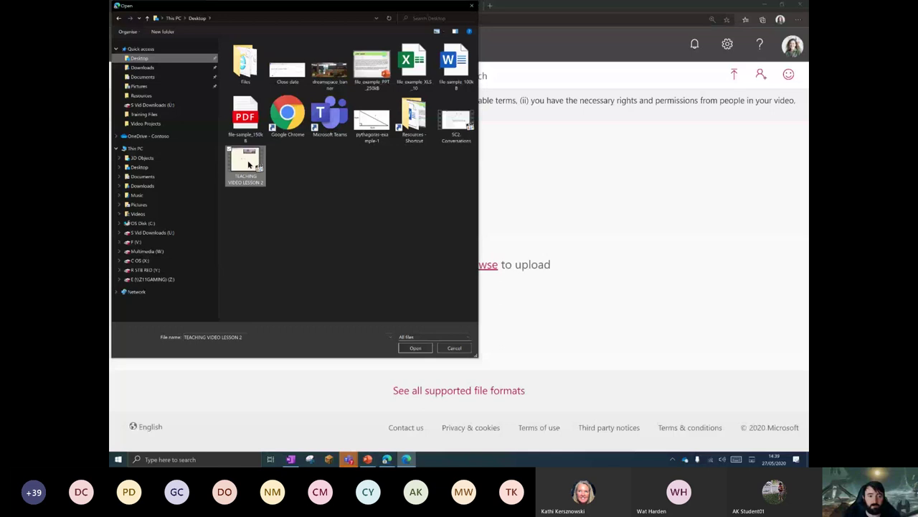
- View the sharing options and direct link for the uploaded video, and close them without copying the link
{"action": "scroll", "coordinate": [479, 294], "scroll_direction": "down", "scroll_amount": 3}
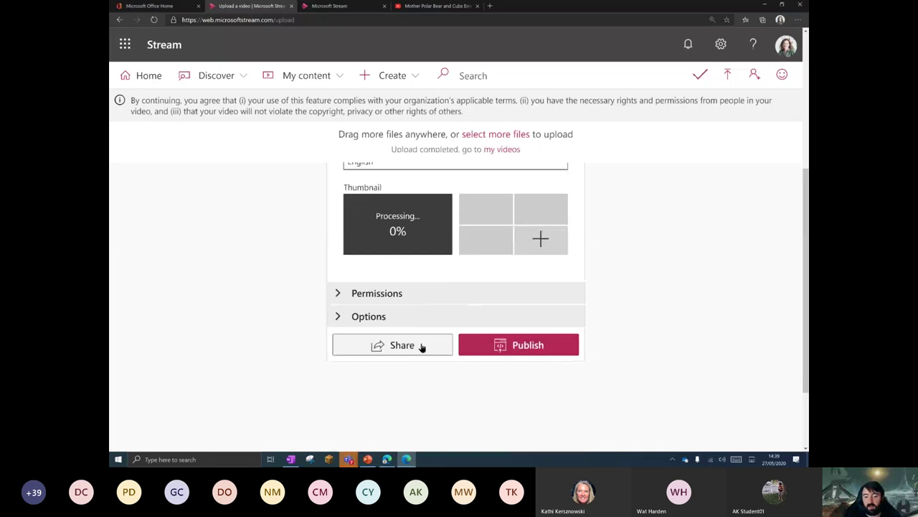
{"action": "left_click", "coordinate": [410, 348]}
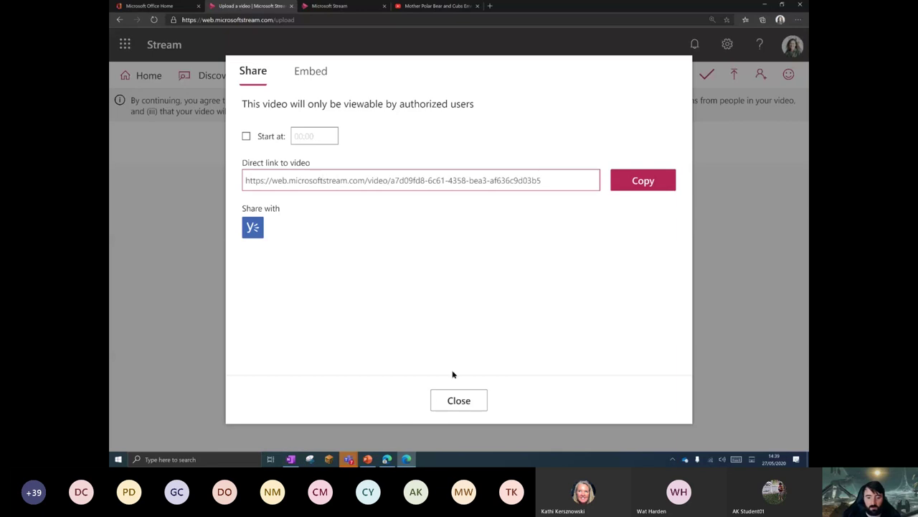
{"action": "left_click", "coordinate": [459, 401]}
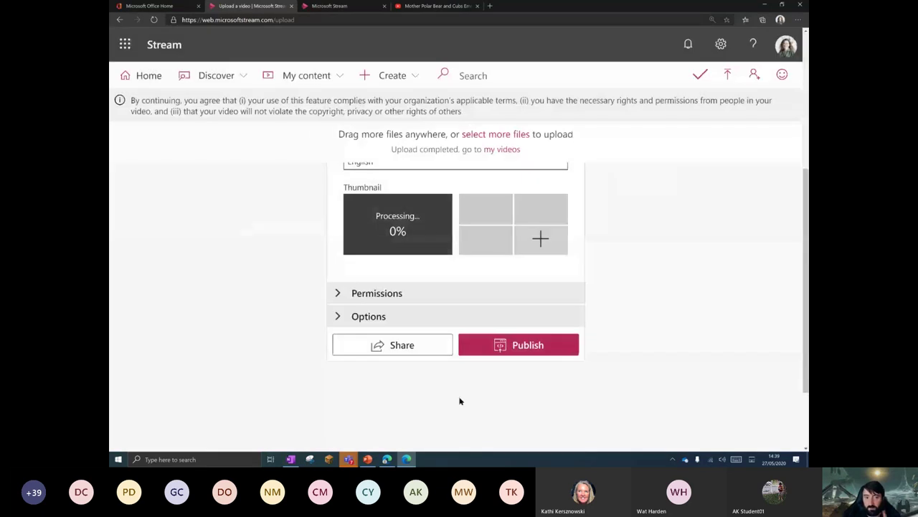
- Leave the upload page for Stream's home page and switch back to the ONENOTE WEBINAR CUE presentation in PowerPoint
{"action": "left_click", "coordinate": [329, 7]}
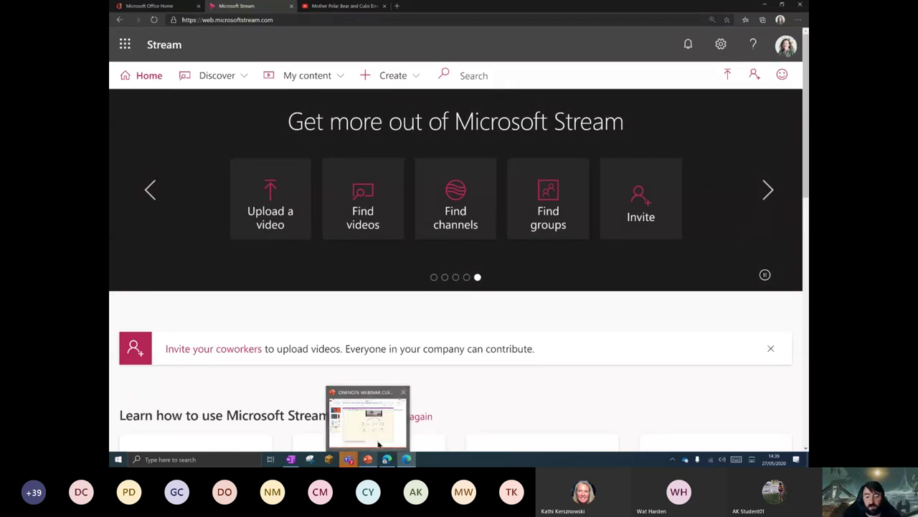
{"action": "left_click", "coordinate": [367, 459]}
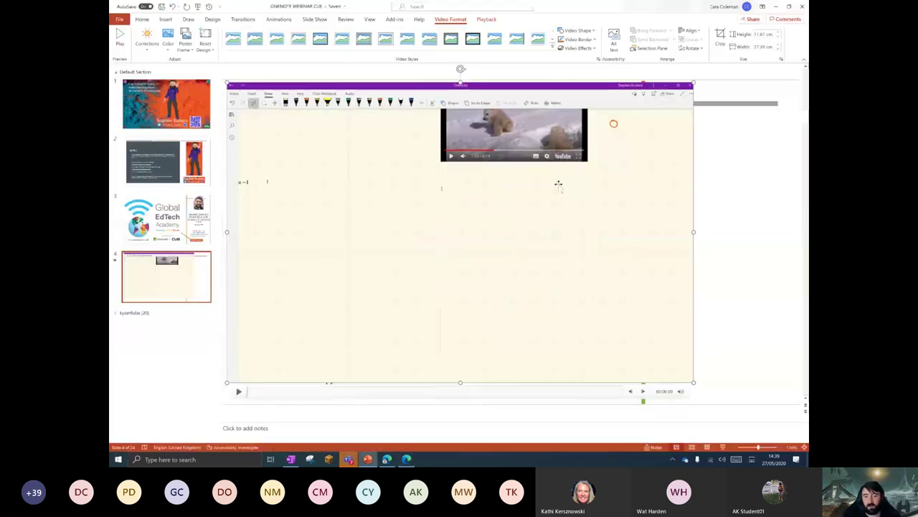
- Show the slide show recording options in PowerPoint, and switch back to the Stream home page in Edge
{"action": "left_click", "coordinate": [777, 9]}
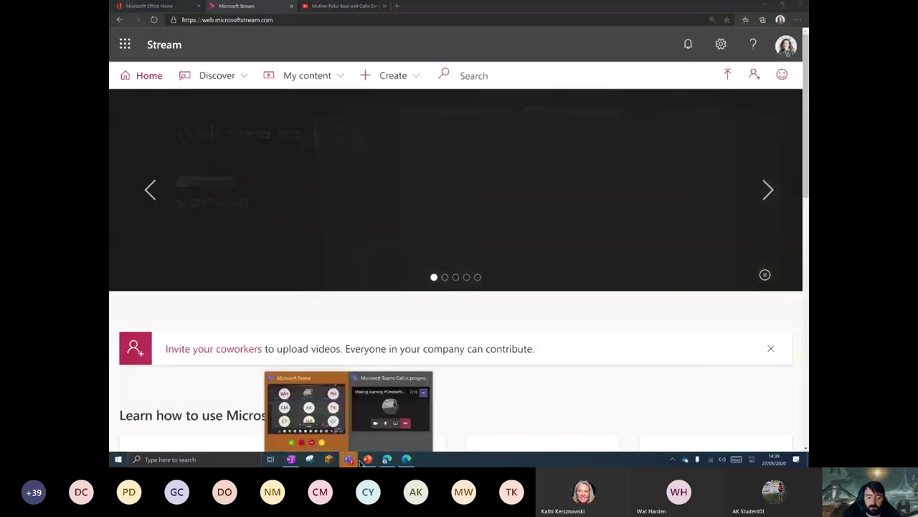
{"action": "left_click", "coordinate": [367, 459]}
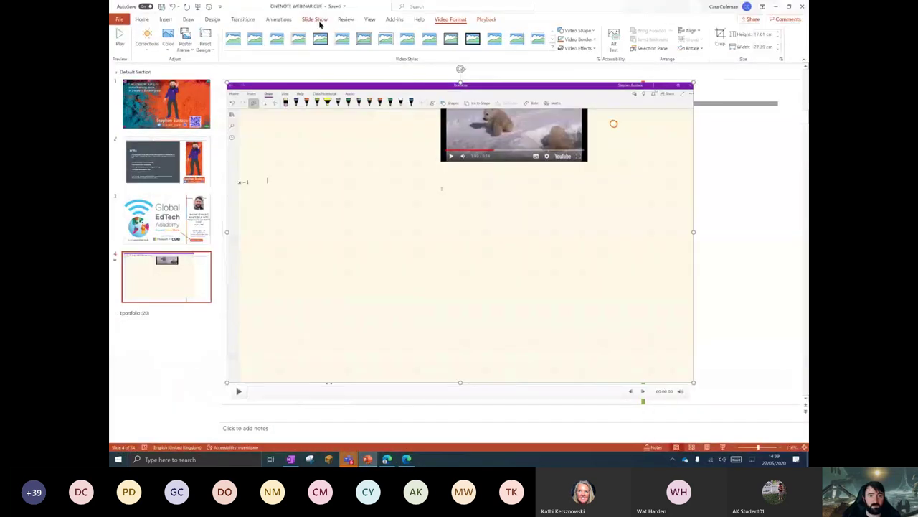
{"action": "left_click", "coordinate": [314, 20]}
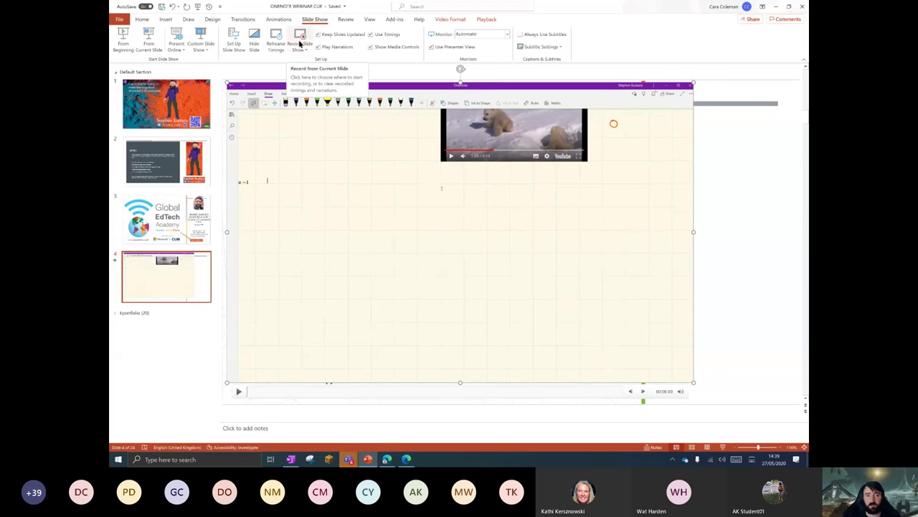
{"action": "left_click", "coordinate": [778, 9]}
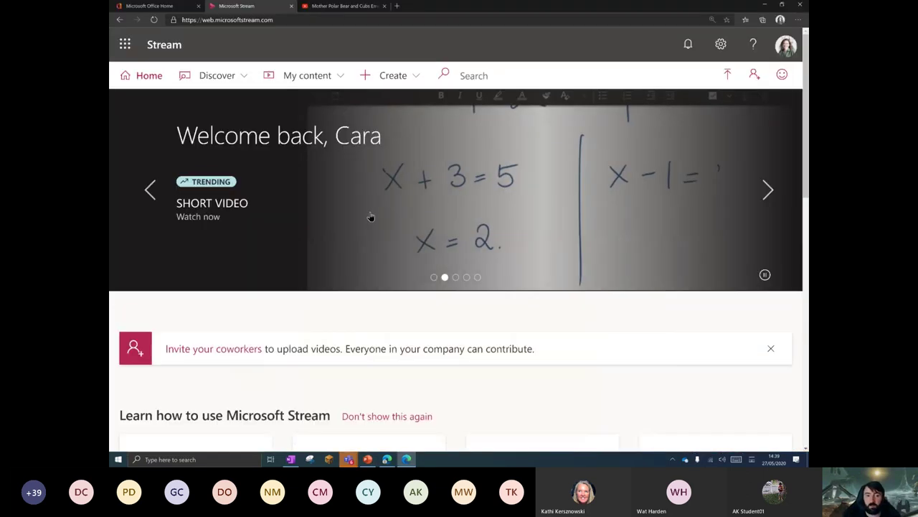
- Open Stream's screen recorder with microphone and camera access allowed, and try to start a recording
{"action": "left_click", "coordinate": [404, 75]}
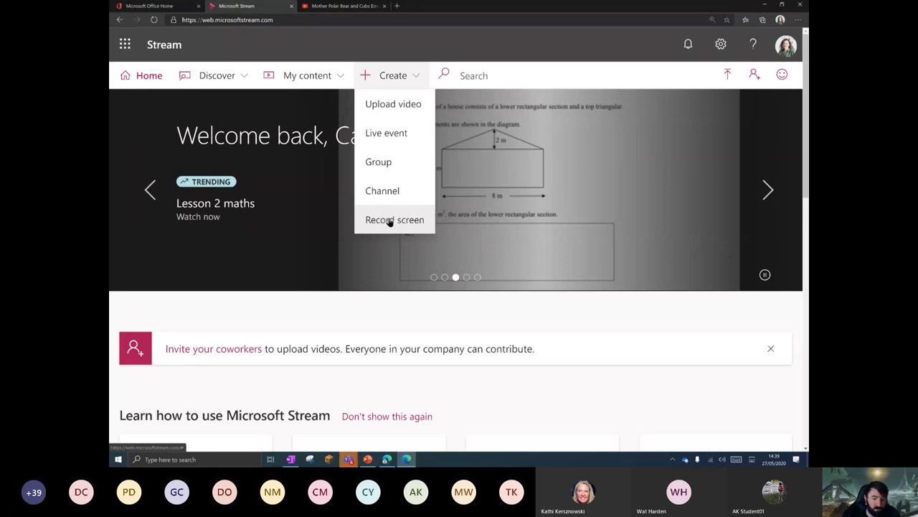
{"action": "left_click", "coordinate": [394, 219]}
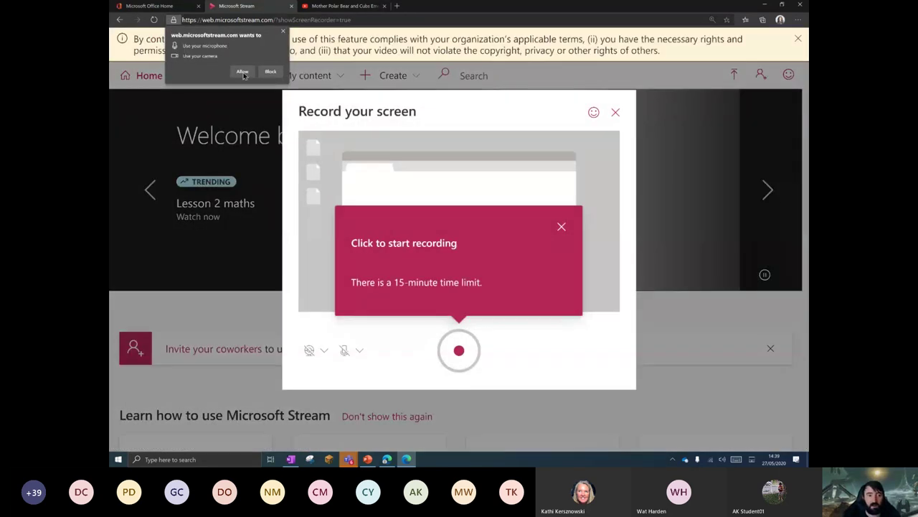
{"action": "left_click", "coordinate": [243, 73]}
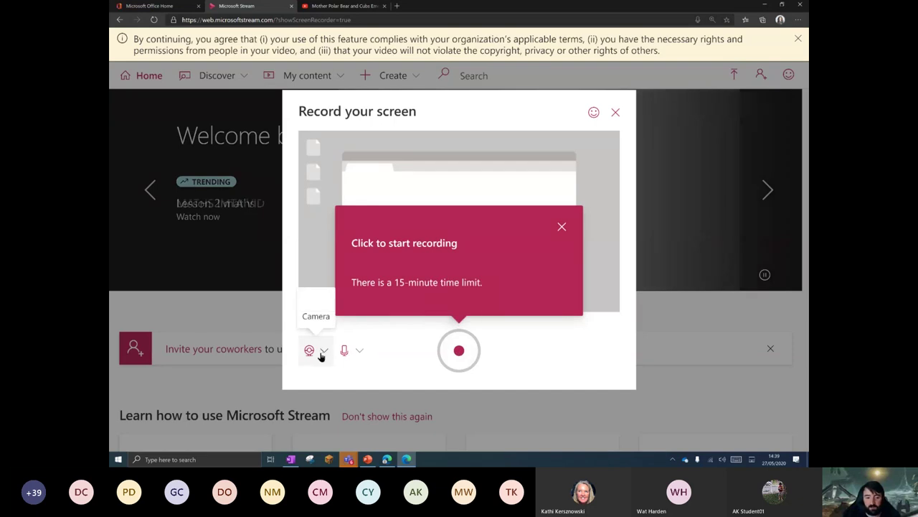
{"action": "left_click", "coordinate": [459, 350]}
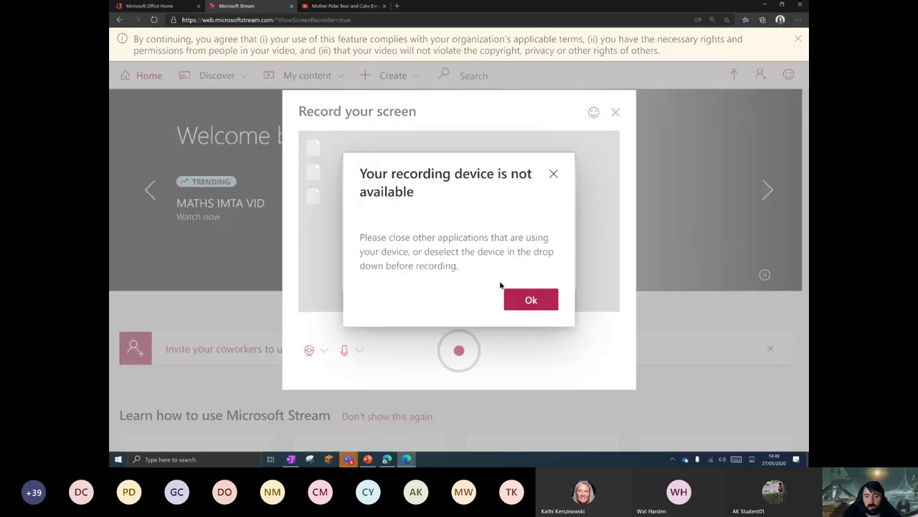
{"action": "left_click", "coordinate": [529, 299]}
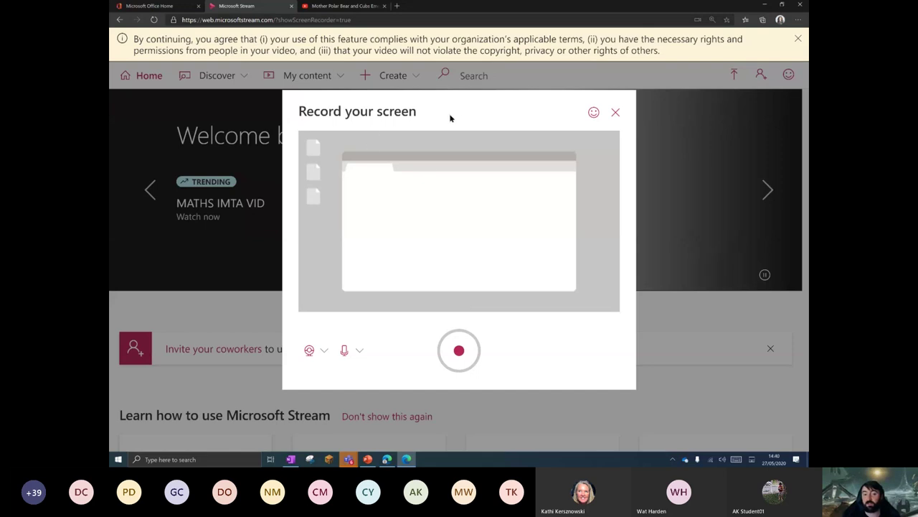
- Turn off both the camera and the microphone for the Stream screen recording
{"action": "left_click", "coordinate": [324, 351]}
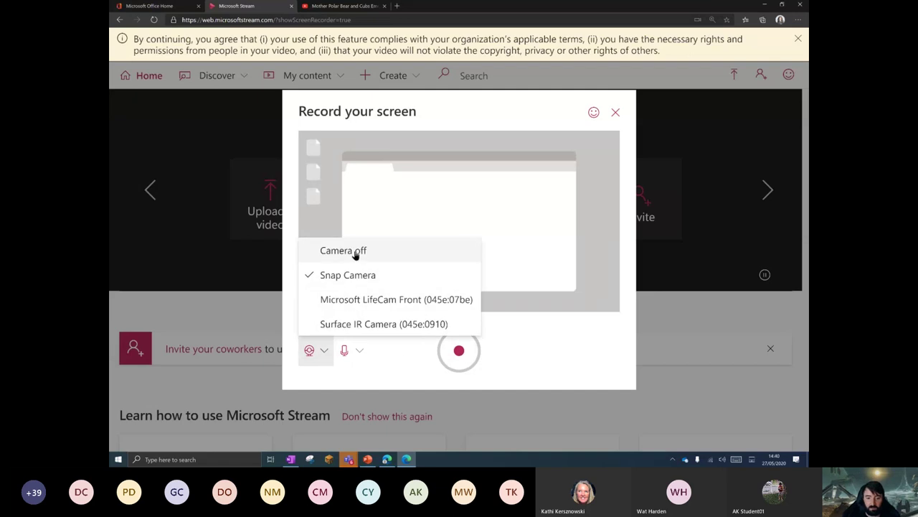
{"action": "left_click", "coordinate": [343, 250]}
{"action": "left_click", "coordinate": [360, 350]}
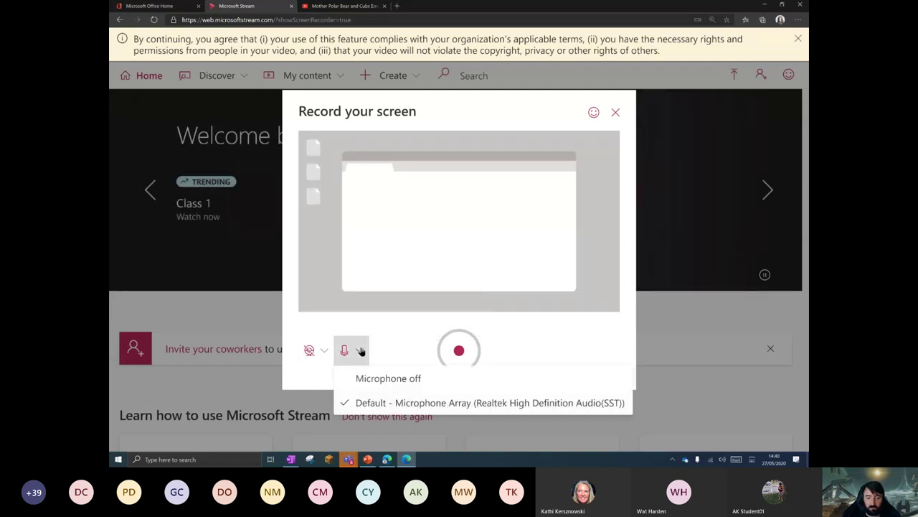
{"action": "left_click", "coordinate": [380, 378]}
- View the screen-sharing choices for the recording, select the entire screen, and cancel without sharing
{"action": "left_click", "coordinate": [459, 350]}
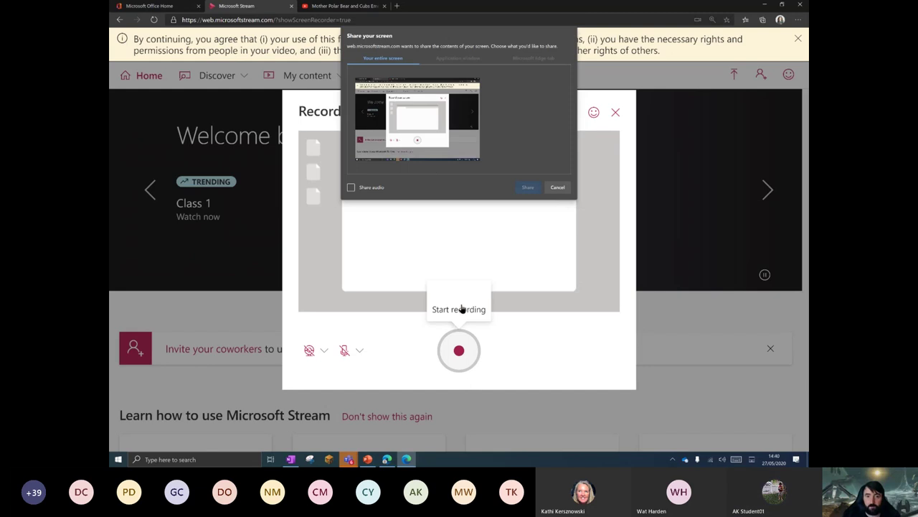
{"action": "left_click", "coordinate": [423, 141]}
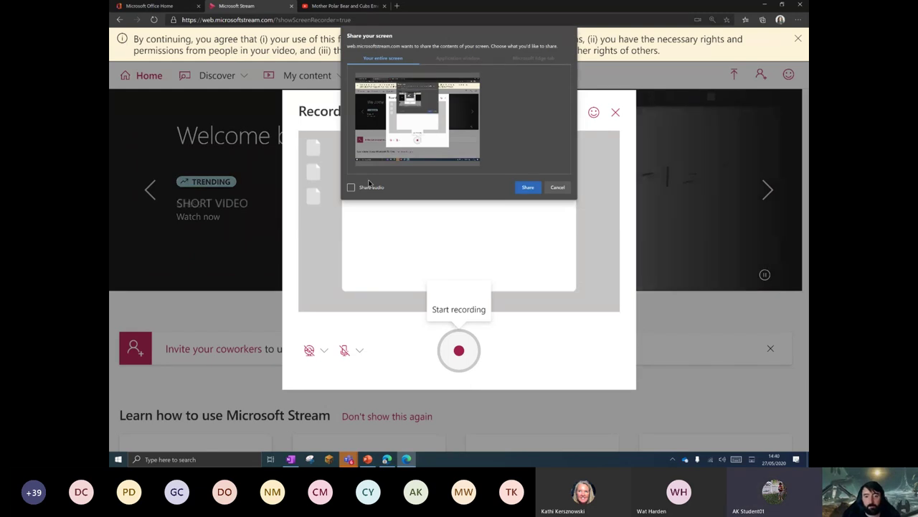
{"action": "left_click", "coordinate": [559, 188]}
- View the recorder's list of available cameras and highlight the "Record your screen" heading
{"action": "left_click", "coordinate": [325, 350]}
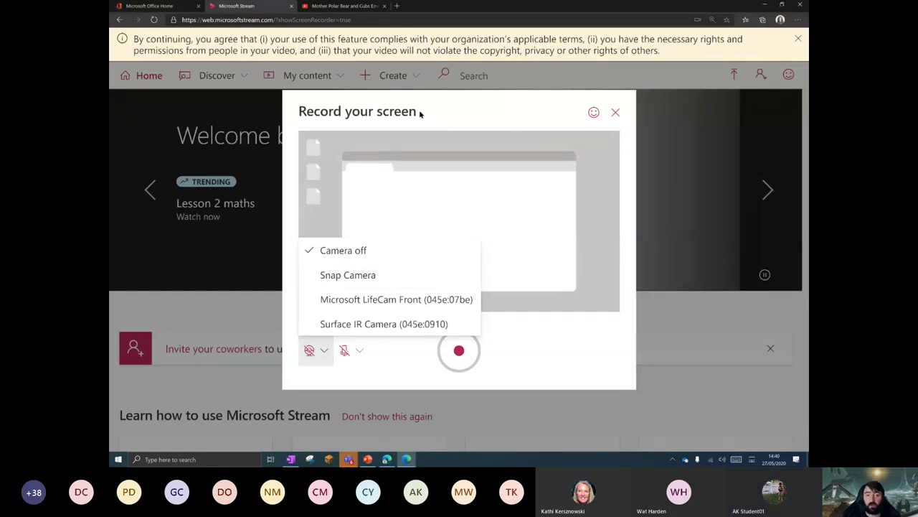
{"action": "left_click_drag", "start_coordinate": [420, 113], "coordinate": [300, 115]}
{"action": "mouse_move", "coordinate": [421, 113]}
{"action": "left_mouse_down"}
{"action": "mouse_move", "coordinate": [300, 115]}
{"action": "mouse_move", "coordinate": [416, 122]}
{"action": "mouse_move", "coordinate": [299, 112]}
{"action": "mouse_move", "coordinate": [423, 115]}
{"action": "left_mouse_up"}
{"action": "left_click", "coordinate": [307, 113]}
{"action": "left_click", "coordinate": [308, 113]}
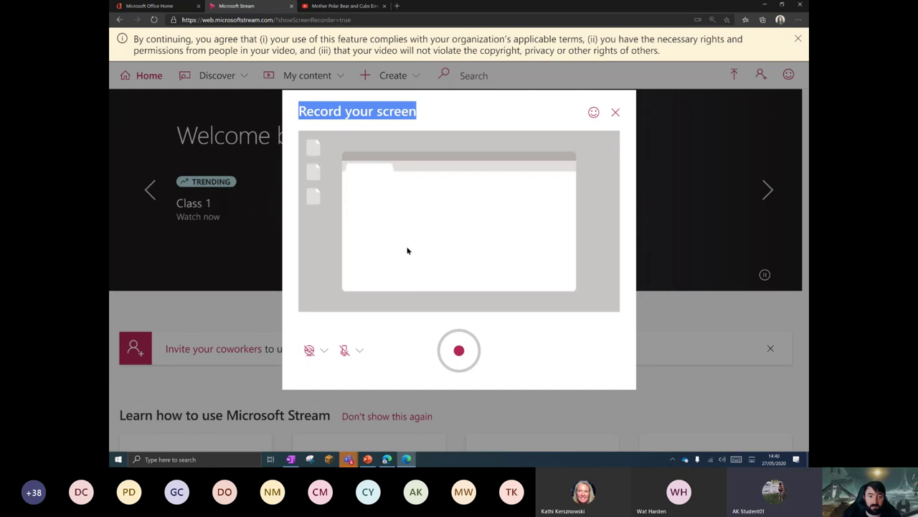
- Replace the YouTube polar bear video page with the Flipgrid website
{"action": "left_click", "coordinate": [348, 5]}
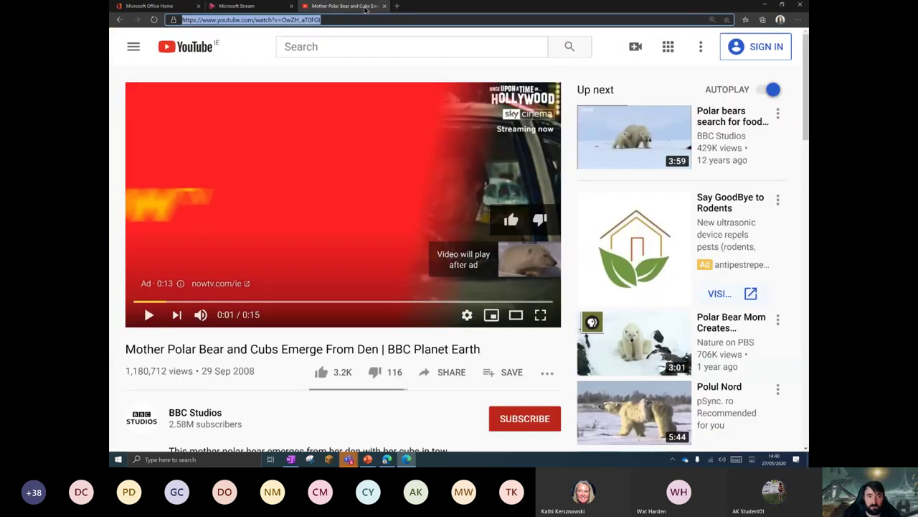
{"action": "left_click", "coordinate": [349, 19]}
{"action": "type", "text": "flipgrid"}
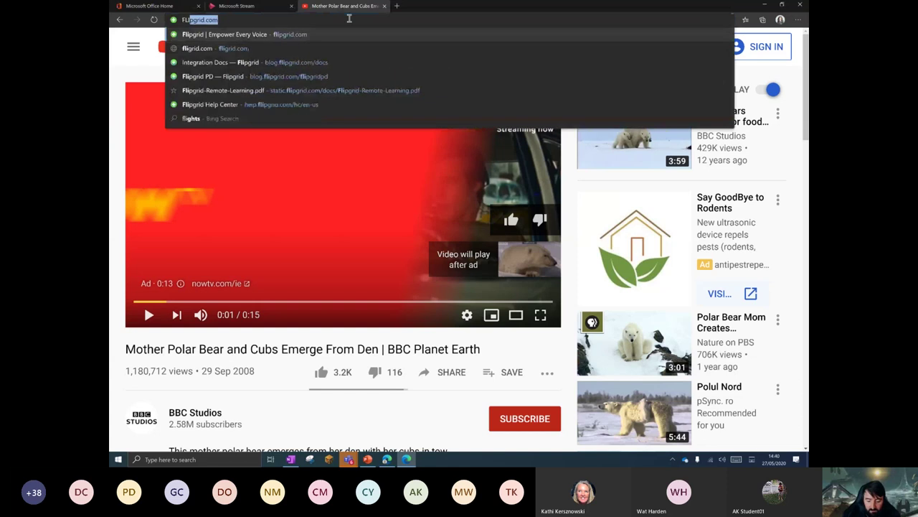
{"action": "key", "text": "Return"}
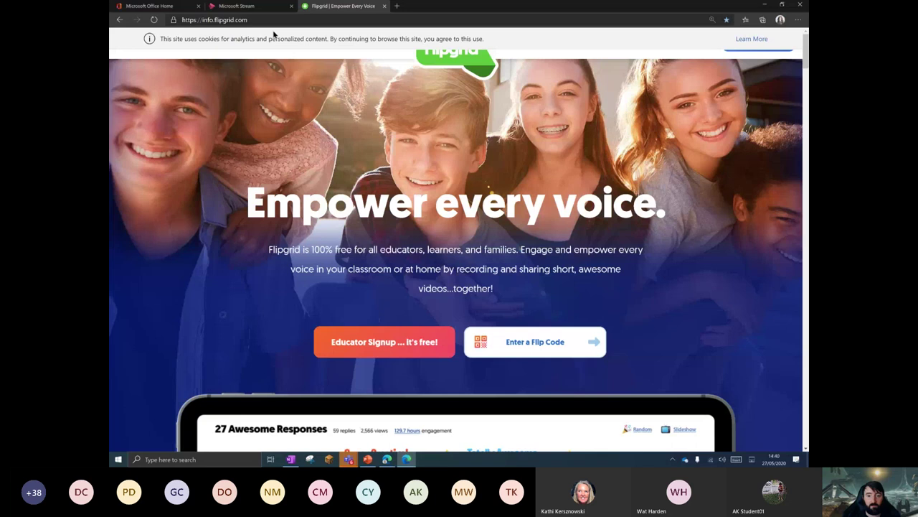
- Search the web for "FLIPGIRD SCREEN RECORDING" and look through the first page of results
{"action": "left_click", "coordinate": [279, 20]}
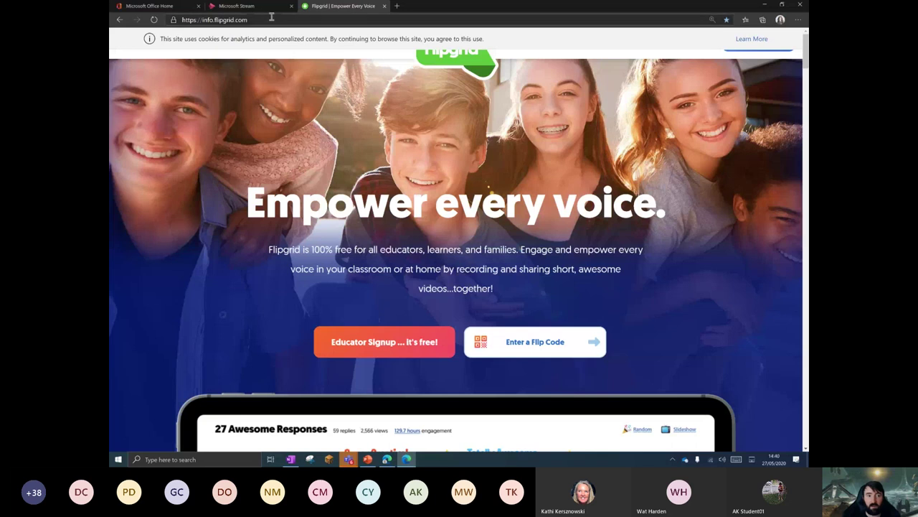
{"action": "type", "text": "FLIPGIRD"}
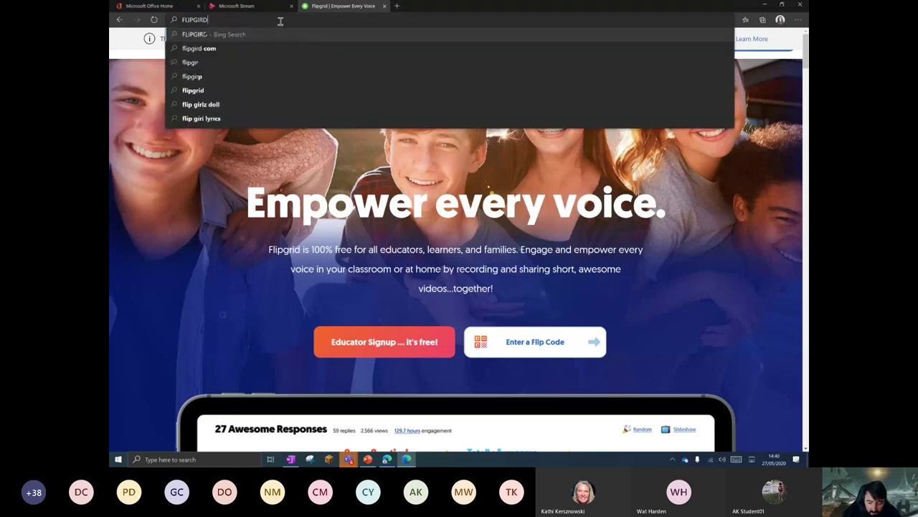
{"action": "type", "text": " SCREEN RECORDING"}
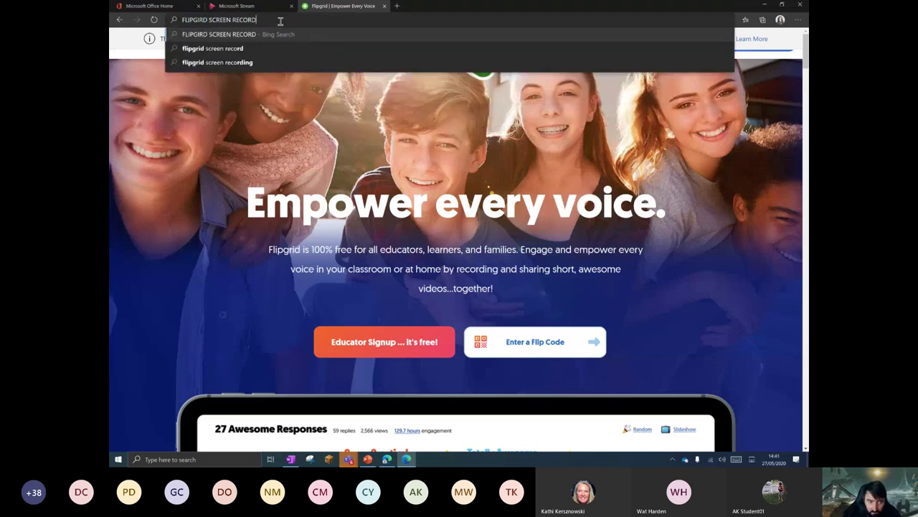
{"action": "key", "text": "Return"}
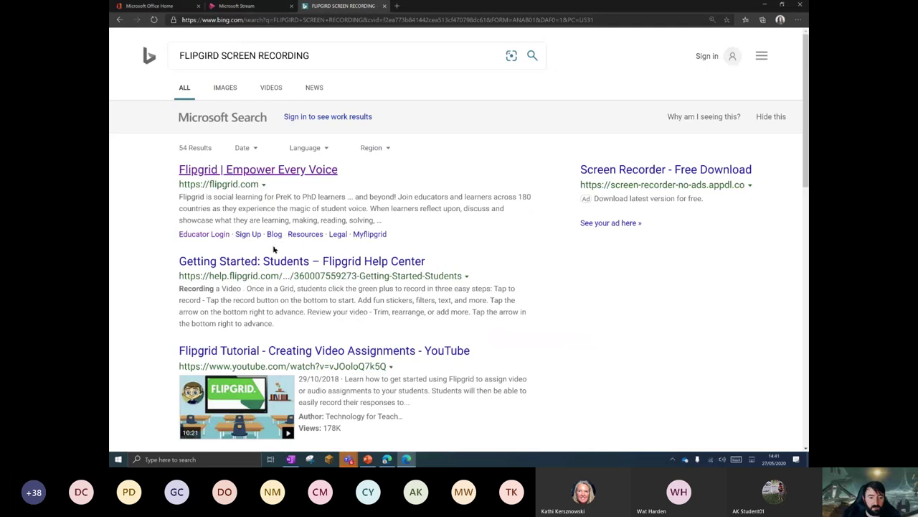
{"action": "scroll", "coordinate": [325, 264], "scroll_direction": "down", "scroll_amount": 3}
{"action": "scroll", "coordinate": [325, 264], "scroll_direction": "down", "scroll_amount": 1}
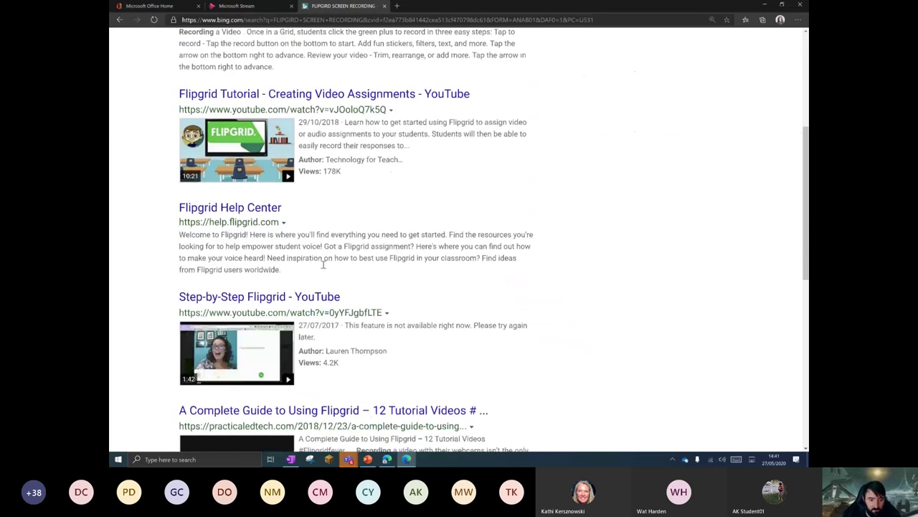
{"action": "scroll", "coordinate": [322, 264], "scroll_direction": "down", "scroll_amount": 4}
{"action": "scroll", "coordinate": [332, 291], "scroll_direction": "down", "scroll_amount": 2}
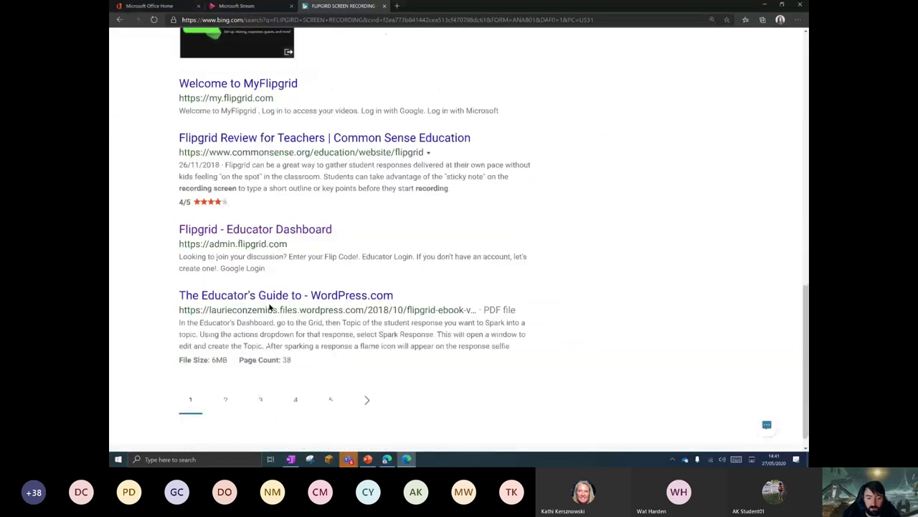
{"action": "scroll", "coordinate": [337, 308], "scroll_direction": "up", "scroll_amount": 5}
{"action": "scroll", "coordinate": [339, 314], "scroll_direction": "up", "scroll_amount": 5}
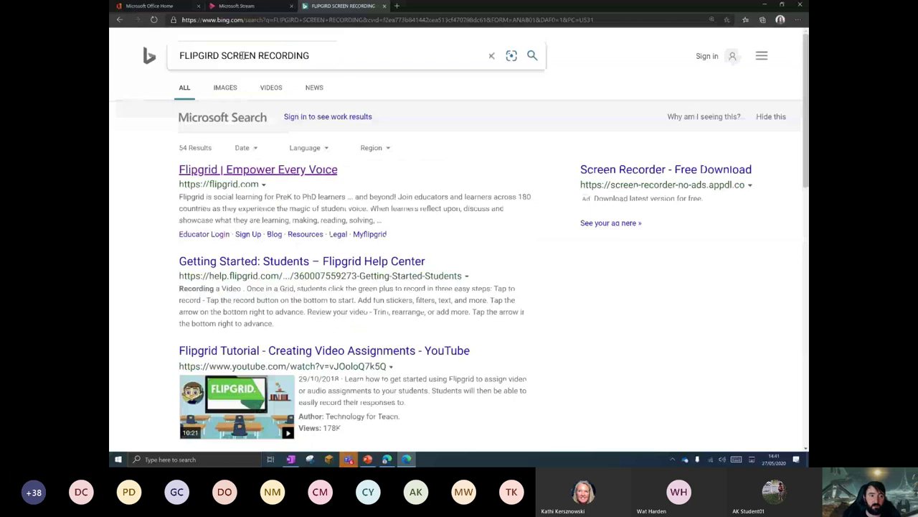
- Correct the search to "FLIPGRID SCREEN RECORDING" and open the Flipgrid help article "Record a Presentation with Screen Recording"
{"action": "left_click", "coordinate": [241, 55]}
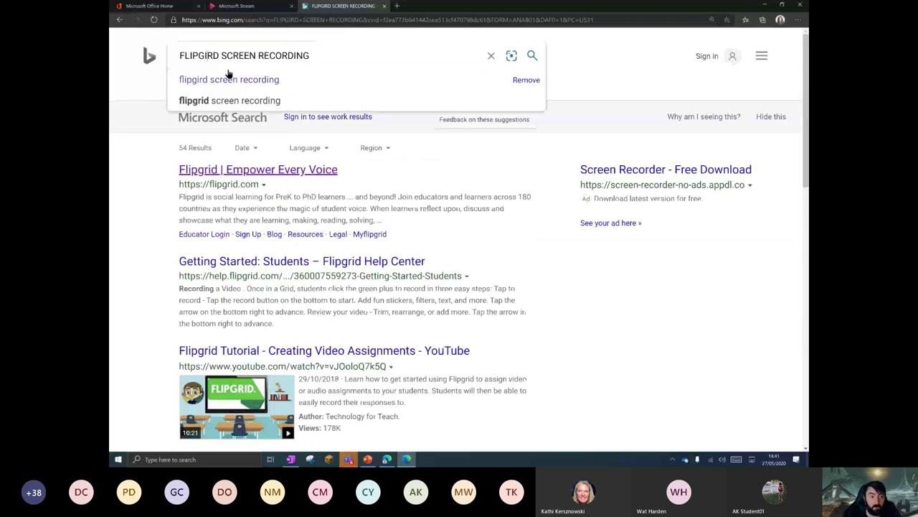
{"action": "key", "text": "BackSpace"}
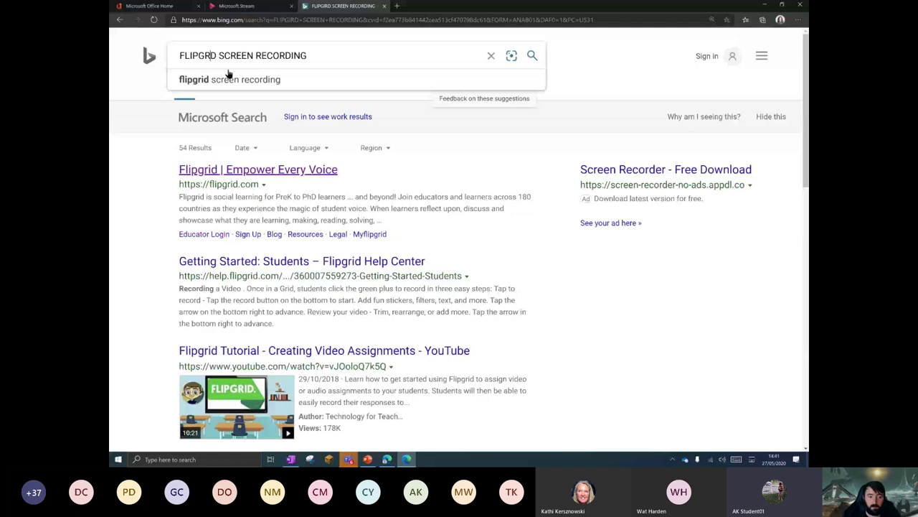
{"action": "type", "text": "i"}
{"action": "key", "text": "Return"}
{"action": "left_click", "coordinate": [318, 169]}
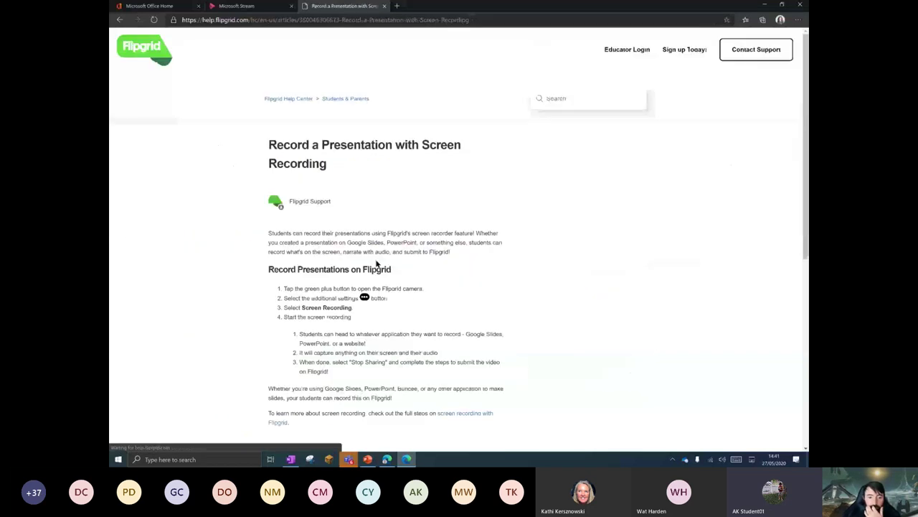
- Read the article's instructions for recording presentations on Flipgrid, with the page enlarged to 110%
{"action": "scroll", "coordinate": [380, 262], "scroll_direction": "down", "scroll_amount": 5}
{"action": "scroll", "coordinate": [440, 229], "scroll_direction": "up", "scroll_amount": 3}
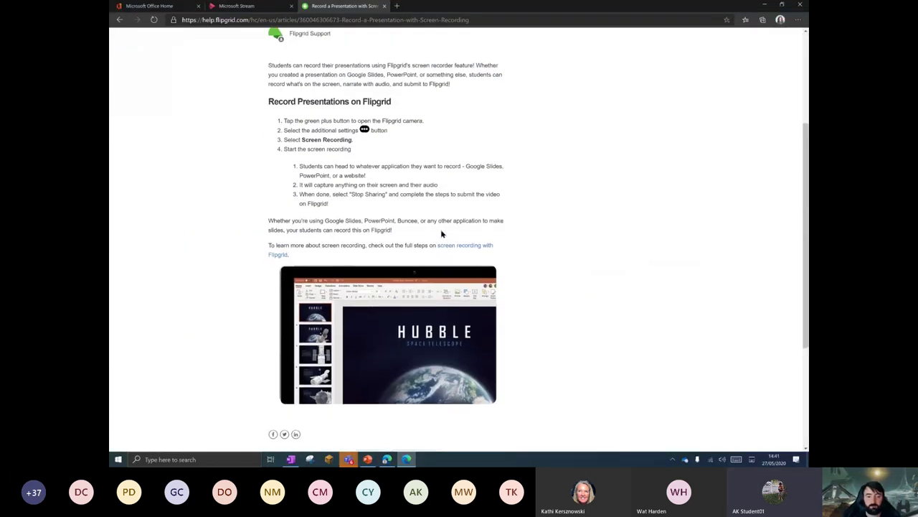
{"action": "scroll", "coordinate": [402, 220], "scroll_direction": "down", "scroll_amount": 1}
{"action": "scroll", "coordinate": [401, 219], "scroll_direction": "up", "scroll_amount": 1}
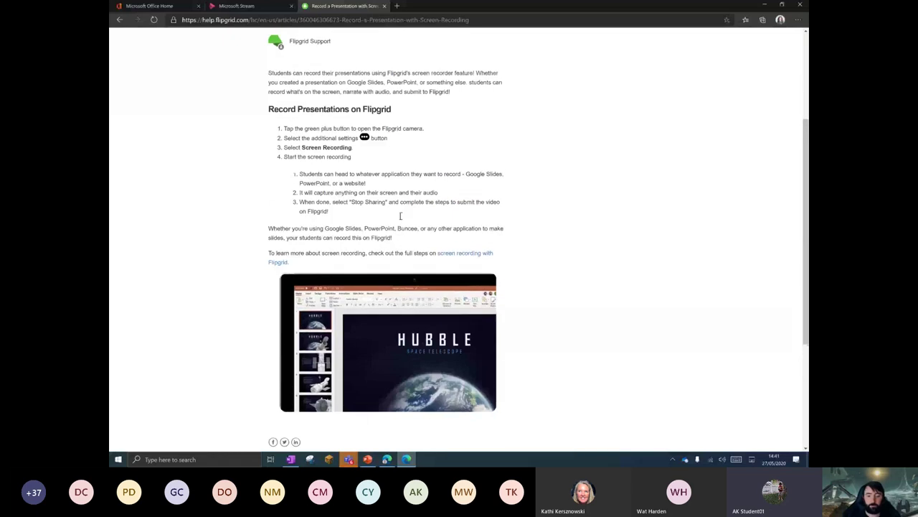
{"action": "key", "text": "ctrl+plus"}
{"action": "scroll", "coordinate": [399, 216], "scroll_direction": "up", "scroll_amount": 1}
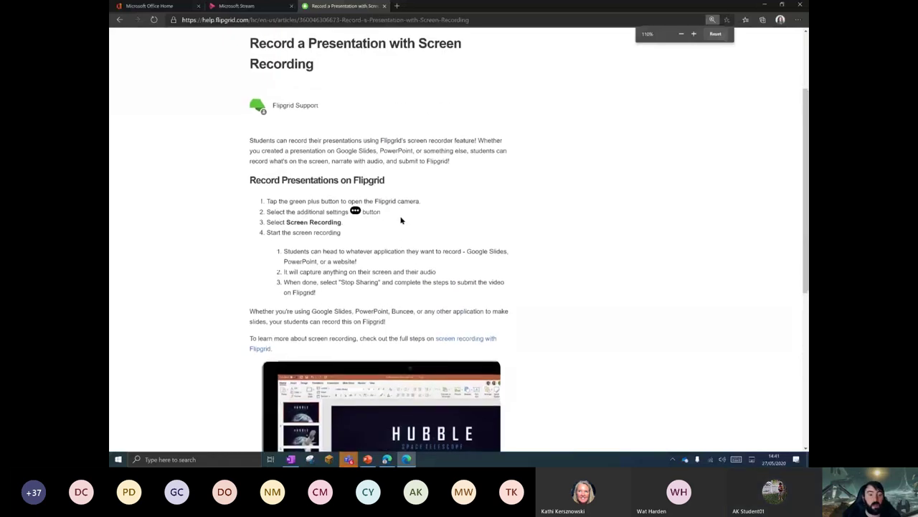
{"action": "scroll", "coordinate": [470, 200], "scroll_direction": "down", "scroll_amount": 1}
{"action": "scroll", "coordinate": [471, 200], "scroll_direction": "up", "scroll_amount": 2}
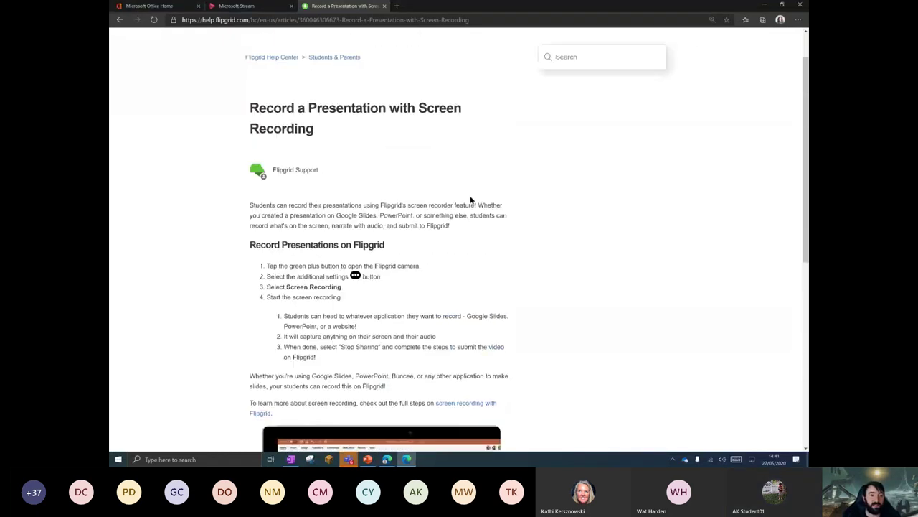
{"action": "scroll", "coordinate": [471, 200], "scroll_direction": "down", "scroll_amount": 3}
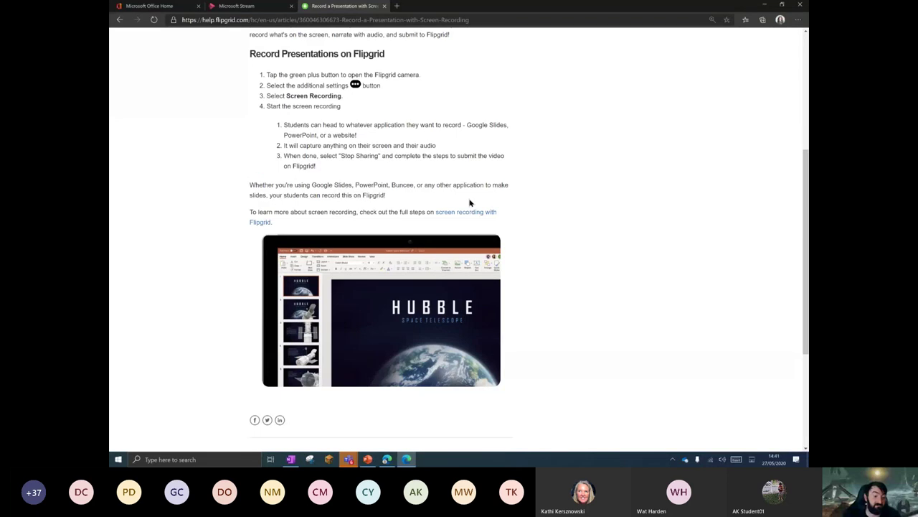
- Revisit Stream's screen recorder briefly, and return to the beginning of the Flipgrid help article
{"action": "left_click", "coordinate": [244, 6]}
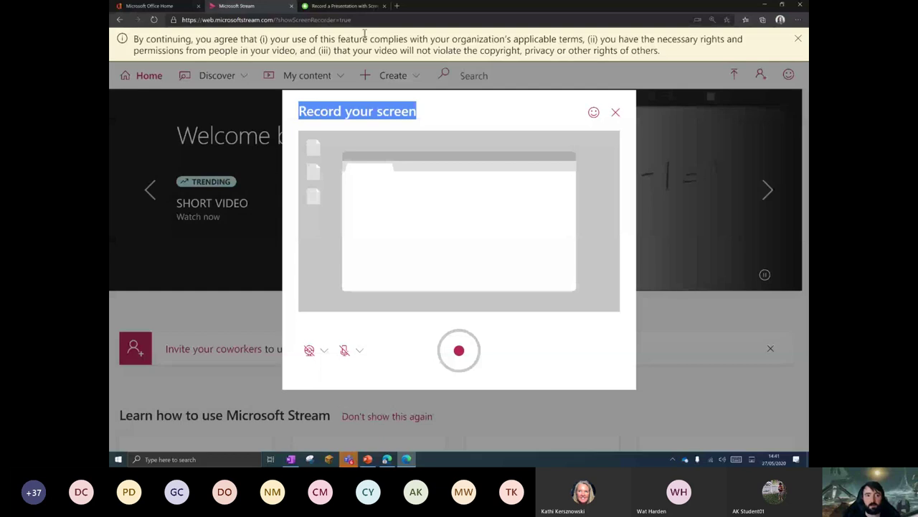
{"action": "left_click", "coordinate": [351, 6]}
{"action": "scroll", "coordinate": [337, 172], "scroll_direction": "up", "scroll_amount": 4}
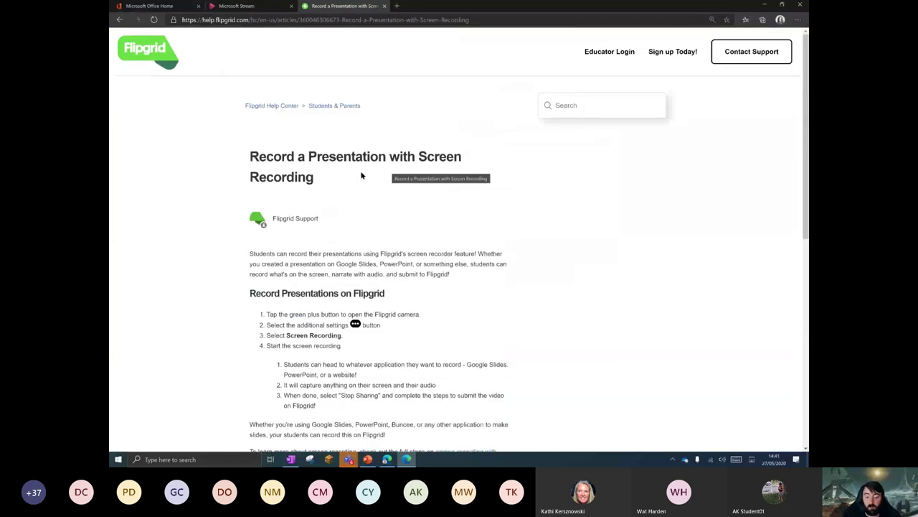
- Open the Flipgrid Help Center home page, dismiss the Flipgrid PD banner and look through the help categories
{"action": "scroll", "coordinate": [362, 175], "scroll_direction": "up", "scroll_amount": 1}
{"action": "left_click", "coordinate": [147, 54]}
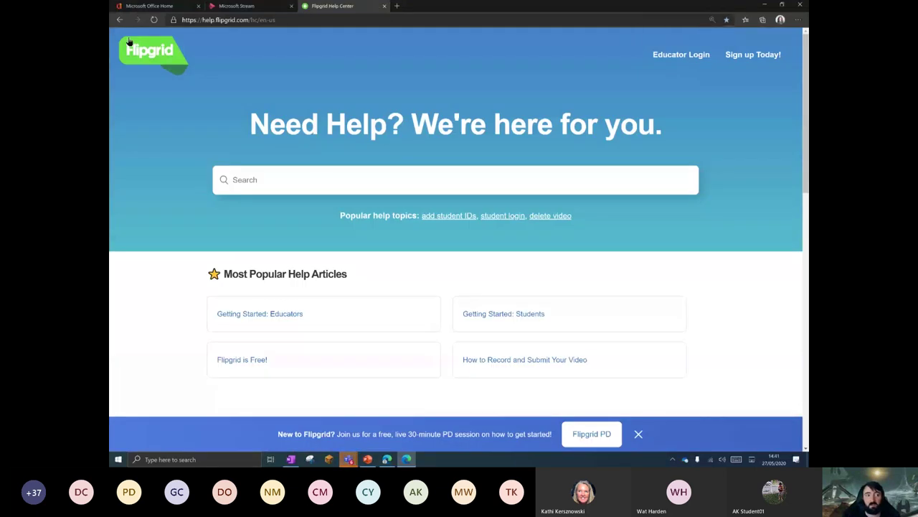
{"action": "key", "text": "alt+Left"}
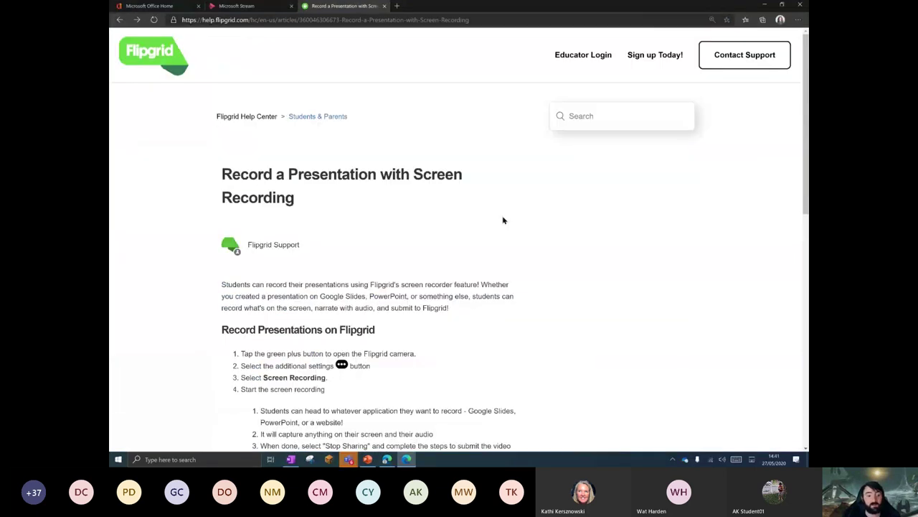
{"action": "left_click", "coordinate": [252, 117]}
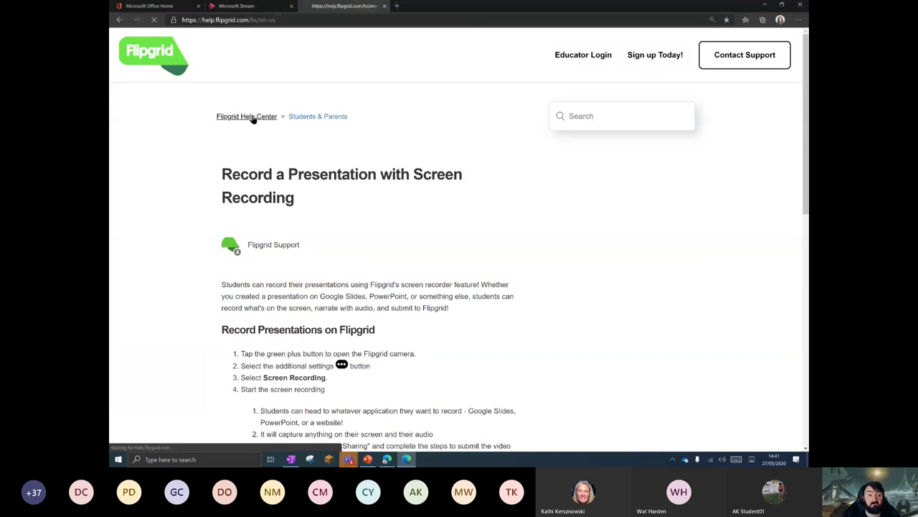
{"action": "scroll", "coordinate": [402, 243], "scroll_direction": "down", "scroll_amount": 3}
{"action": "scroll", "coordinate": [463, 285], "scroll_direction": "down", "scroll_amount": 2}
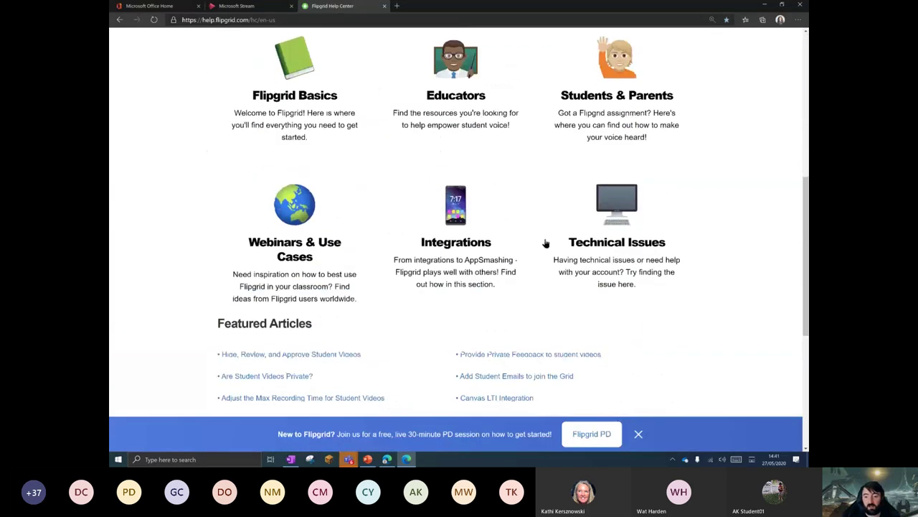
{"action": "scroll", "coordinate": [492, 258], "scroll_direction": "up", "scroll_amount": 1}
{"action": "left_click", "coordinate": [639, 434]}
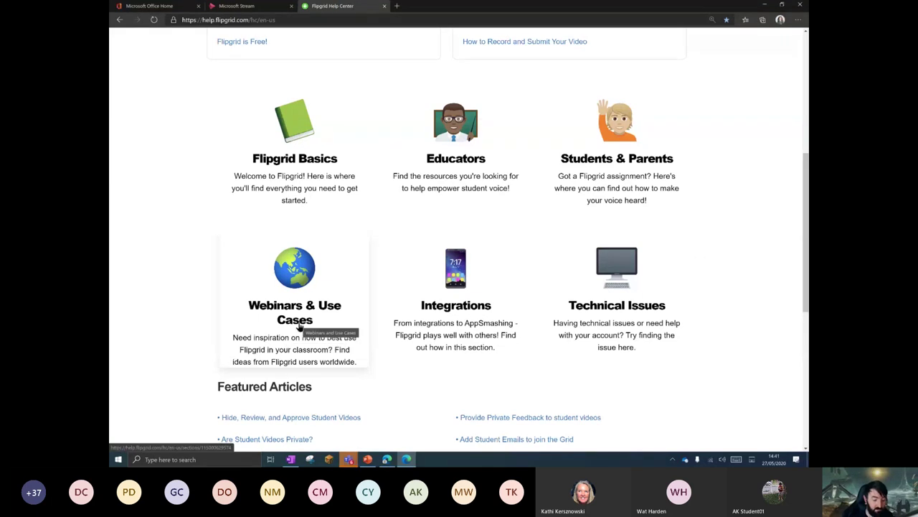
{"action": "scroll", "coordinate": [410, 267], "scroll_direction": "up", "scroll_amount": 3}
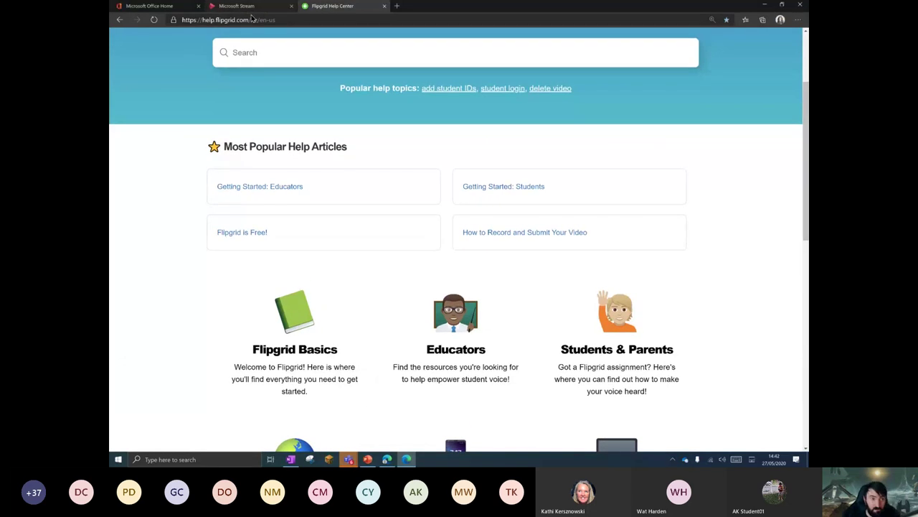
- Close Stream's screen recorder and switch to the OneNote lesson page
{"action": "left_click", "coordinate": [251, 8]}
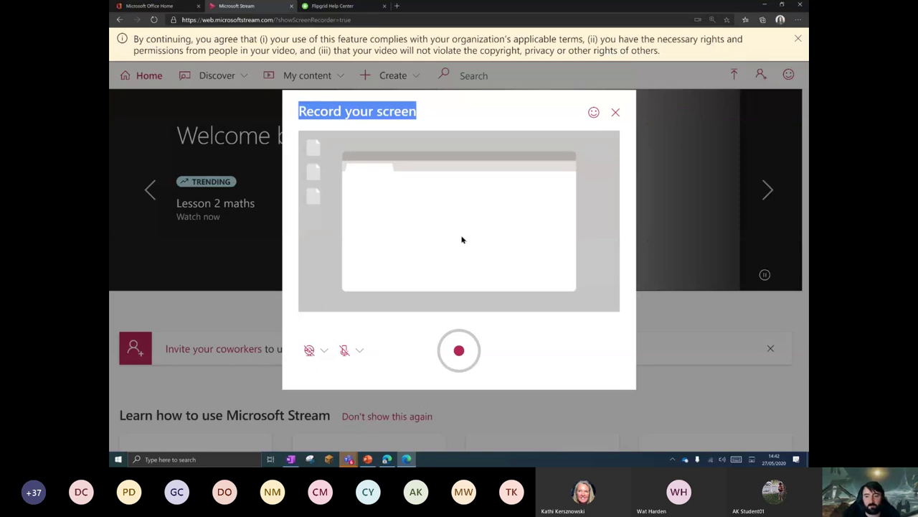
{"action": "left_click", "coordinate": [617, 115]}
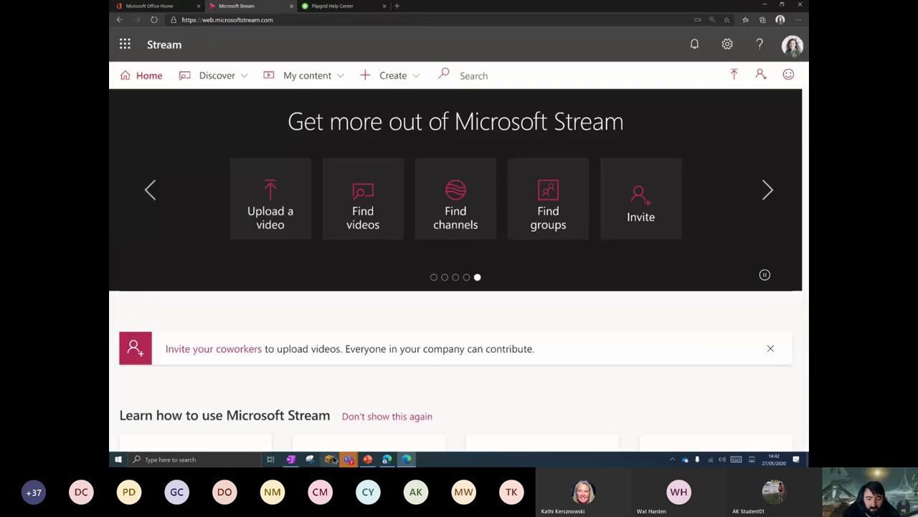
{"action": "left_click", "coordinate": [290, 459]}
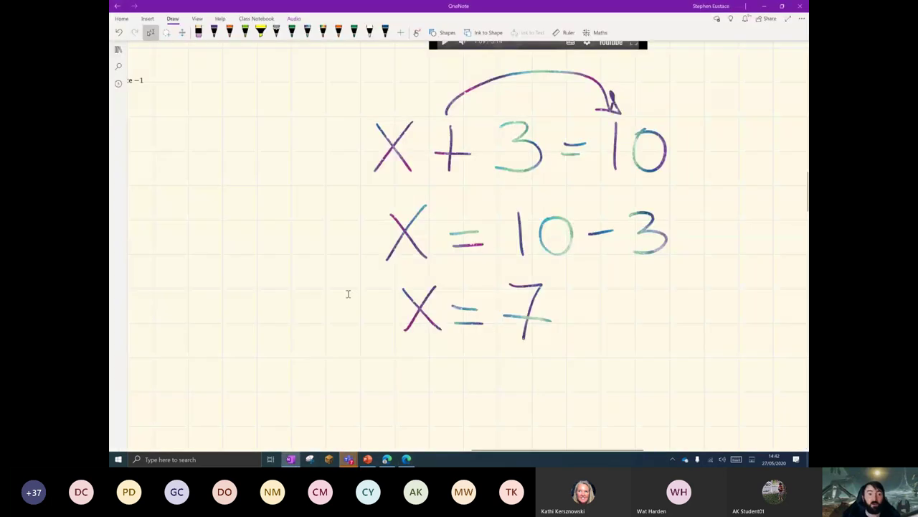
- Mark Replay as completed in the feature checklist on the OneNote page
{"action": "scroll", "coordinate": [358, 290], "scroll_direction": "down", "scroll_amount": 5}
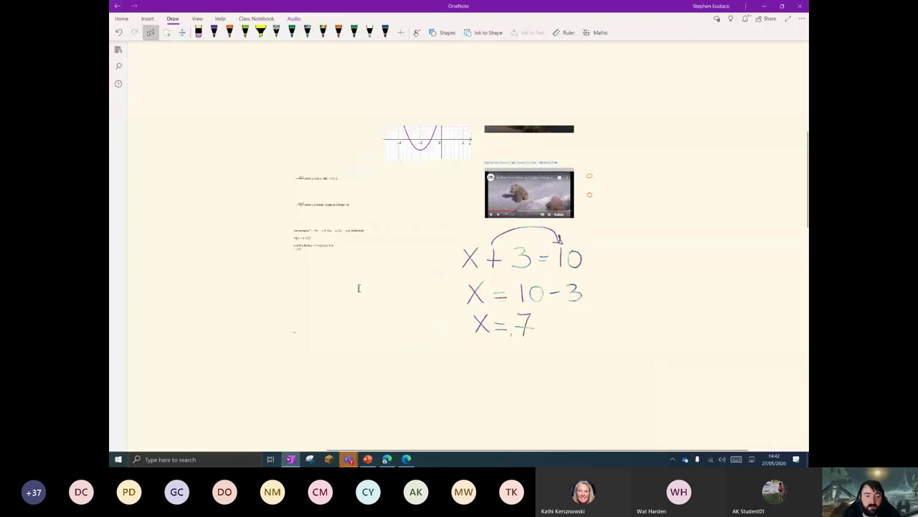
{"action": "scroll", "coordinate": [359, 287], "scroll_direction": "up", "scroll_amount": 3}
{"action": "scroll", "coordinate": [340, 304], "scroll_direction": "down", "scroll_amount": 3}
{"action": "left_click_drag", "start_coordinate": [363, 299], "coordinate": [271, 270]}
{"action": "scroll", "coordinate": [259, 308], "scroll_direction": "up", "scroll_amount": 3}
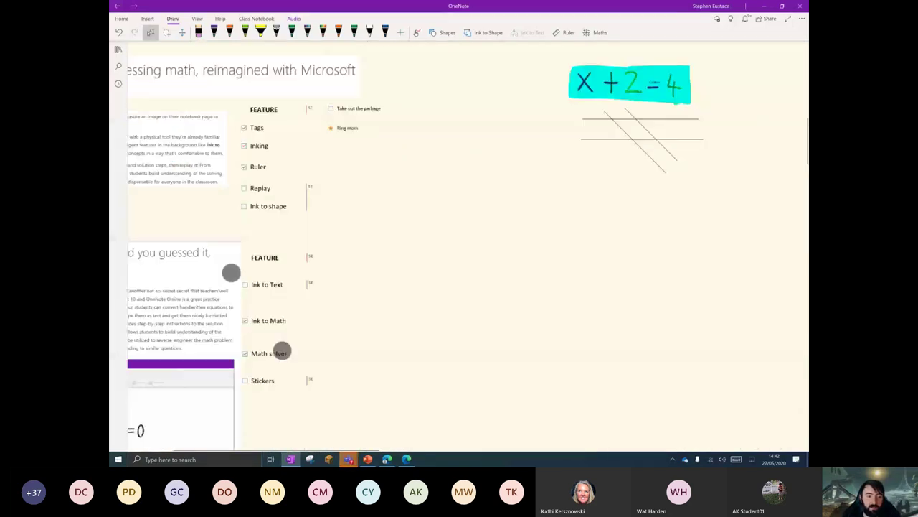
{"action": "scroll", "coordinate": [256, 312], "scroll_direction": "up", "scroll_amount": 3}
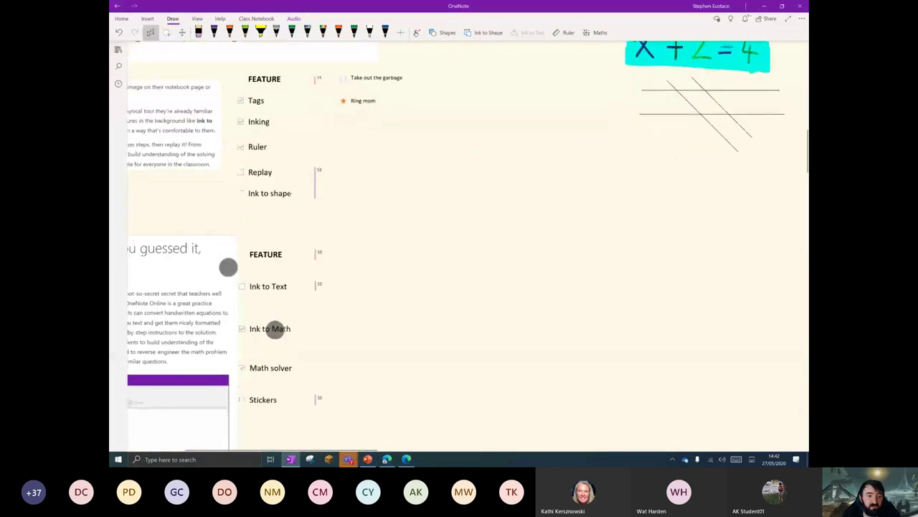
{"action": "left_click", "coordinate": [239, 173]}
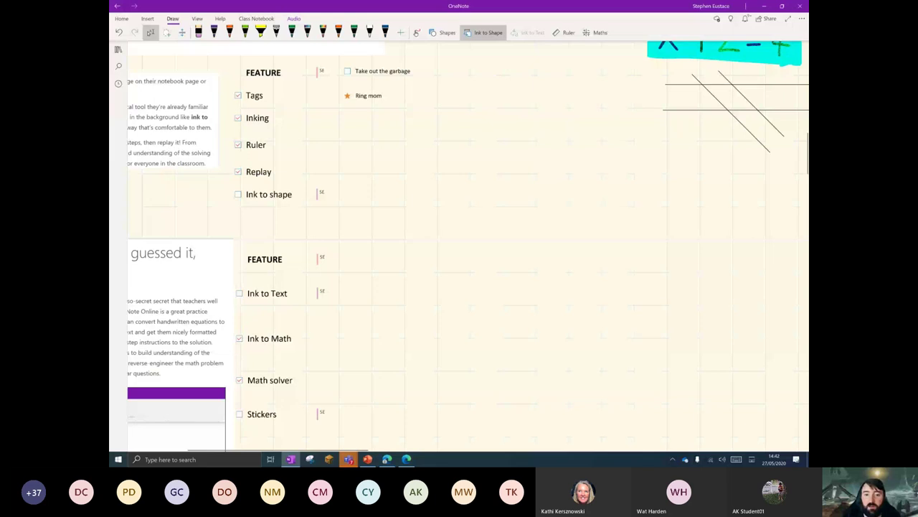
- Draw a triangle, a square and a circle with Ink to Shape, and check off Ink to shape in the feature list
{"action": "mouse_move", "coordinate": [439, 244]}
{"action": "left_mouse_down"}
{"action": "mouse_move", "coordinate": [496, 151]}
{"action": "mouse_move", "coordinate": [549, 242]}
{"action": "mouse_move", "coordinate": [440, 244]}
{"action": "left_mouse_up"}
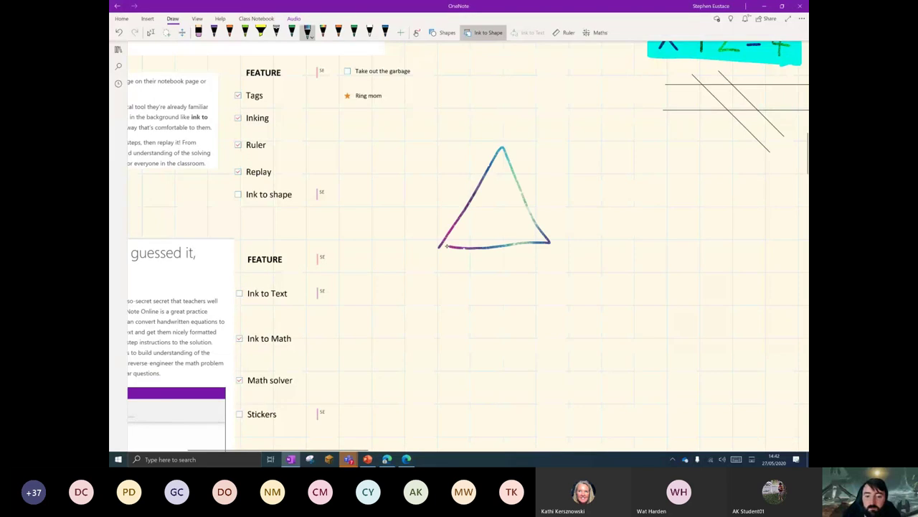
{"action": "mouse_move", "coordinate": [456, 285]}
{"action": "left_mouse_down"}
{"action": "mouse_move", "coordinate": [453, 358]}
{"action": "mouse_move", "coordinate": [548, 314]}
{"action": "mouse_move", "coordinate": [512, 282]}
{"action": "mouse_move", "coordinate": [455, 284]}
{"action": "left_mouse_up"}
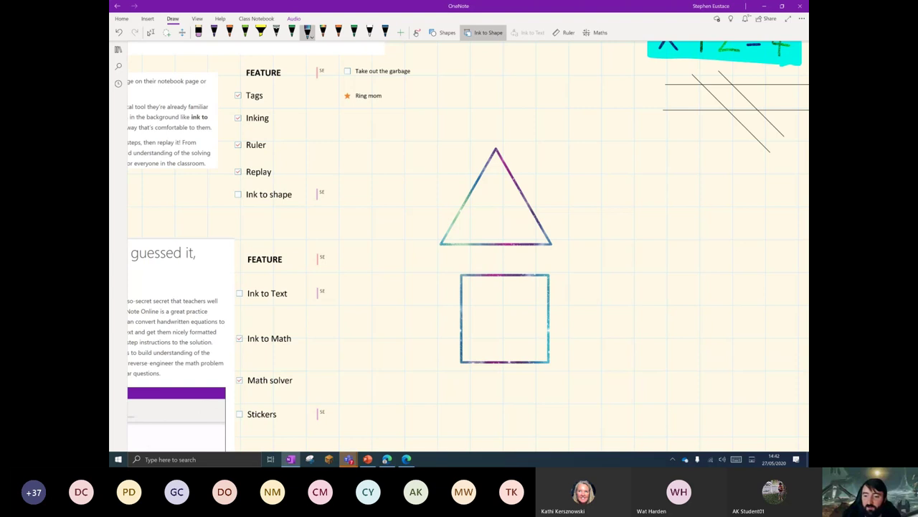
{"action": "mouse_move", "coordinate": [690, 224]}
{"action": "left_mouse_down"}
{"action": "mouse_move", "coordinate": [602, 240]}
{"action": "mouse_move", "coordinate": [671, 303]}
{"action": "mouse_move", "coordinate": [693, 218]}
{"action": "left_mouse_up"}
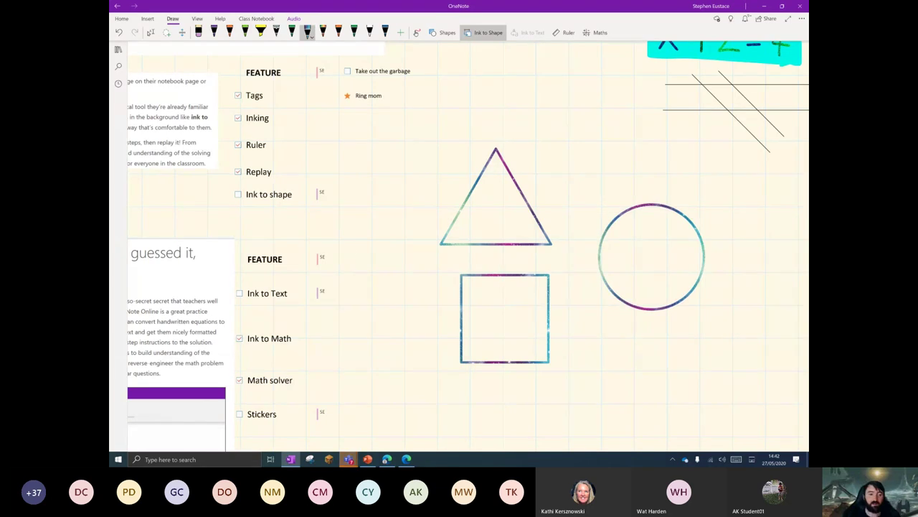
{"action": "key", "text": "Escape"}
{"action": "left_click", "coordinate": [239, 193]}
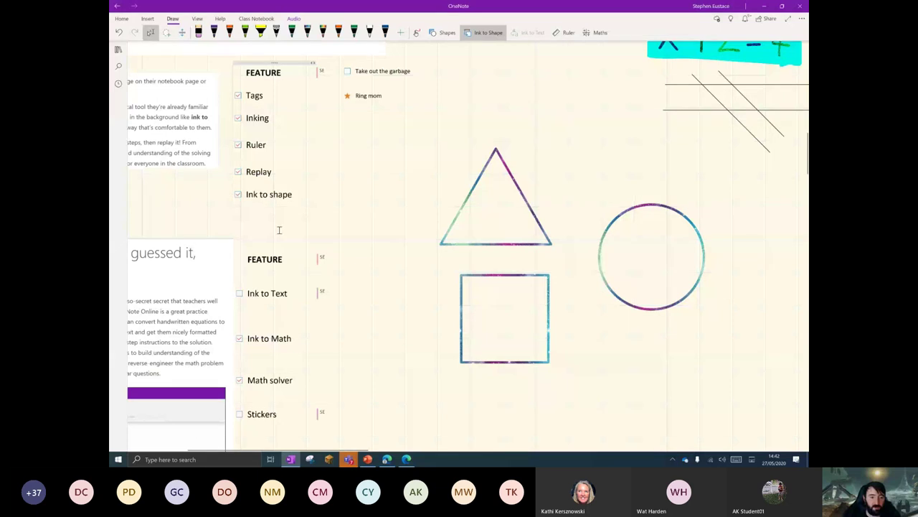
- Turn off Ink to Shape and handwrite "Hello" in the empty space below the square
{"action": "scroll", "coordinate": [245, 222], "scroll_direction": "down", "scroll_amount": 1}
{"action": "scroll", "coordinate": [239, 227], "scroll_direction": "down", "scroll_amount": 1}
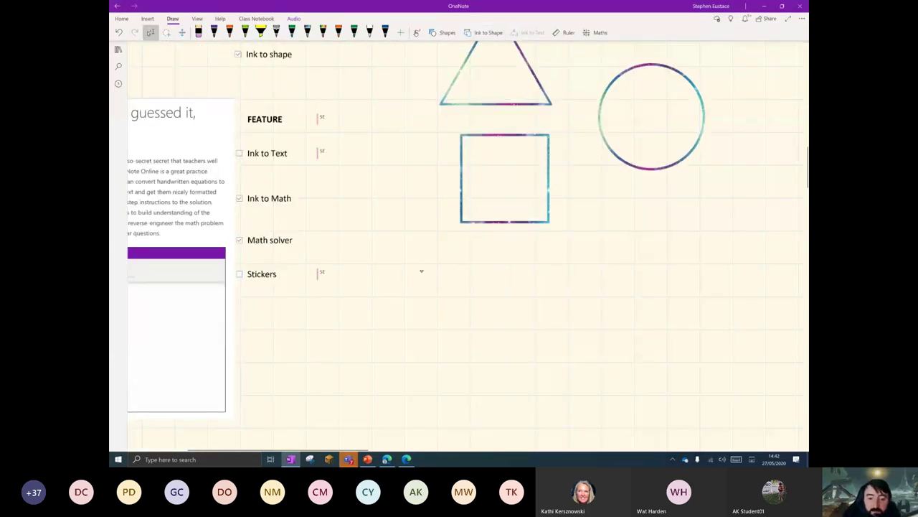
{"action": "mouse_move", "coordinate": [424, 267]}
{"action": "left_mouse_down"}
{"action": "mouse_move", "coordinate": [424, 281]}
{"action": "mouse_move", "coordinate": [464, 323]}
{"action": "left_mouse_up"}
{"action": "mouse_move", "coordinate": [478, 278]}
{"action": "left_mouse_down"}
{"action": "mouse_move", "coordinate": [474, 325]}
{"action": "mouse_move", "coordinate": [488, 325]}
{"action": "left_mouse_up"}
- Convert the handwritten "Hello" to text and check off Ink to Text in the feature list
{"action": "left_click", "coordinate": [151, 32]}
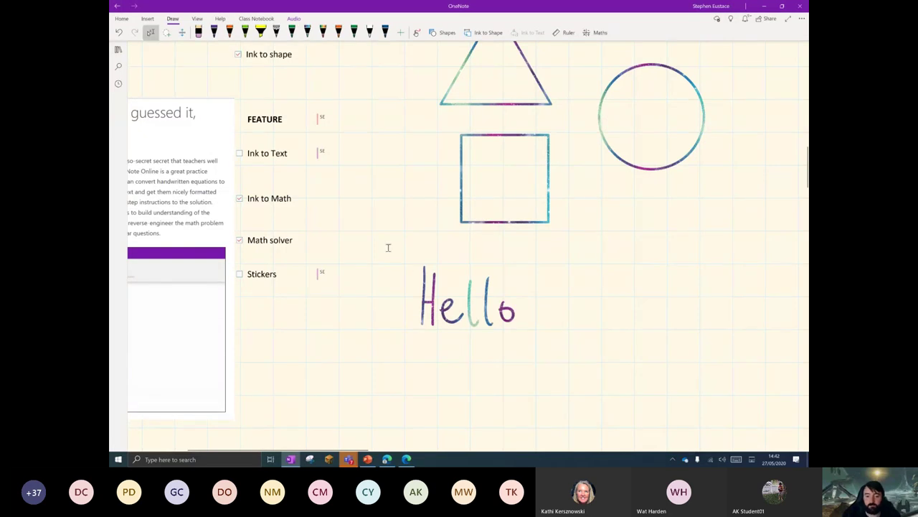
{"action": "left_click_drag", "start_coordinate": [387, 247], "coordinate": [532, 281]}
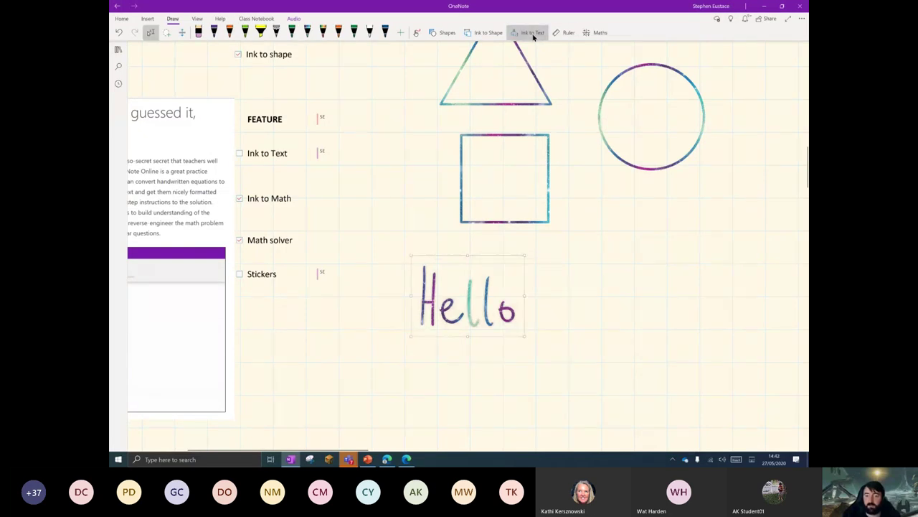
{"action": "left_click", "coordinate": [533, 33]}
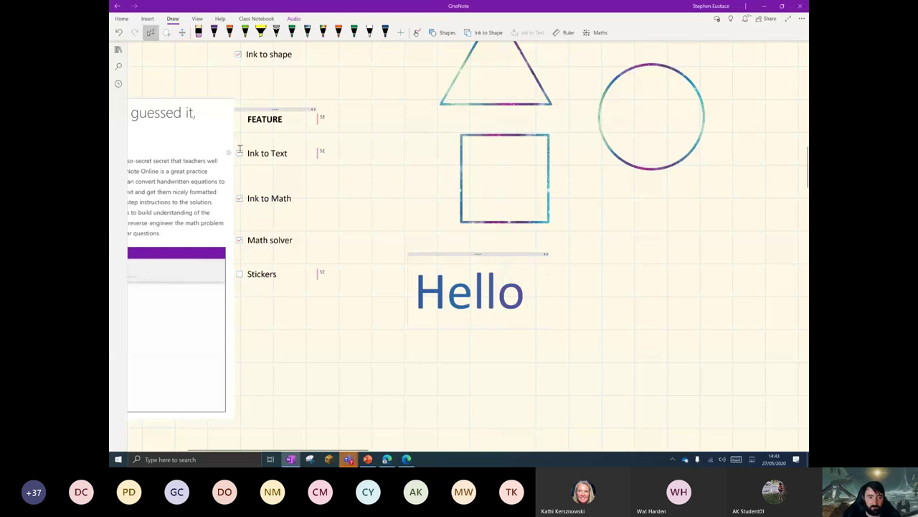
- Place the cursor beside the "Hello" text and open the Fruit salad sticker collection
{"action": "scroll", "coordinate": [409, 338], "scroll_direction": "down", "scroll_amount": 2}
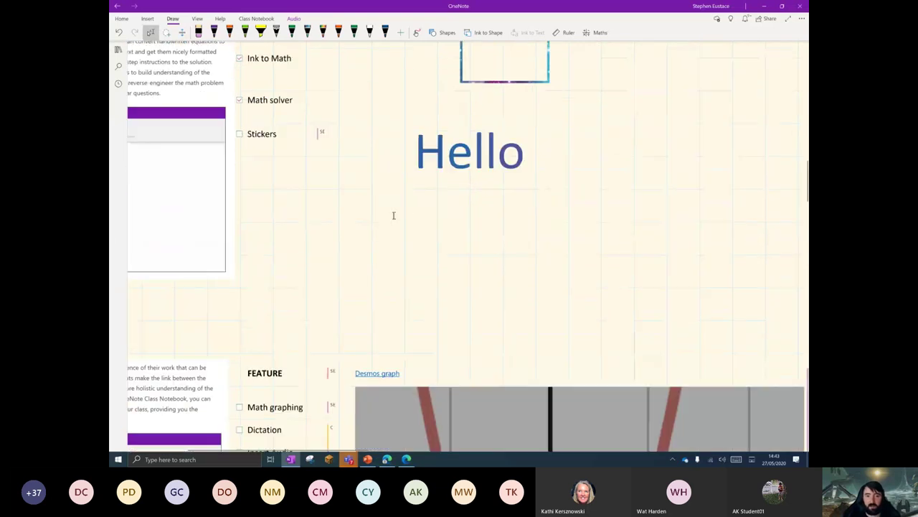
{"action": "left_click", "coordinate": [150, 18]}
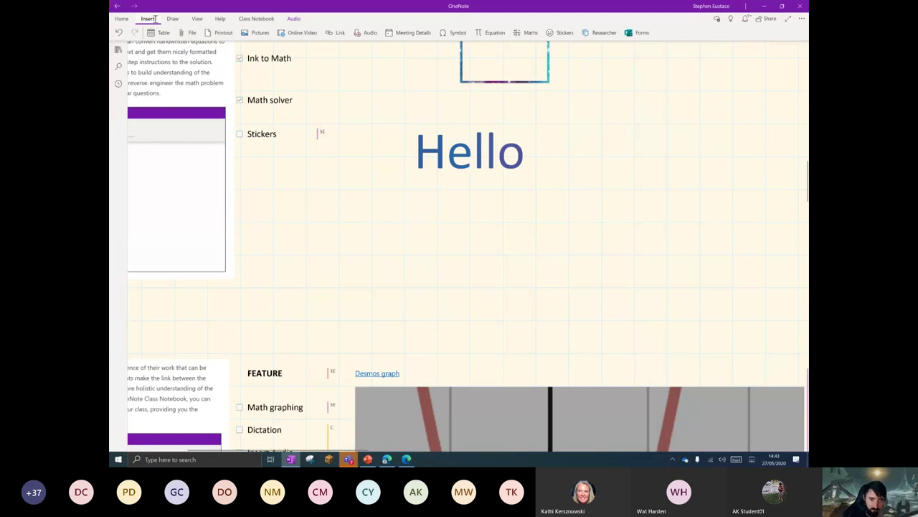
{"action": "scroll", "coordinate": [323, 330], "scroll_direction": "up", "scroll_amount": 2}
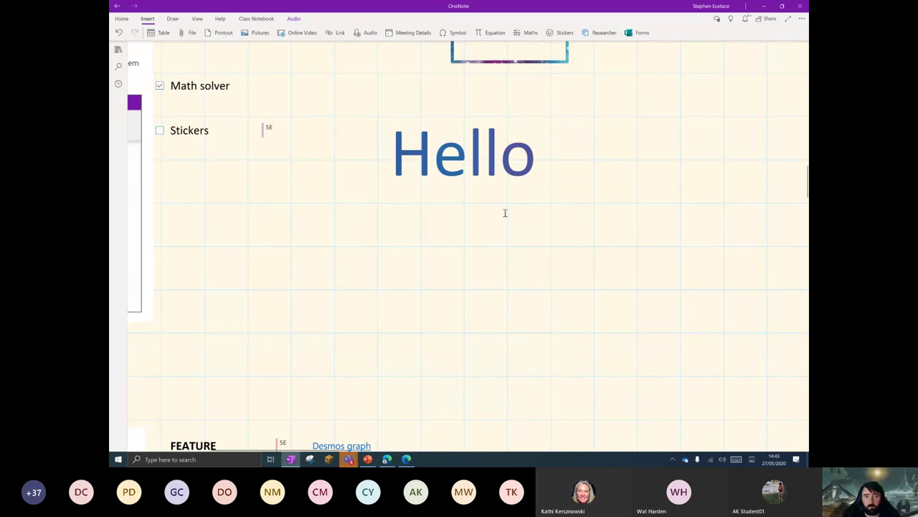
{"action": "scroll", "coordinate": [389, 327], "scroll_direction": "down", "scroll_amount": 3}
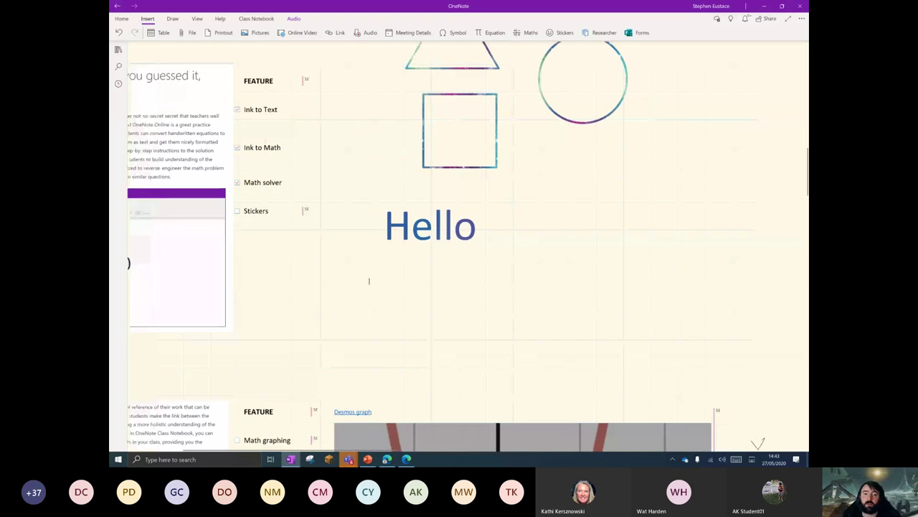
{"action": "scroll", "coordinate": [370, 313], "scroll_direction": "up", "scroll_amount": 3}
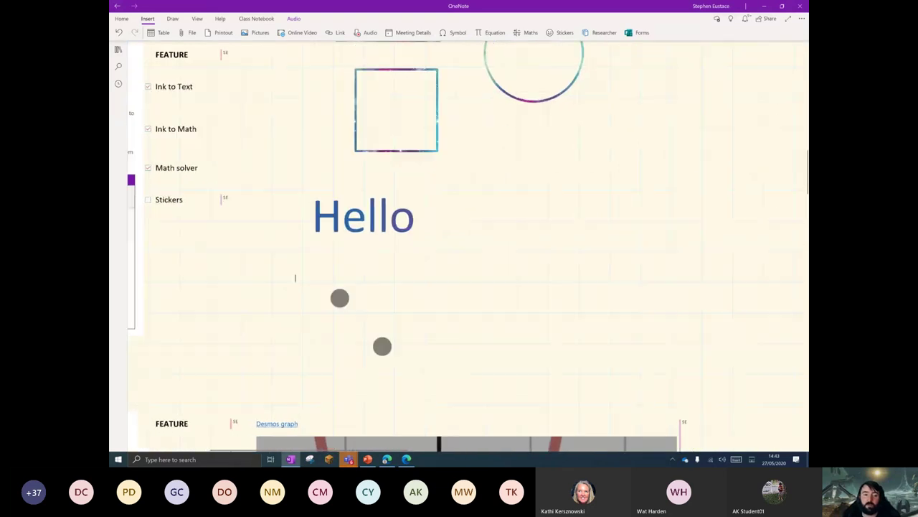
{"action": "scroll", "coordinate": [370, 313], "scroll_direction": "left", "scroll_amount": 2}
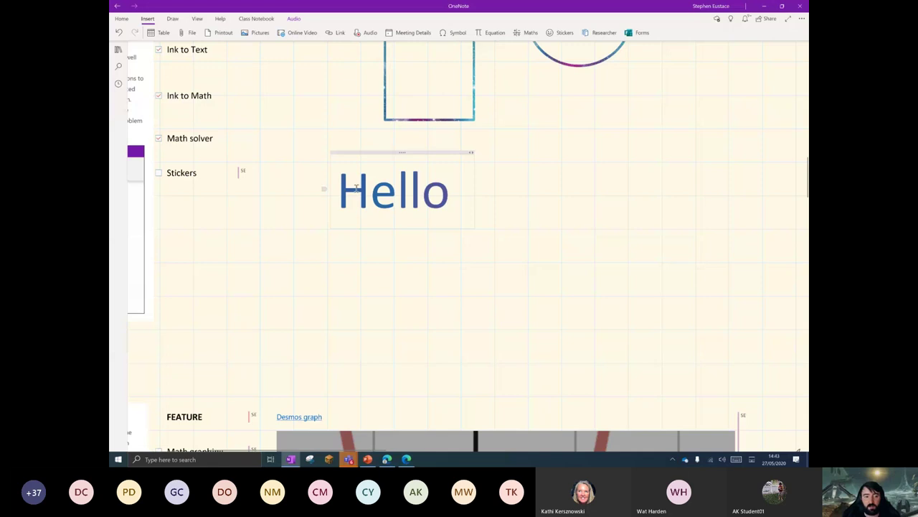
{"action": "left_click", "coordinate": [512, 158]}
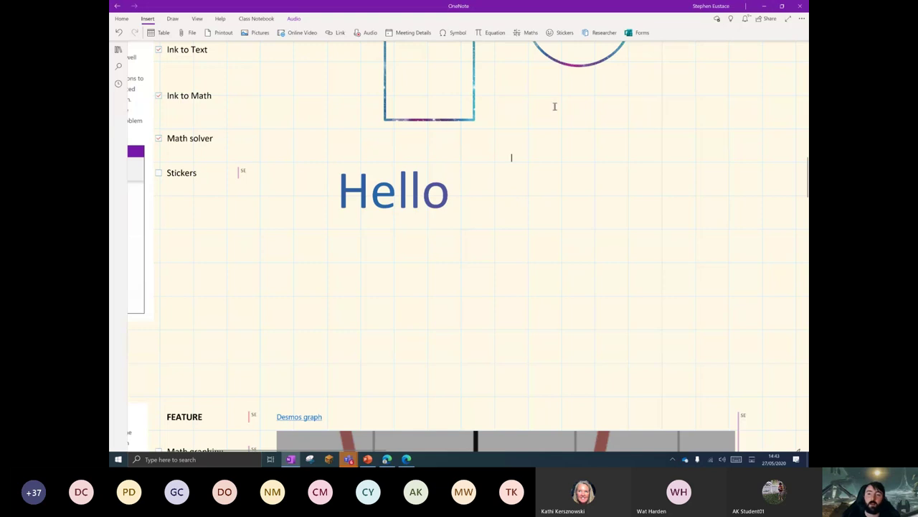
{"action": "left_click", "coordinate": [558, 33]}
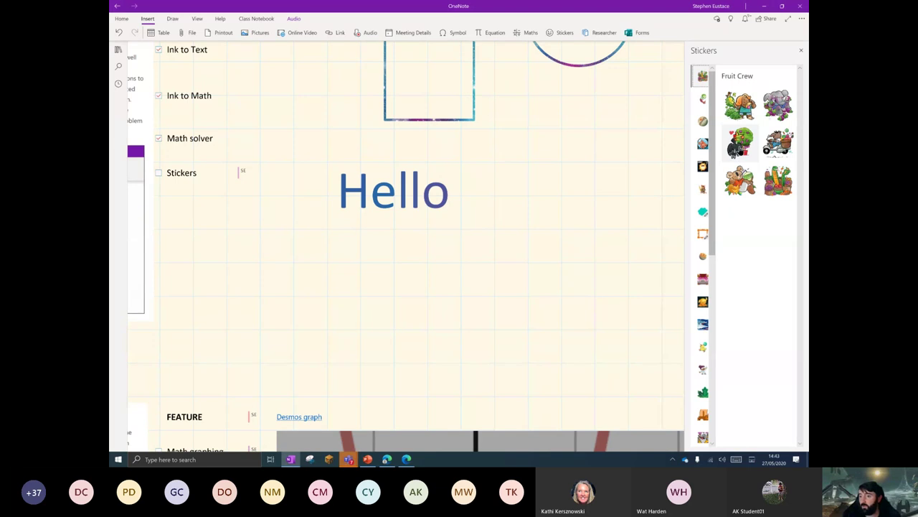
{"action": "scroll", "coordinate": [703, 169], "scroll_direction": "down", "scroll_amount": 5}
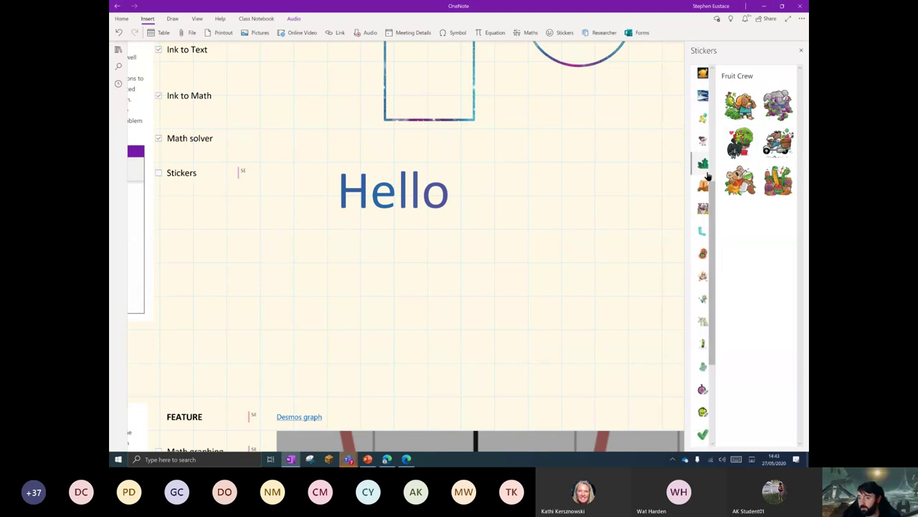
{"action": "scroll", "coordinate": [704, 172], "scroll_direction": "down", "scroll_amount": 2}
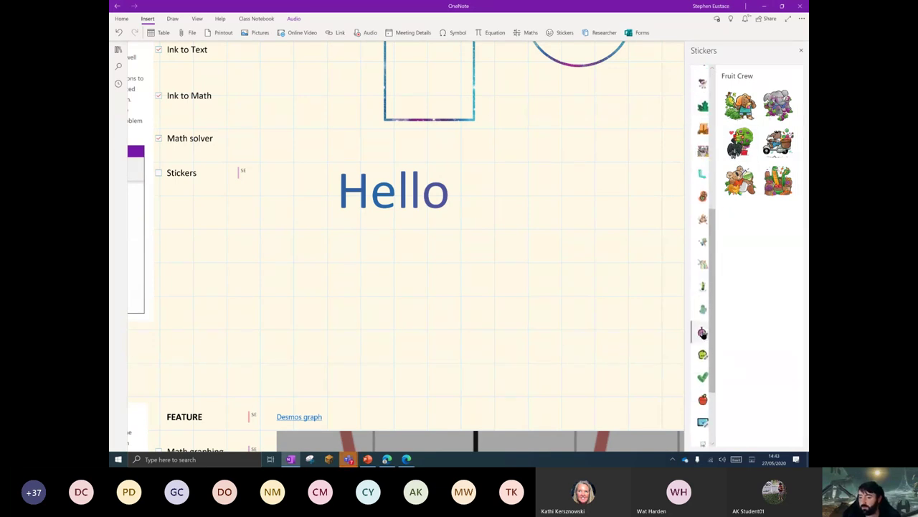
{"action": "left_click", "coordinate": [702, 334]}
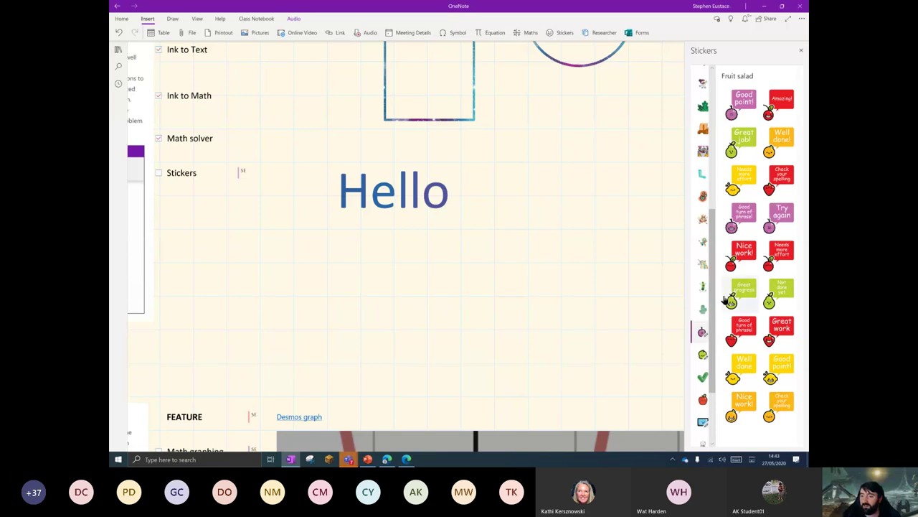
- Customise the Good point! sticker to read "Awesome" followed by a pupil's first name, and place it below the "Hello" text
{"action": "left_click", "coordinate": [743, 108]}
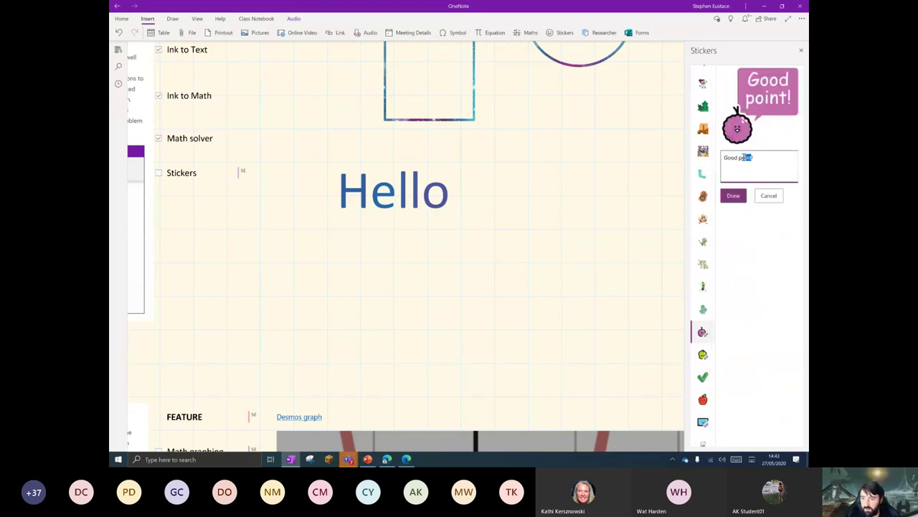
{"action": "left_click_drag", "start_coordinate": [744, 157], "coordinate": [703, 159]}
{"action": "type", "text": "Awesom"}
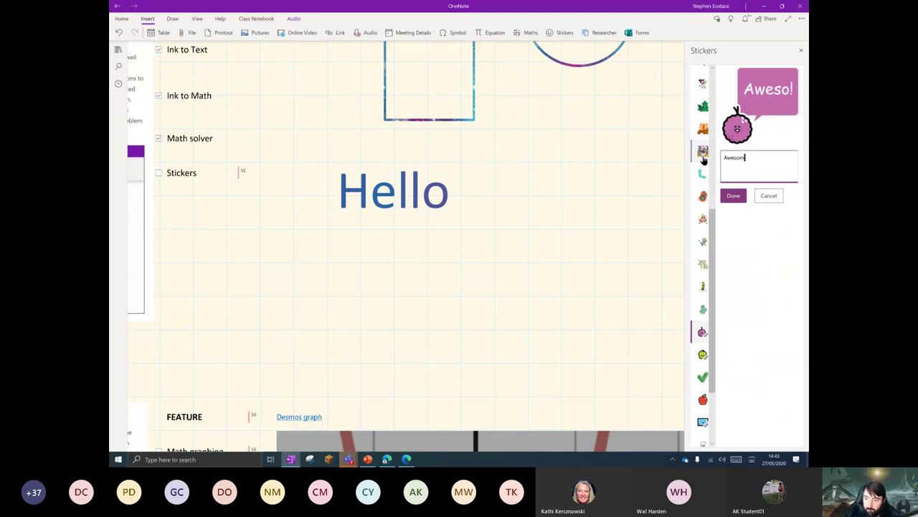
{"action": "type", "text": "e Sarah"}
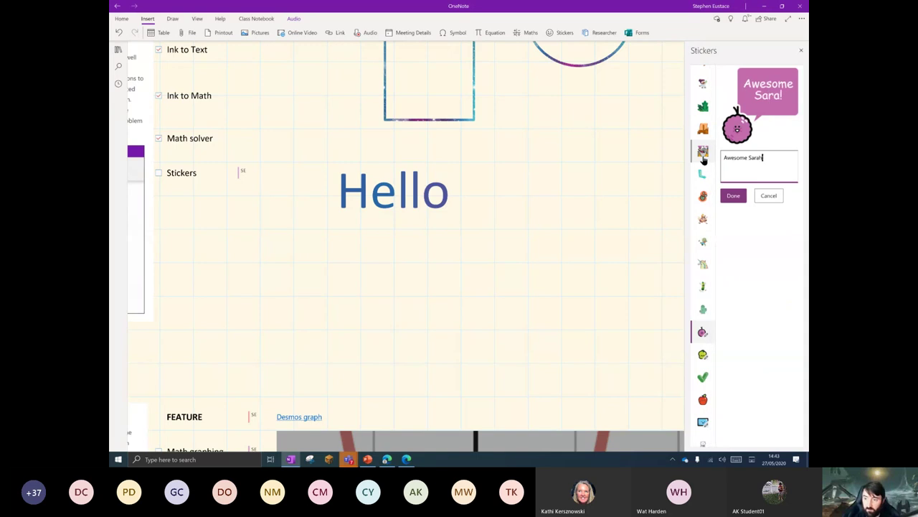
{"action": "left_click", "coordinate": [734, 195]}
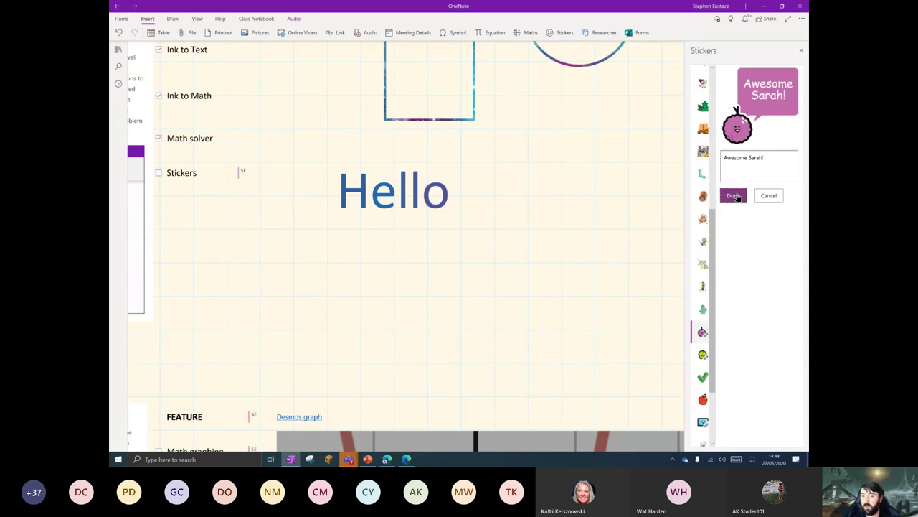
{"action": "left_click_drag", "start_coordinate": [570, 152], "coordinate": [311, 232]}
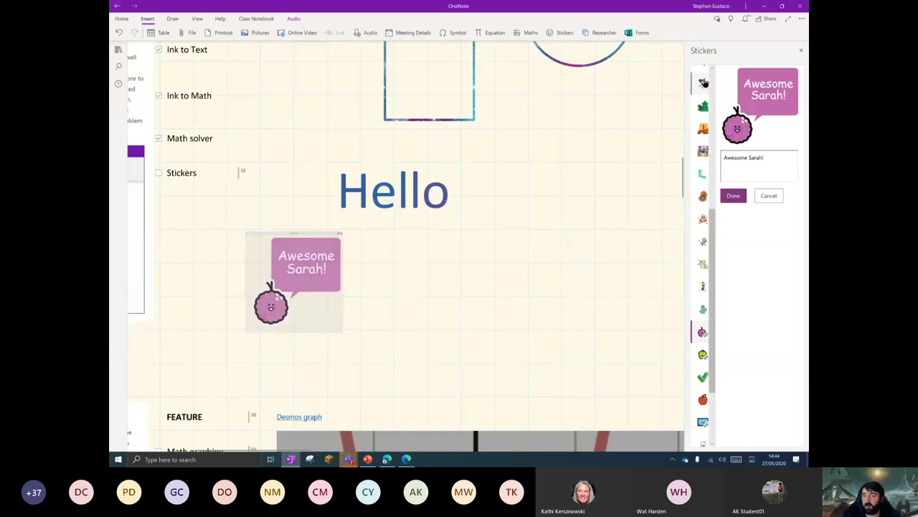
- Replace the placed sticker with the Carbon sticker from the Periodic Pals collection and move it under the end of "Hello"
{"action": "scroll", "coordinate": [703, 153], "scroll_direction": "up", "scroll_amount": 4}
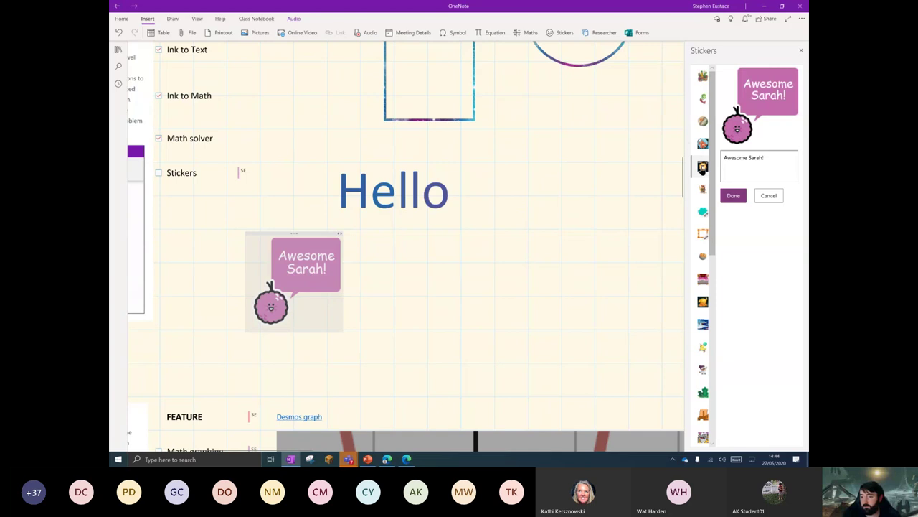
{"action": "left_click", "coordinate": [703, 166]}
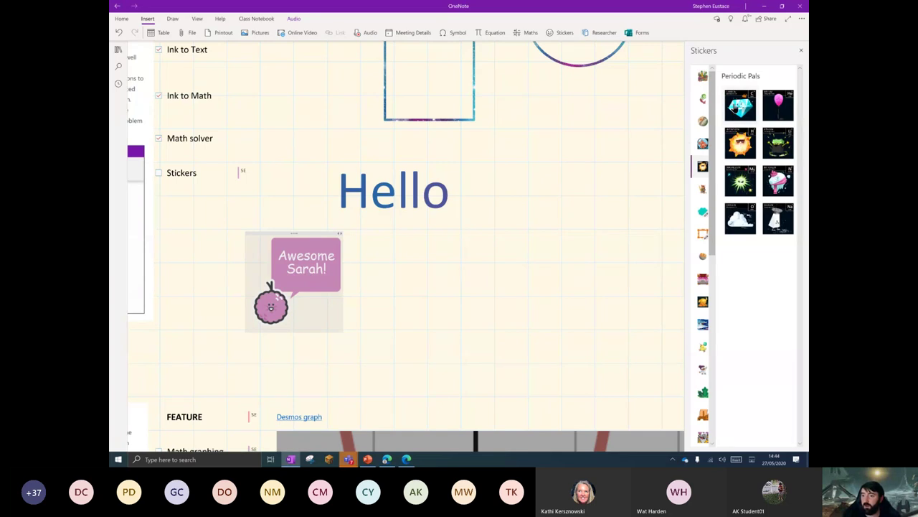
{"action": "left_click", "coordinate": [739, 106]}
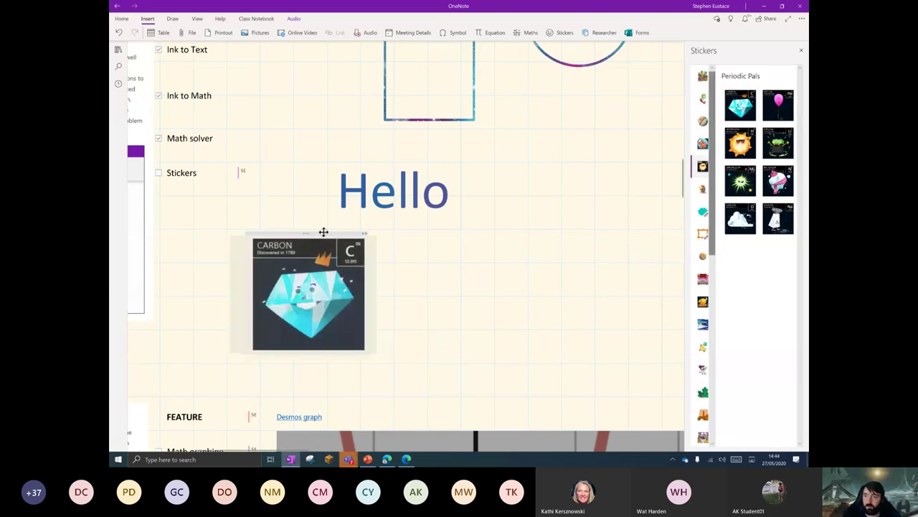
{"action": "left_click_drag", "start_coordinate": [322, 232], "coordinate": [473, 230]}
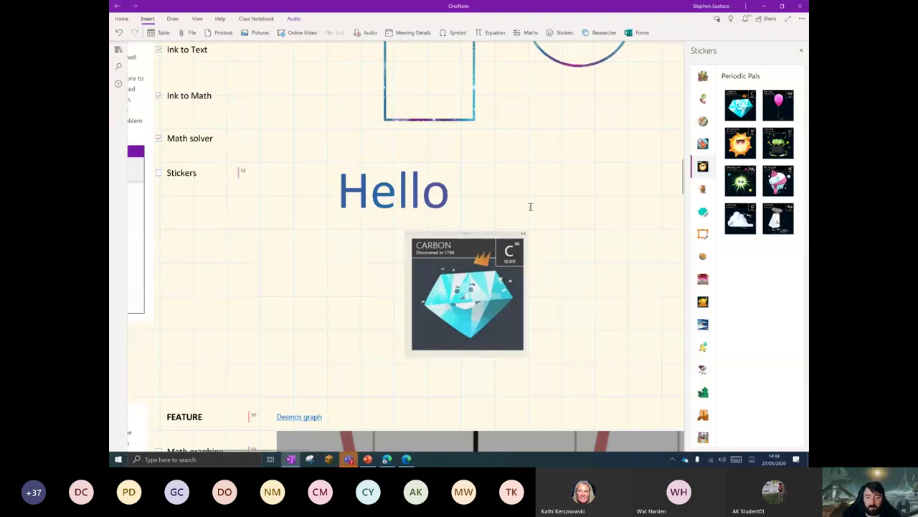
{"action": "scroll", "coordinate": [466, 229], "scroll_direction": "up", "scroll_amount": 3}
{"action": "scroll", "coordinate": [531, 265], "scroll_direction": "down", "scroll_amount": 3}
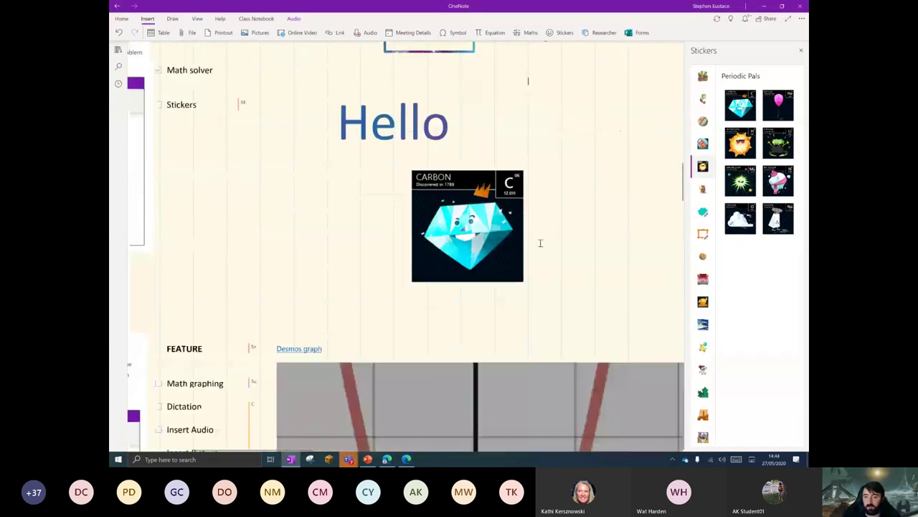
- Close the sticker collections and check off Math graphing in the feature list
{"action": "left_click", "coordinate": [801, 49]}
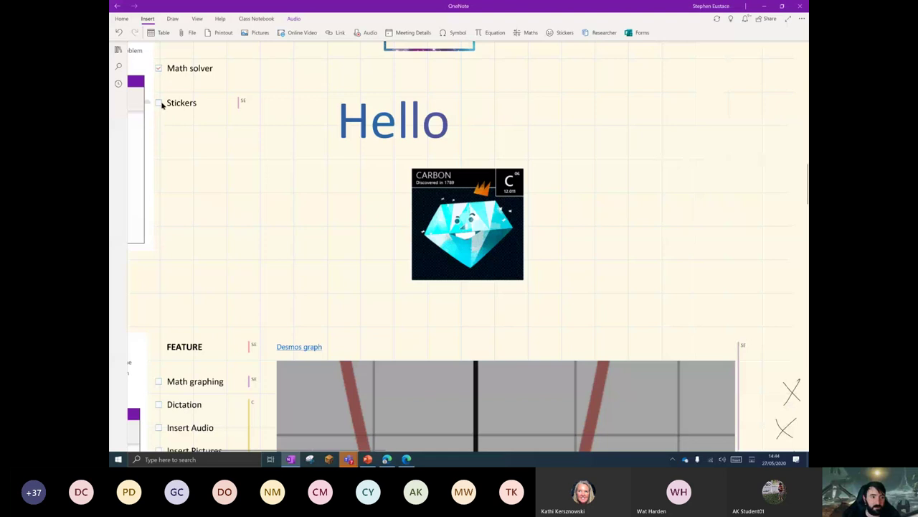
{"action": "scroll", "coordinate": [277, 194], "scroll_direction": "down", "scroll_amount": 3}
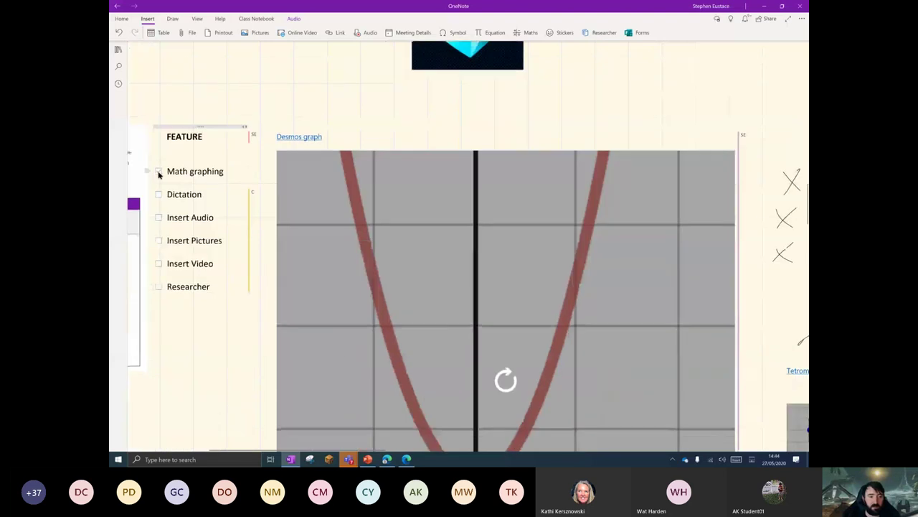
{"action": "left_click", "coordinate": [158, 173]}
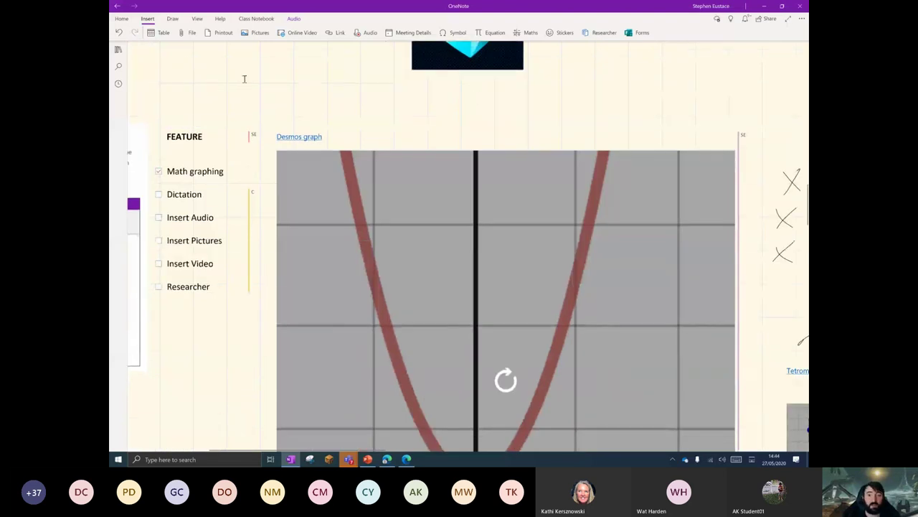
{"action": "left_click", "coordinate": [172, 18]}
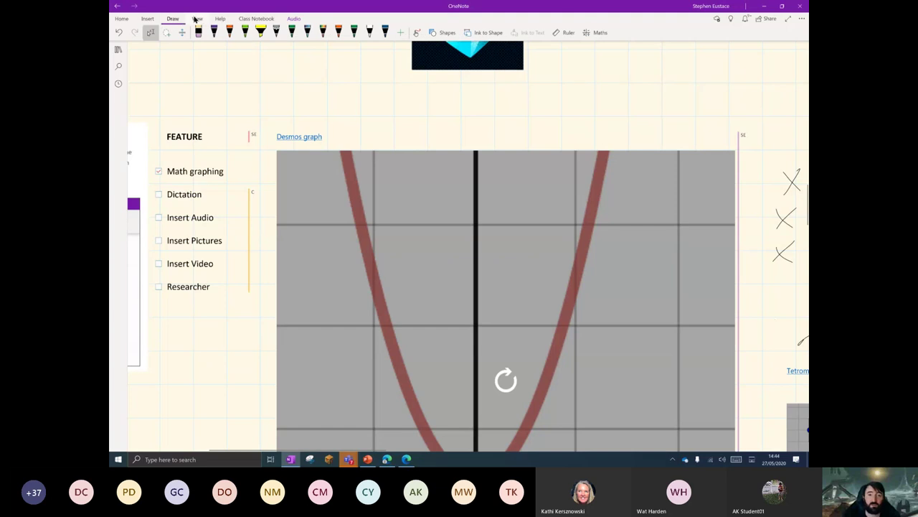
{"action": "left_click", "coordinate": [196, 19]}
{"action": "left_click", "coordinate": [122, 19]}
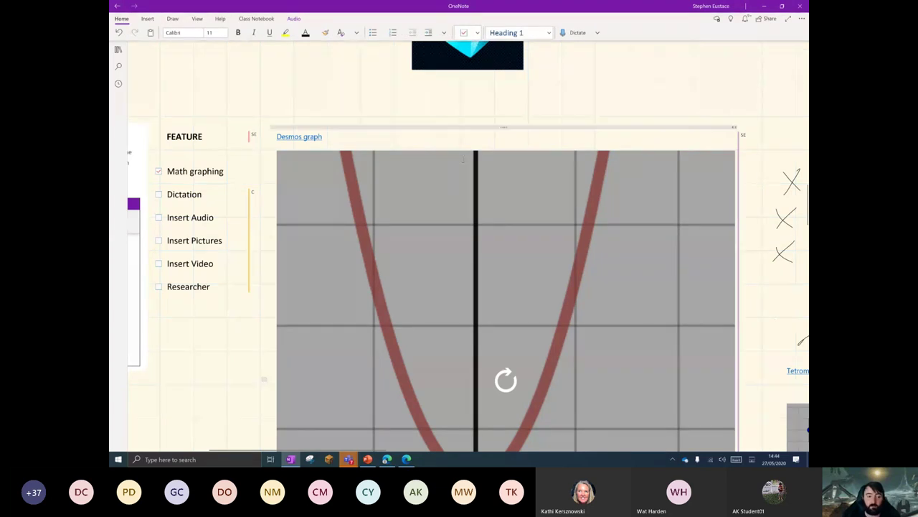
- Select all the pictures, videos, text and handwriting to the right of the shapes and Desmos graph, and move them far right to free space
{"action": "scroll", "coordinate": [247, 366], "scroll_direction": "down", "scroll_amount": 3}
{"action": "left_click_drag", "start_coordinate": [231, 346], "coordinate": [275, 307]}
{"action": "left_click_drag", "start_coordinate": [476, 301], "coordinate": [200, 299]}
{"action": "scroll", "coordinate": [384, 298], "scroll_direction": "down", "scroll_amount": 10}
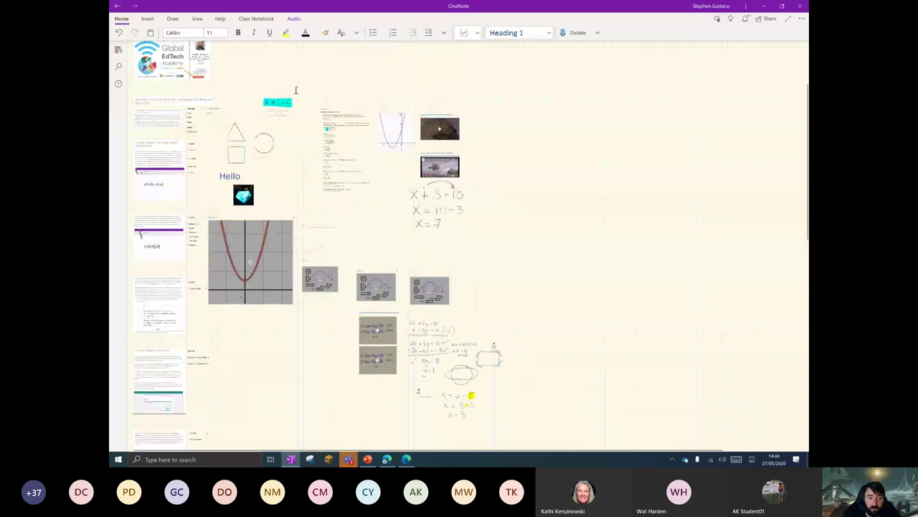
{"action": "left_click_drag", "start_coordinate": [298, 87], "coordinate": [534, 431]}
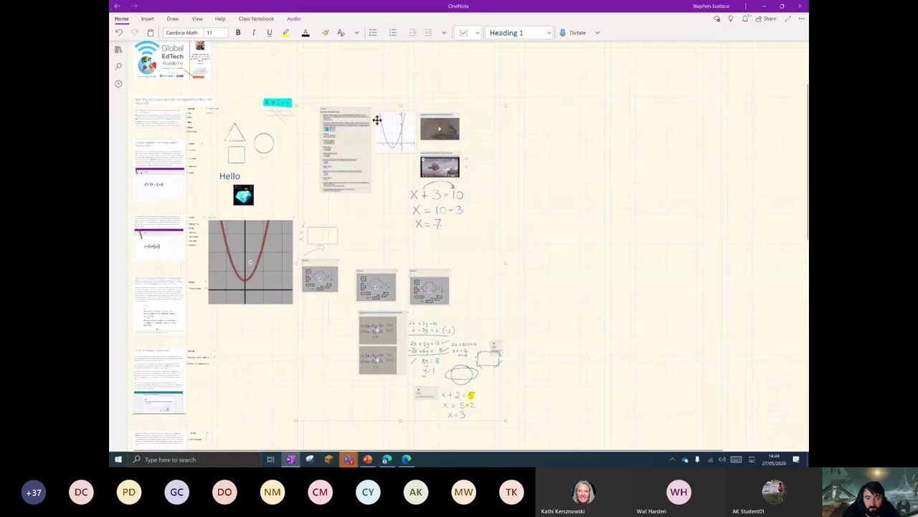
{"action": "left_click_drag", "start_coordinate": [380, 111], "coordinate": [763, 114]}
- Shrink the Desmos graph to a small preview beneath its link, beside the feature list
{"action": "scroll", "coordinate": [301, 326], "scroll_direction": "up", "scroll_amount": 3}
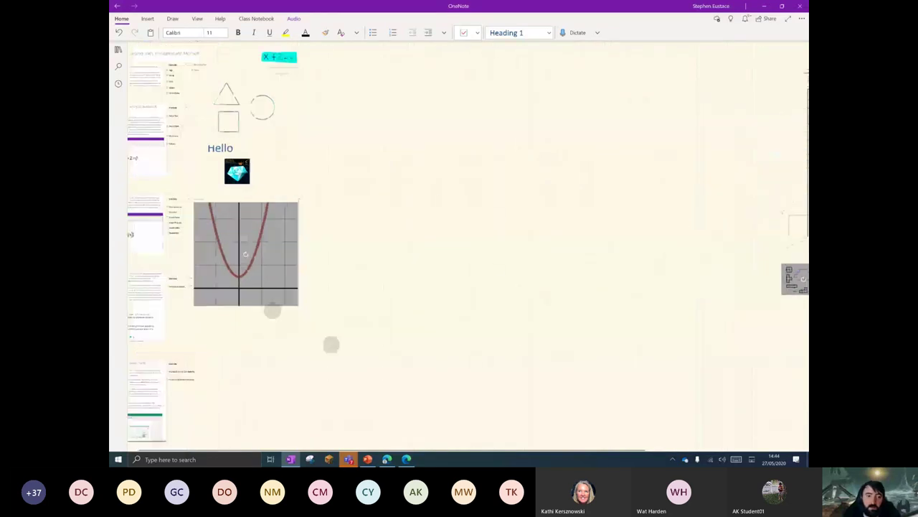
{"action": "scroll", "coordinate": [412, 347], "scroll_direction": "up", "scroll_amount": 5}
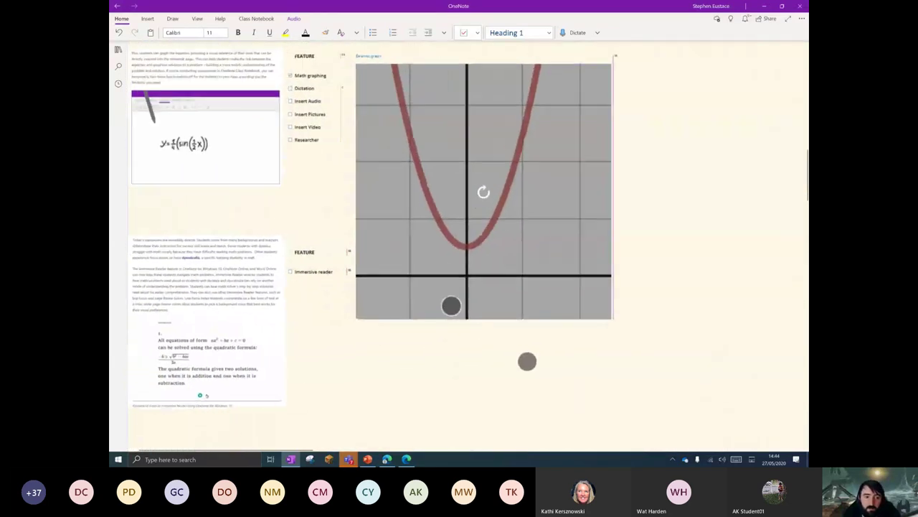
{"action": "scroll", "coordinate": [353, 303], "scroll_direction": "up", "scroll_amount": 4}
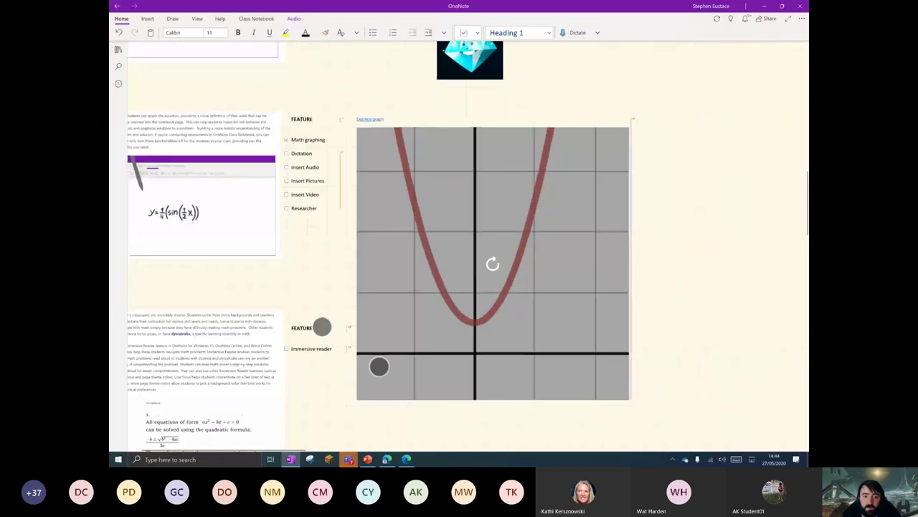
{"action": "scroll", "coordinate": [309, 366], "scroll_direction": "right", "scroll_amount": 3}
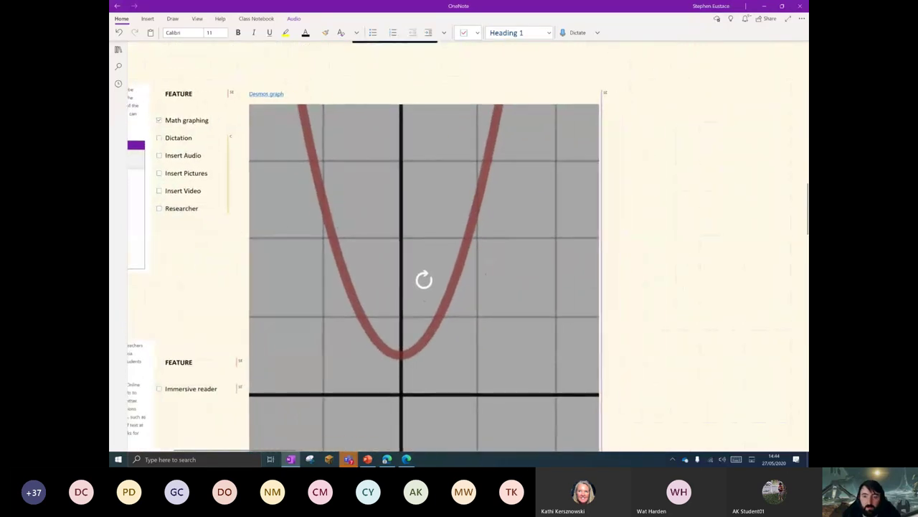
{"action": "left_click", "coordinate": [589, 106]}
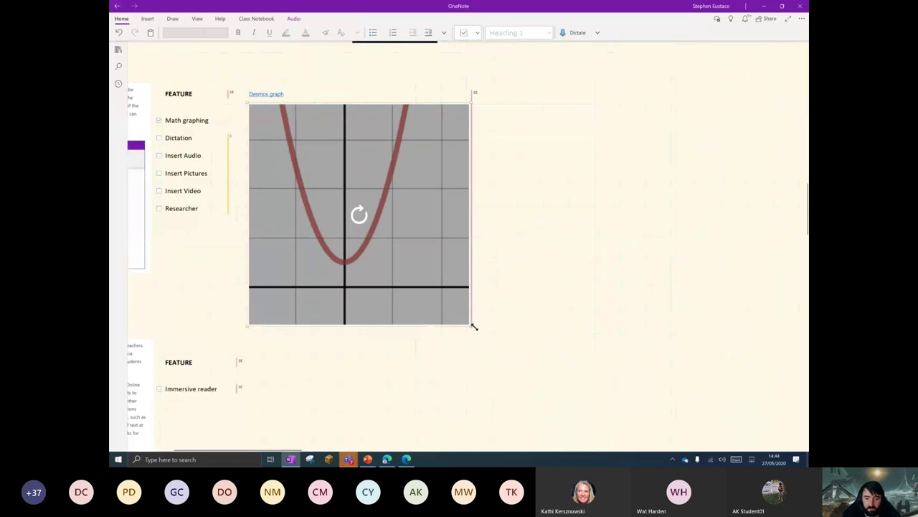
{"action": "left_click_drag", "start_coordinate": [474, 324], "coordinate": [316, 182]}
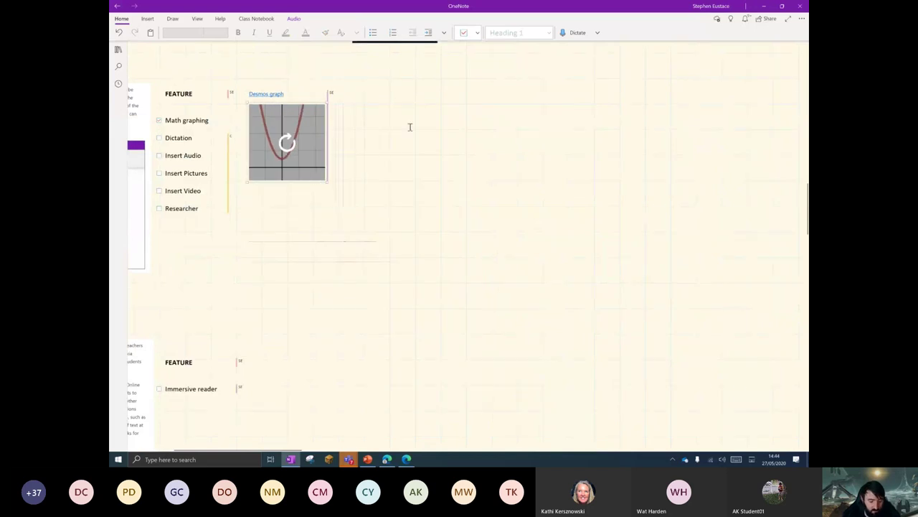
- Dismiss the Dictate privacy notice and dictate a passage starting "Some people may not be the best" and ending "pretty cool" beside the Desmos graph
{"action": "scroll", "coordinate": [346, 325], "scroll_direction": "up", "scroll_amount": 3}
{"action": "scroll", "coordinate": [346, 325], "scroll_direction": "up", "scroll_amount": 2}
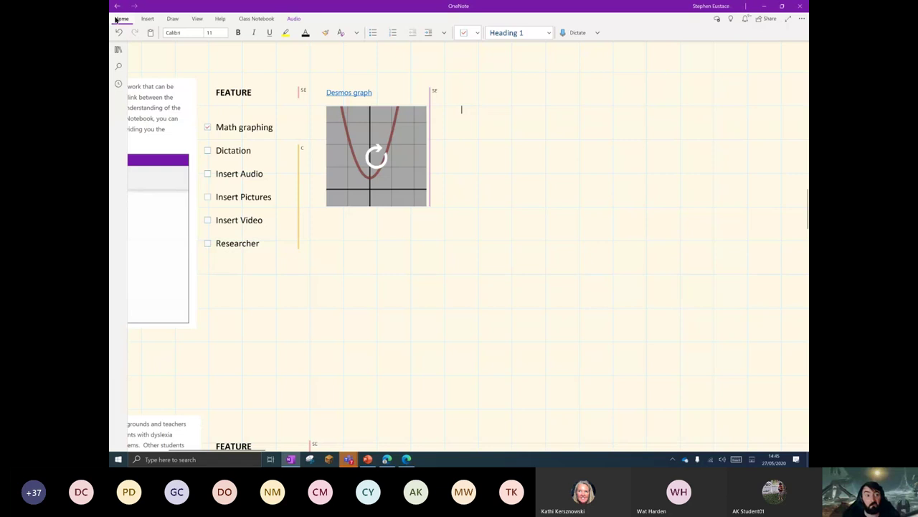
{"action": "left_click", "coordinate": [575, 34]}
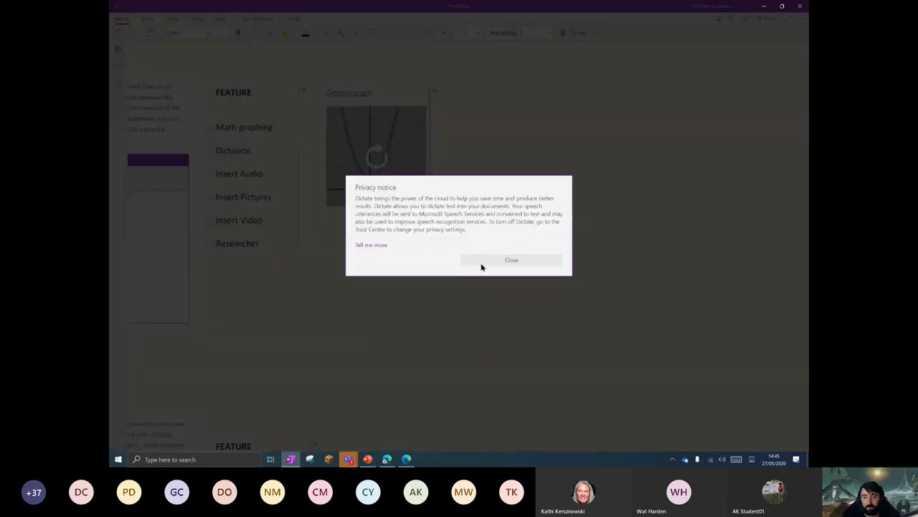
{"action": "left_click", "coordinate": [482, 264]}
{"action": "left_click", "coordinate": [578, 34]}
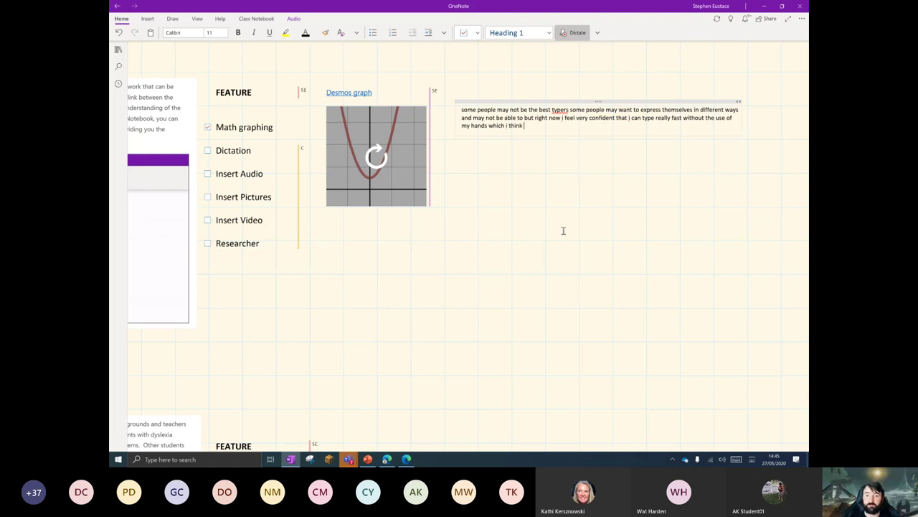
{"action": "left_click", "coordinate": [587, 34]}
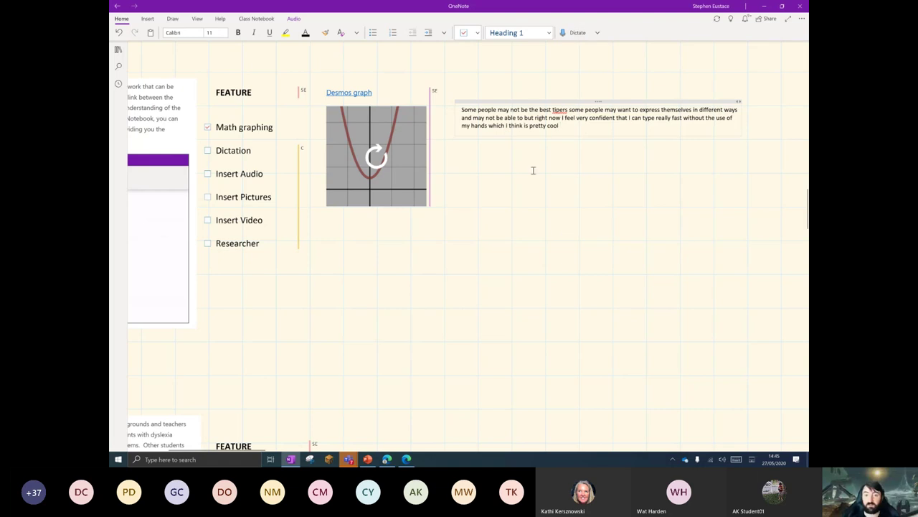
- Check off Dictation and Insert Audio in the feature list, and place the cursor in the empty space below the dictated text
{"action": "scroll", "coordinate": [423, 262], "scroll_direction": "down", "scroll_amount": 5}
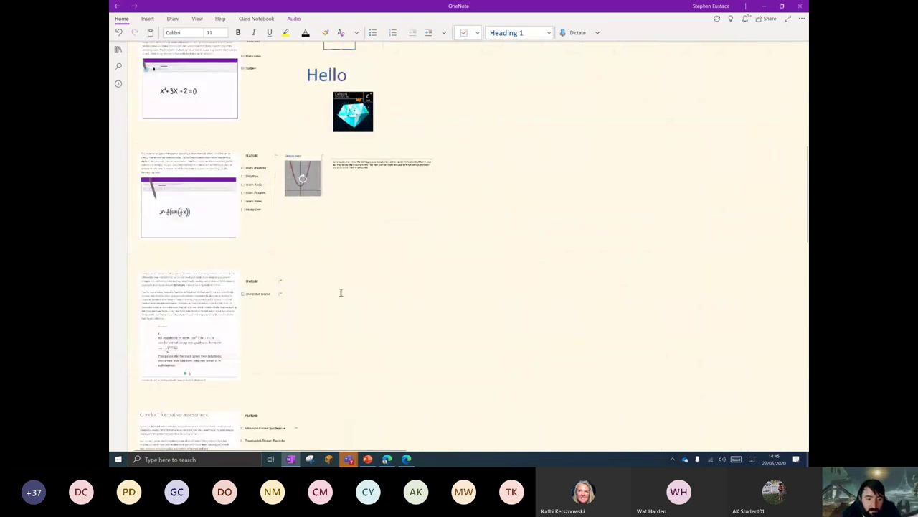
{"action": "scroll", "coordinate": [339, 292], "scroll_direction": "down", "scroll_amount": 3}
{"action": "scroll", "coordinate": [339, 292], "scroll_direction": "down", "scroll_amount": 5}
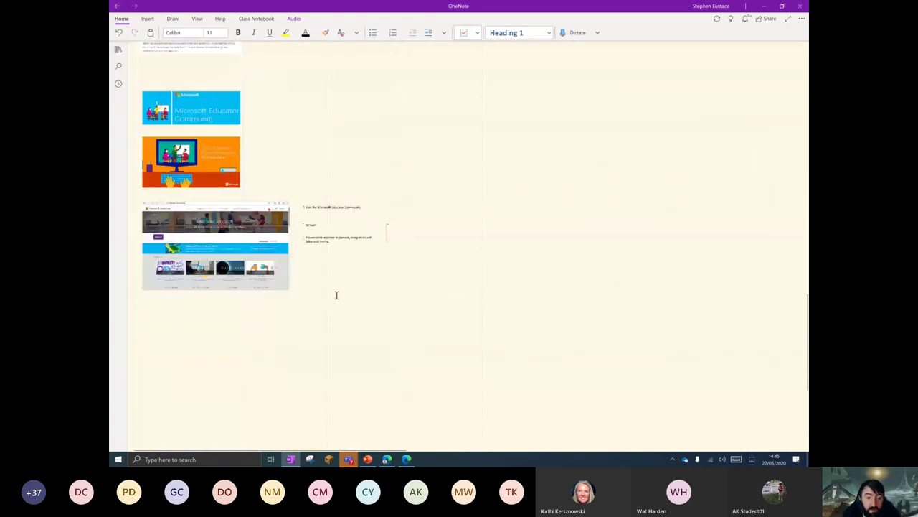
{"action": "scroll", "coordinate": [340, 299], "scroll_direction": "down", "scroll_amount": 5}
{"action": "scroll", "coordinate": [261, 334], "scroll_direction": "up", "scroll_amount": 3}
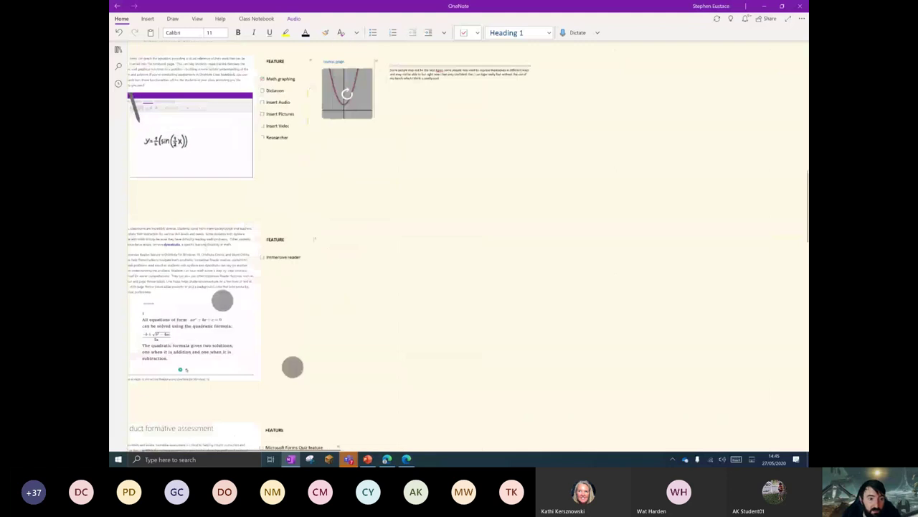
{"action": "scroll", "coordinate": [268, 364], "scroll_direction": "up", "scroll_amount": 3}
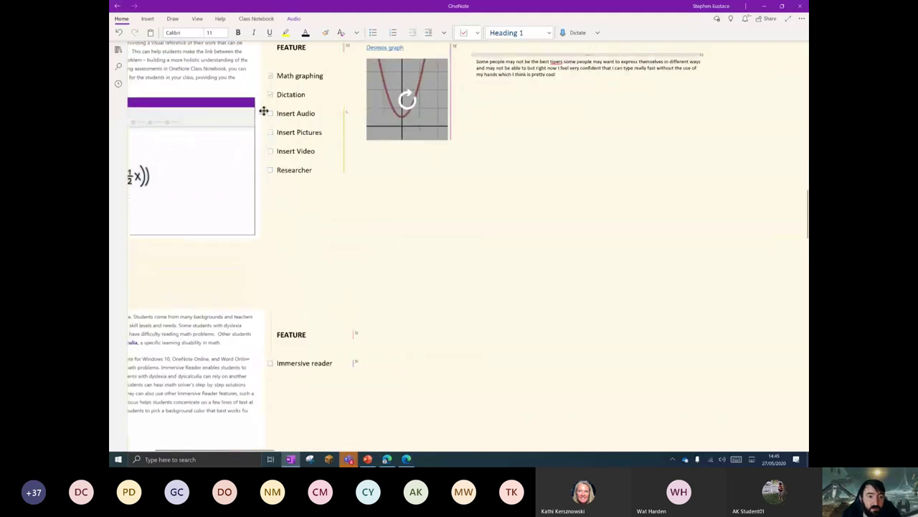
{"action": "scroll", "coordinate": [269, 259], "scroll_direction": "up", "scroll_amount": 3}
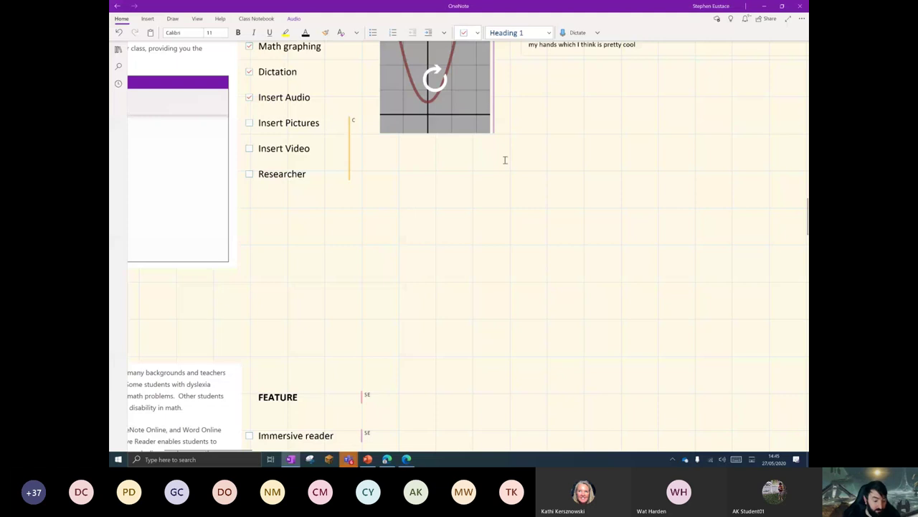
{"action": "scroll", "coordinate": [313, 340], "scroll_direction": "down", "scroll_amount": 3}
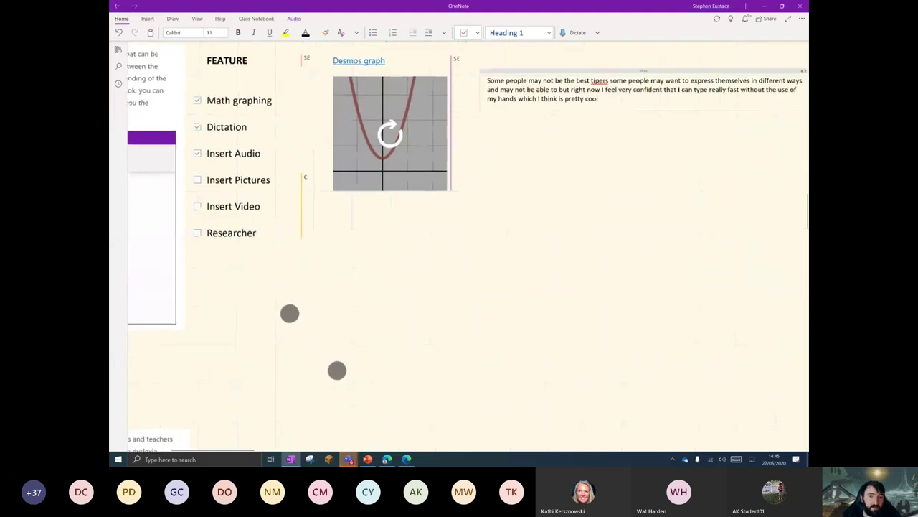
{"action": "left_click", "coordinate": [487, 166]}
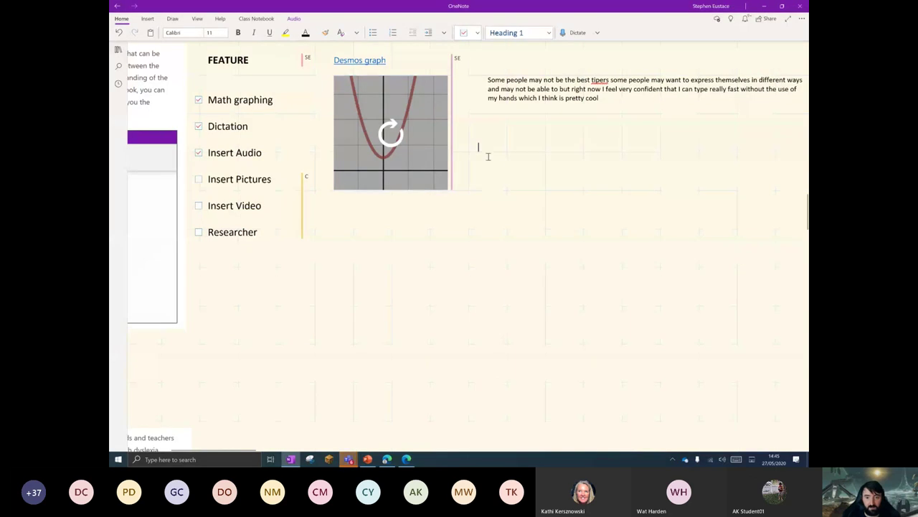
{"action": "scroll", "coordinate": [323, 337], "scroll_direction": "up", "scroll_amount": 2}
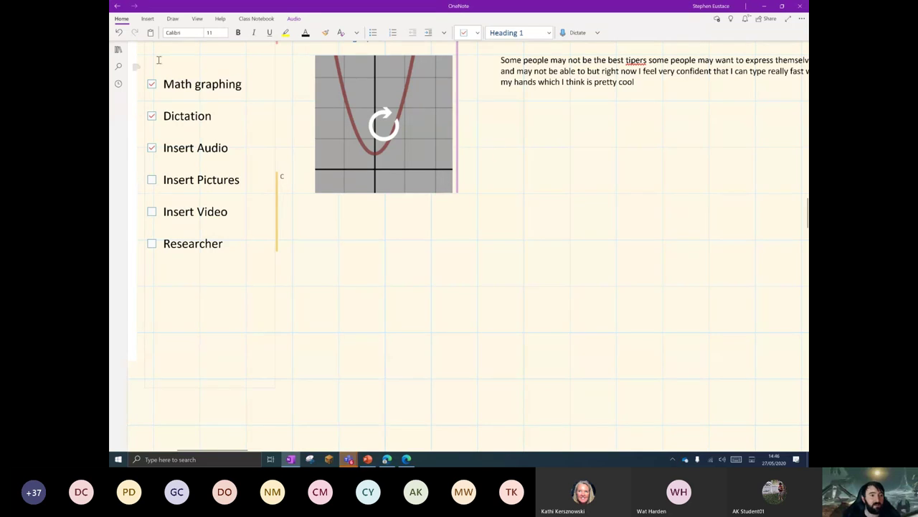
- Search online pictures for "cute cats" and insert the picture of the sleeping tabby cat below the dictated text
{"action": "left_click", "coordinate": [147, 18]}
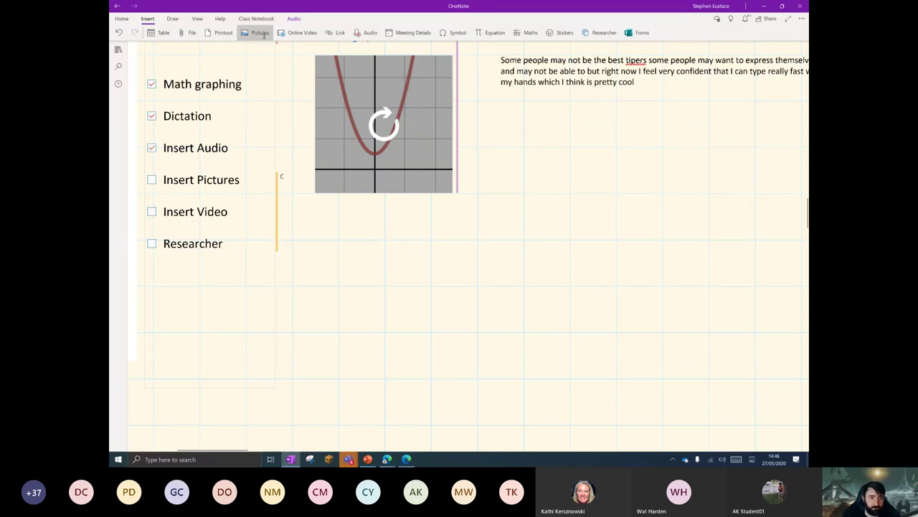
{"action": "left_click", "coordinate": [262, 33]}
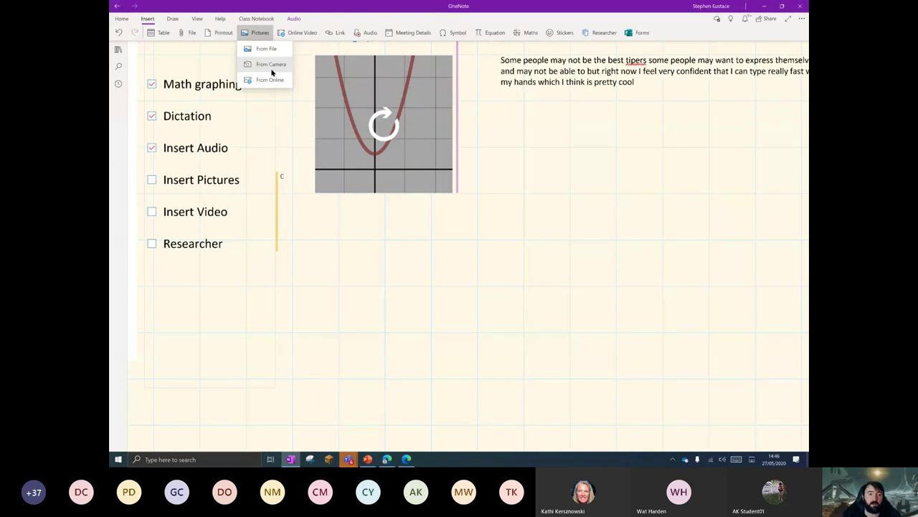
{"action": "left_click", "coordinate": [269, 79]}
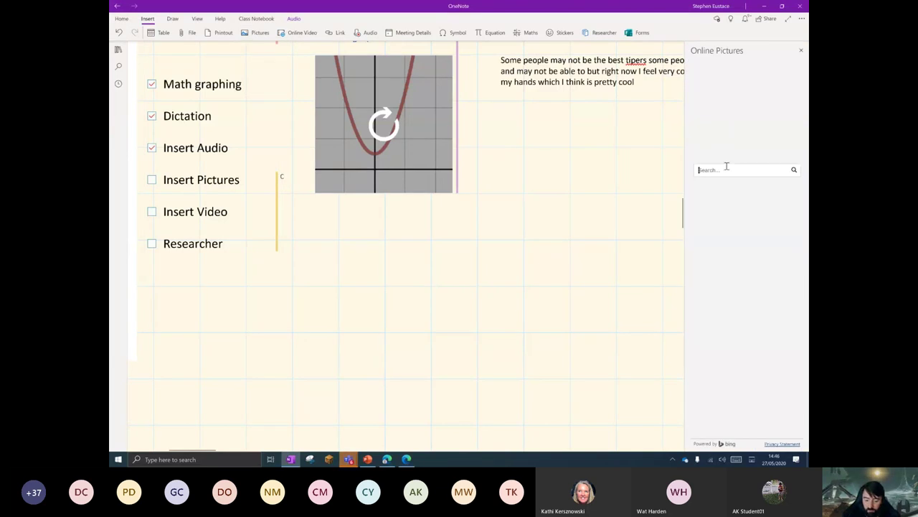
{"action": "type", "text": "cute cats"}
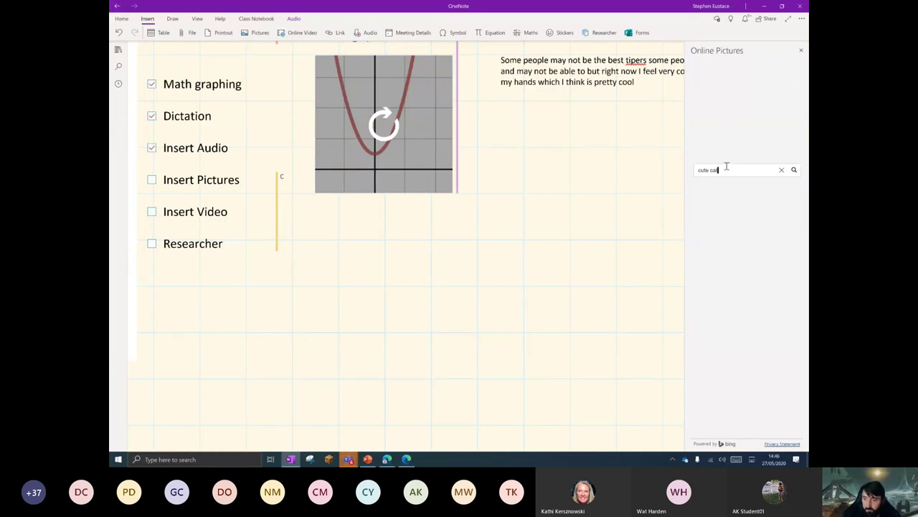
{"action": "key", "text": "Return"}
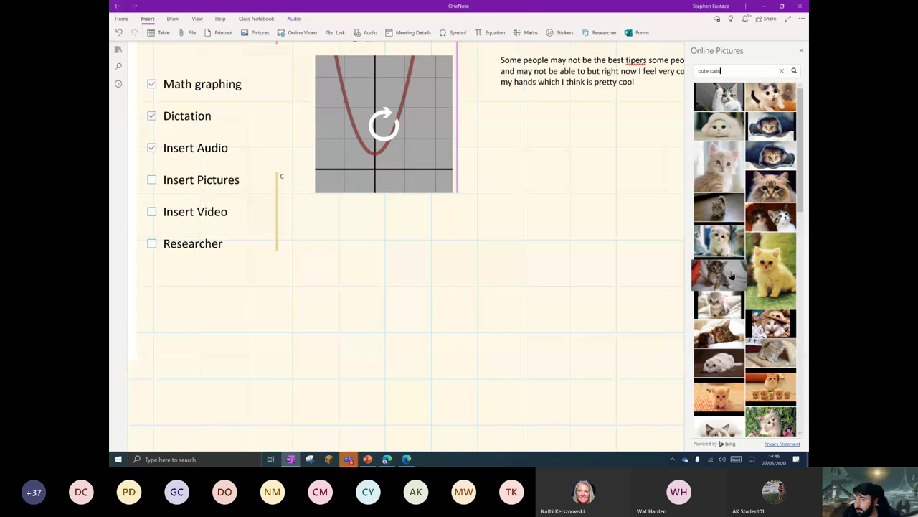
{"action": "scroll", "coordinate": [717, 230], "scroll_direction": "down", "scroll_amount": 3}
{"action": "left_click", "coordinate": [719, 224]}
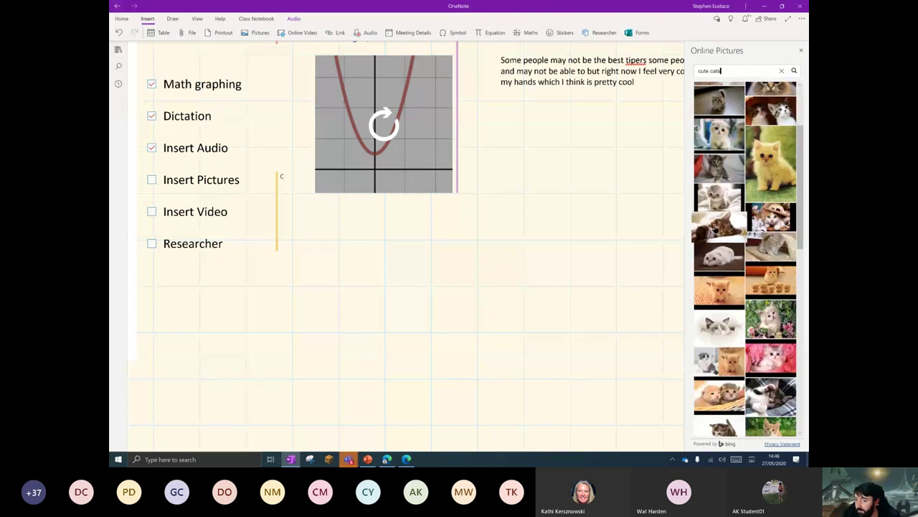
{"action": "left_click_drag", "start_coordinate": [467, 326], "coordinate": [366, 385]}
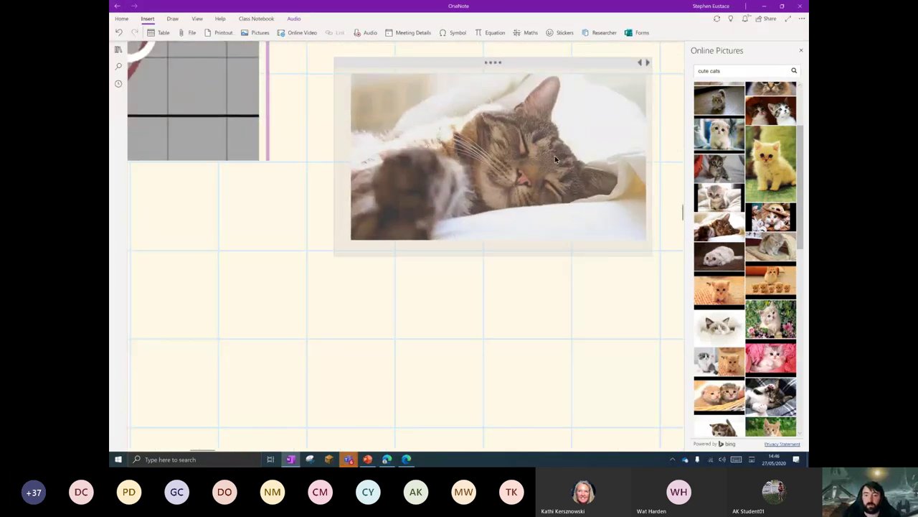
{"action": "left_click", "coordinate": [800, 50]}
- Check off Insert Pictures and Insert Video in the feature list
{"action": "left_click_drag", "start_coordinate": [430, 388], "coordinate": [317, 333]}
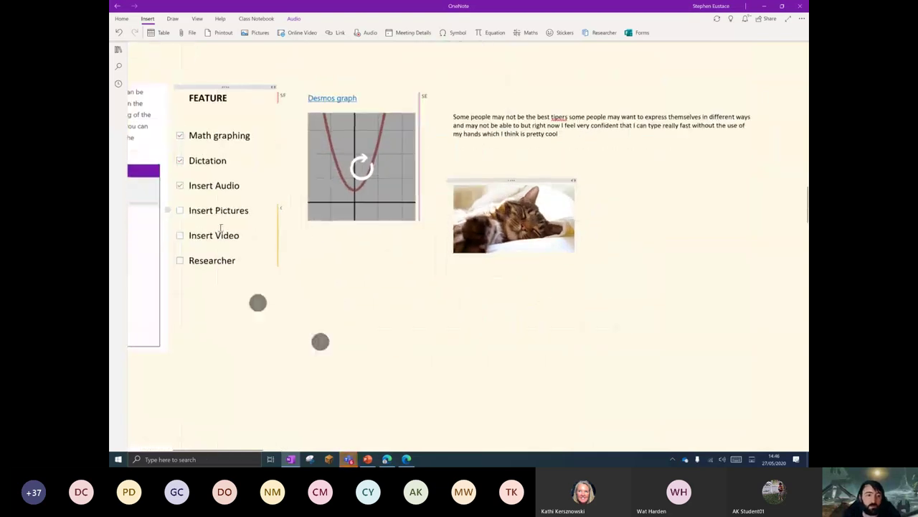
{"action": "left_click", "coordinate": [180, 211]}
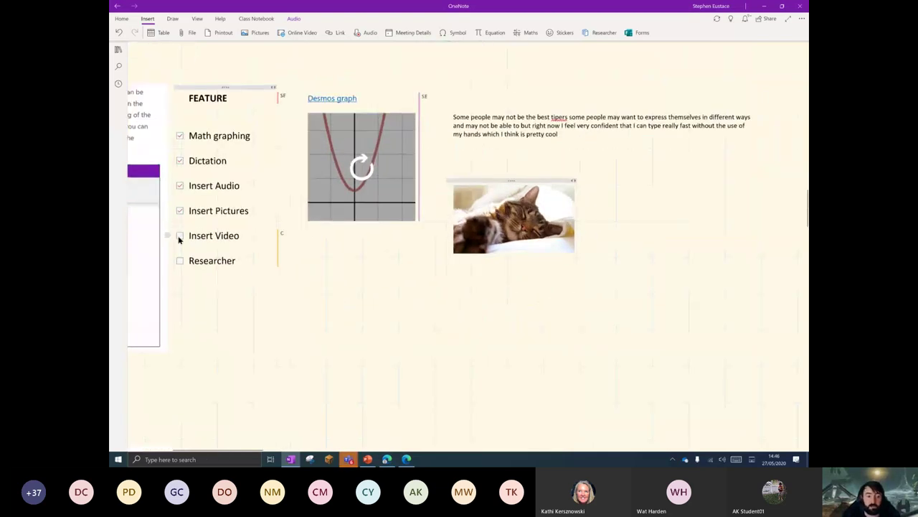
{"action": "left_click", "coordinate": [179, 237]}
- Look up "space" with Researcher and add the Outer Space topic to the page
{"action": "left_click_drag", "start_coordinate": [413, 346], "coordinate": [403, 252]}
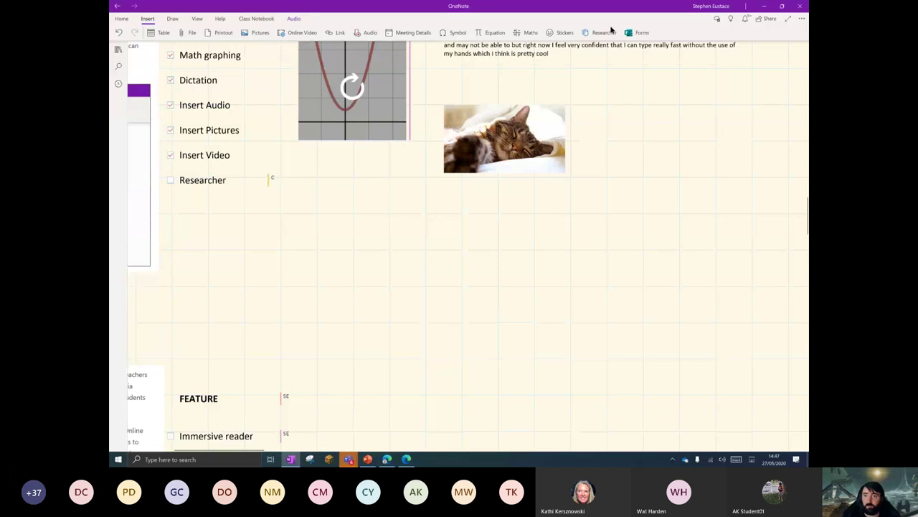
{"action": "left_click_drag", "start_coordinate": [438, 294], "coordinate": [383, 306]}
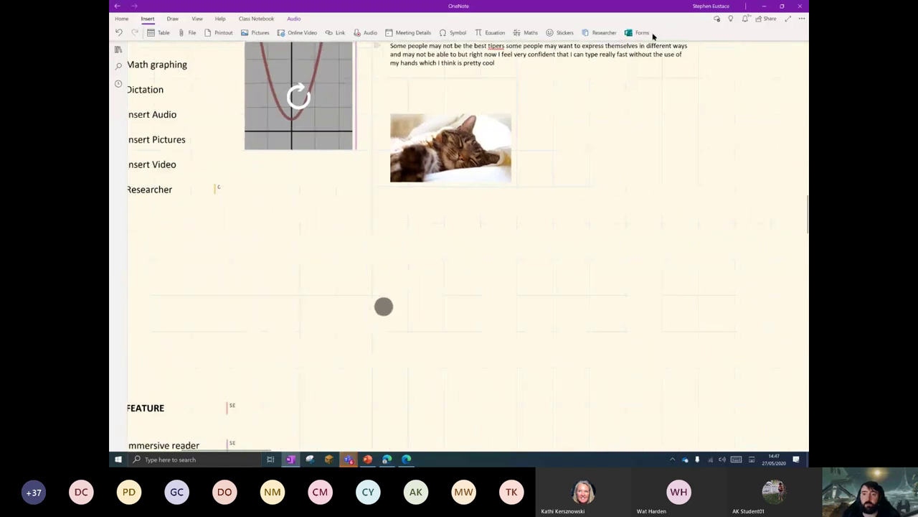
{"action": "left_click", "coordinate": [604, 33]}
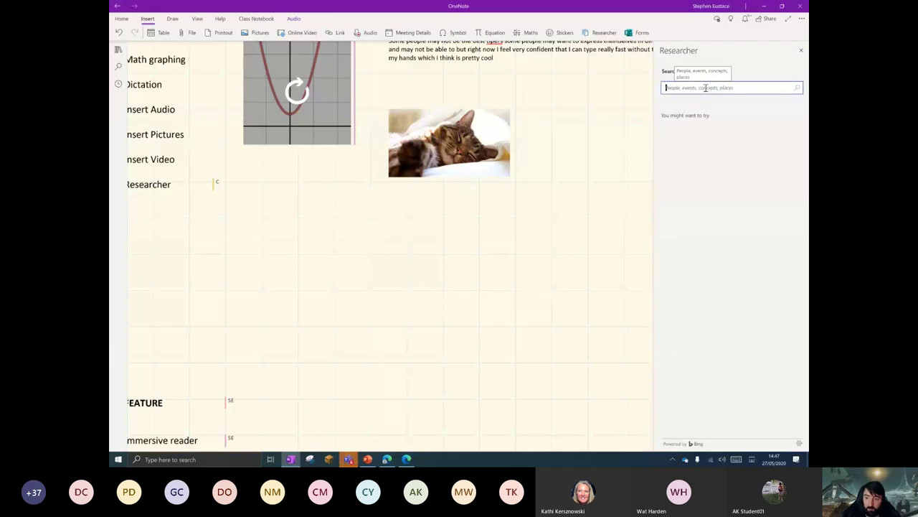
{"action": "type", "text": "space"}
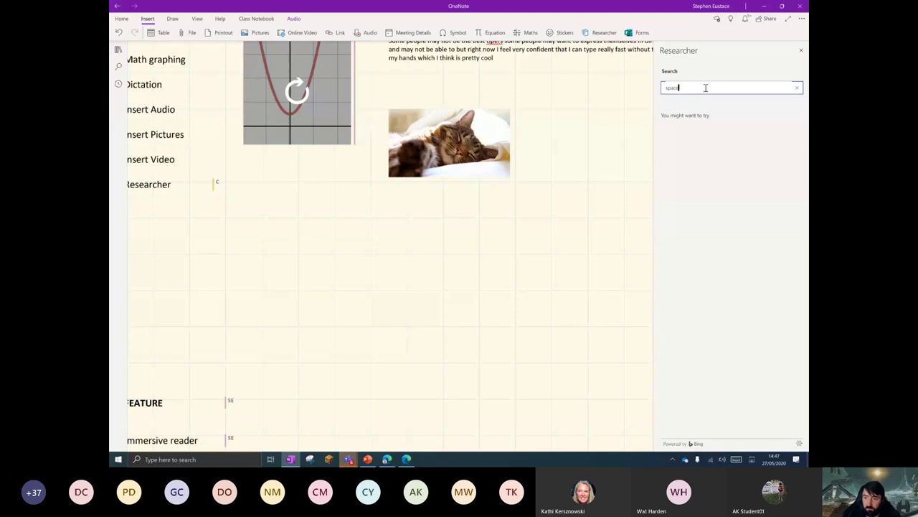
{"action": "key", "text": "Return"}
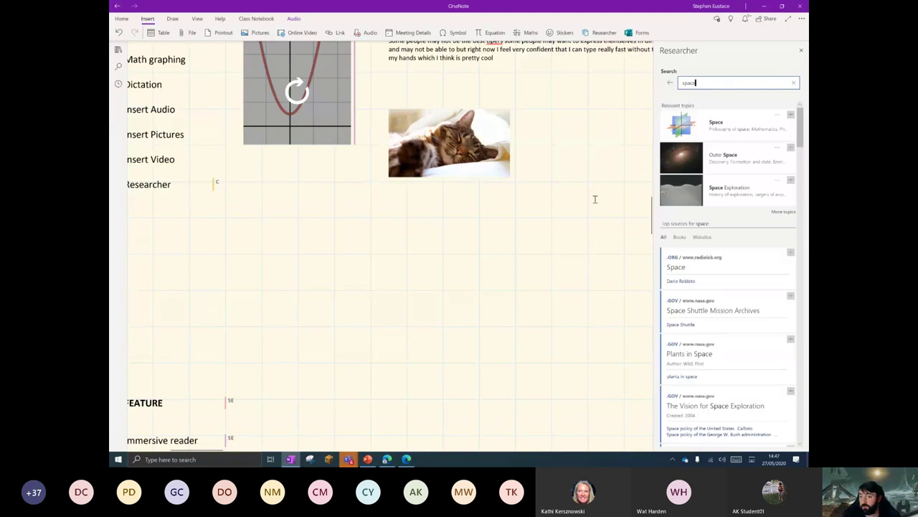
{"action": "scroll", "coordinate": [537, 252], "scroll_direction": "down", "scroll_amount": 2}
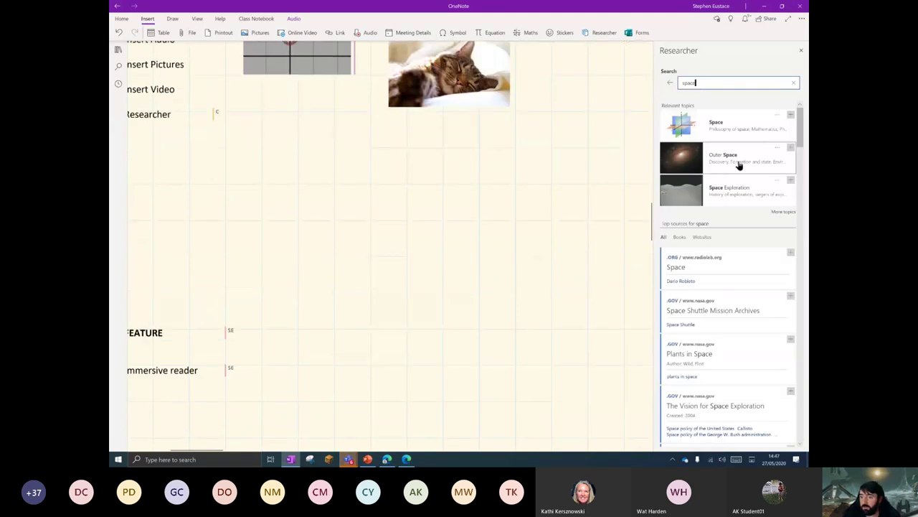
{"action": "left_click", "coordinate": [790, 149]}
- Widen the narrow Outer Space note container so its picture and text spread across the page
{"action": "scroll", "coordinate": [417, 287], "scroll_direction": "right", "scroll_amount": 5}
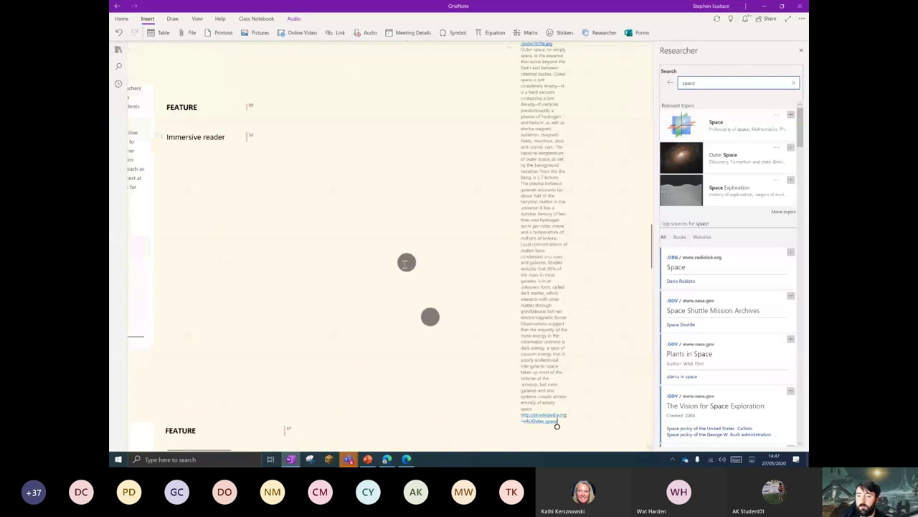
{"action": "scroll", "coordinate": [344, 283], "scroll_direction": "up", "scroll_amount": 2}
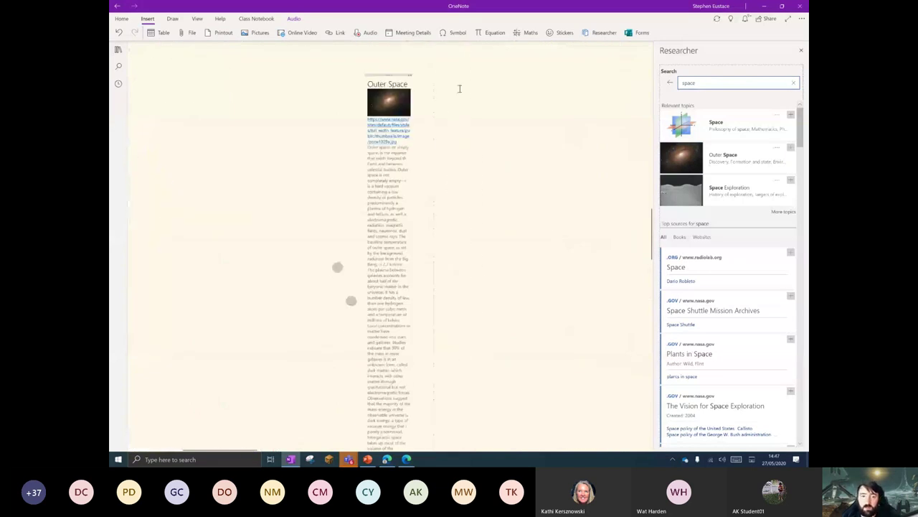
{"action": "left_click_drag", "start_coordinate": [412, 85], "coordinate": [615, 92]}
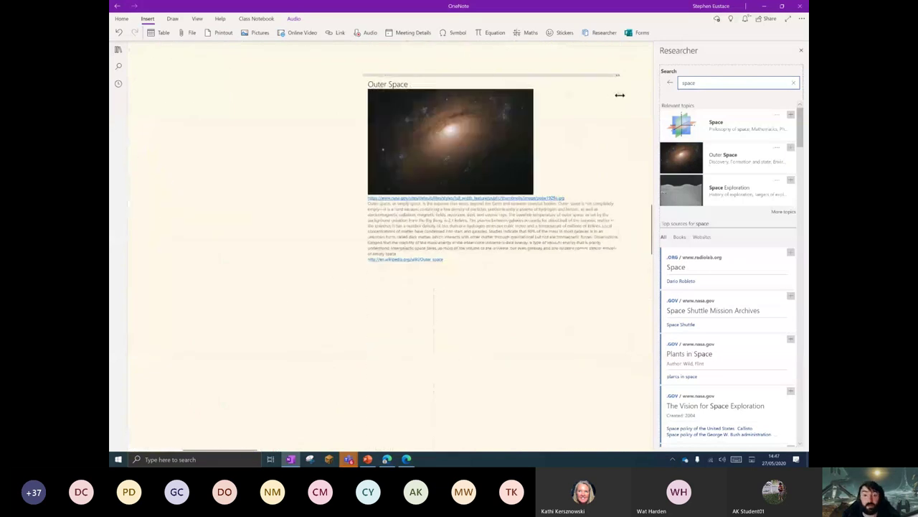
{"action": "scroll", "coordinate": [337, 383], "scroll_direction": "up", "scroll_amount": 3}
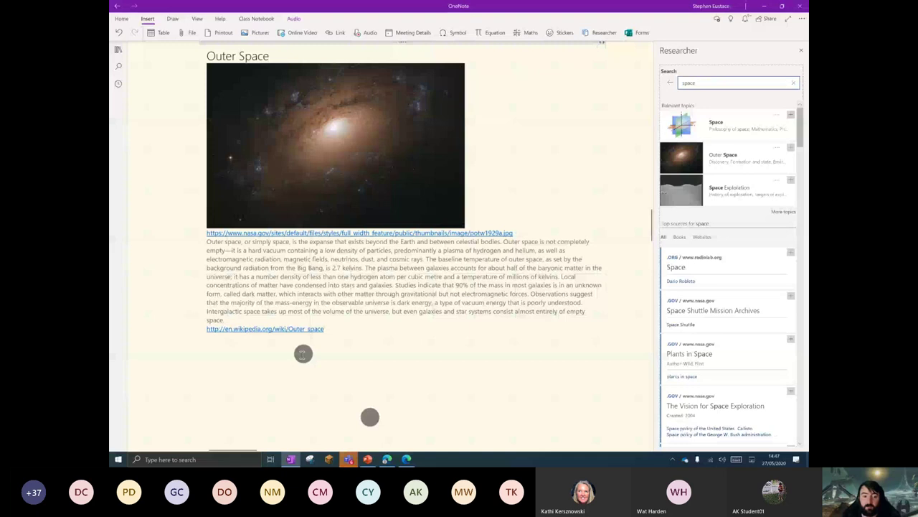
{"action": "scroll", "coordinate": [335, 384], "scroll_direction": "up", "scroll_amount": 1}
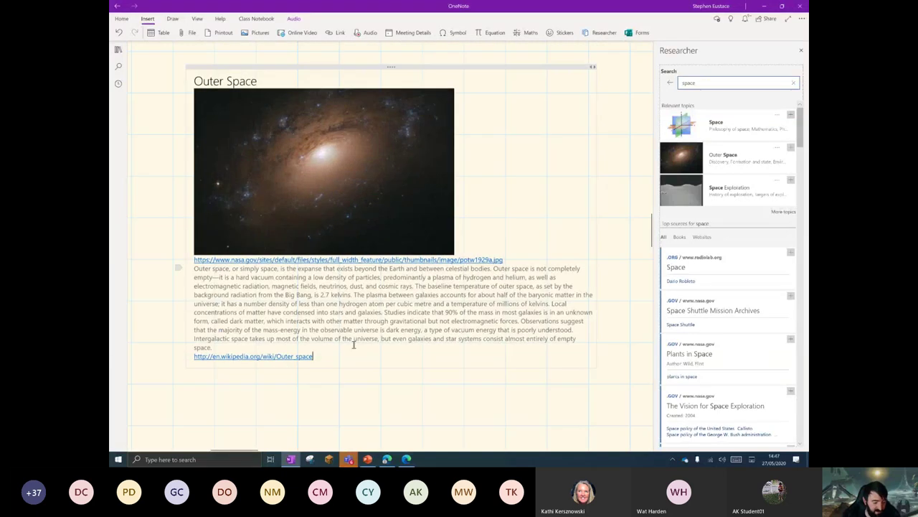
- Highlight the whole Outer Space article, browse Researcher's source filters and additional space topics, and close Researcher
{"action": "left_click_drag", "start_coordinate": [328, 358], "coordinate": [229, 81]}
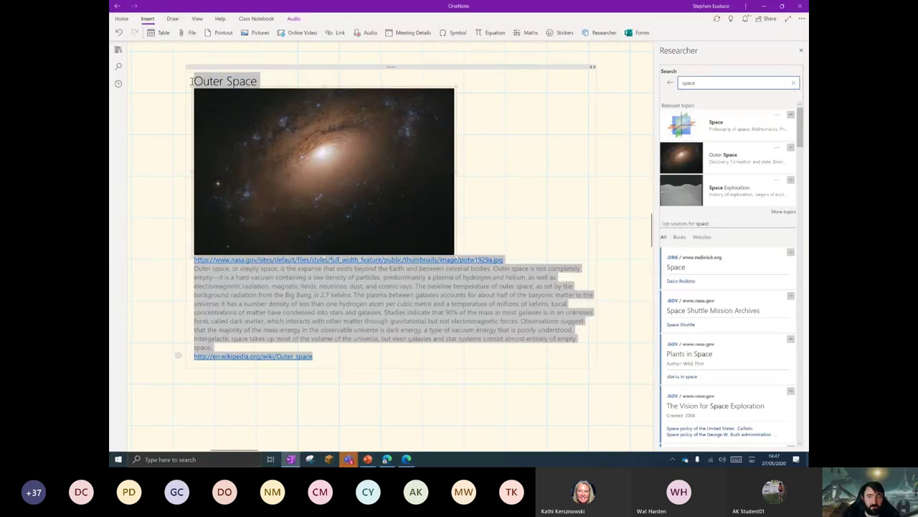
{"action": "left_click", "coordinate": [685, 238]}
{"action": "left_click", "coordinate": [664, 237]}
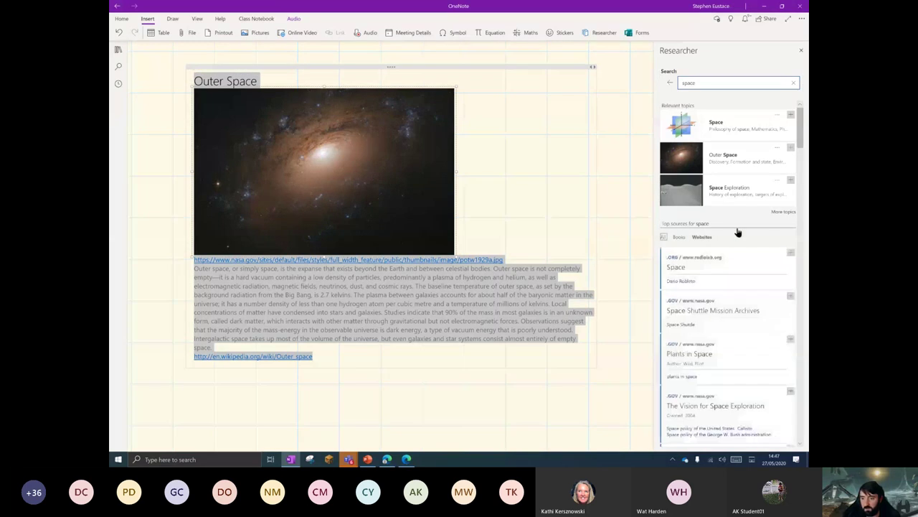
{"action": "left_click", "coordinate": [775, 213]}
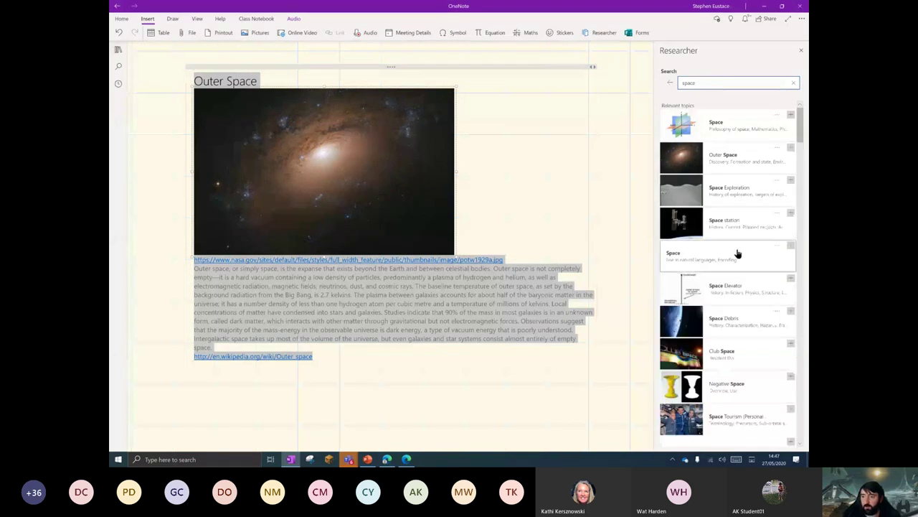
{"action": "scroll", "coordinate": [423, 341], "scroll_direction": "down", "scroll_amount": 4}
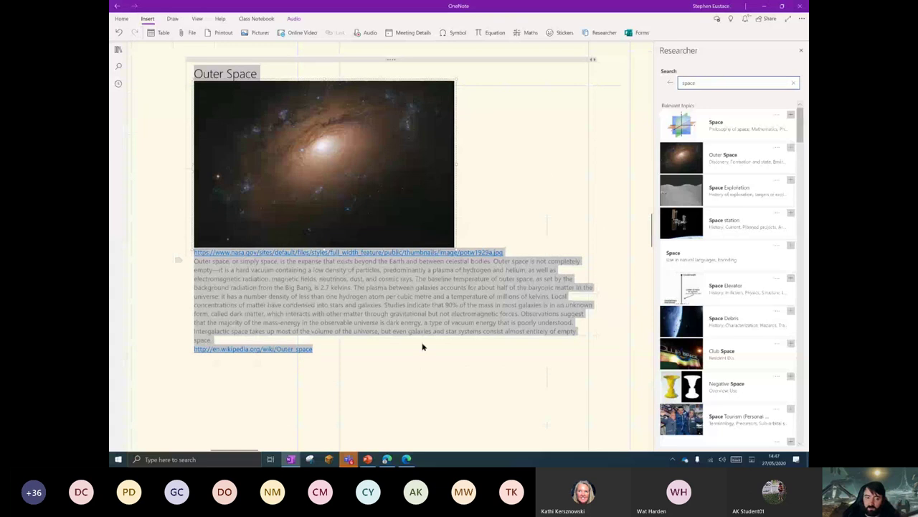
{"action": "scroll", "coordinate": [425, 330], "scroll_direction": "down", "scroll_amount": 4}
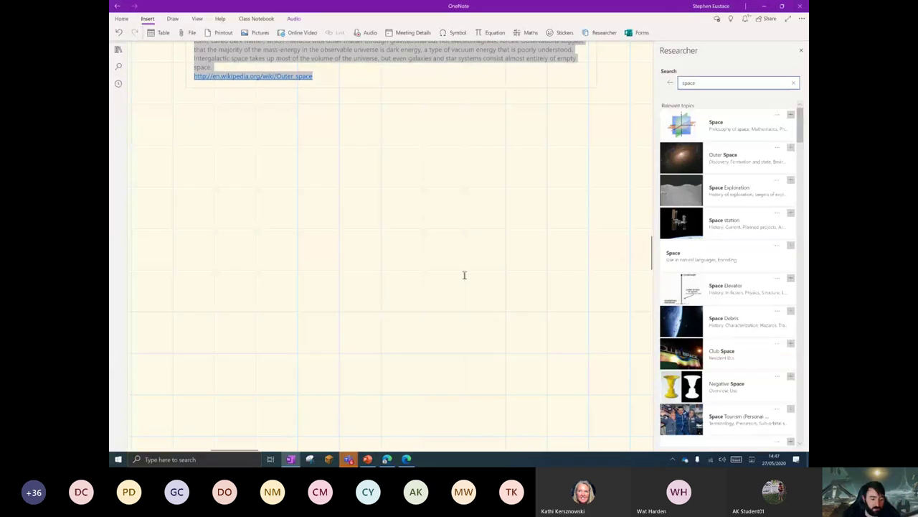
{"action": "left_click", "coordinate": [801, 51]}
- Insert the newer "Practice Math Quiz" from Microsoft Forms in the empty space below the Outer Space article
{"action": "left_click", "coordinate": [190, 132]}
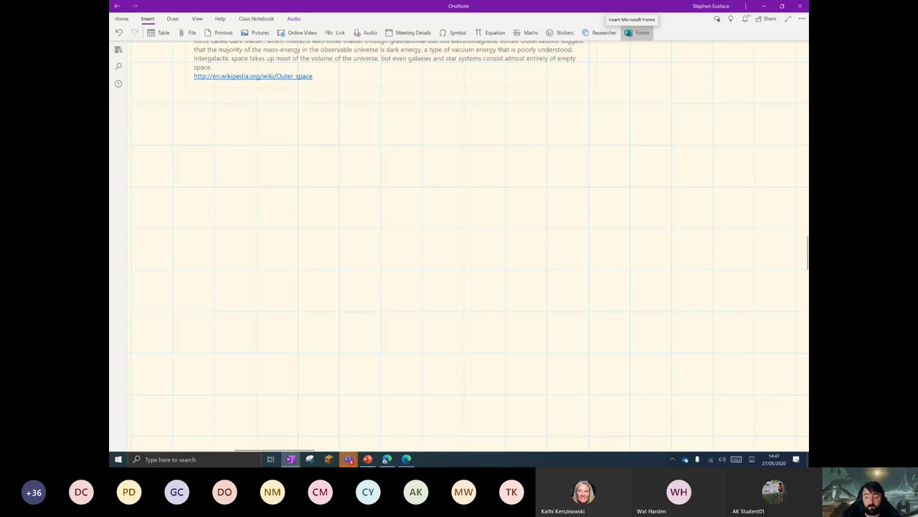
{"action": "scroll", "coordinate": [290, 269], "scroll_direction": "up", "scroll_amount": 2}
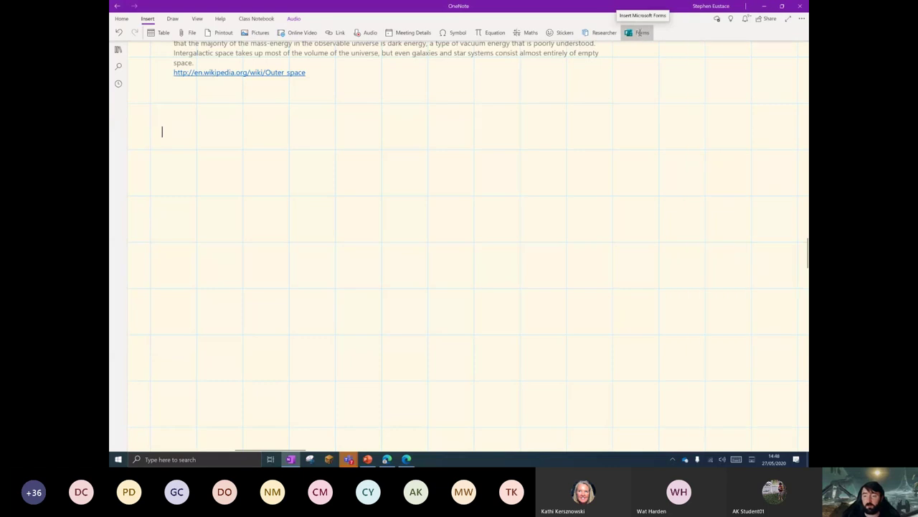
{"action": "left_click", "coordinate": [639, 33]}
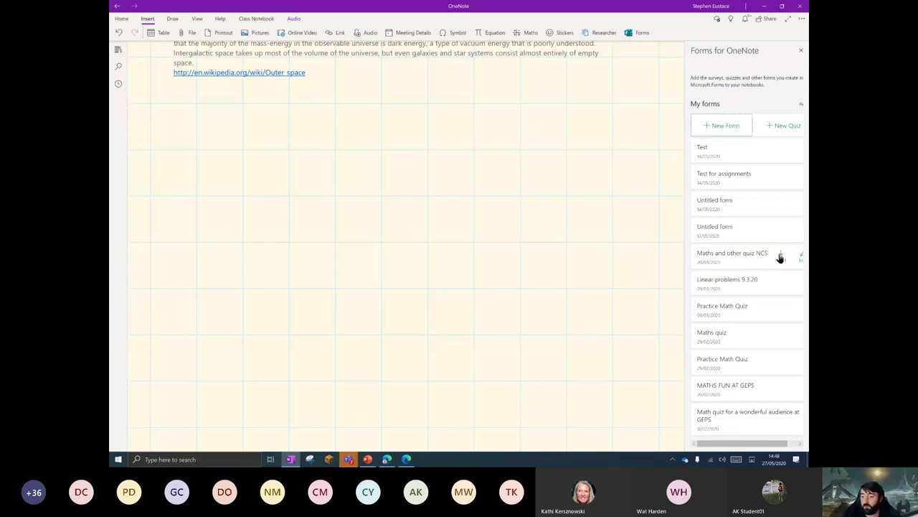
{"action": "left_click", "coordinate": [781, 309]}
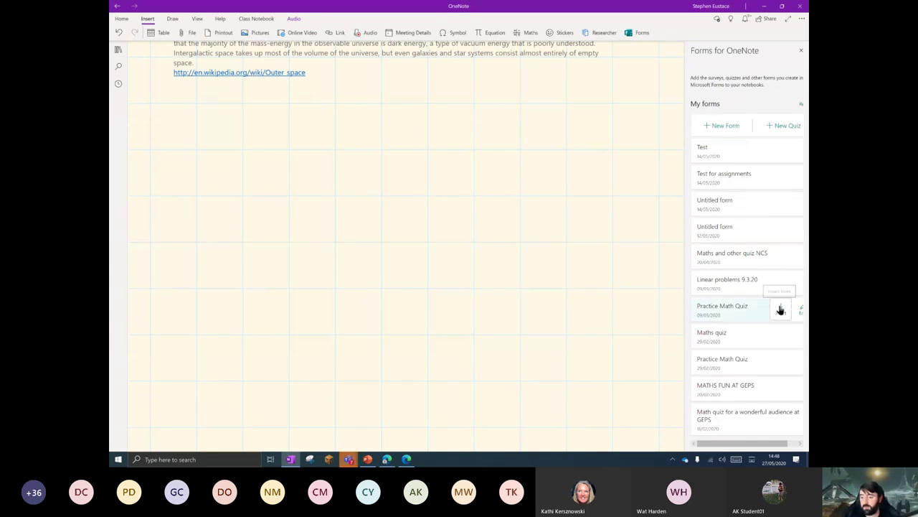
{"action": "left_click", "coordinate": [801, 51]}
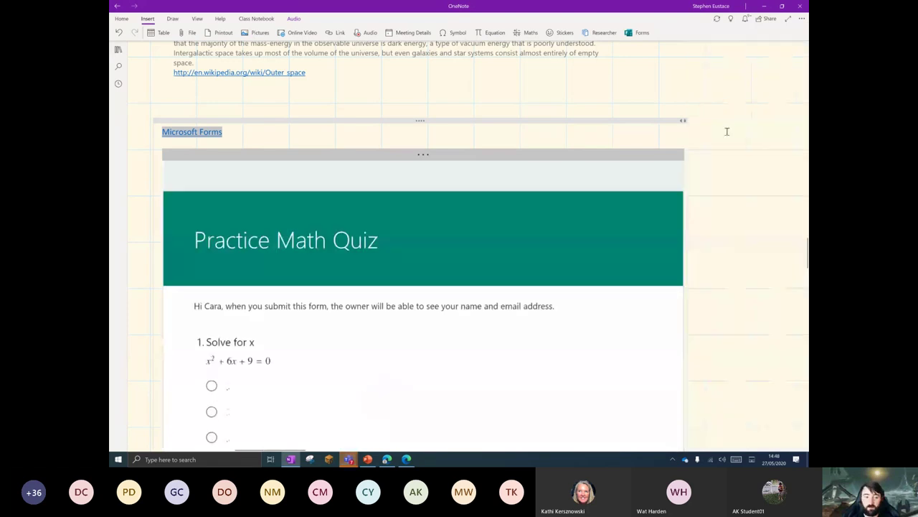
- Answer the embedded Practice Math Quiz with x = −3, the (√37−7)/2 pair and the √8−4 pair, and submit the response
{"action": "scroll", "coordinate": [359, 302], "scroll_direction": "down", "scroll_amount": 3}
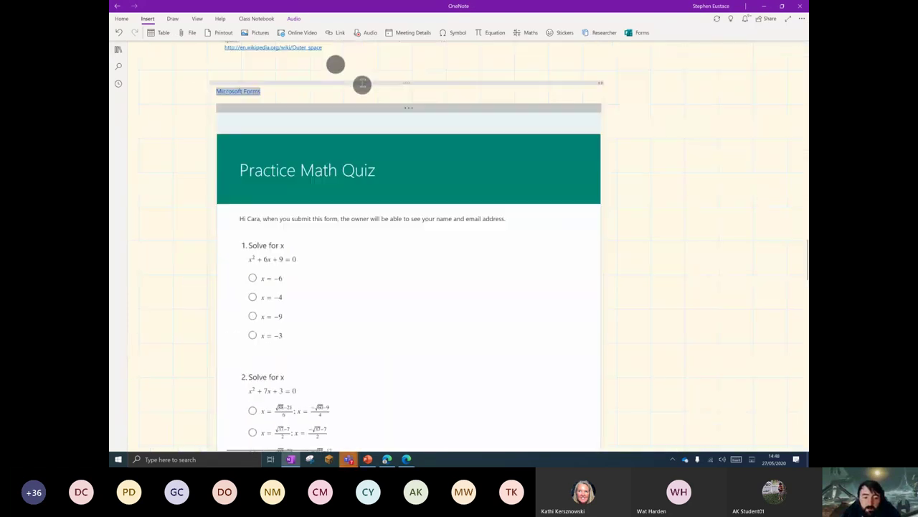
{"action": "scroll", "coordinate": [351, 63], "scroll_direction": "down", "scroll_amount": 1}
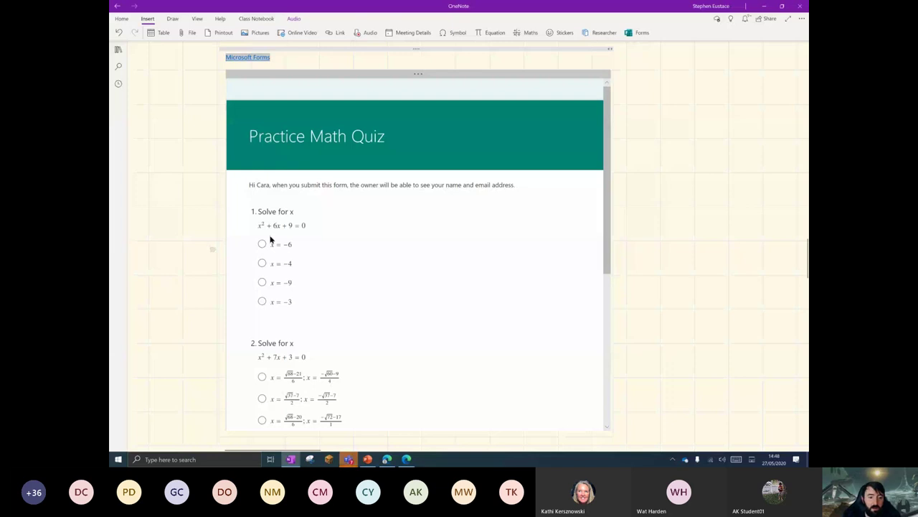
{"action": "scroll", "coordinate": [192, 291], "scroll_direction": "down", "scroll_amount": 3}
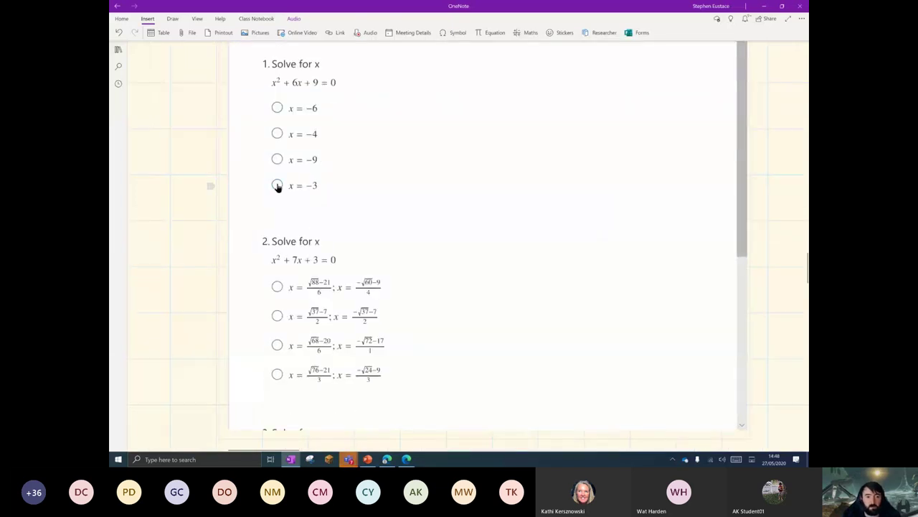
{"action": "scroll", "coordinate": [363, 226], "scroll_direction": "down", "scroll_amount": 1}
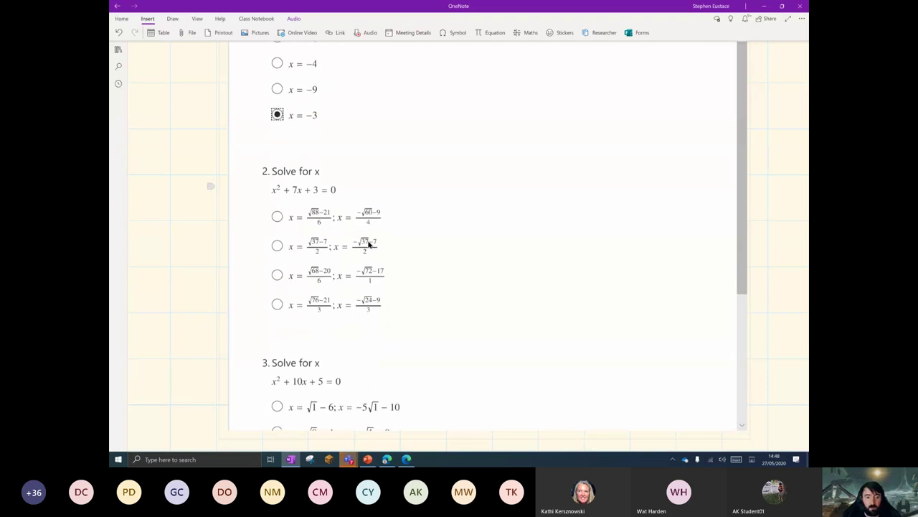
{"action": "left_click", "coordinate": [277, 242]}
{"action": "scroll", "coordinate": [315, 253], "scroll_direction": "down", "scroll_amount": 3}
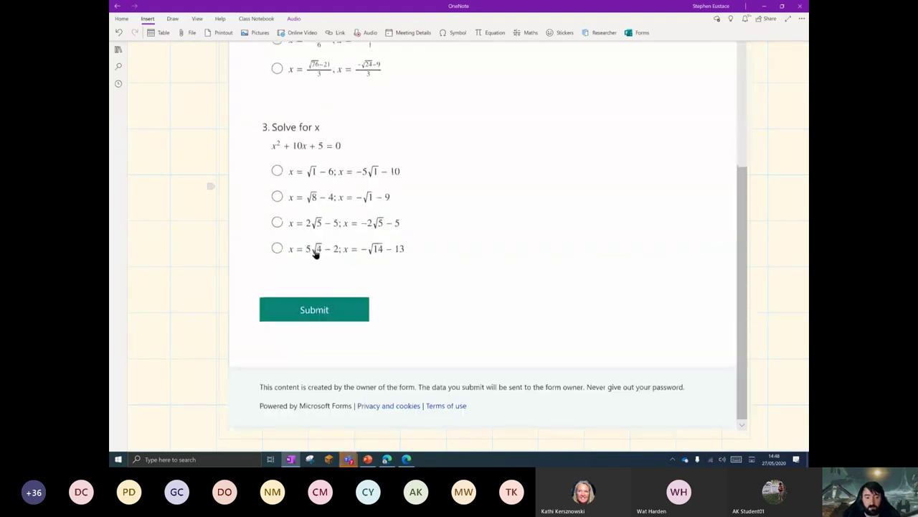
{"action": "left_click", "coordinate": [277, 196]}
{"action": "scroll", "coordinate": [287, 204], "scroll_direction": "up", "scroll_amount": 4}
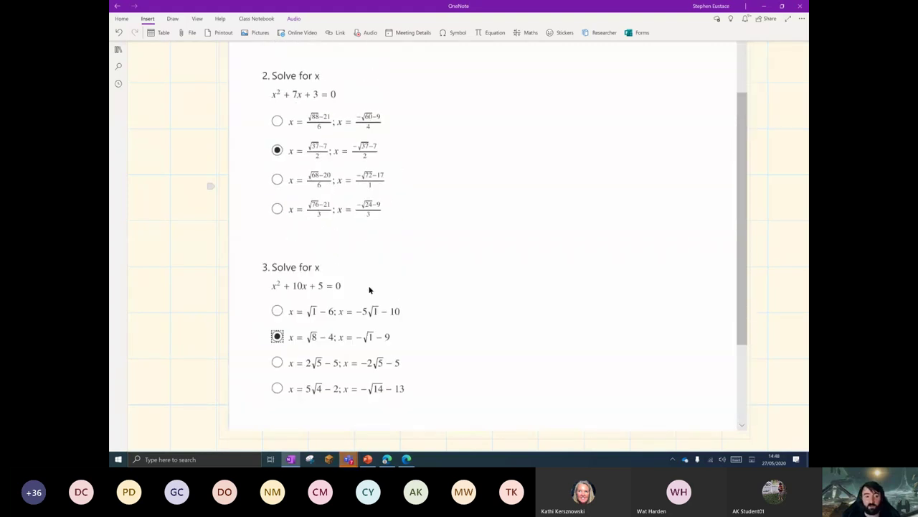
{"action": "scroll", "coordinate": [344, 297], "scroll_direction": "down", "scroll_amount": 3}
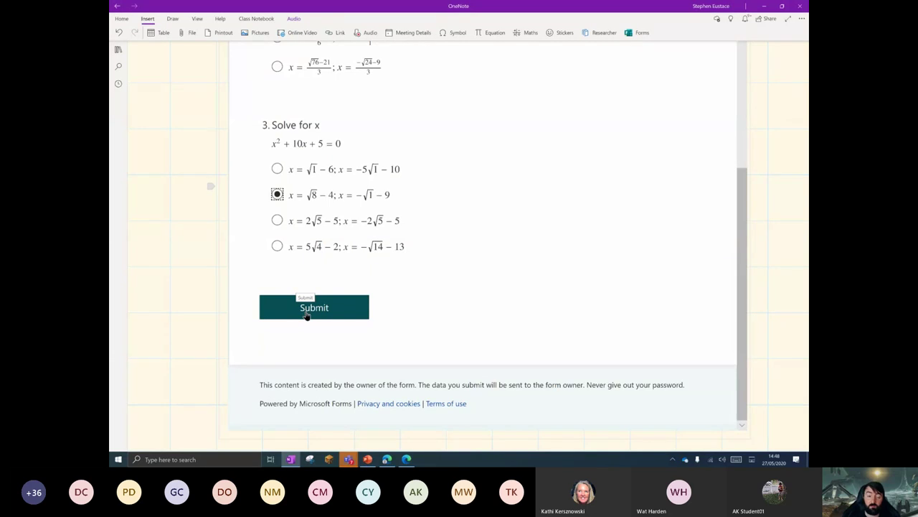
{"action": "left_click", "coordinate": [316, 313]}
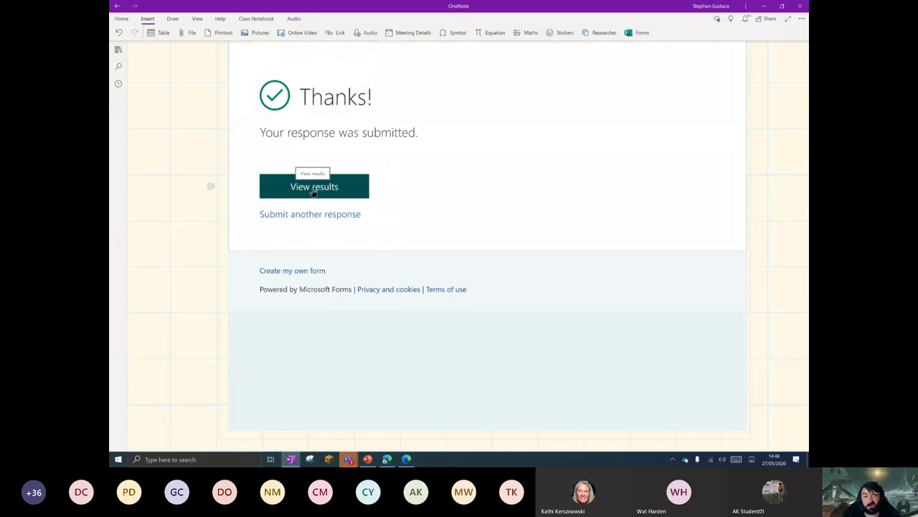
- View the submitted quiz's results, review the marking of all three questions, and return to the thank-you page
{"action": "left_click", "coordinate": [316, 188]}
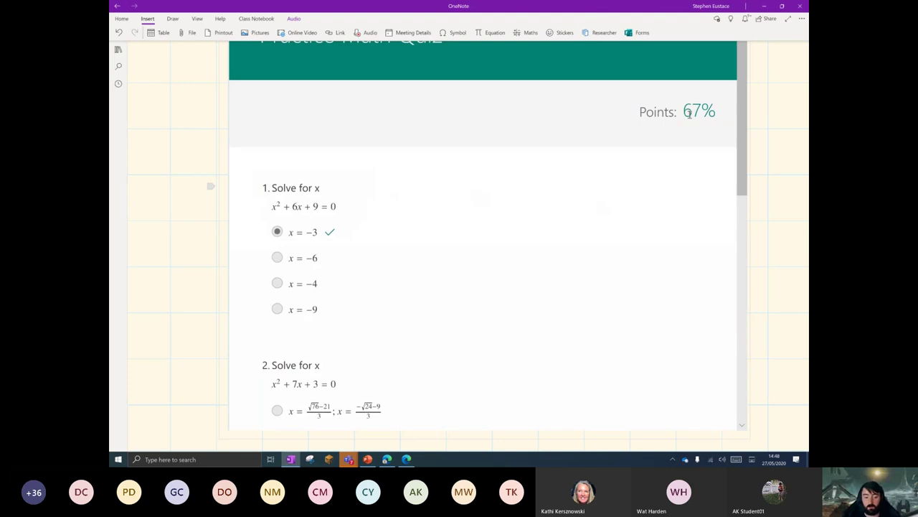
{"action": "scroll", "coordinate": [505, 208], "scroll_direction": "down", "scroll_amount": 5}
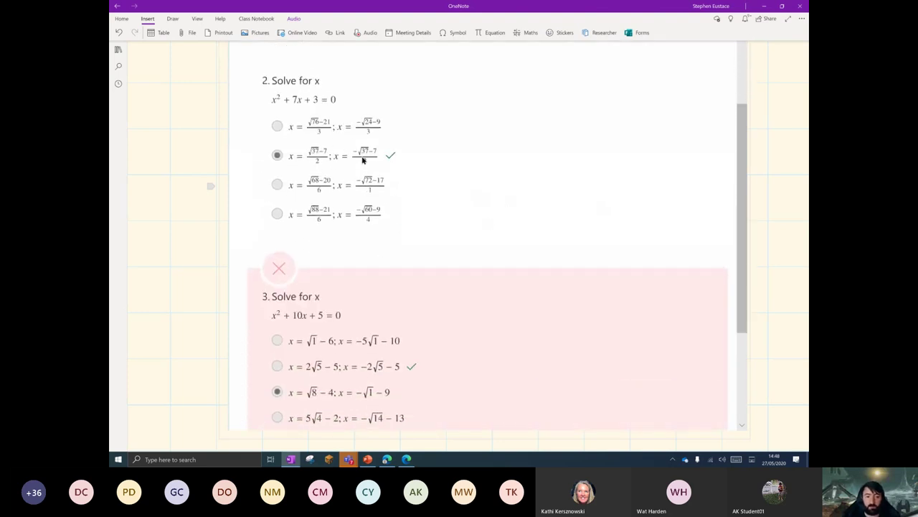
{"action": "scroll", "coordinate": [334, 352], "scroll_direction": "down", "scroll_amount": 3}
{"action": "scroll", "coordinate": [359, 265], "scroll_direction": "up", "scroll_amount": 7}
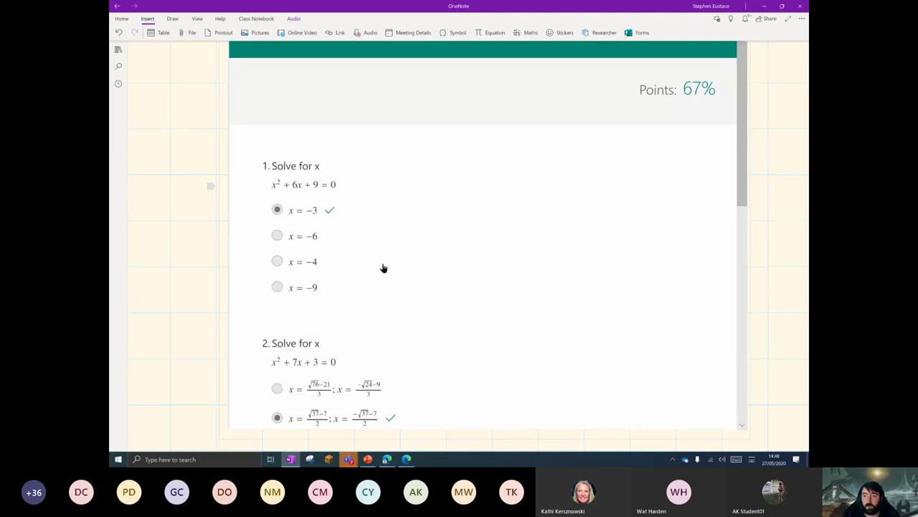
{"action": "scroll", "coordinate": [383, 268], "scroll_direction": "up", "scroll_amount": 1}
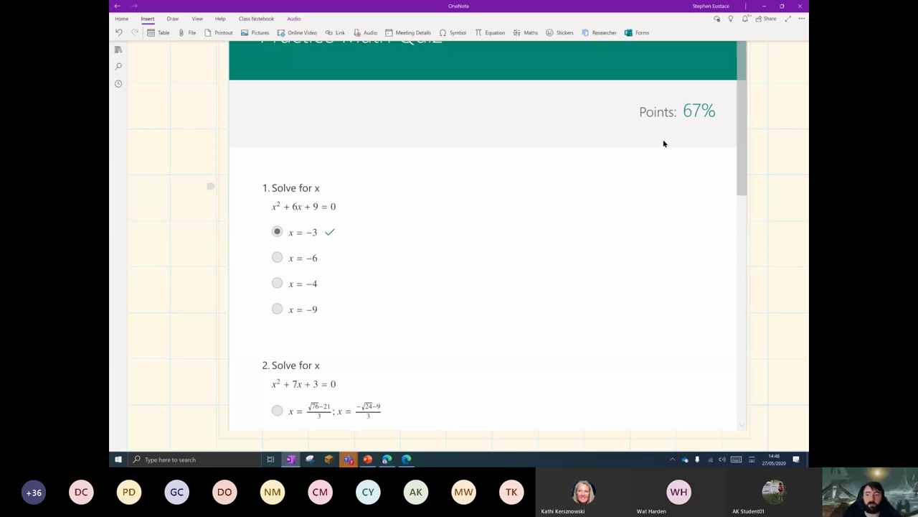
{"action": "scroll", "coordinate": [354, 310], "scroll_direction": "down", "scroll_amount": 5}
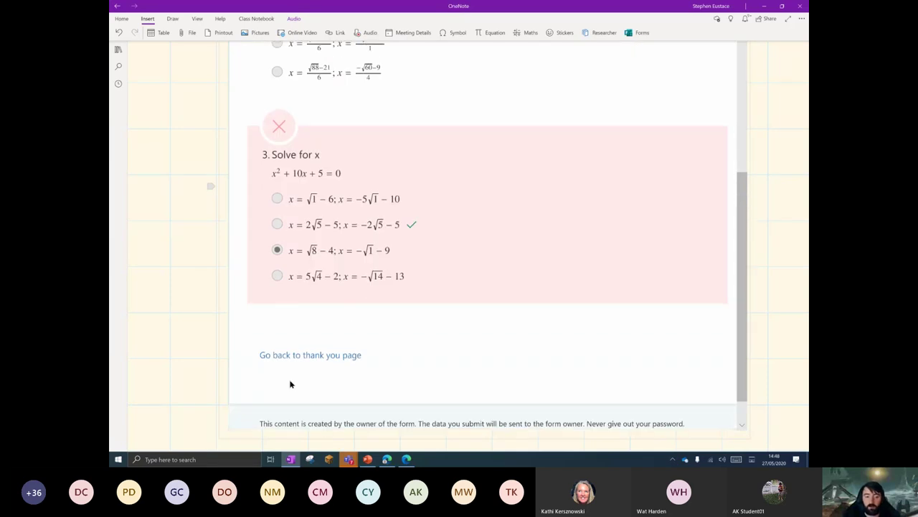
{"action": "left_click", "coordinate": [332, 357]}
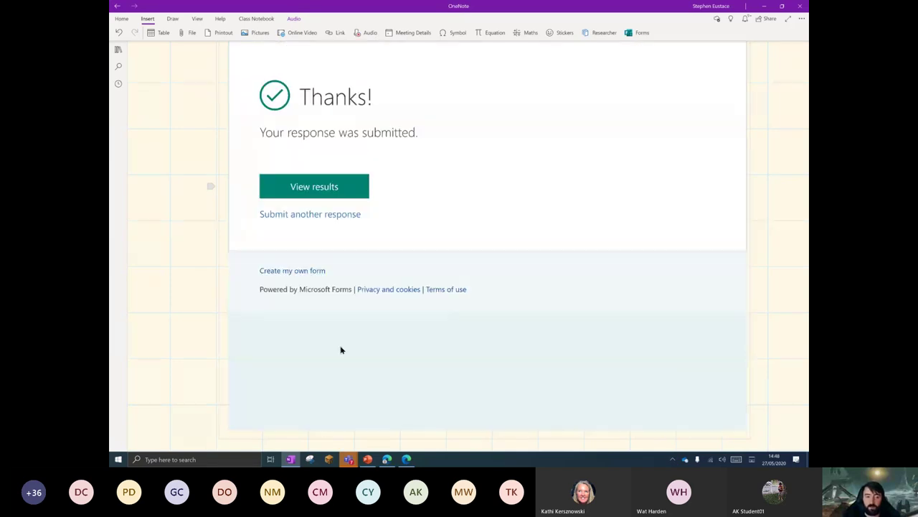
- Start another response to the Practice Math Quiz and look over its blank questions
{"action": "left_click", "coordinate": [323, 215]}
{"action": "scroll", "coordinate": [330, 229], "scroll_direction": "down", "scroll_amount": 5}
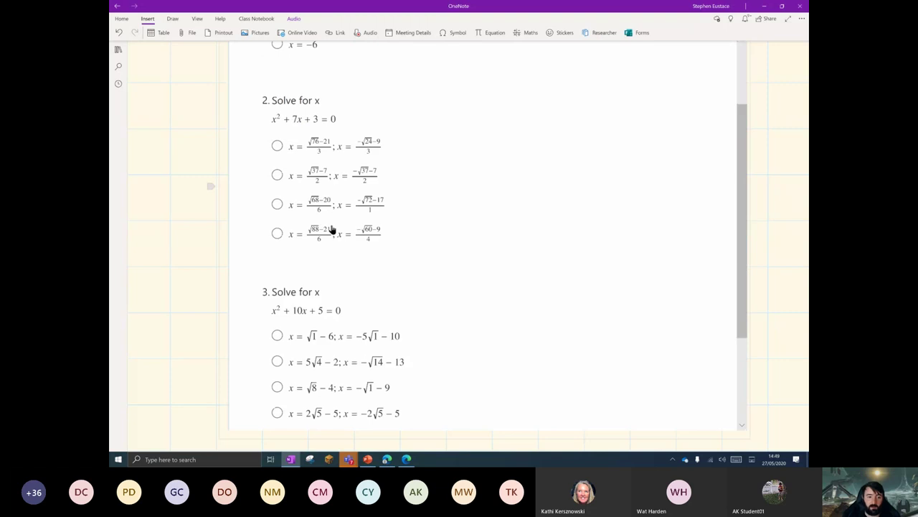
{"action": "scroll", "coordinate": [348, 246], "scroll_direction": "up", "scroll_amount": 10}
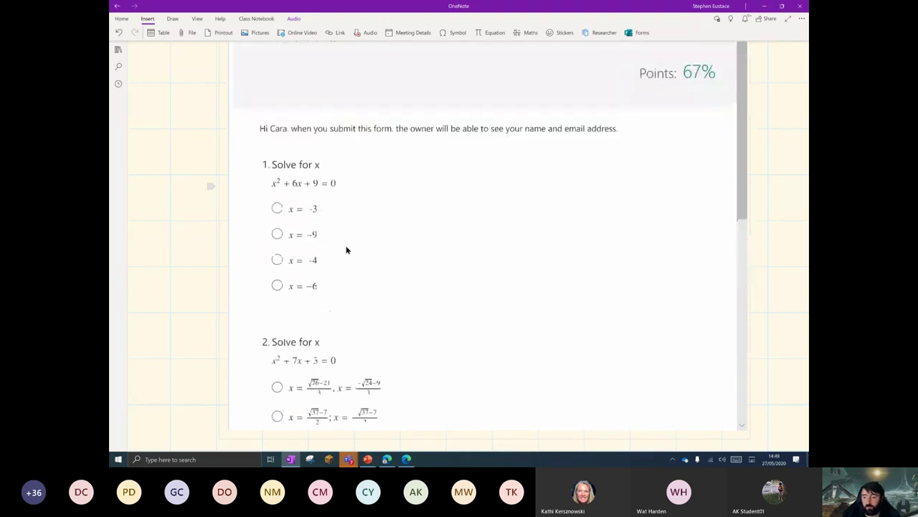
- Check off "Microsoft Forms Quiz feature" in the feature list beside the formative assessment text
{"action": "scroll", "coordinate": [202, 284], "scroll_direction": "down", "scroll_amount": 5}
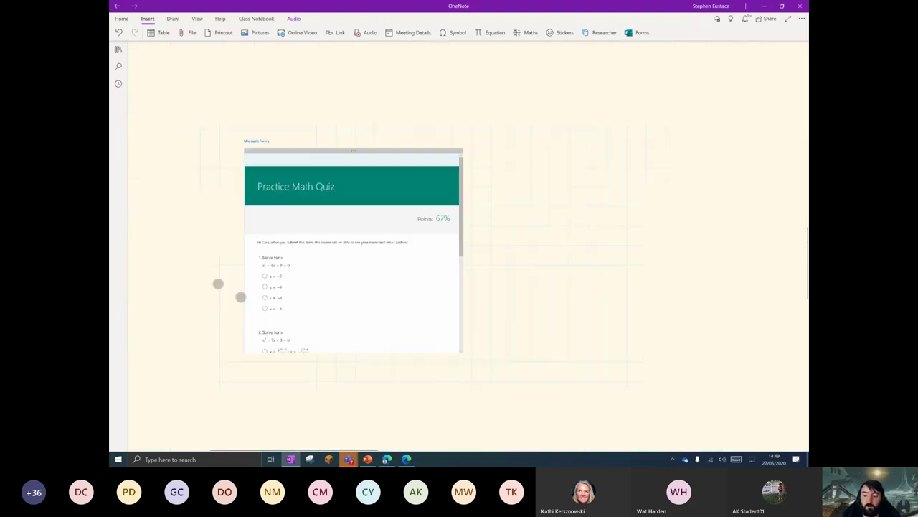
{"action": "left_click_drag", "start_coordinate": [216, 132], "coordinate": [489, 367]}
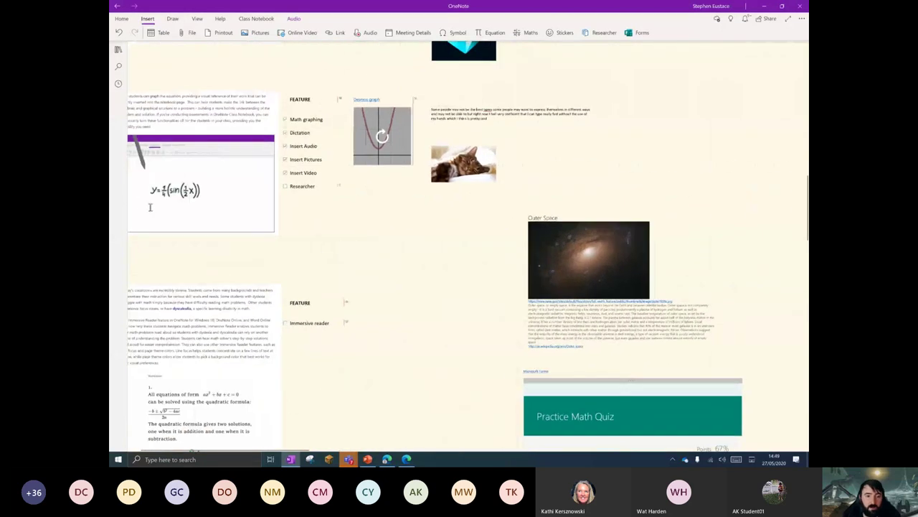
{"action": "left_click_drag", "start_coordinate": [258, 232], "coordinate": [272, 313]}
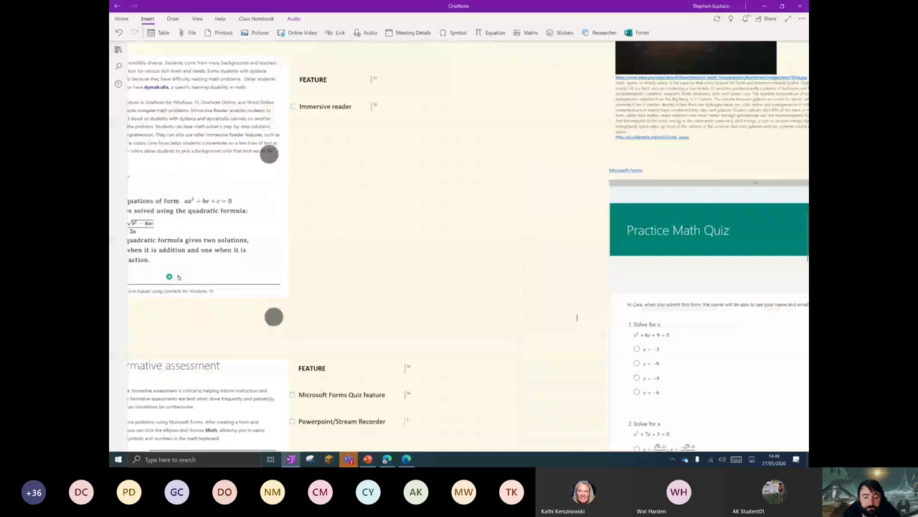
{"action": "left_click", "coordinate": [292, 394]}
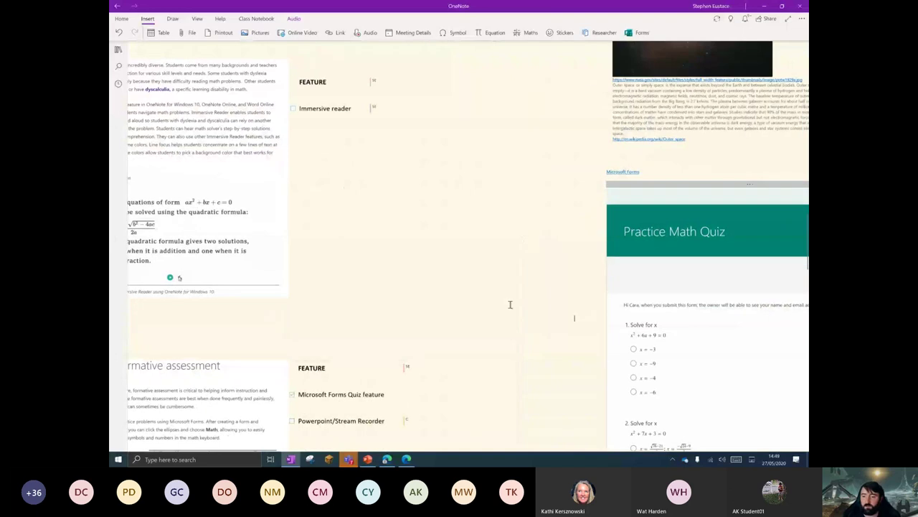
- Write the equation X+2=8 in 28-point text in the blank area beside the Outer Space article
{"action": "left_click_drag", "start_coordinate": [560, 259], "coordinate": [349, 258]}
{"action": "left_click_drag", "start_coordinate": [239, 283], "coordinate": [136, 222]}
{"action": "left_click_drag", "start_coordinate": [474, 208], "coordinate": [490, 232]}
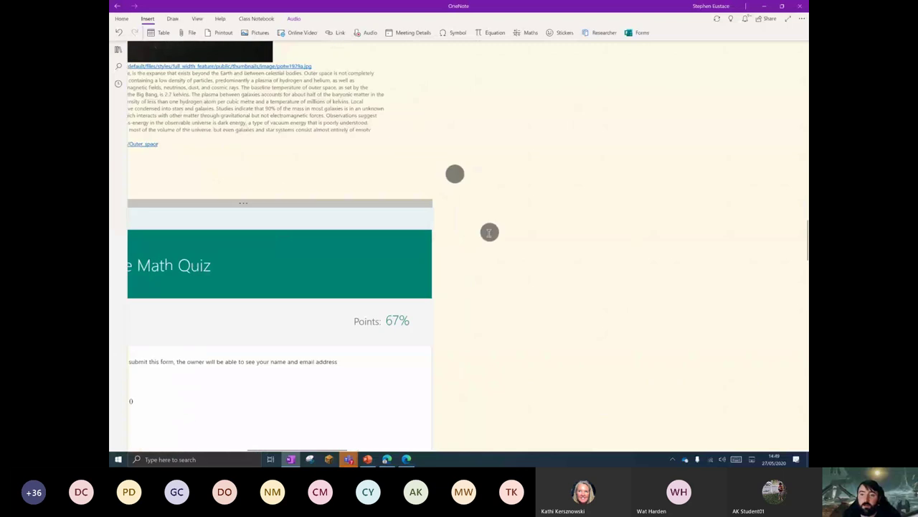
{"action": "left_click", "coordinate": [477, 137]}
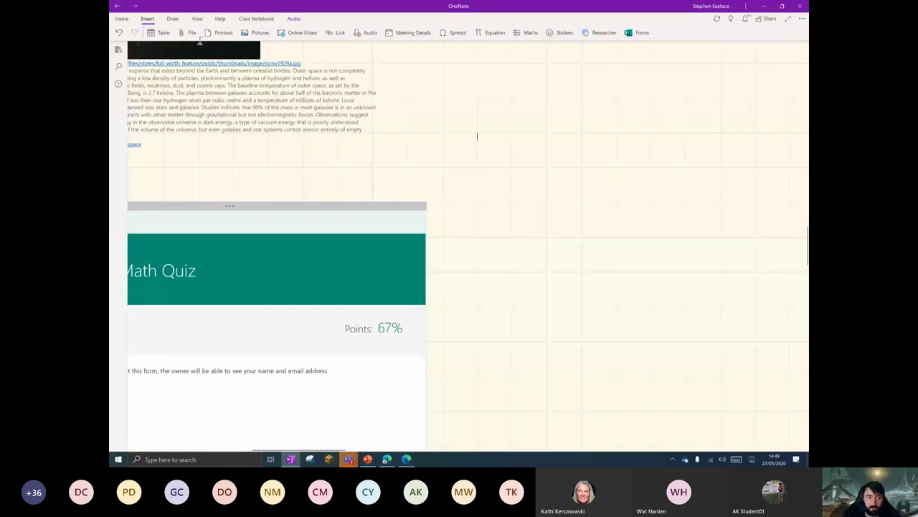
{"action": "left_click", "coordinate": [123, 18]}
{"action": "left_click", "coordinate": [225, 32]}
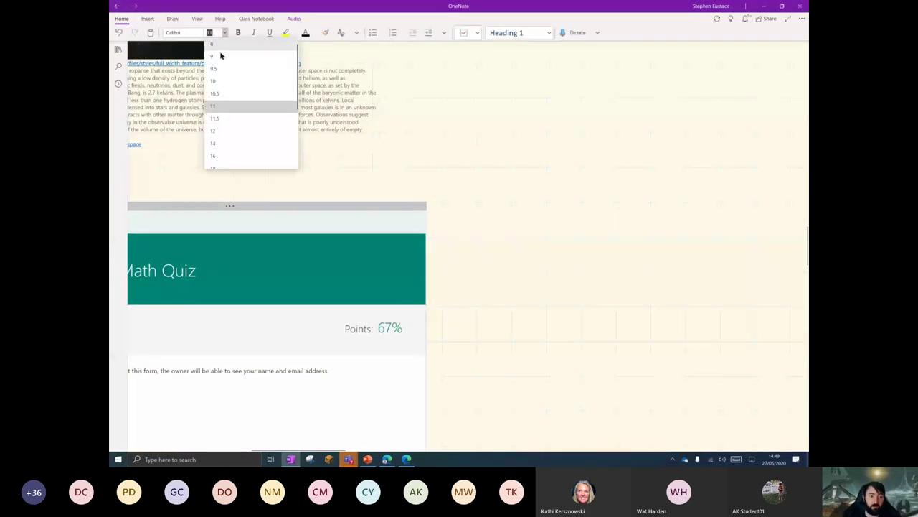
{"action": "left_click", "coordinate": [216, 149]}
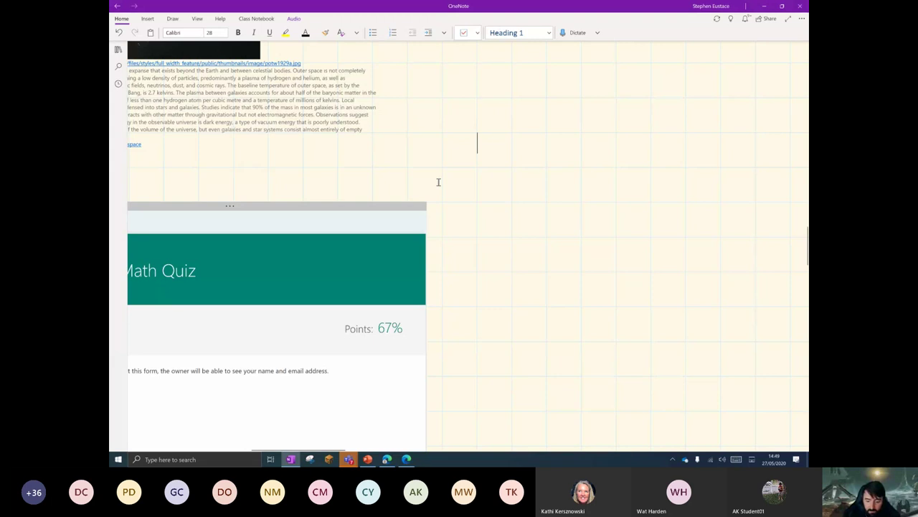
{"action": "type", "text": "X+2=8"}
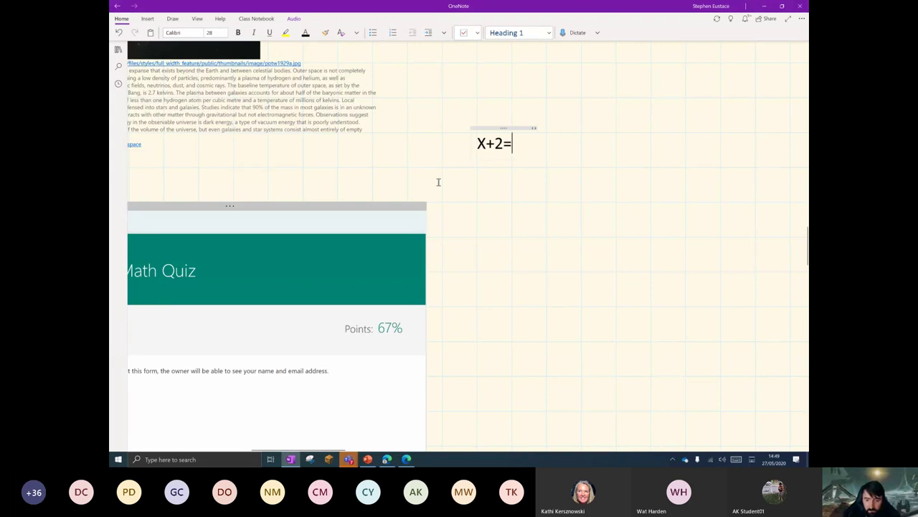
- Select the X+2=8 equation and solve it for X with the Maths assistant
{"action": "key", "text": "shift+Left"}
{"action": "key", "text": "shift+Left"}
{"action": "key", "text": "shift+Left"}
{"action": "key", "text": "shift+Left"}
{"action": "key", "text": "shift+Left"}
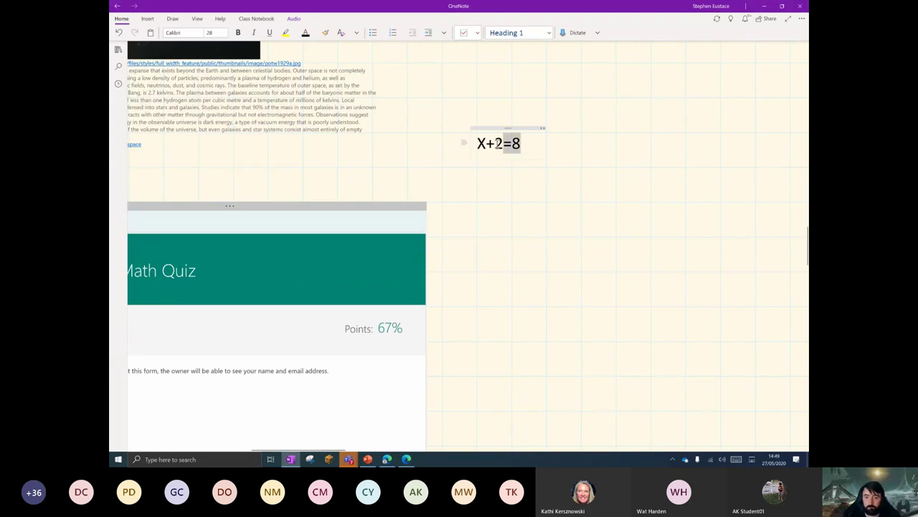
{"action": "left_click", "coordinate": [172, 18]}
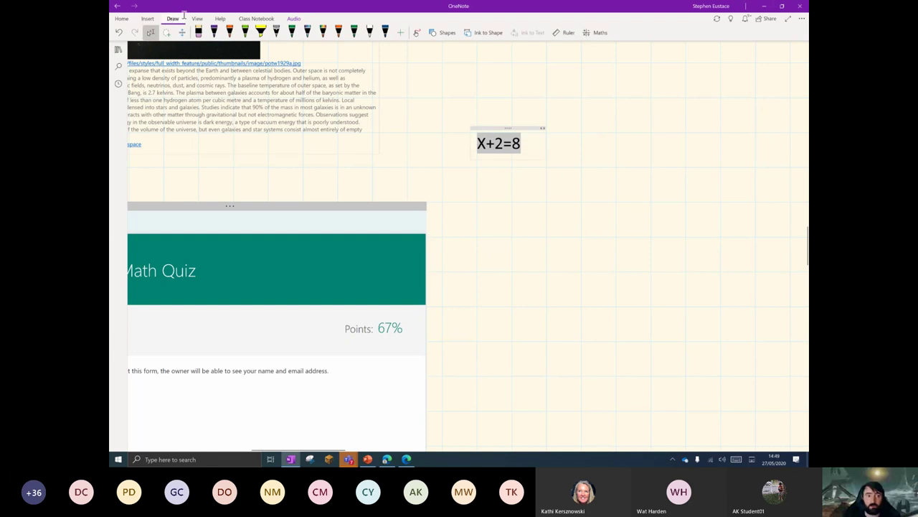
{"action": "left_click", "coordinate": [595, 32]}
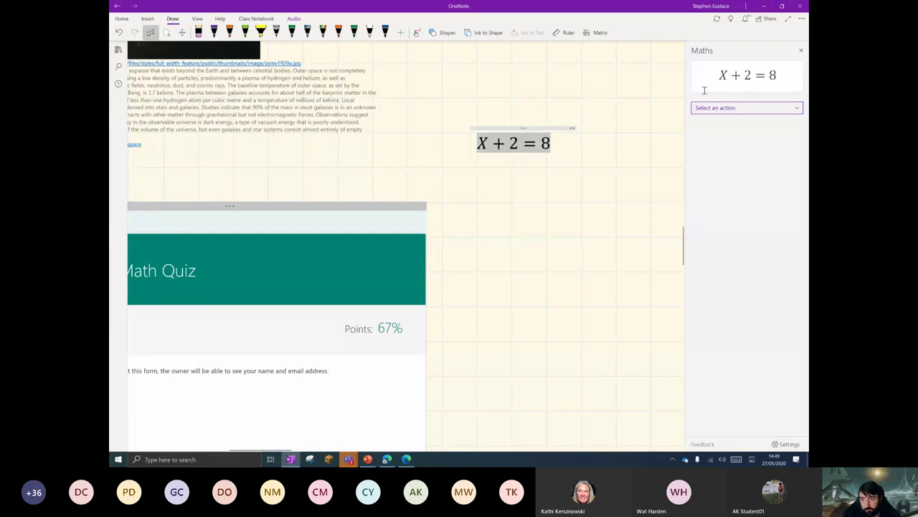
{"action": "left_click", "coordinate": [723, 108]}
{"action": "left_click", "coordinate": [725, 109]}
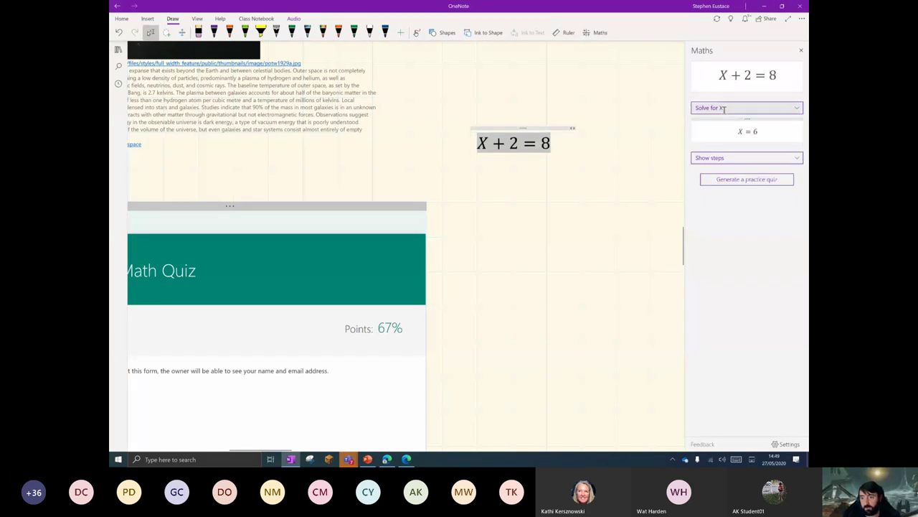
- Show the Steps for Solving Linear Equation for X + 2 = 8
{"action": "left_click", "coordinate": [720, 158]}
{"action": "left_click", "coordinate": [720, 157]}
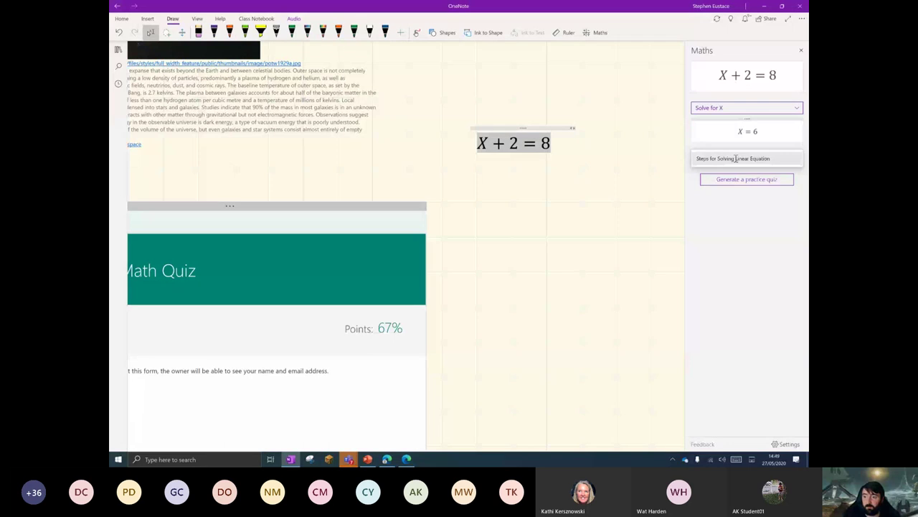
{"action": "scroll", "coordinate": [537, 179], "scroll_direction": "down", "scroll_amount": 2}
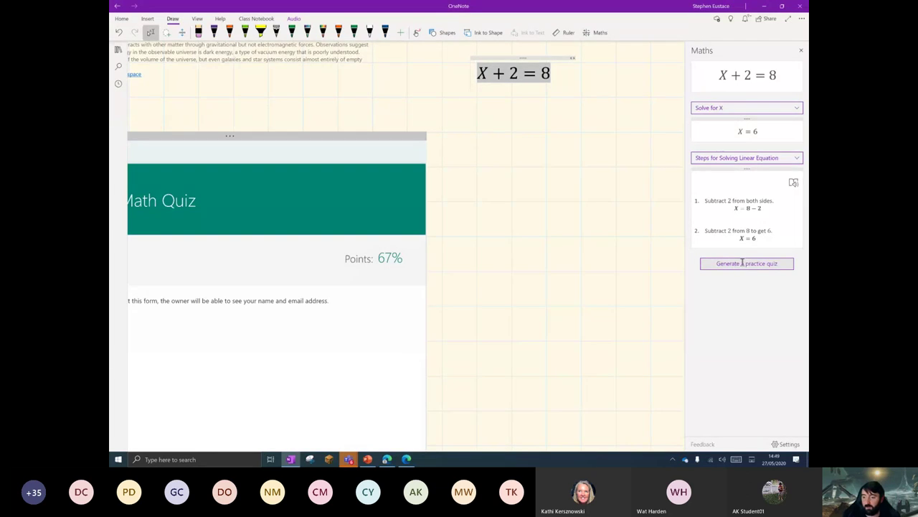
- Generate a 3-question practice quiz from the X + 2 = 8 equation and look through its questions
{"action": "left_click", "coordinate": [744, 263]}
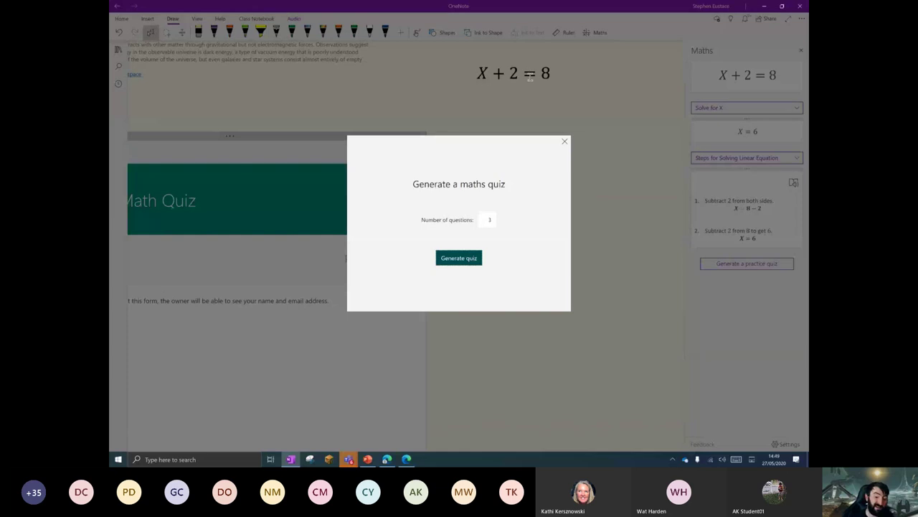
{"action": "left_click", "coordinate": [459, 260]}
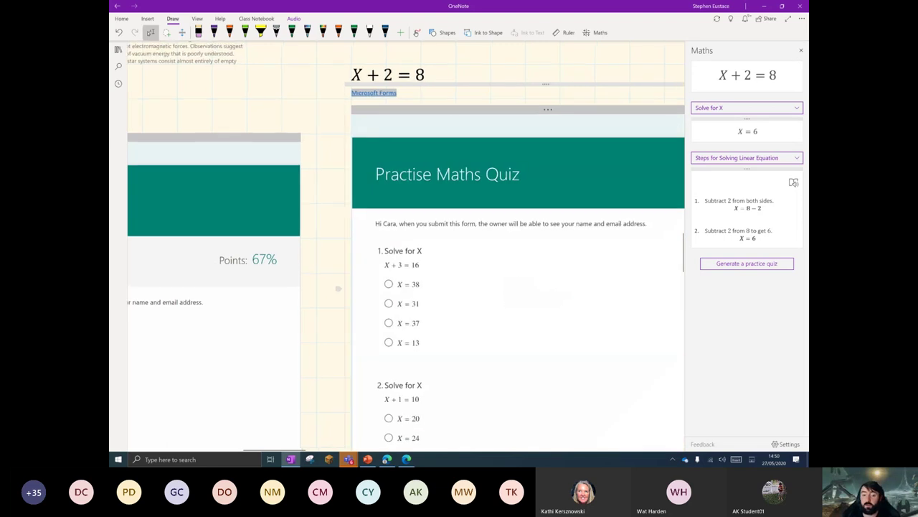
{"action": "left_click_drag", "start_coordinate": [331, 350], "coordinate": [213, 333]}
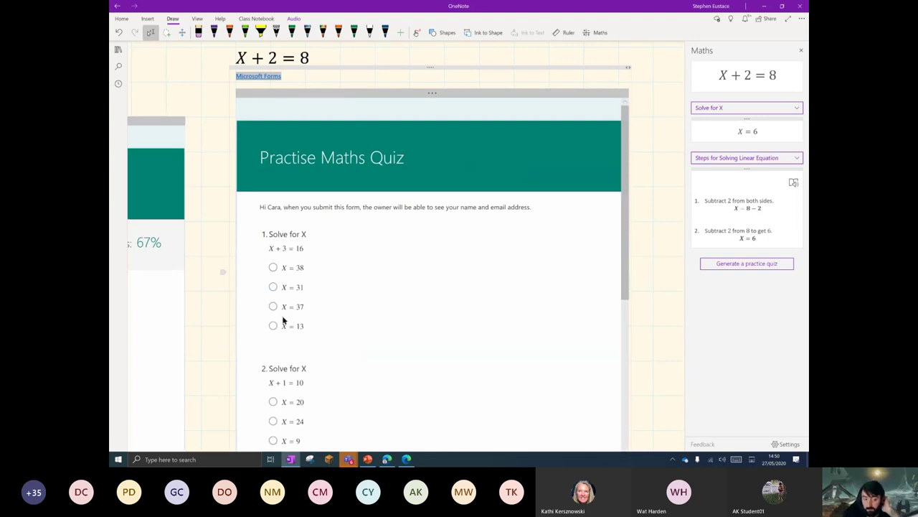
{"action": "scroll", "coordinate": [332, 312], "scroll_direction": "down", "scroll_amount": 3}
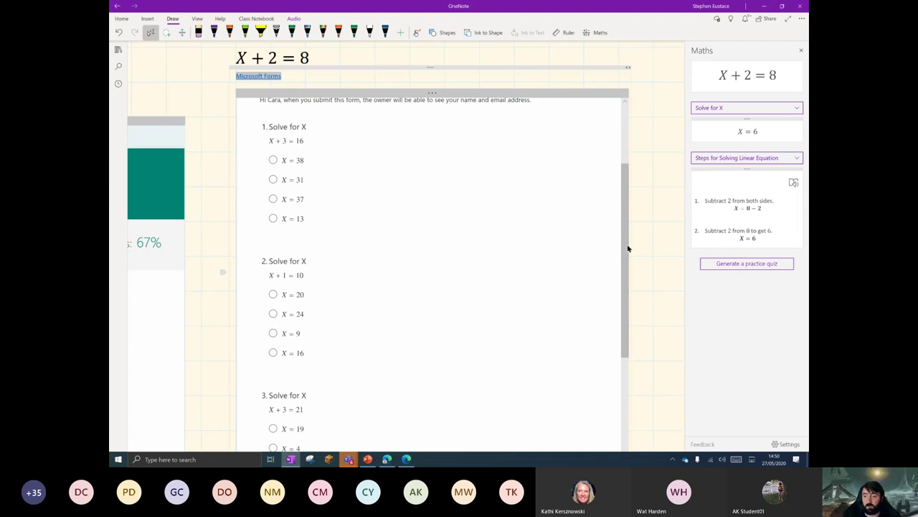
- Close the Maths assistant and look over the generated Practise Maths Quiz questions beneath the X + 2 = 8 equation
{"action": "scroll", "coordinate": [627, 246], "scroll_direction": "up", "scroll_amount": 3}
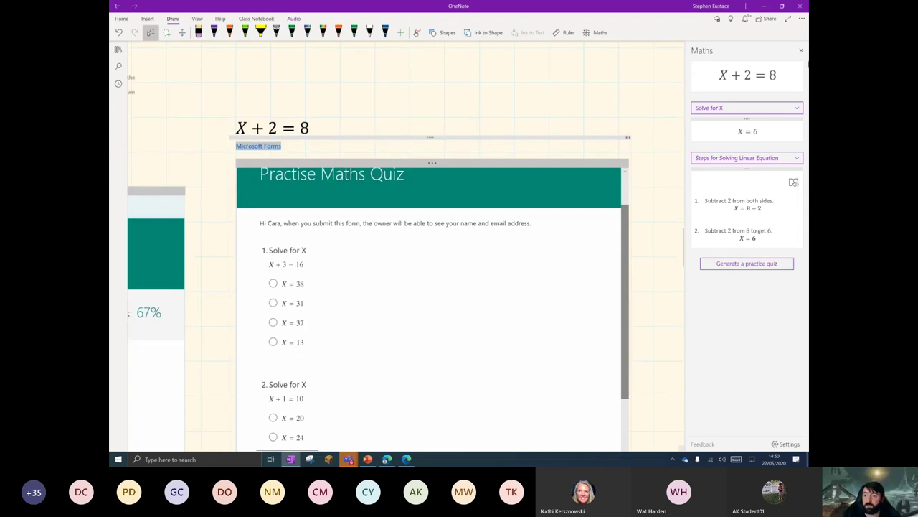
{"action": "left_click", "coordinate": [801, 50]}
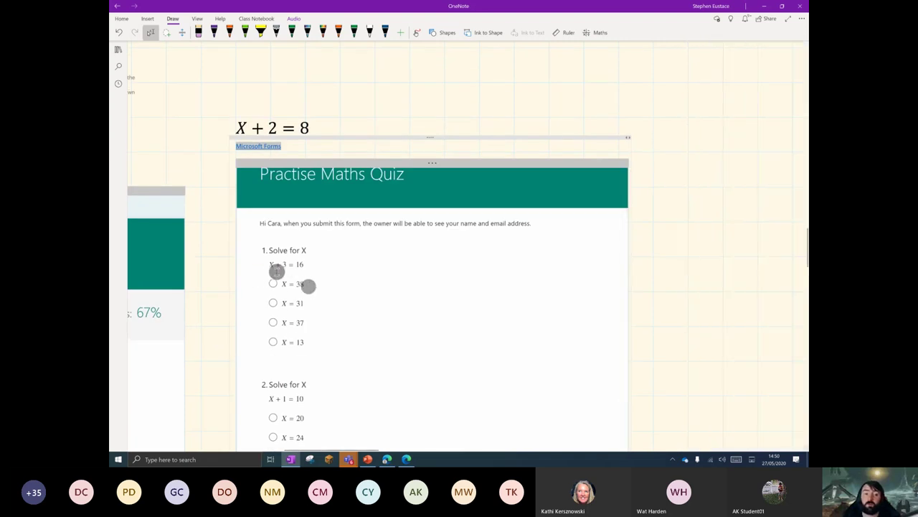
{"action": "scroll", "coordinate": [251, 280], "scroll_direction": "down", "scroll_amount": 3}
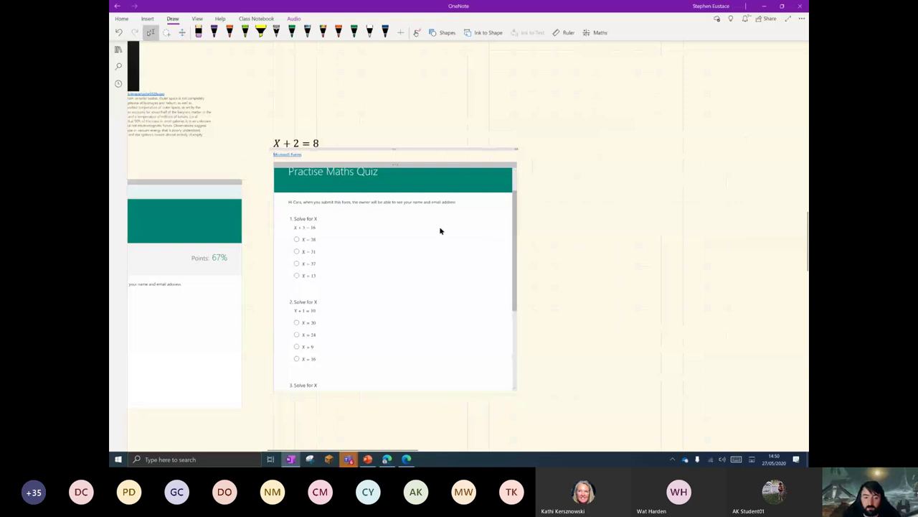
{"action": "scroll", "coordinate": [291, 226], "scroll_direction": "up", "scroll_amount": 1}
{"action": "scroll", "coordinate": [378, 236], "scroll_direction": "down", "scroll_amount": 5}
{"action": "scroll", "coordinate": [481, 295], "scroll_direction": "up", "scroll_amount": 2}
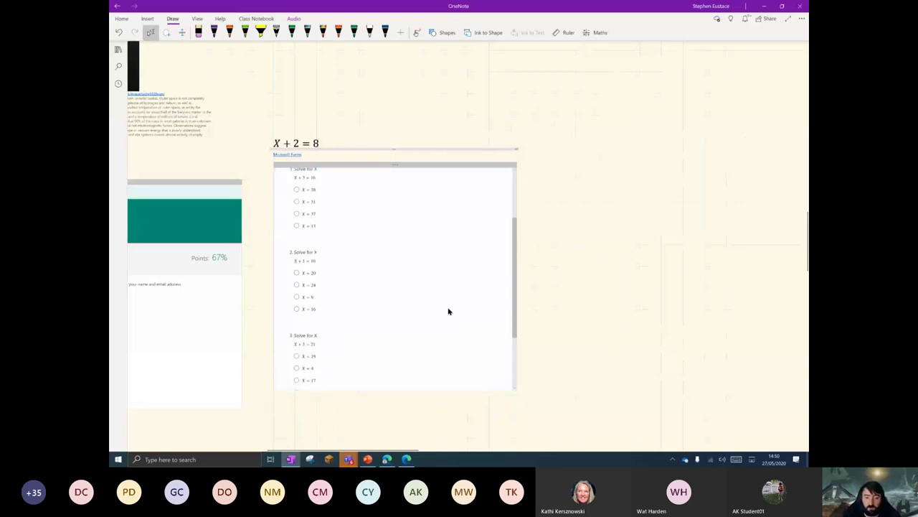
{"action": "scroll", "coordinate": [449, 311], "scroll_direction": "up", "scroll_amount": 3}
- Examine the feature checklists beside the lesson text to find the next feature that is still unticked
{"action": "left_click_drag", "start_coordinate": [194, 169], "coordinate": [489, 145]}
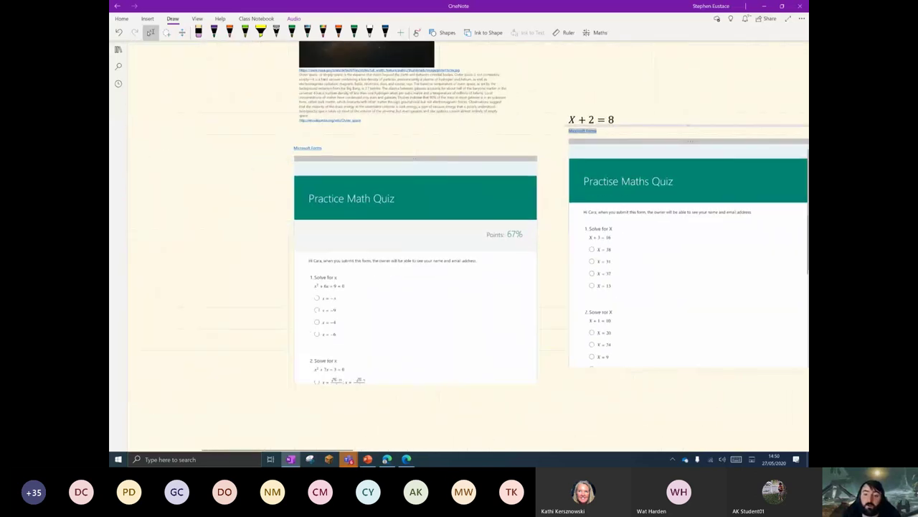
{"action": "scroll", "coordinate": [335, 275], "scroll_direction": "down", "scroll_amount": 5}
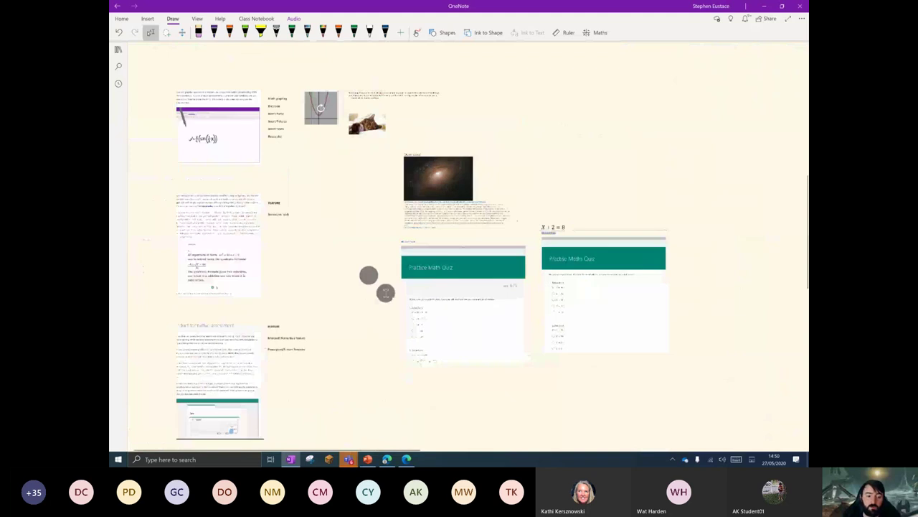
{"action": "scroll", "coordinate": [251, 348], "scroll_direction": "up", "scroll_amount": 5}
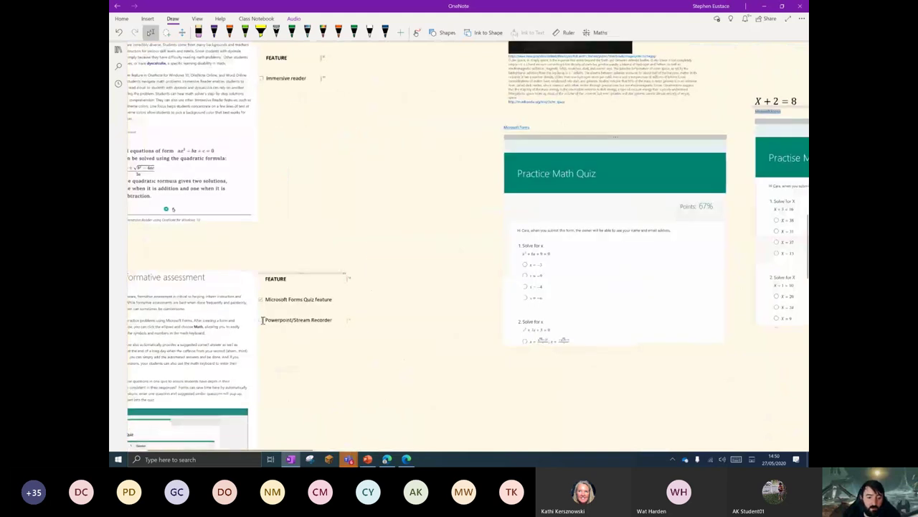
{"action": "scroll", "coordinate": [282, 369], "scroll_direction": "up", "scroll_amount": 3}
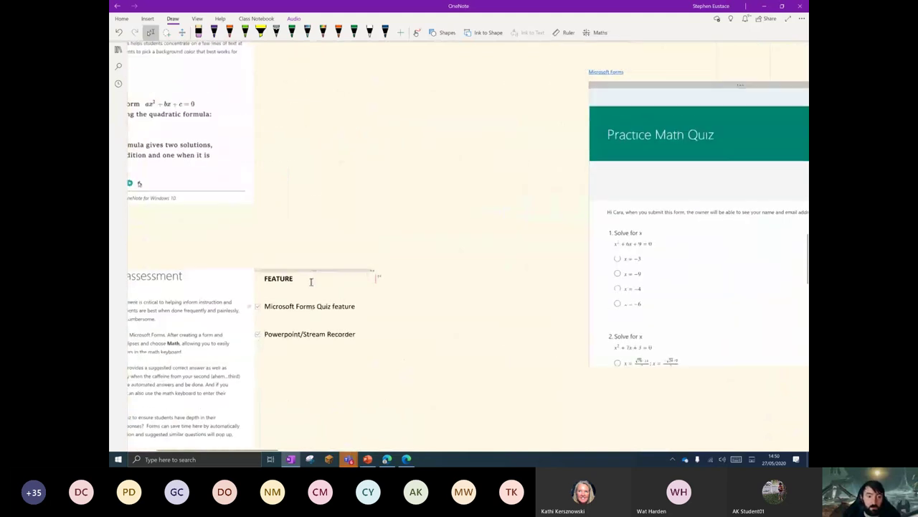
{"action": "scroll", "coordinate": [311, 282], "scroll_direction": "up", "scroll_amount": 5}
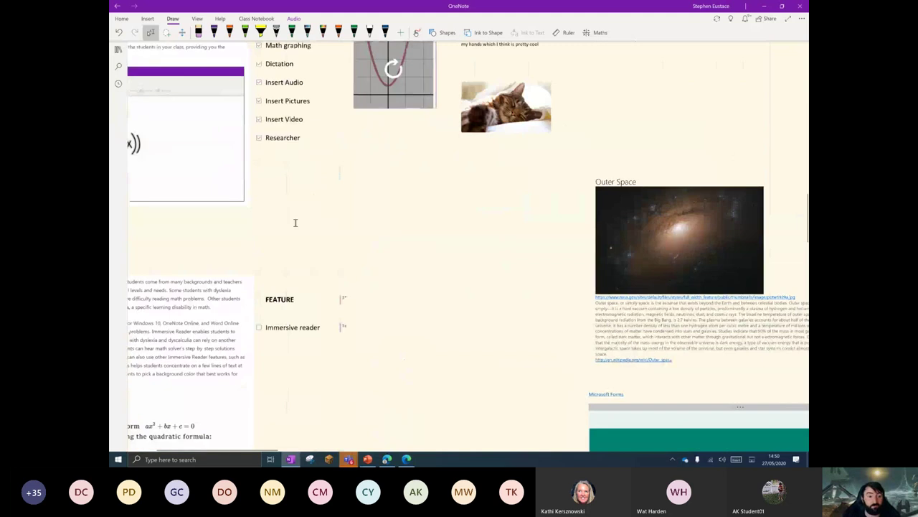
{"action": "scroll", "coordinate": [295, 222], "scroll_direction": "down", "scroll_amount": 10}
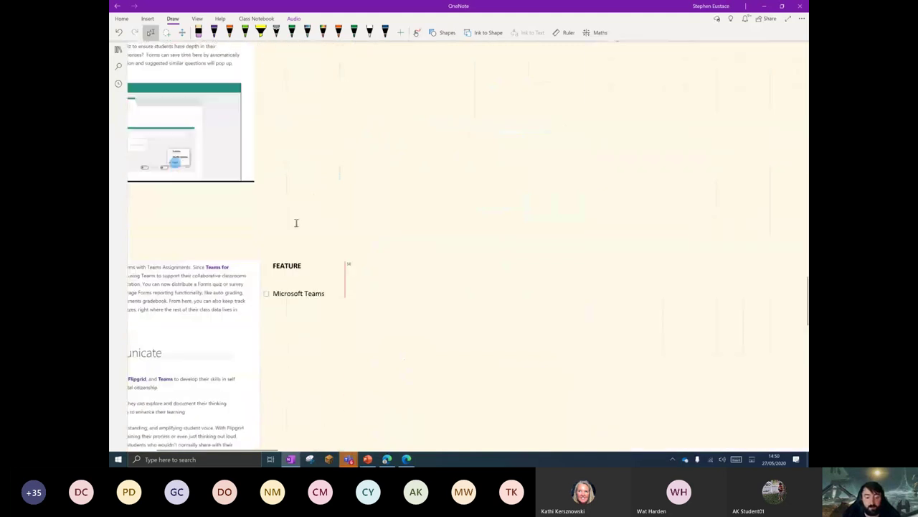
{"action": "scroll", "coordinate": [295, 223], "scroll_direction": "up", "scroll_amount": 5}
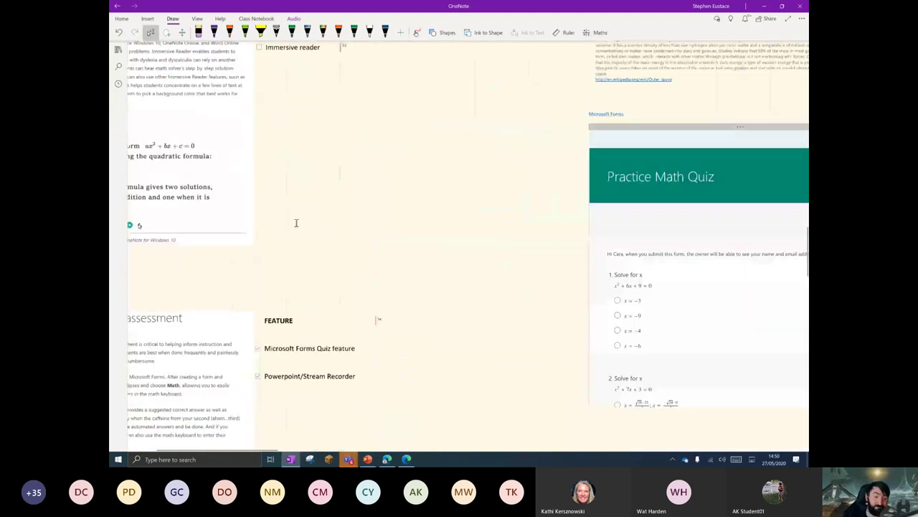
{"action": "scroll", "coordinate": [295, 222], "scroll_direction": "up", "scroll_amount": 2}
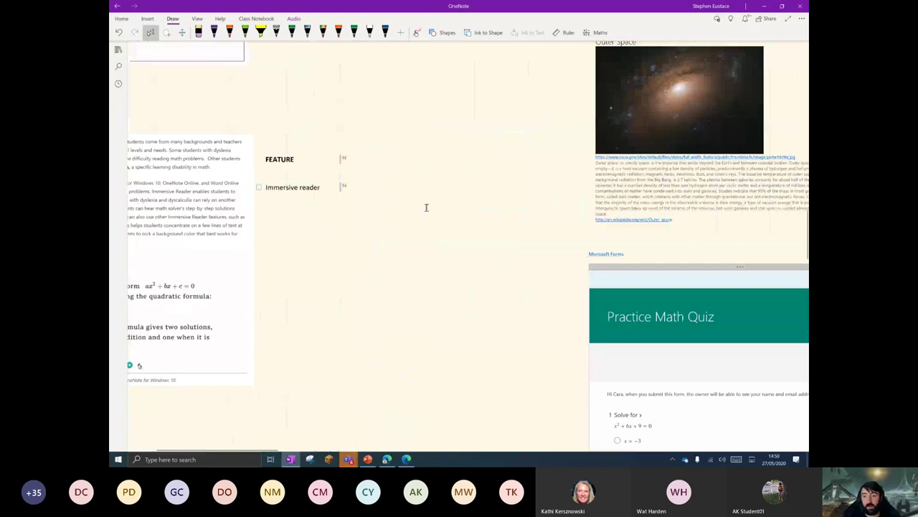
- Copy the Outer Space article paragraph into a new page in the Polar Bears section
{"action": "scroll", "coordinate": [427, 207], "scroll_direction": "up", "scroll_amount": 5}
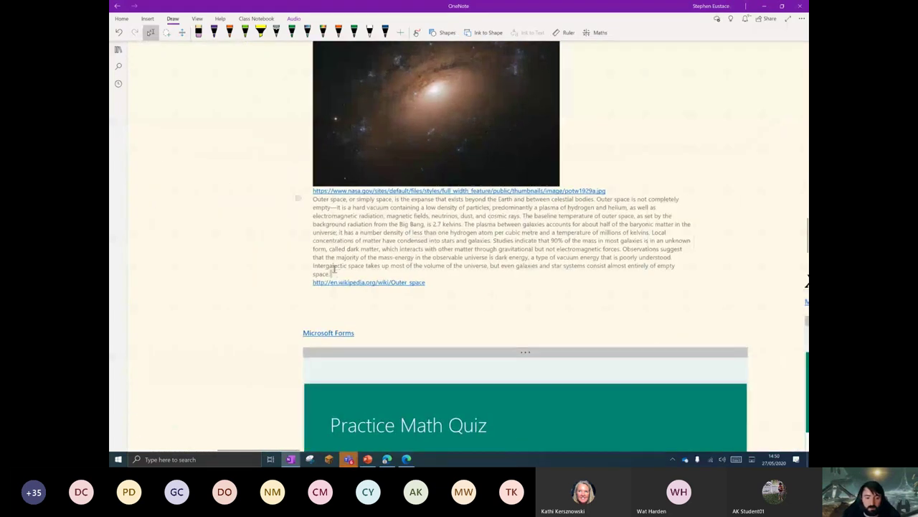
{"action": "triple_click", "coordinate": [334, 269]}
{"action": "key", "text": "ctrl+c"}
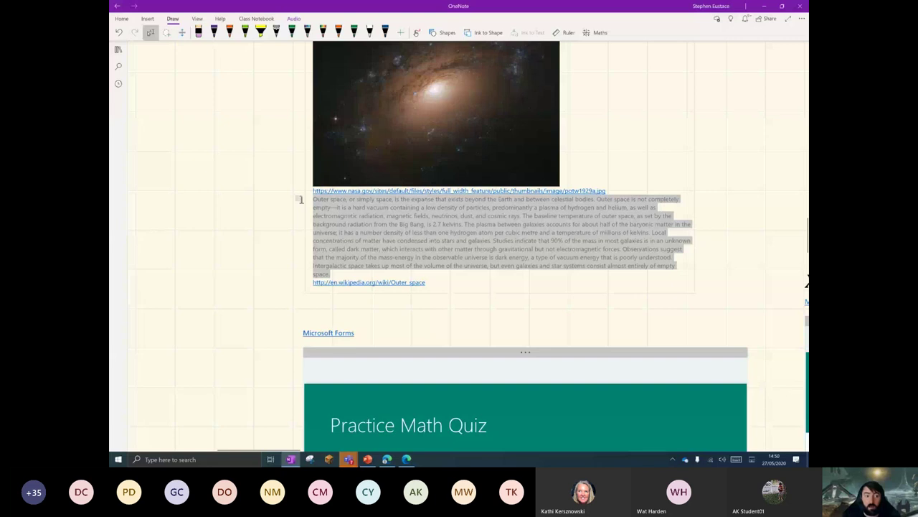
{"action": "left_click", "coordinate": [197, 18]}
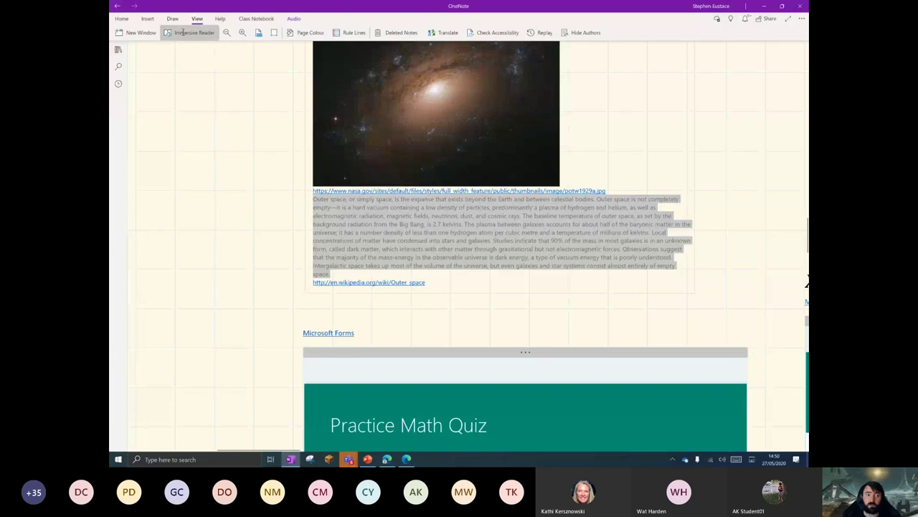
{"action": "left_click", "coordinate": [118, 50]}
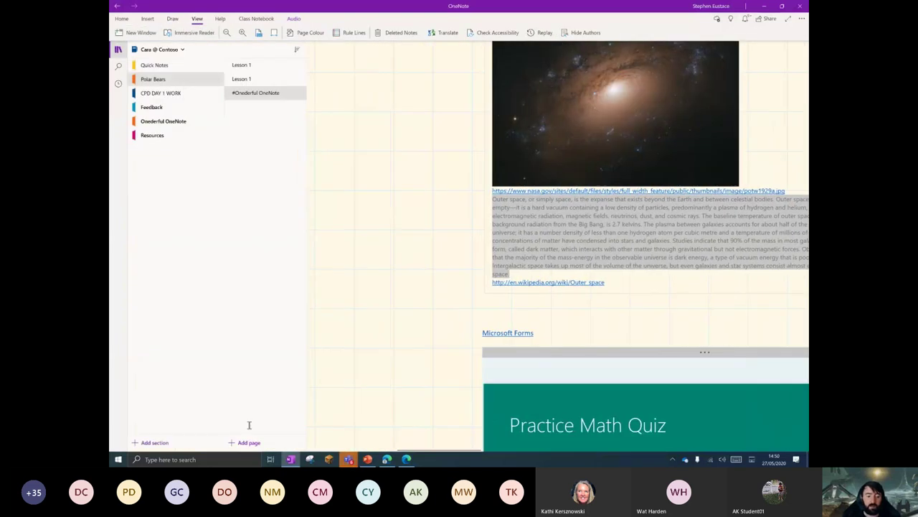
{"action": "left_click", "coordinate": [247, 442]}
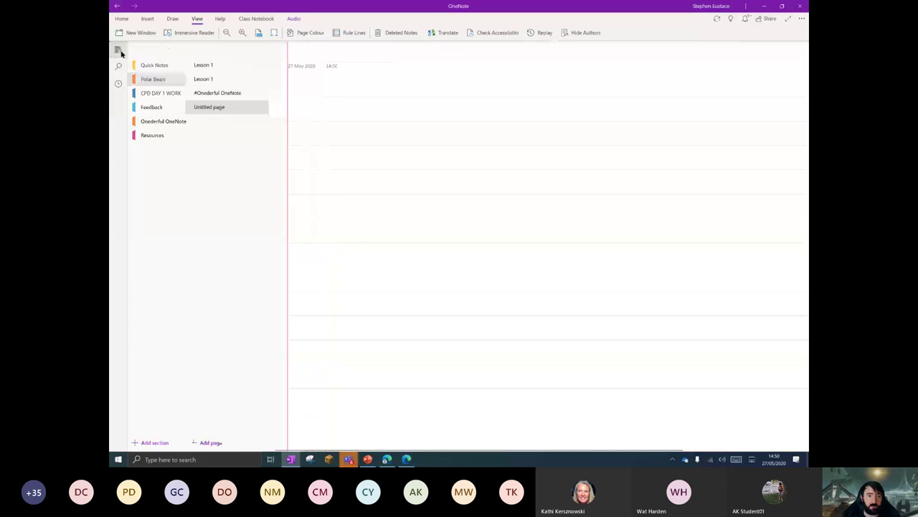
{"action": "left_click", "coordinate": [118, 49]}
{"action": "key", "text": "ctrl+v"}
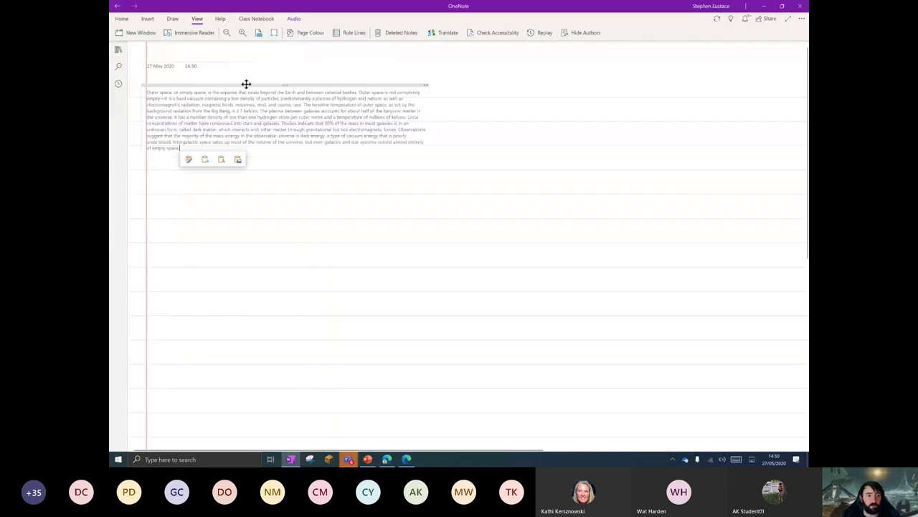
- Move the pasted paragraph further down the page and title the page "Outer Space"
{"action": "left_click_drag", "start_coordinate": [246, 84], "coordinate": [287, 150]}
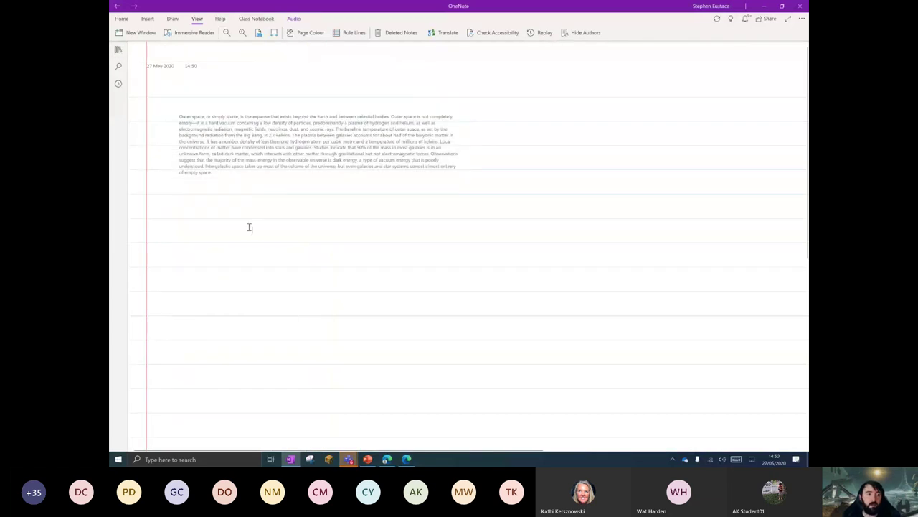
{"action": "scroll", "coordinate": [250, 228], "scroll_direction": "up", "scroll_amount": 3}
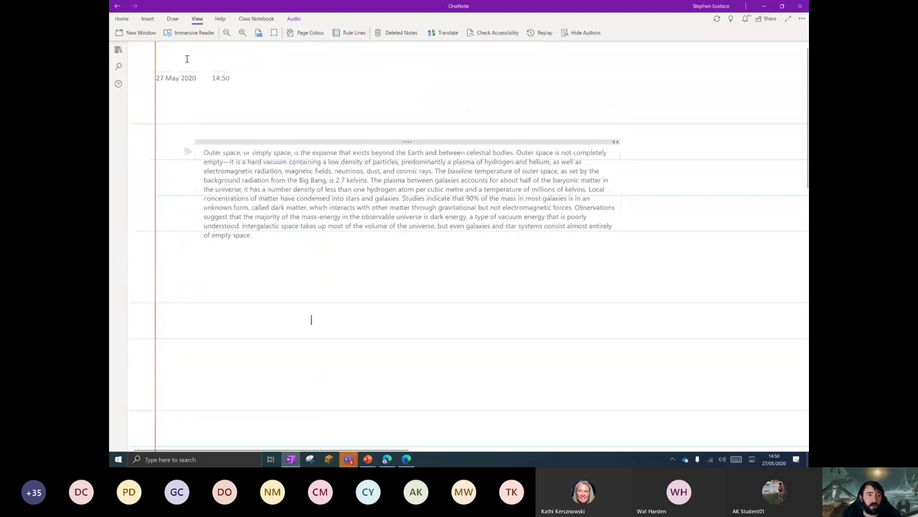
{"action": "left_click", "coordinate": [192, 66]}
{"action": "type", "text": "Out"}
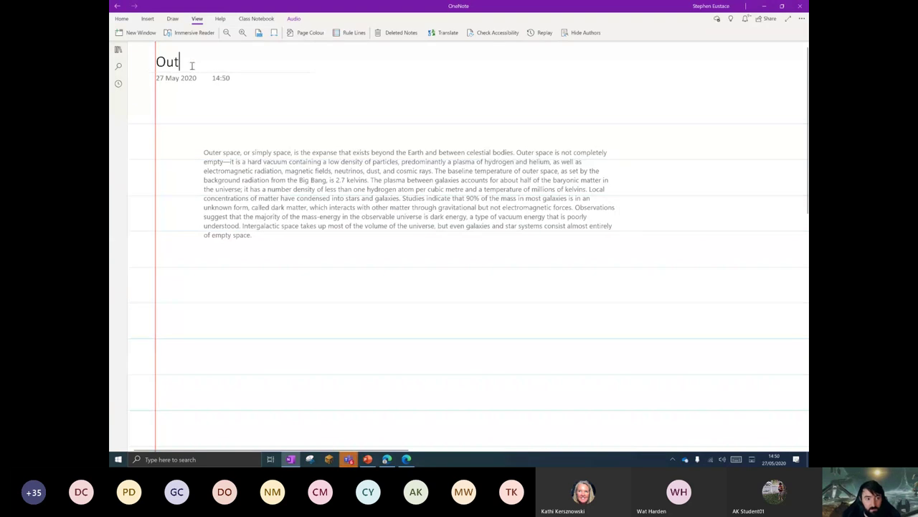
{"action": "type", "text": "er Space"}
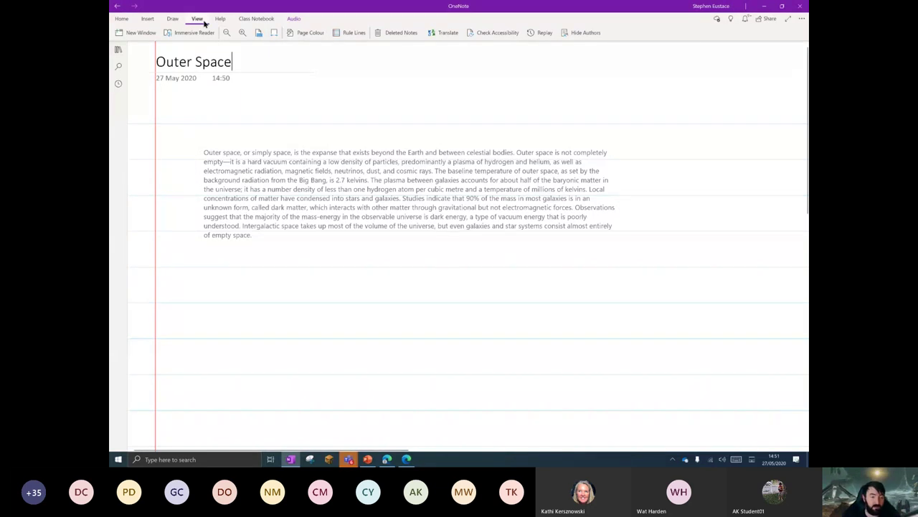
- Set the page colour to light cream and move the paragraph slightly up, closer to the page title
{"action": "left_click", "coordinate": [312, 36]}
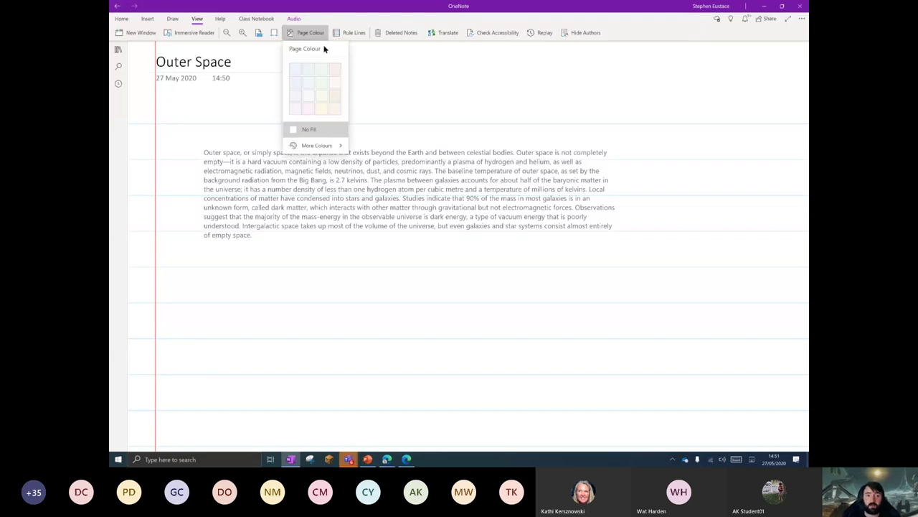
{"action": "left_click", "coordinate": [323, 112]}
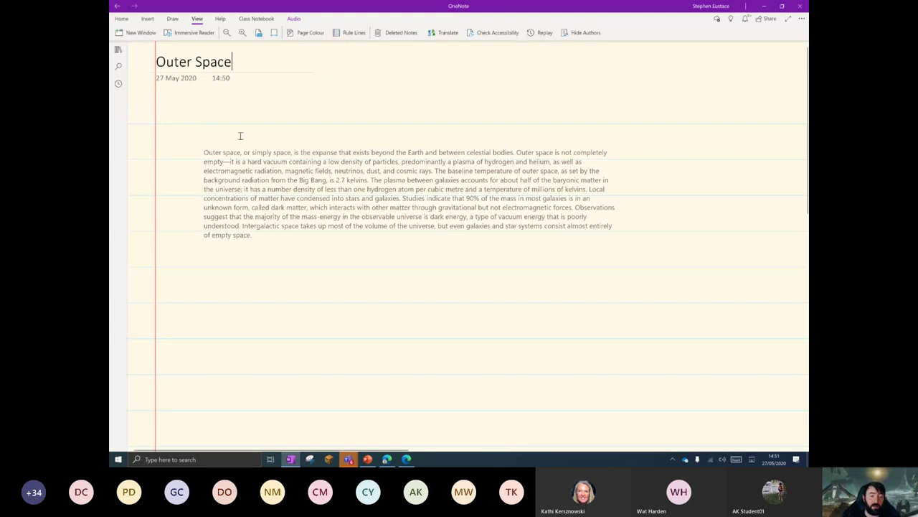
{"action": "left_click_drag", "start_coordinate": [216, 140], "coordinate": [218, 128]}
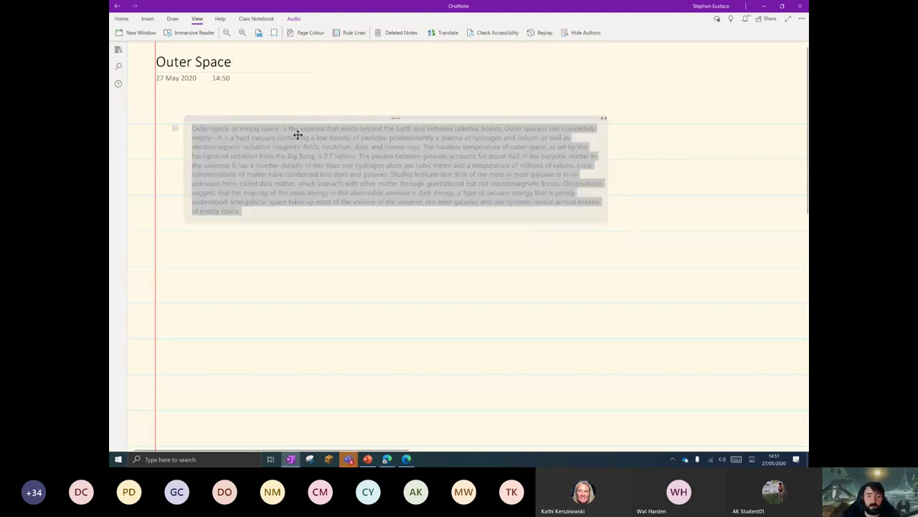
{"action": "left_click", "coordinate": [280, 210]}
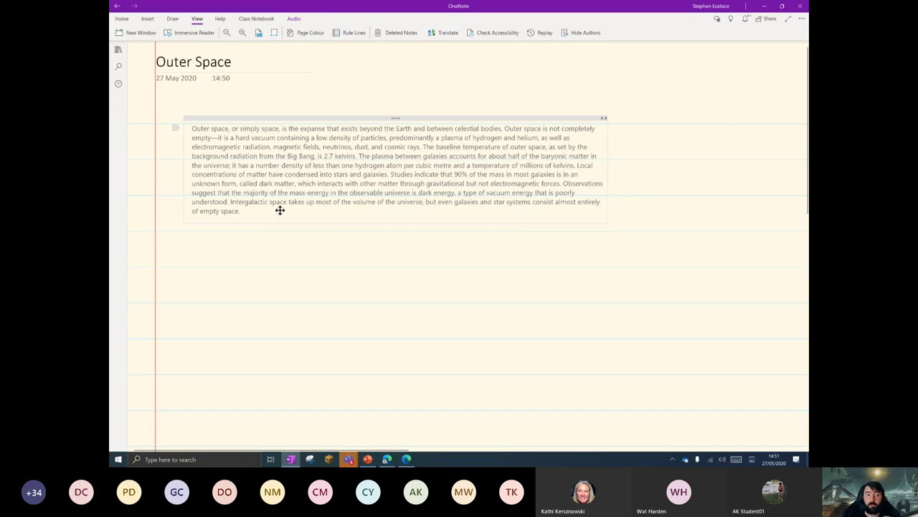
- Show the additional page colours available for the Outer Space page and dismiss the palette
{"action": "left_click", "coordinate": [312, 33]}
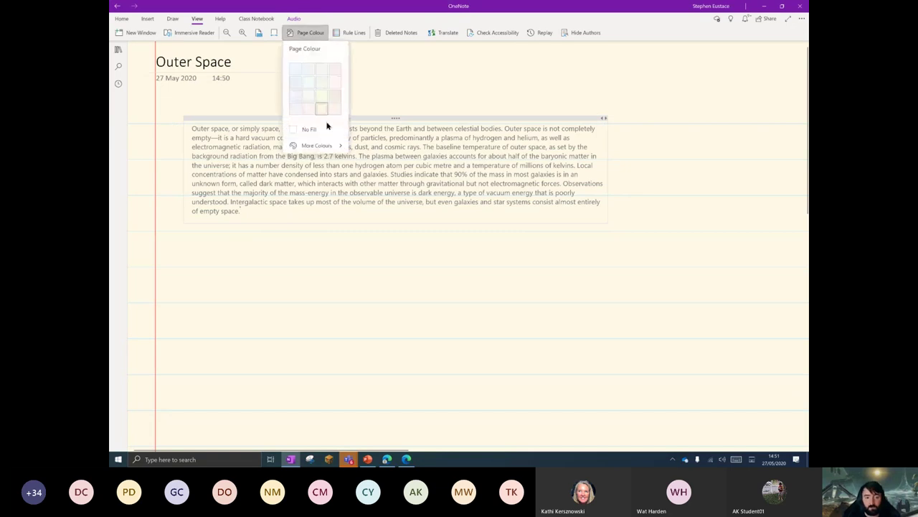
{"action": "left_click", "coordinate": [326, 145]}
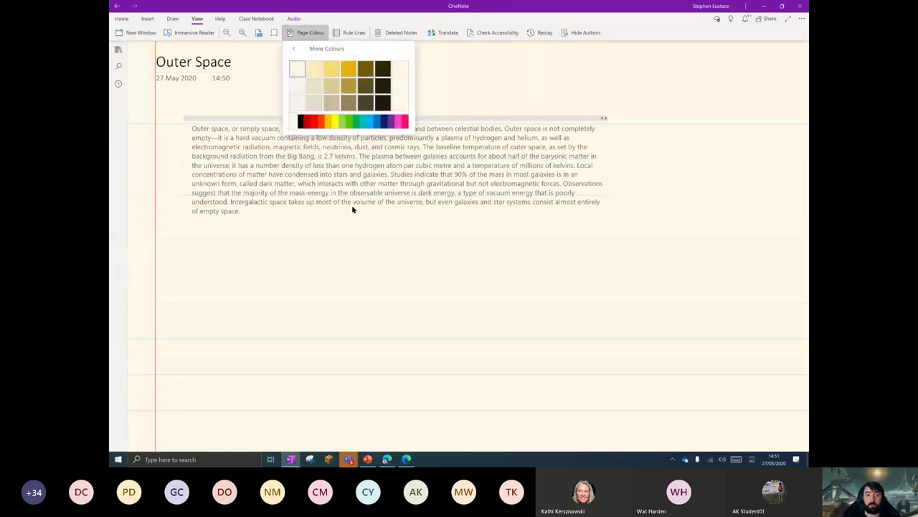
{"action": "left_click", "coordinate": [322, 251]}
- Try the Very Large Grid on the Outer Space page, then restore its widest rule lines
{"action": "left_click", "coordinate": [350, 33]}
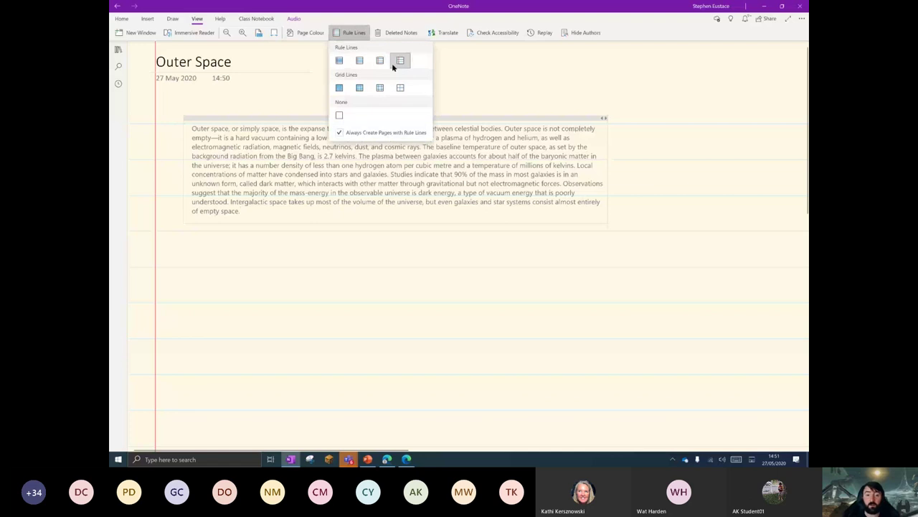
{"action": "left_click", "coordinate": [400, 88]}
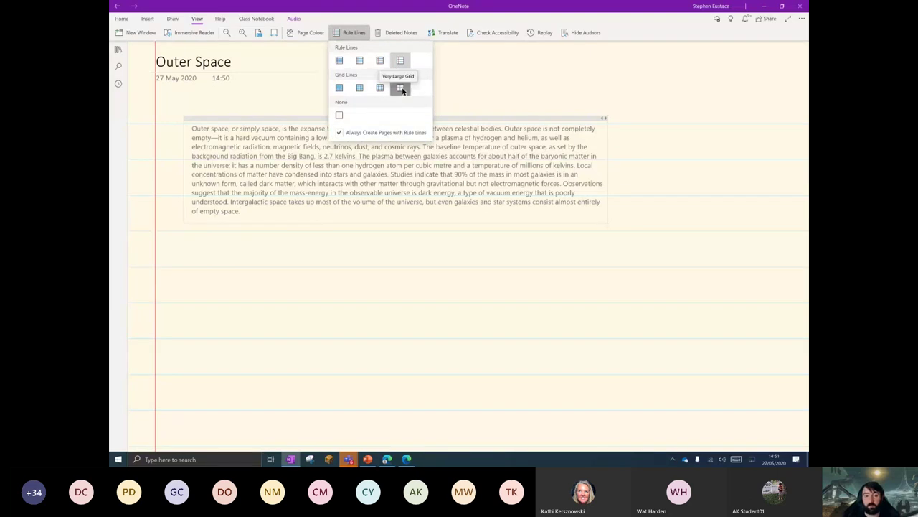
{"action": "left_click", "coordinate": [350, 32]}
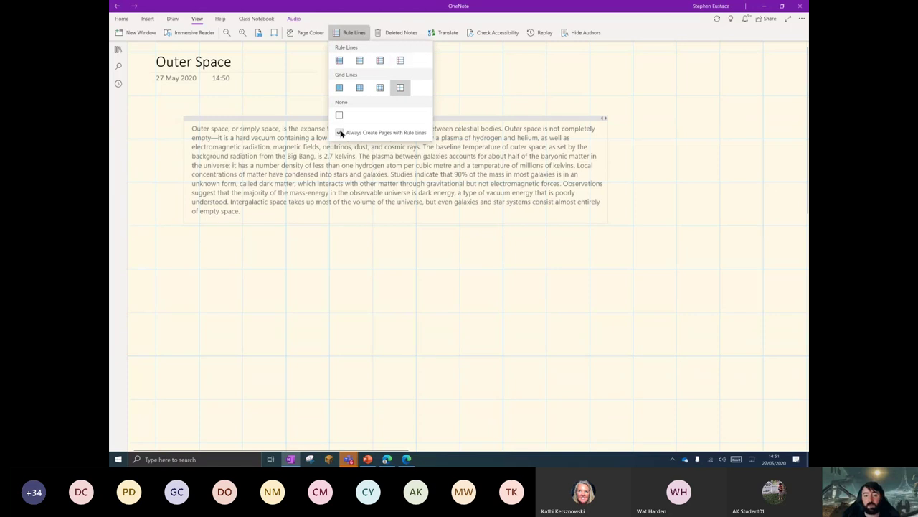
{"action": "left_click", "coordinate": [401, 61]}
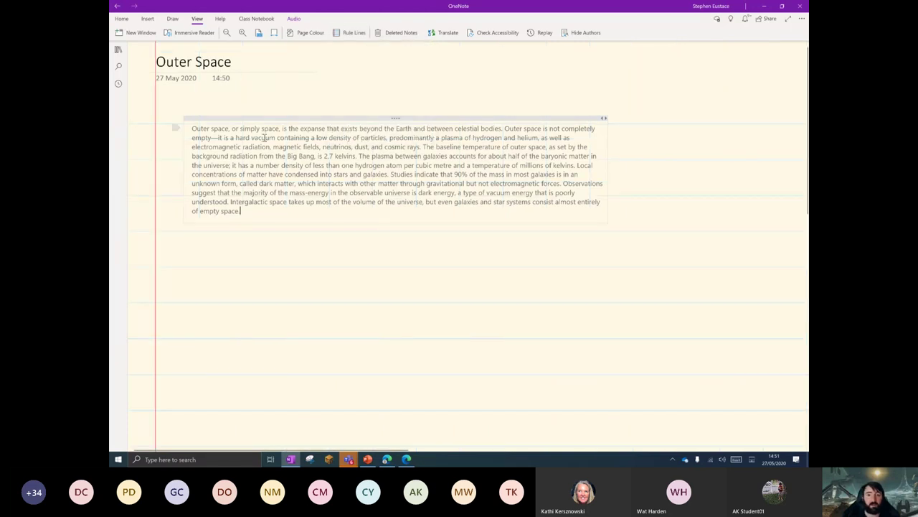
- Open the Outer Space page in Immersive Reader and view its text preferences for size, spacing, font and themes
{"action": "left_click", "coordinate": [188, 36]}
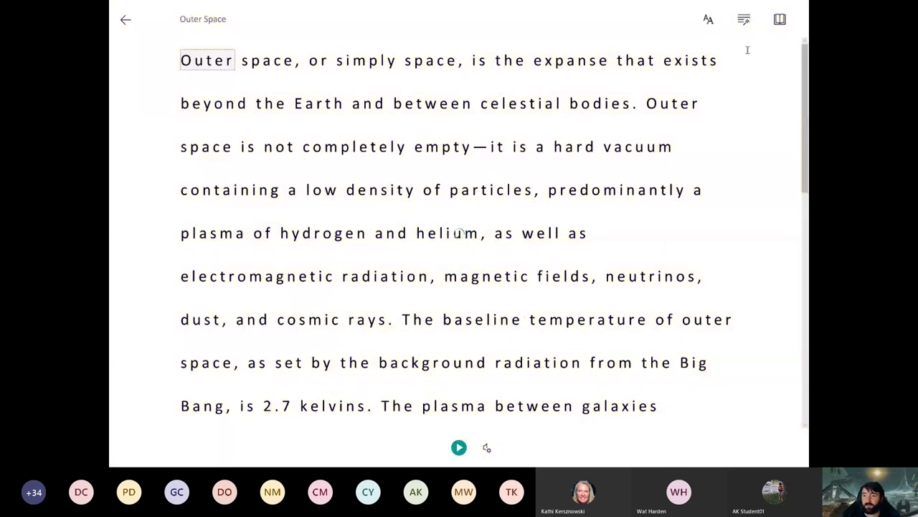
{"action": "left_click", "coordinate": [709, 21]}
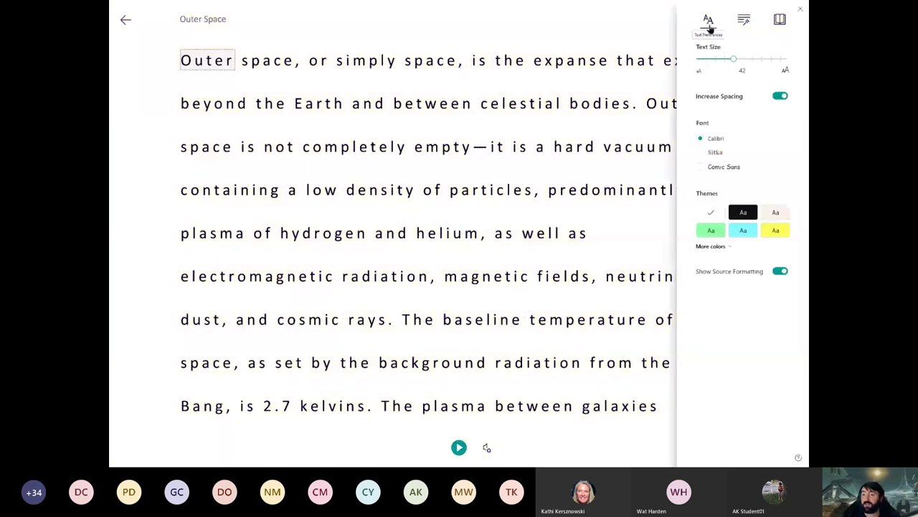
{"action": "left_click", "coordinate": [666, 43]}
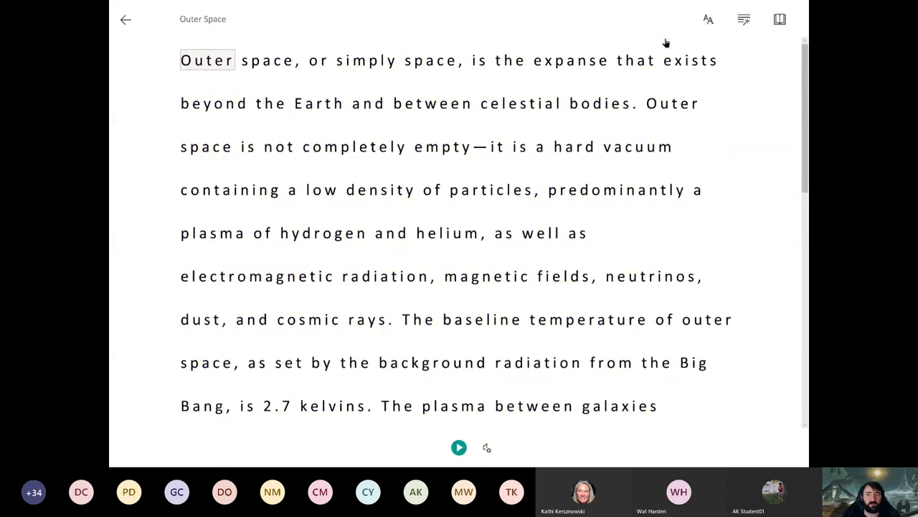
- Reopen the Outer Space page in Immersive Reader, play part of it aloud, and view the voice speed and selection options
{"action": "left_click", "coordinate": [122, 20]}
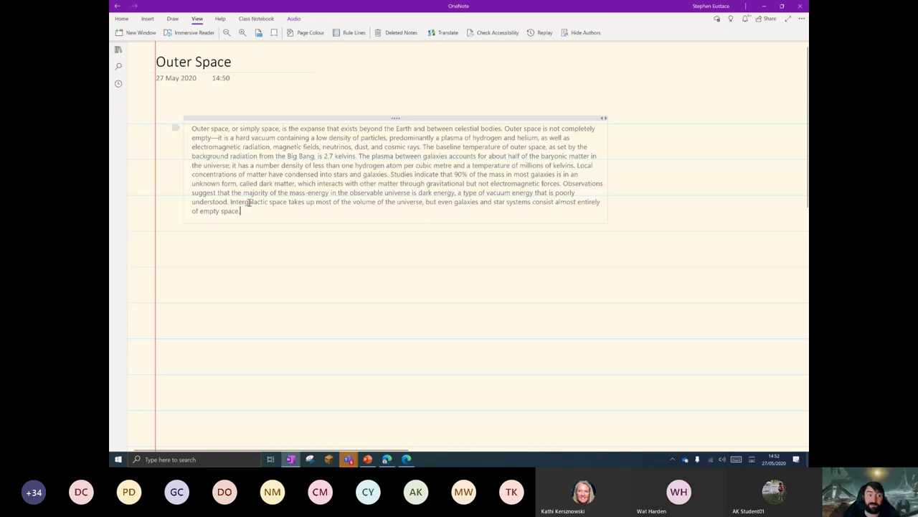
{"action": "left_click", "coordinate": [195, 33]}
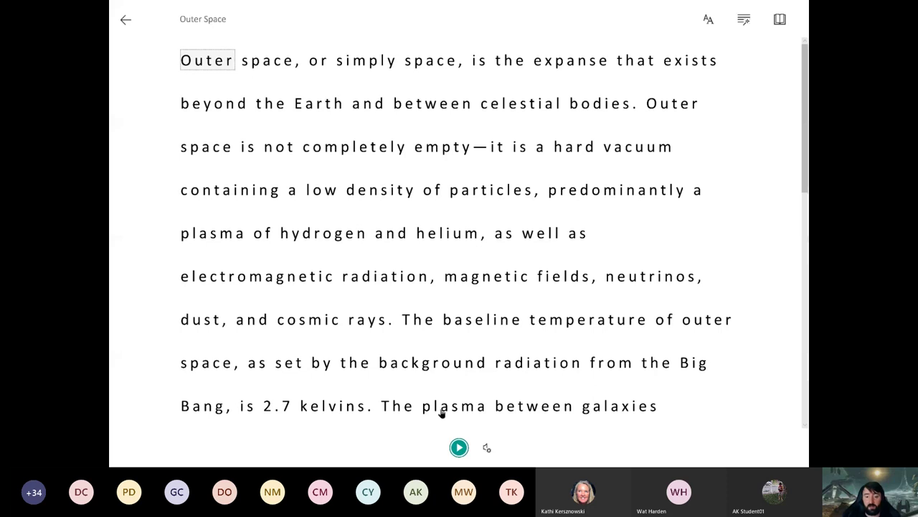
{"action": "left_click", "coordinate": [459, 447]}
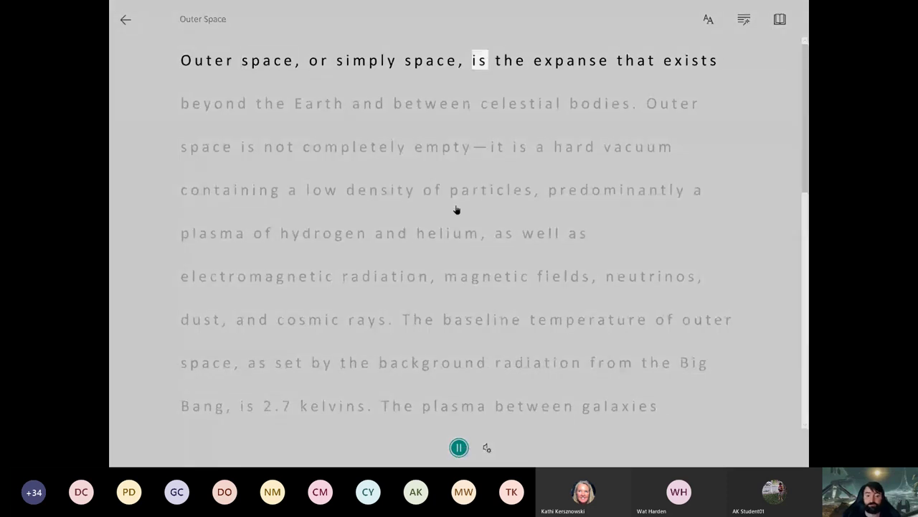
{"action": "left_click", "coordinate": [460, 449]}
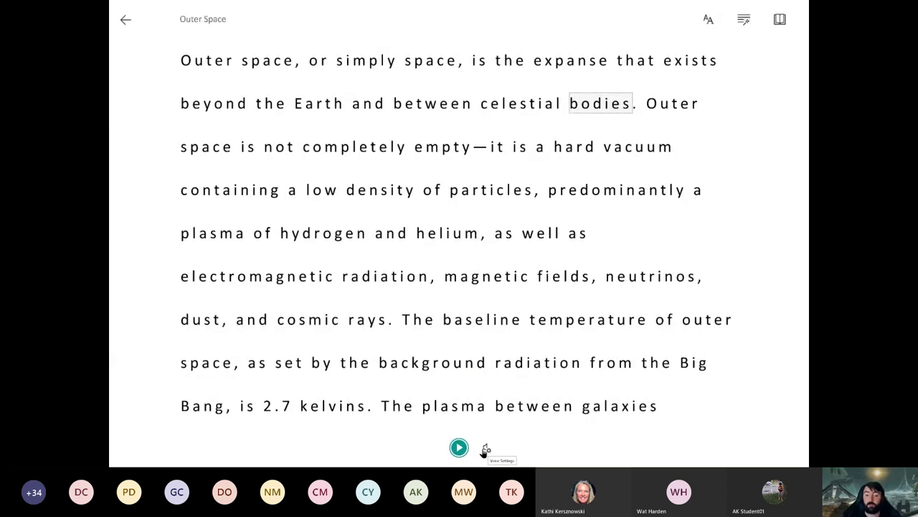
{"action": "left_click", "coordinate": [486, 448]}
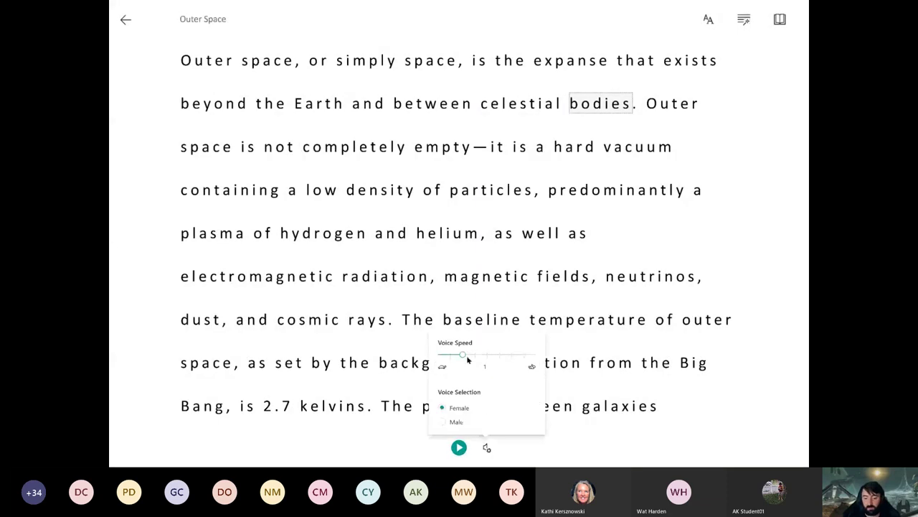
{"action": "left_click", "coordinate": [590, 443]}
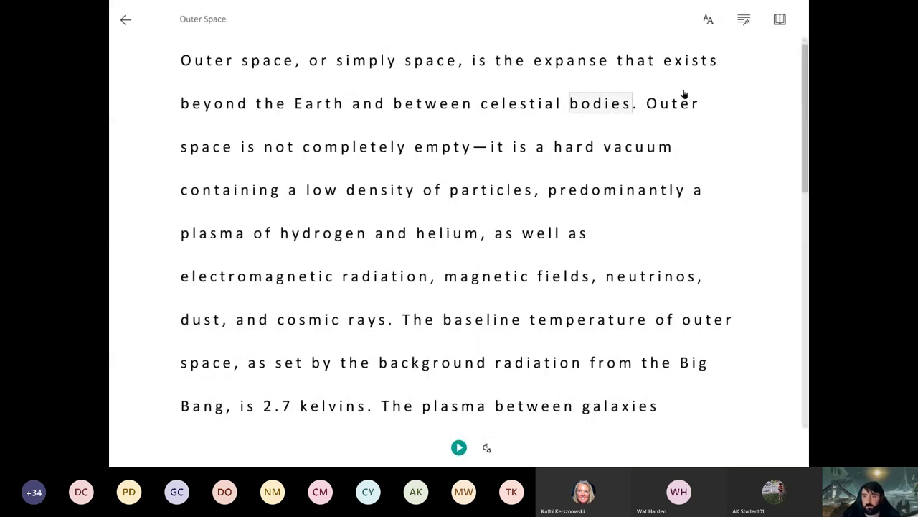
- Set the Immersive Reader text size to 64 and the font to Comic Sans
{"action": "left_click", "coordinate": [709, 22]}
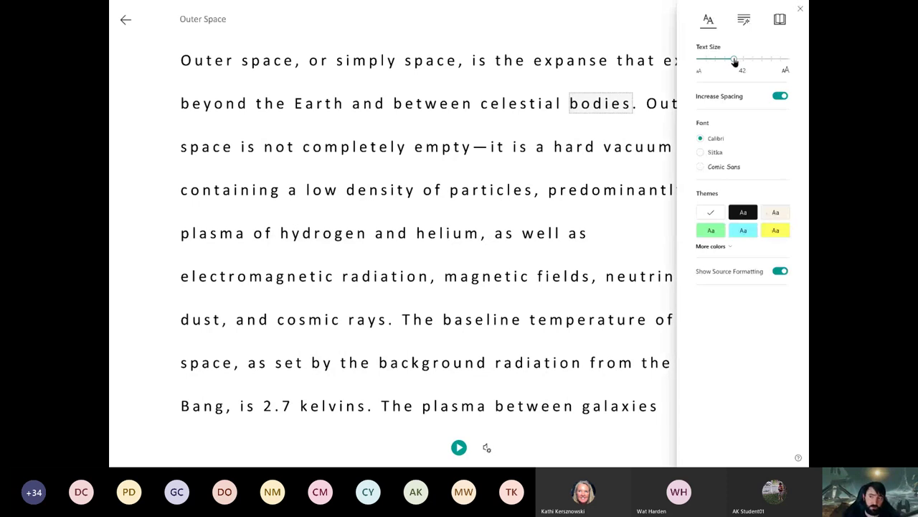
{"action": "left_click_drag", "start_coordinate": [735, 62], "coordinate": [761, 60]}
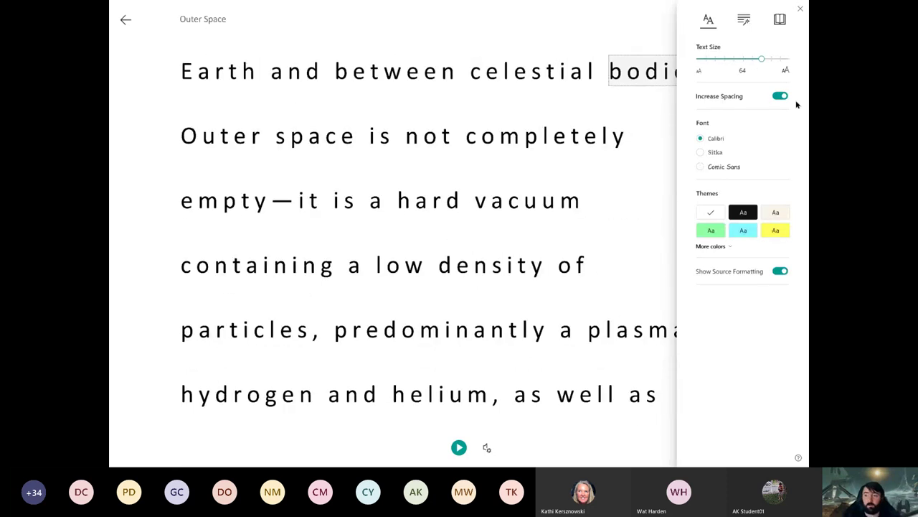
{"action": "left_click", "coordinate": [701, 166]}
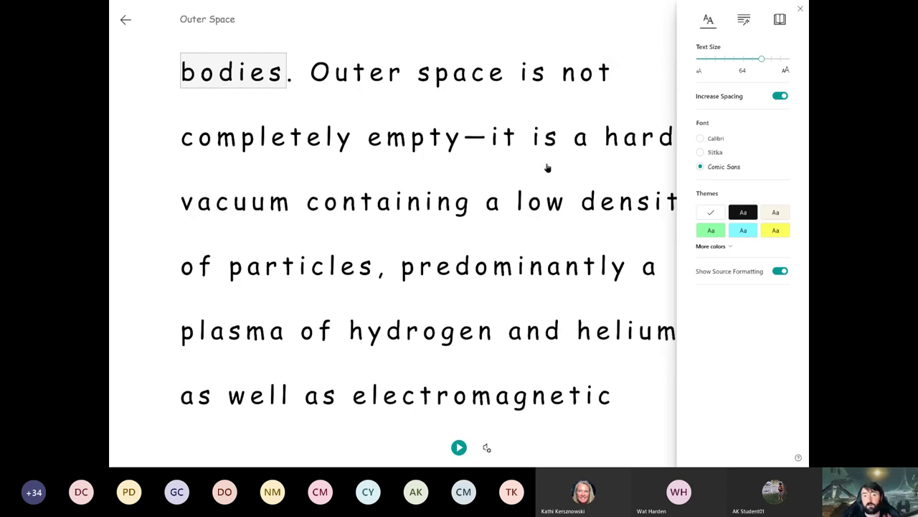
{"action": "scroll", "coordinate": [545, 167], "scroll_direction": "up", "scroll_amount": 1}
{"action": "scroll", "coordinate": [546, 169], "scroll_direction": "up", "scroll_amount": 2}
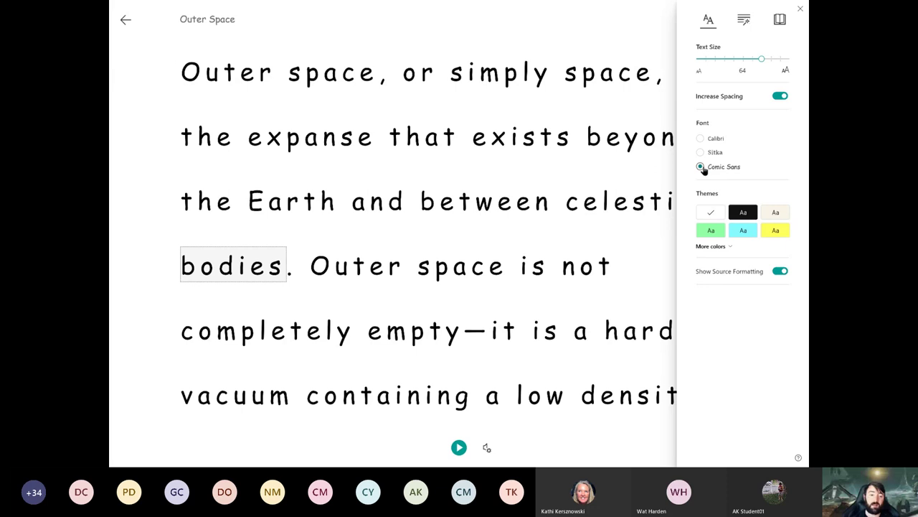
- Compare the yellow and light blue reading themes, keep yellow, and show the additional theme colours
{"action": "left_click", "coordinate": [774, 231]}
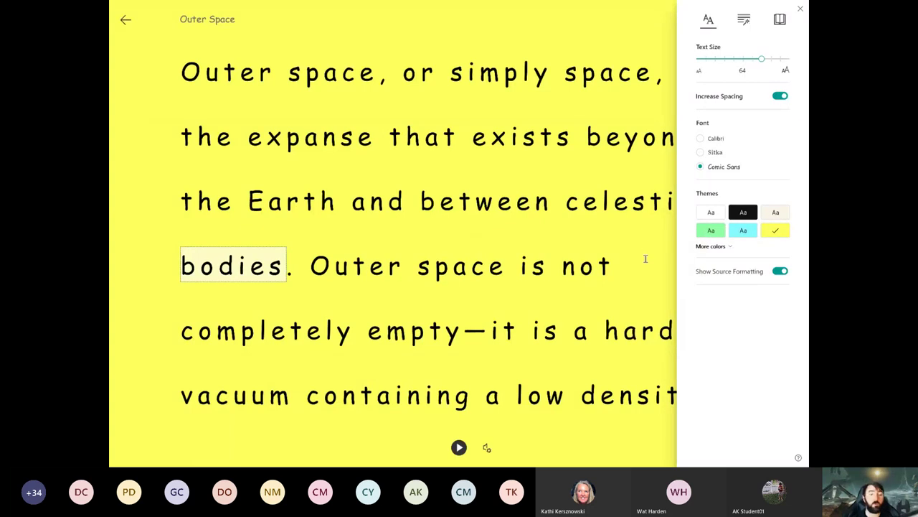
{"action": "left_click", "coordinate": [744, 235]}
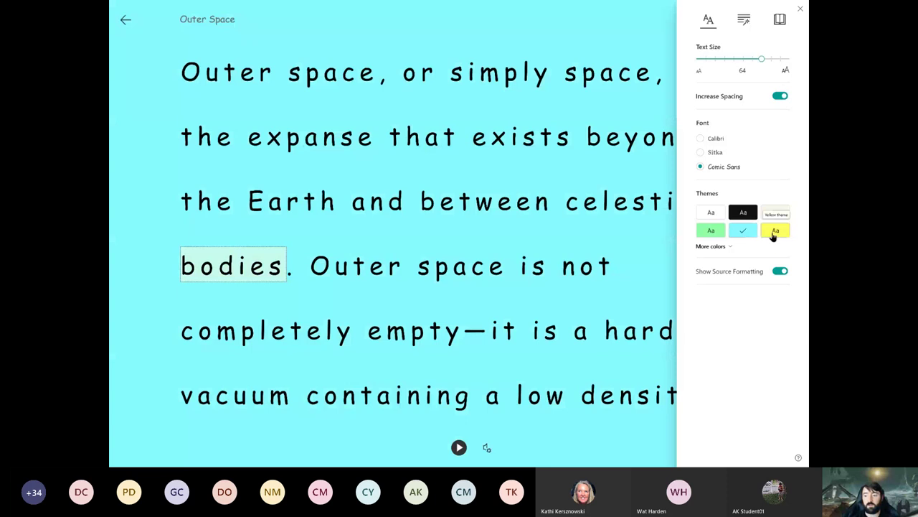
{"action": "left_click", "coordinate": [774, 232]}
{"action": "left_click", "coordinate": [716, 246]}
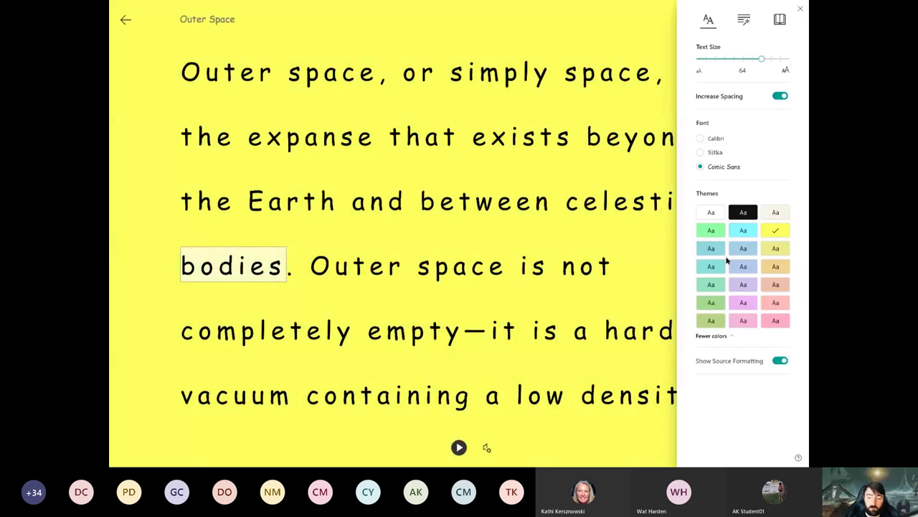
- Turn on syllable splitting and highlight nouns, verbs, adjectives and adverbs in the text
{"action": "left_click", "coordinate": [744, 20]}
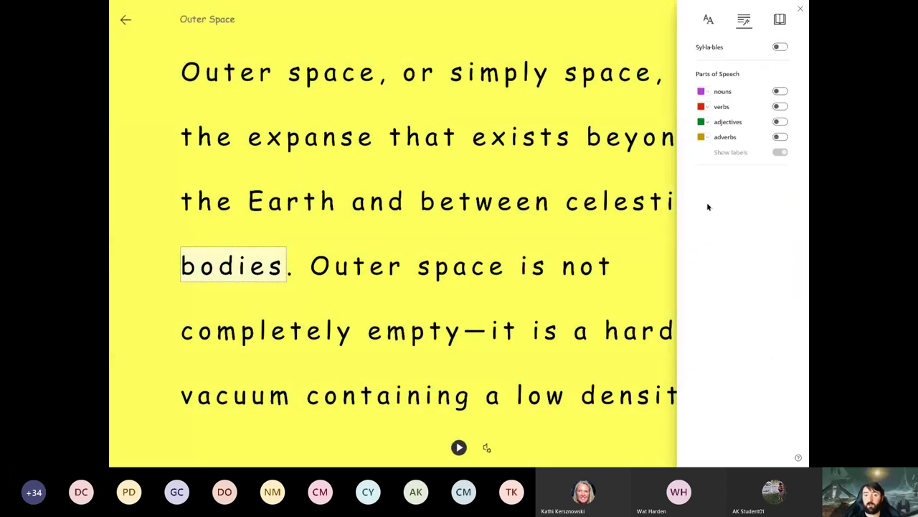
{"action": "left_click", "coordinate": [780, 47]}
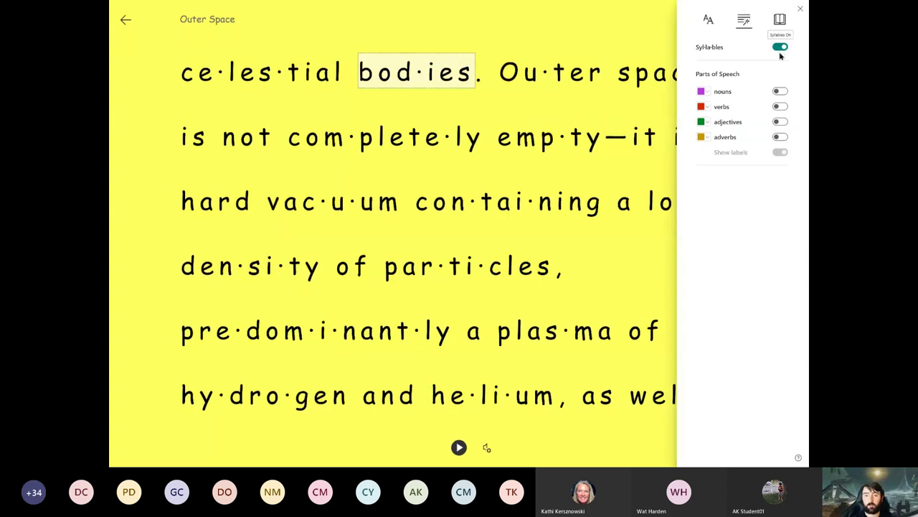
{"action": "left_click", "coordinate": [780, 91]}
{"action": "left_click", "coordinate": [780, 106]}
{"action": "left_click", "coordinate": [779, 121]}
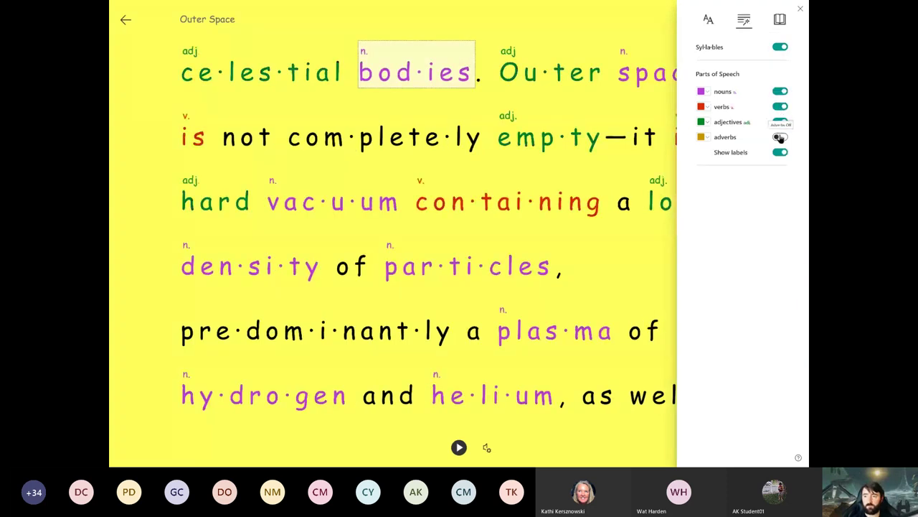
{"action": "left_click", "coordinate": [781, 137]}
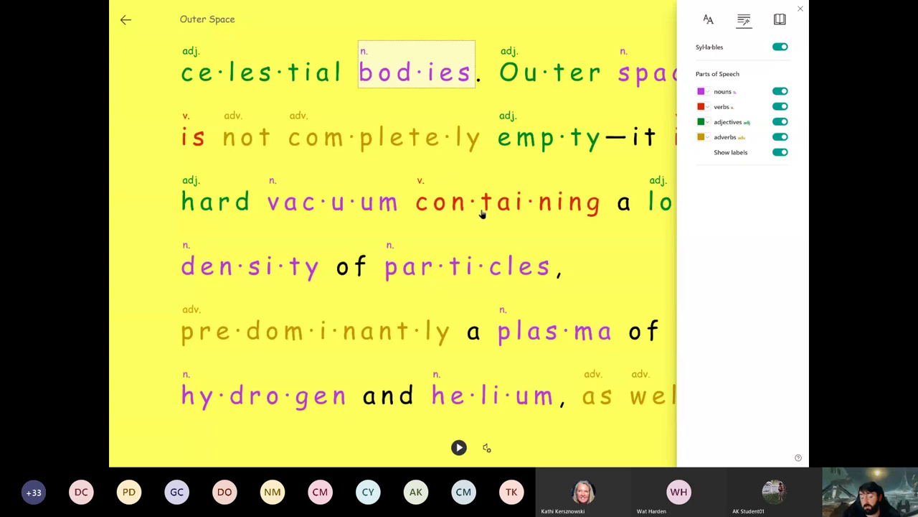
- Turn on single-line Line Focus and move the focus down three lines through the paragraph
{"action": "left_click", "coordinate": [780, 20]}
{"action": "left_click", "coordinate": [781, 47]}
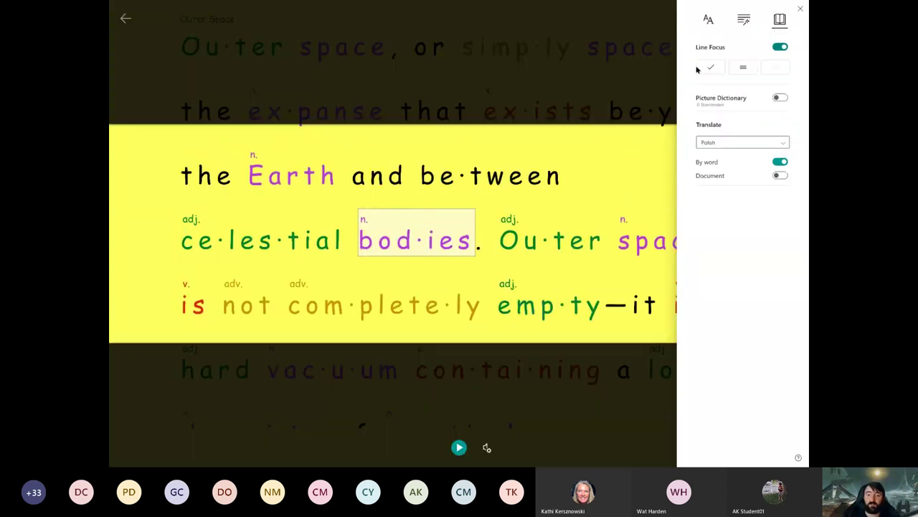
{"action": "left_click", "coordinate": [800, 9]}
{"action": "left_click", "coordinate": [789, 282]}
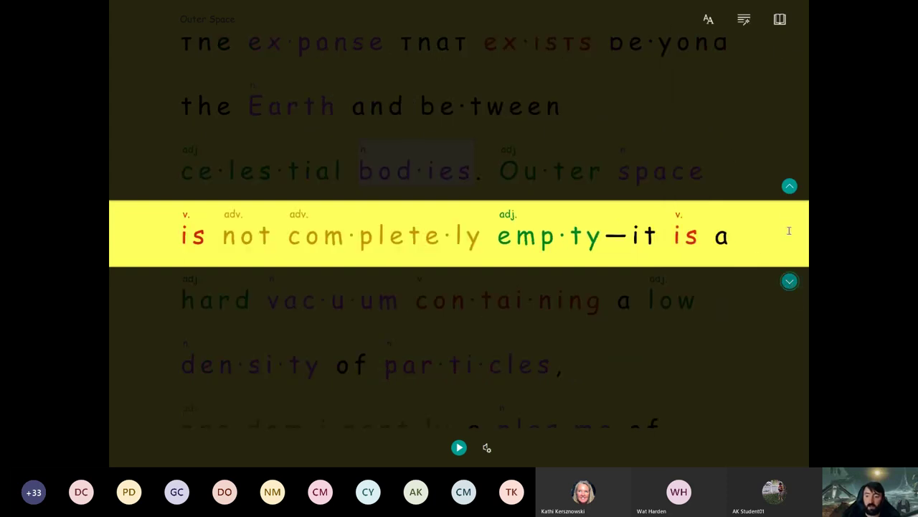
{"action": "left_click", "coordinate": [789, 280]}
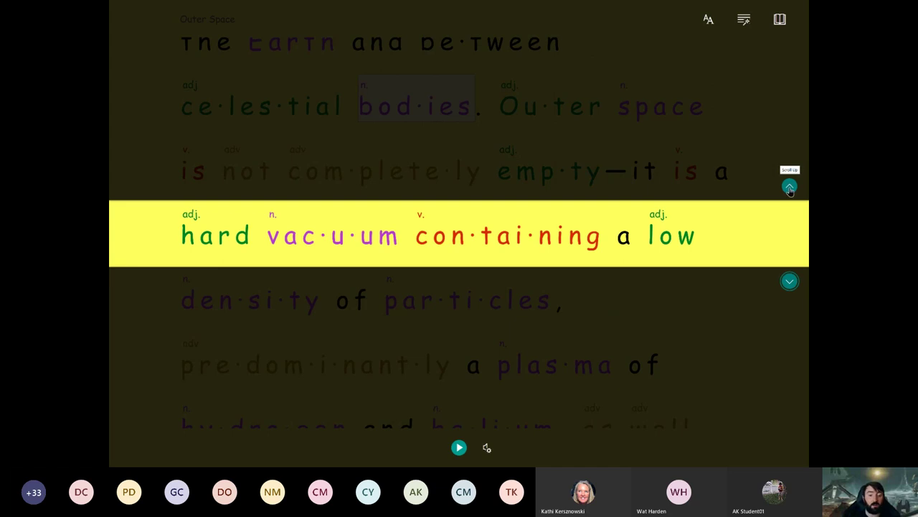
{"action": "left_click", "coordinate": [789, 280]}
- Turn off Line Focus, enable the Picture Dictionary, and close the reading preferences
{"action": "left_click", "coordinate": [779, 19]}
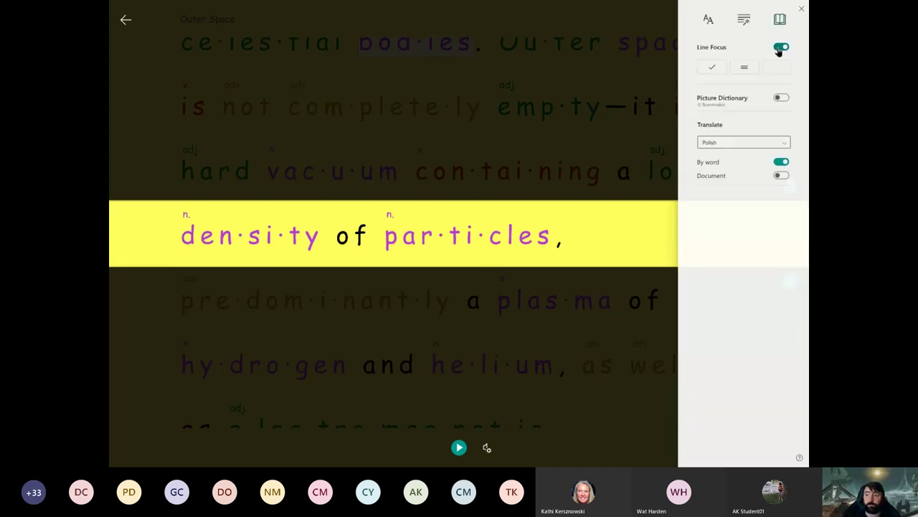
{"action": "left_click", "coordinate": [781, 47]}
{"action": "left_click", "coordinate": [780, 98]}
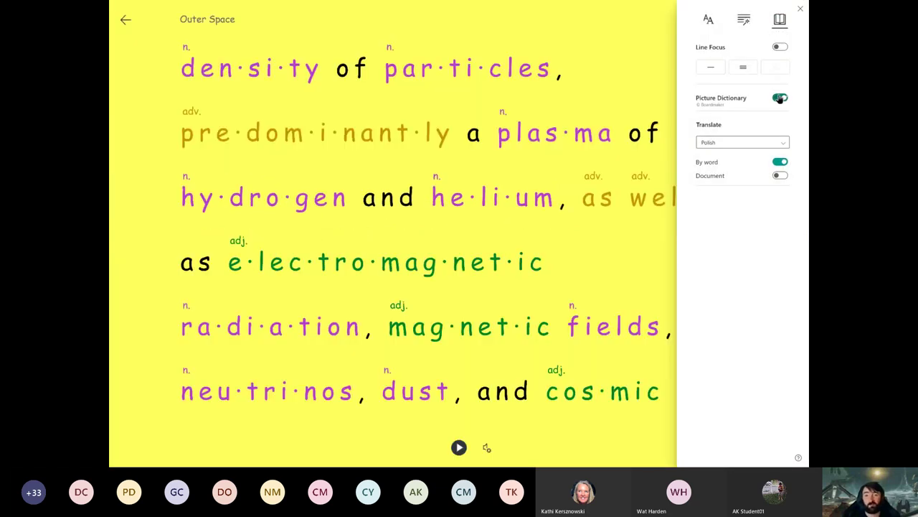
{"action": "left_click", "coordinate": [130, 280]}
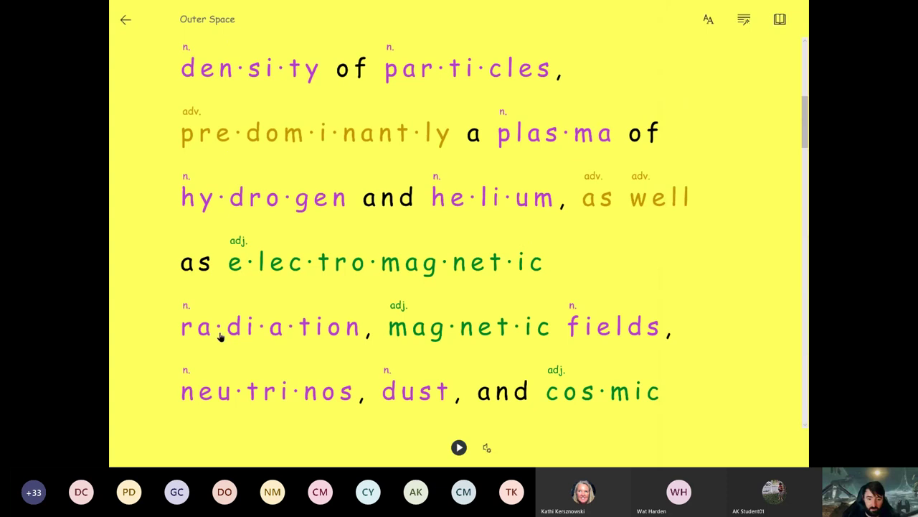
- Look up the Polish translations of "fields", "hydrogen" and "magnetic" with their pictures, and listen to the translation of "magnetic"
{"action": "left_click", "coordinate": [596, 327]}
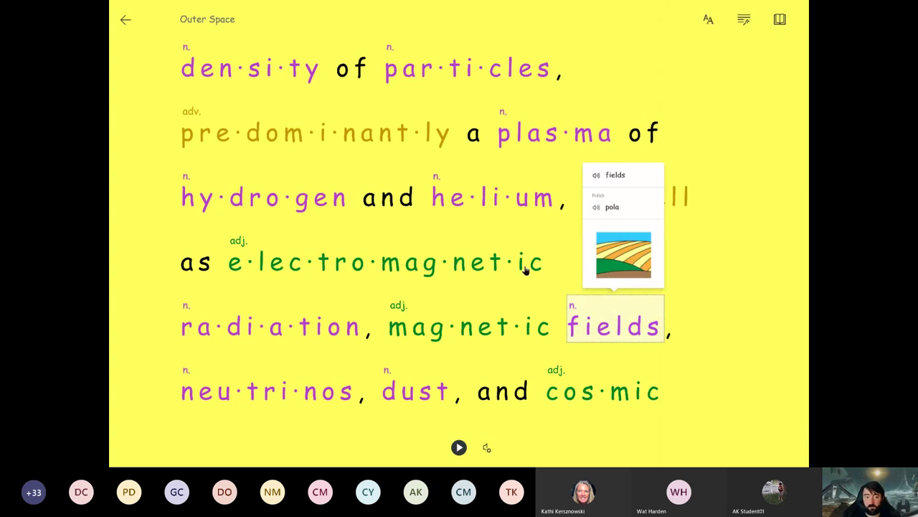
{"action": "left_click", "coordinate": [305, 199]}
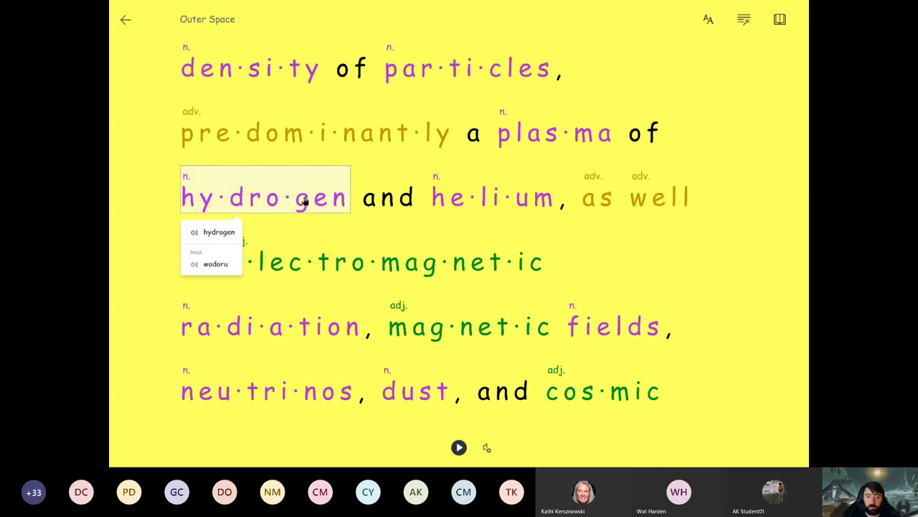
{"action": "left_click", "coordinate": [333, 276]}
{"action": "left_click", "coordinate": [416, 333]}
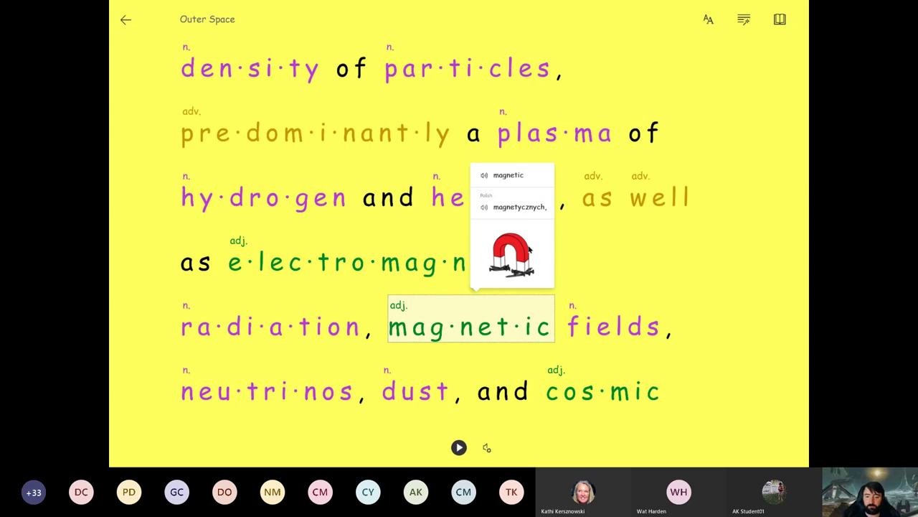
{"action": "left_click", "coordinate": [483, 207]}
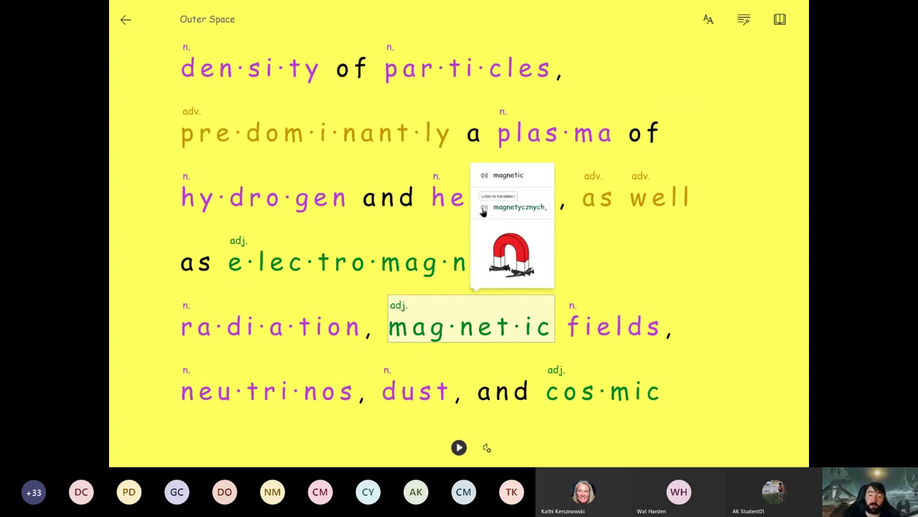